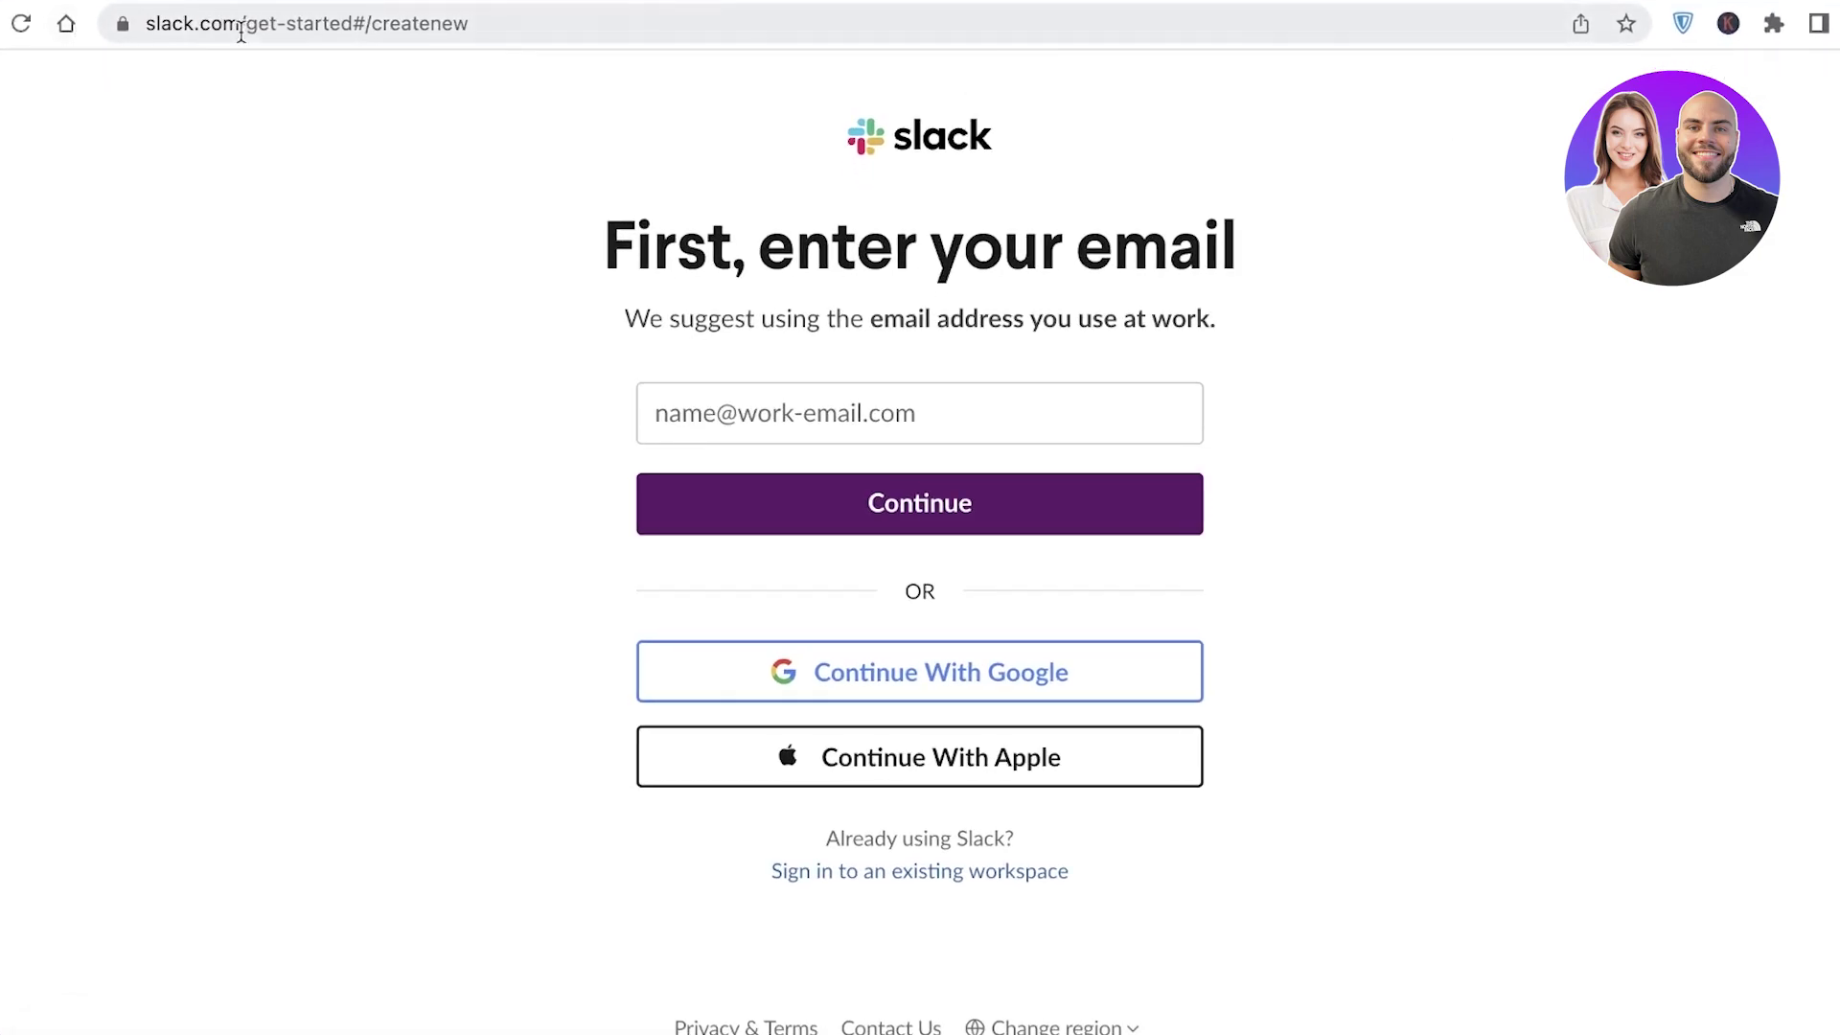
pyautogui.moveTo(247, 23); pyautogui.dragTo(638, 27)
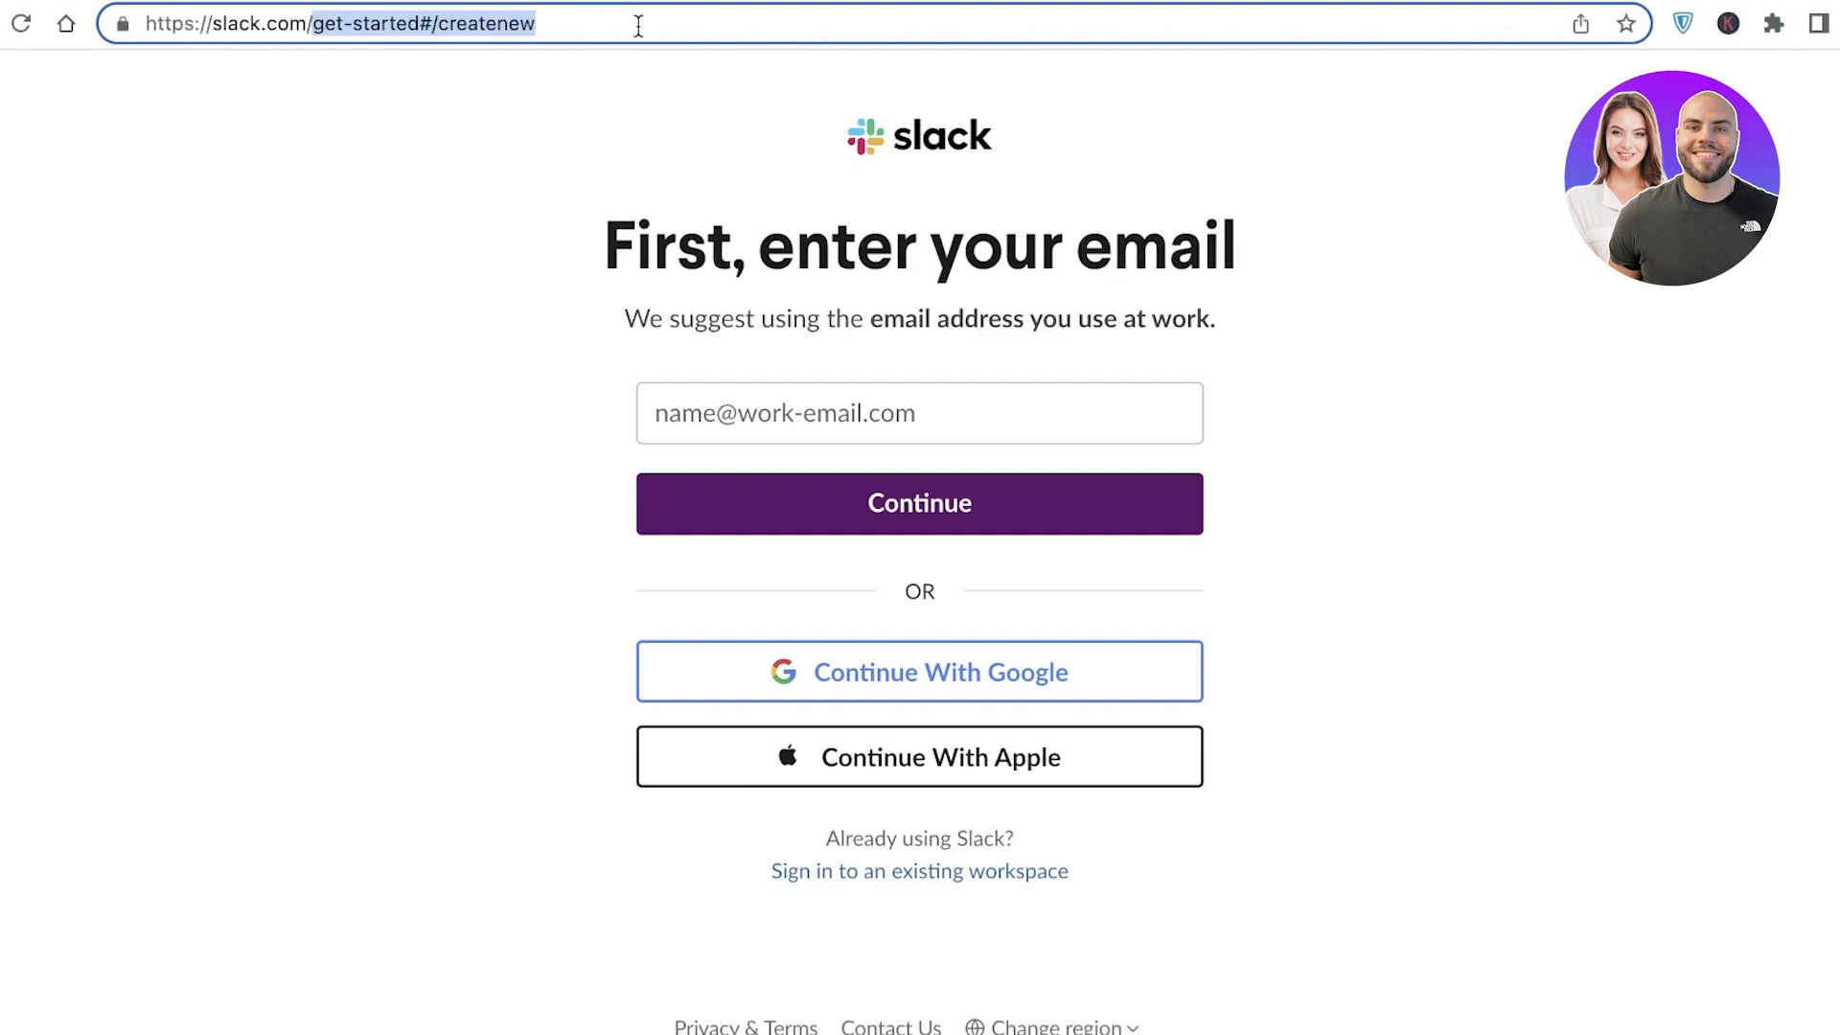
pyautogui.press('BackSpace')
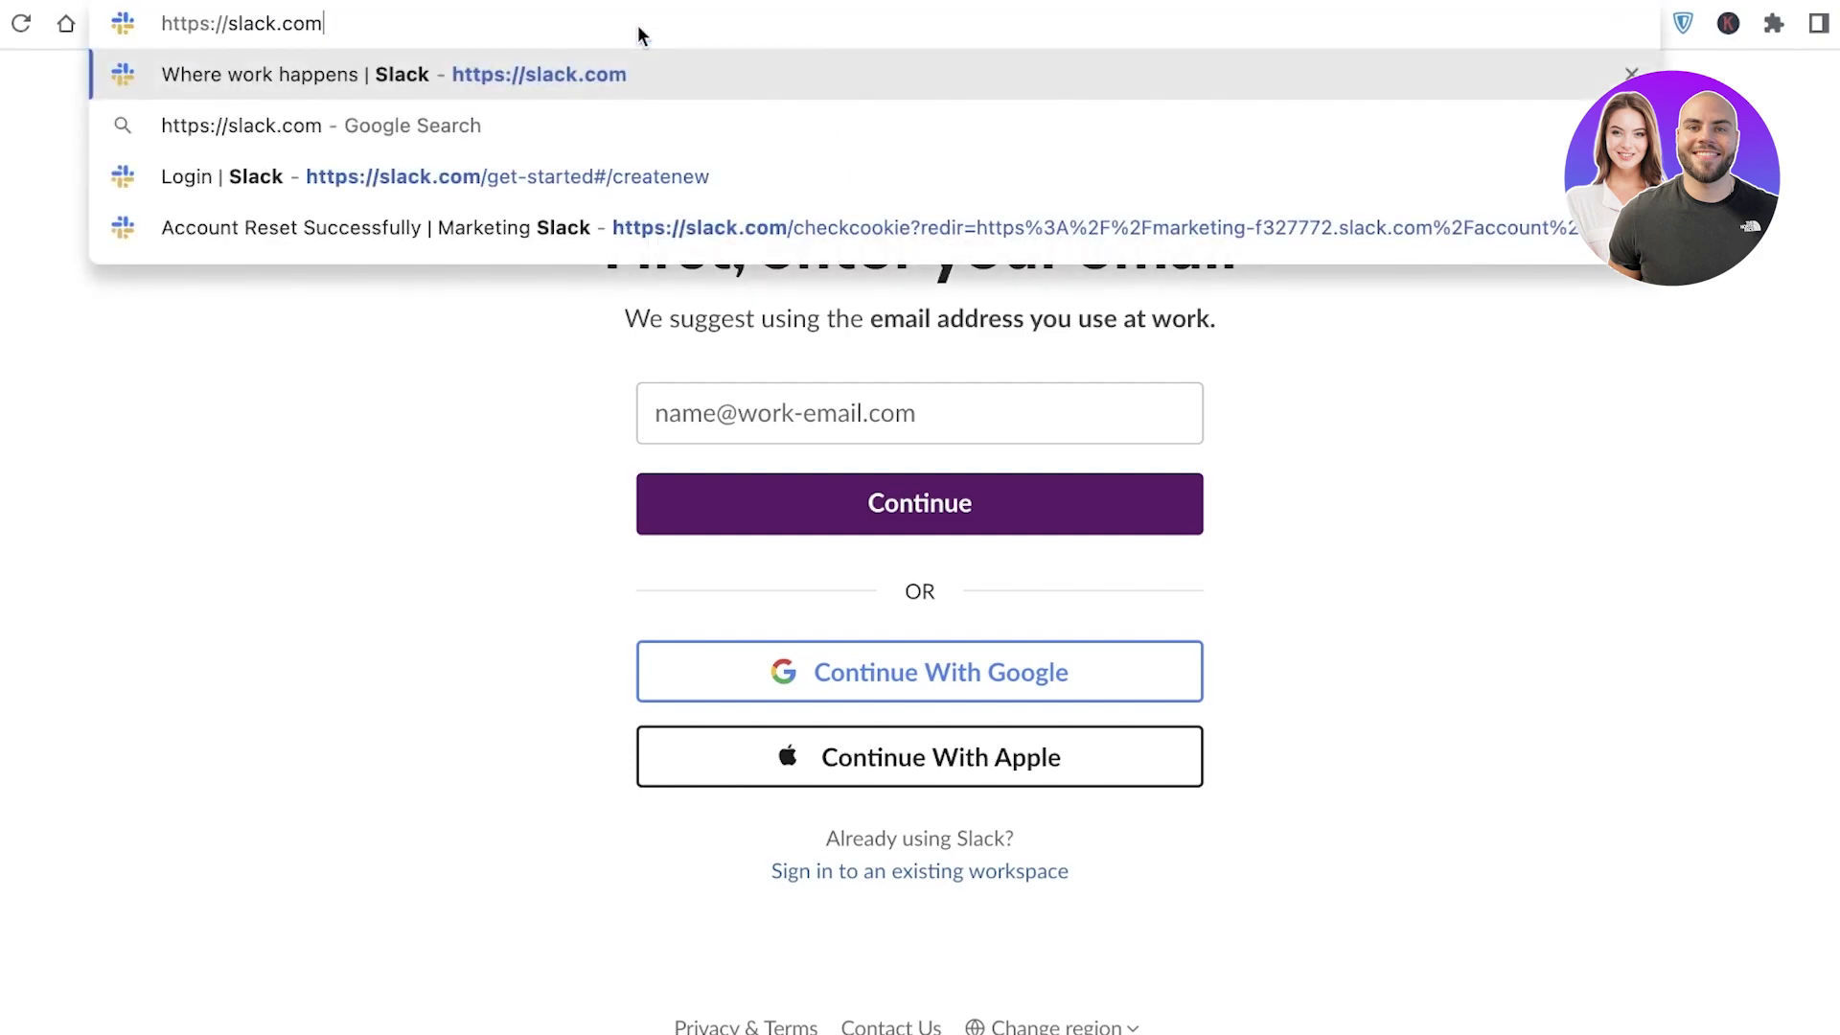
pyautogui.press('Return')
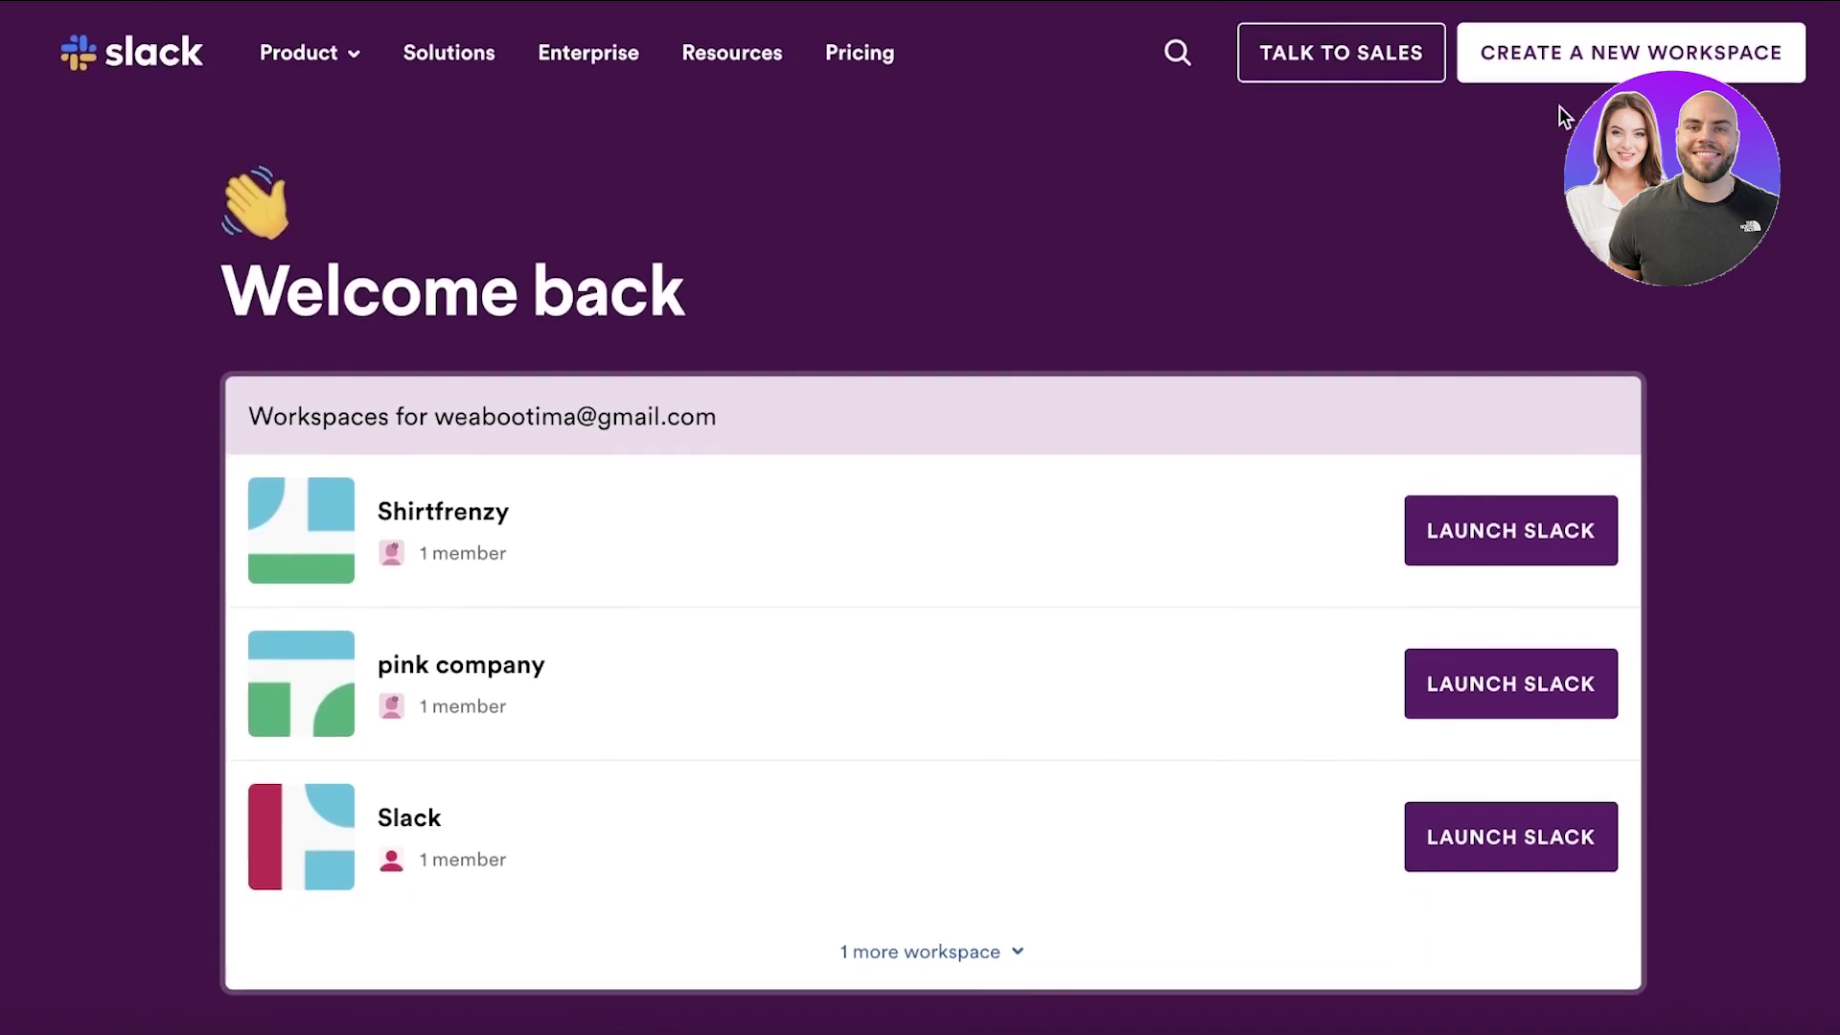
# - Start a new workspace and sign in with the first listed Google account
pyautogui.click(1575, 79)
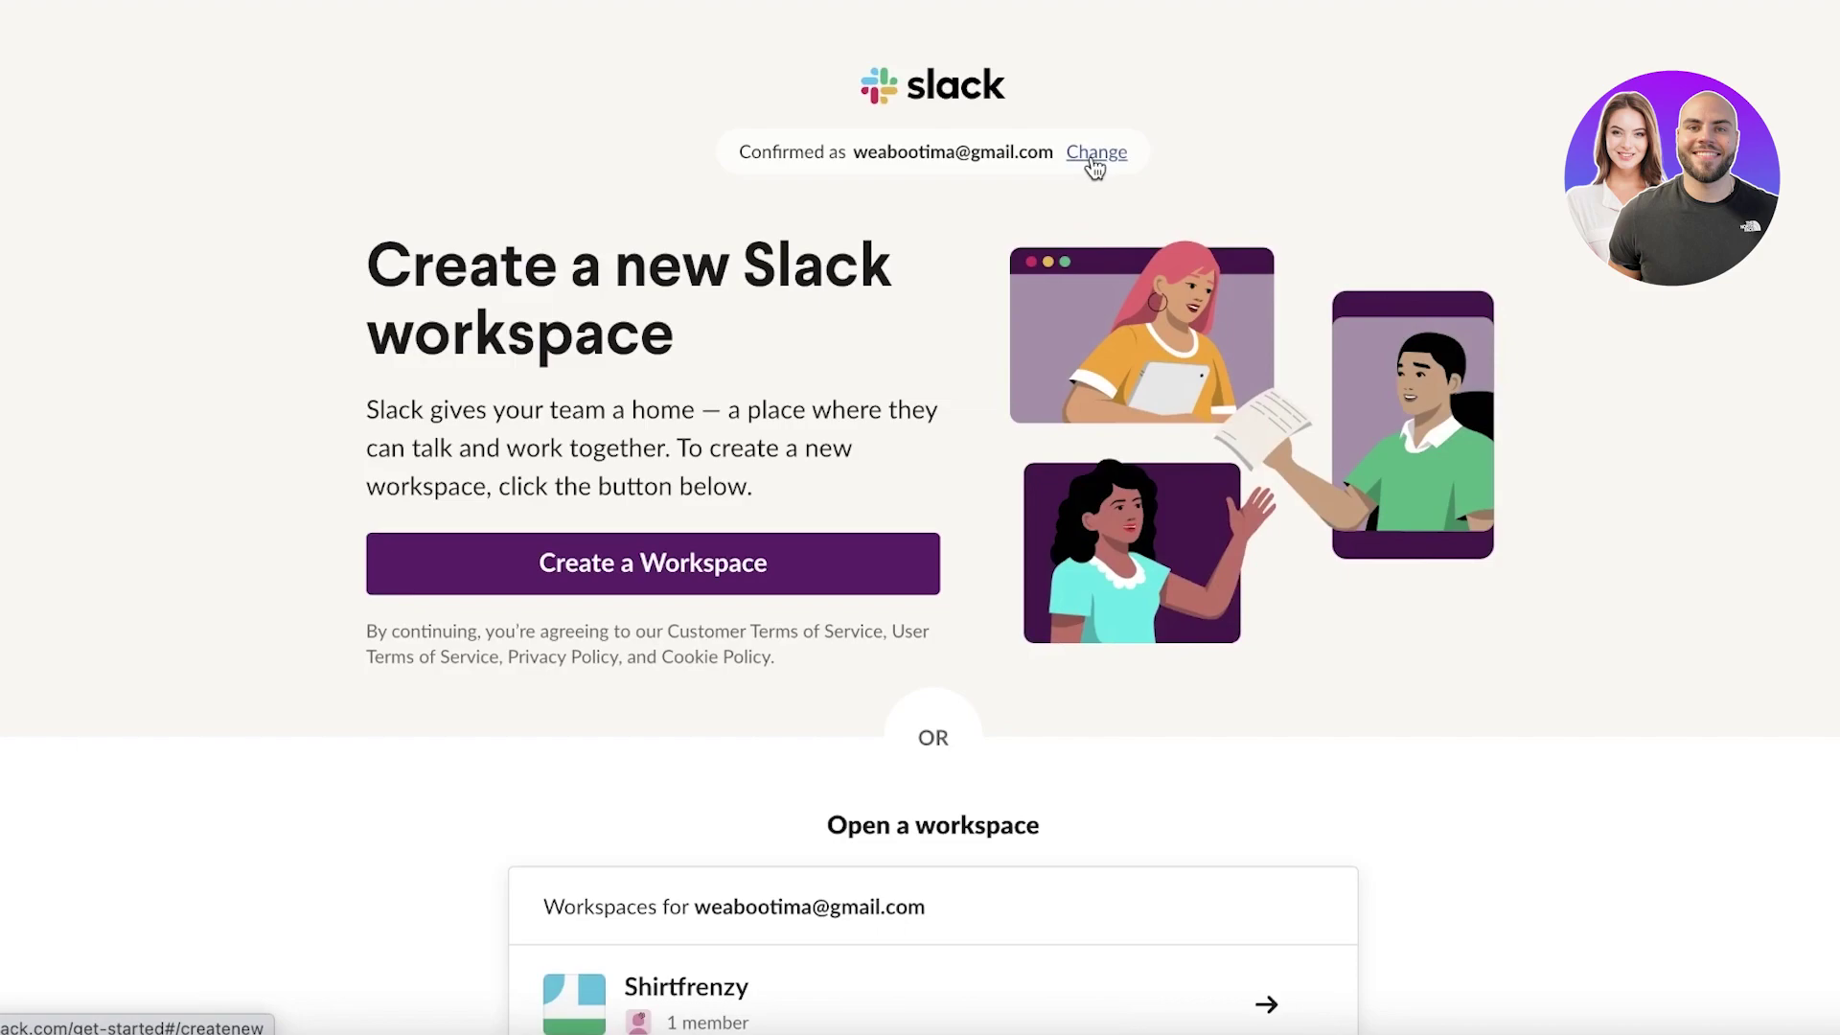
pyautogui.click(1105, 154)
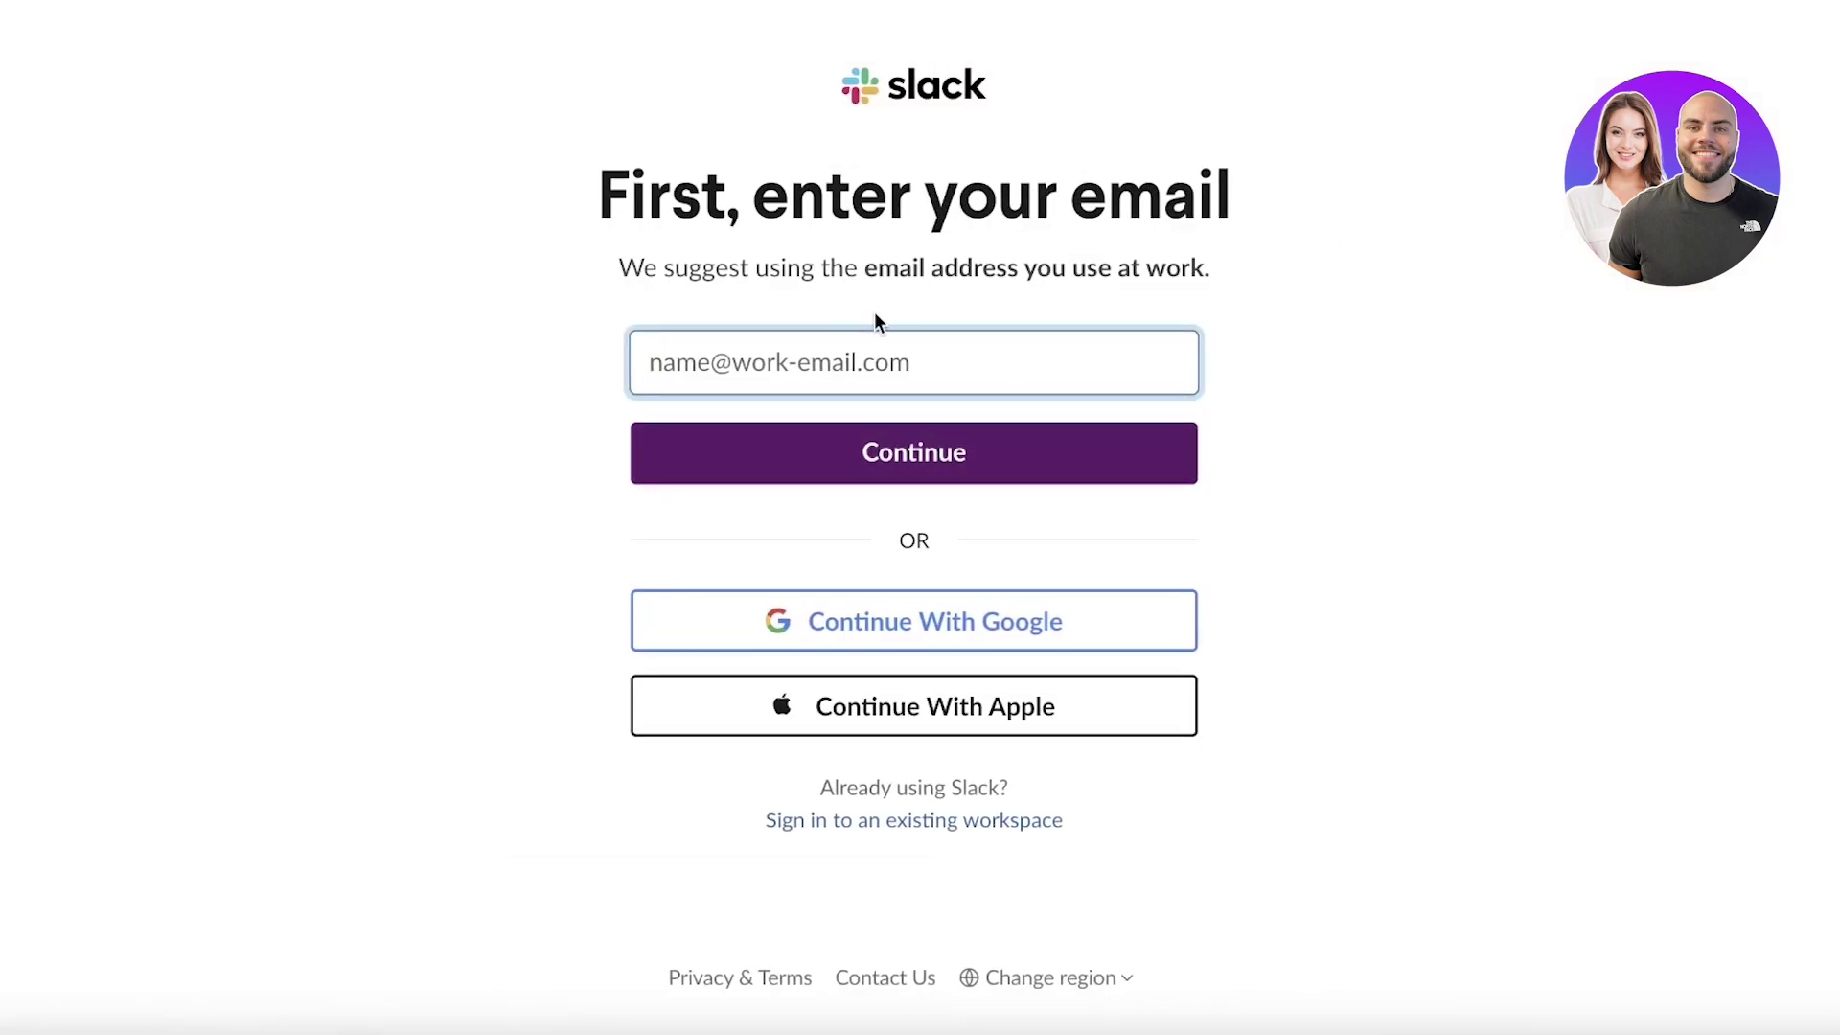
pyautogui.click(868, 613)
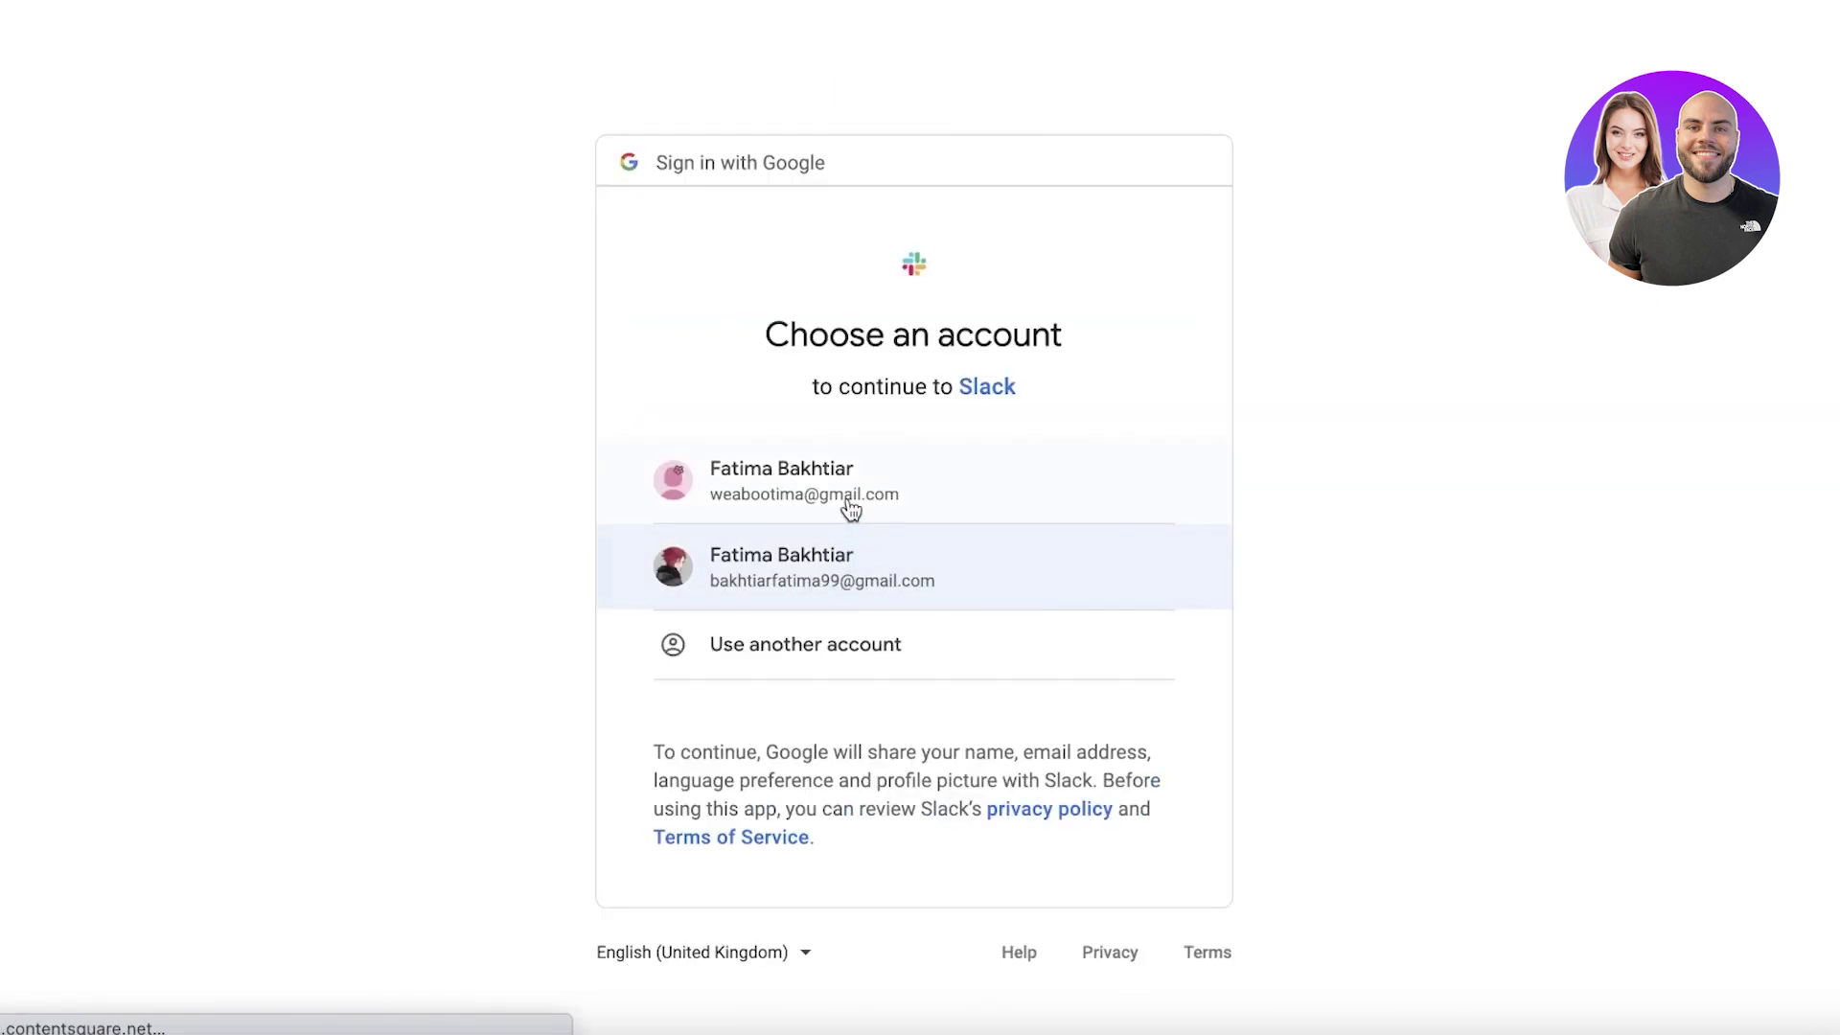
pyautogui.click(848, 497)
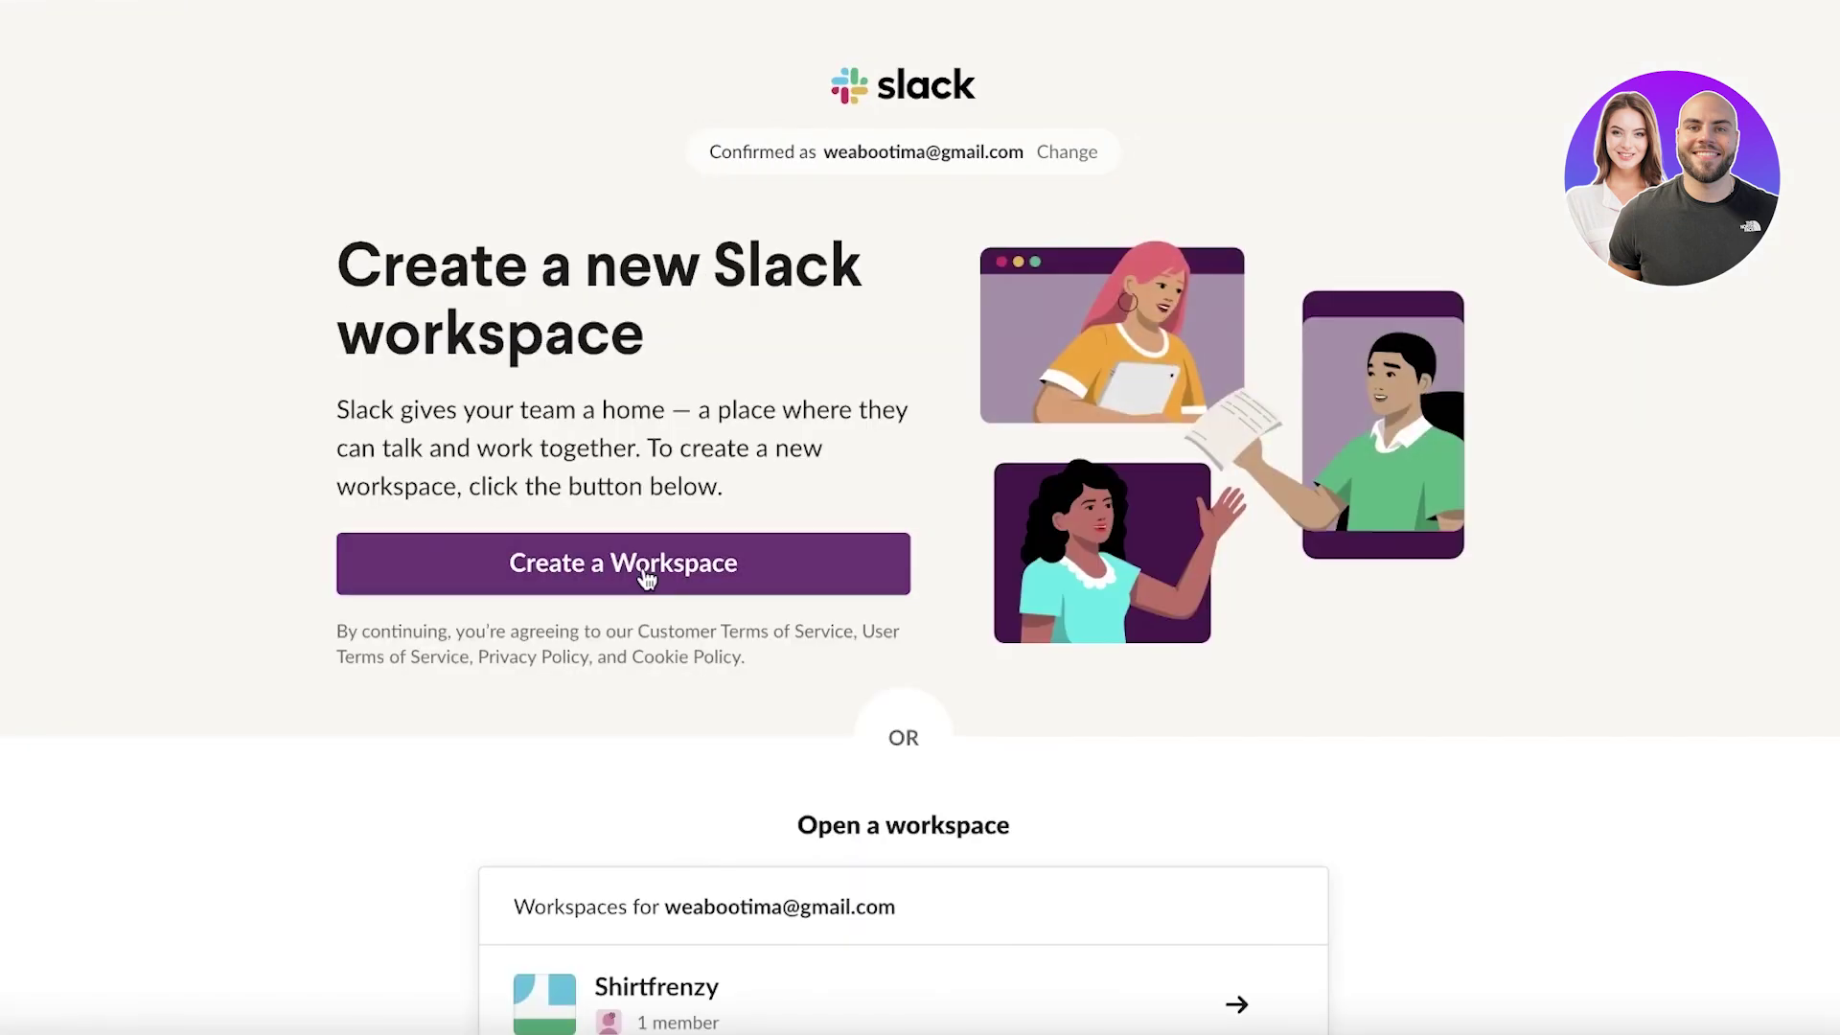
# - Choose Create a Workspace from the Google account's workspace page
pyautogui.scroll(-7, 645, 566)
pyautogui.scroll(7, 1610, 350)
pyautogui.scroll(-16, 1231, 500)
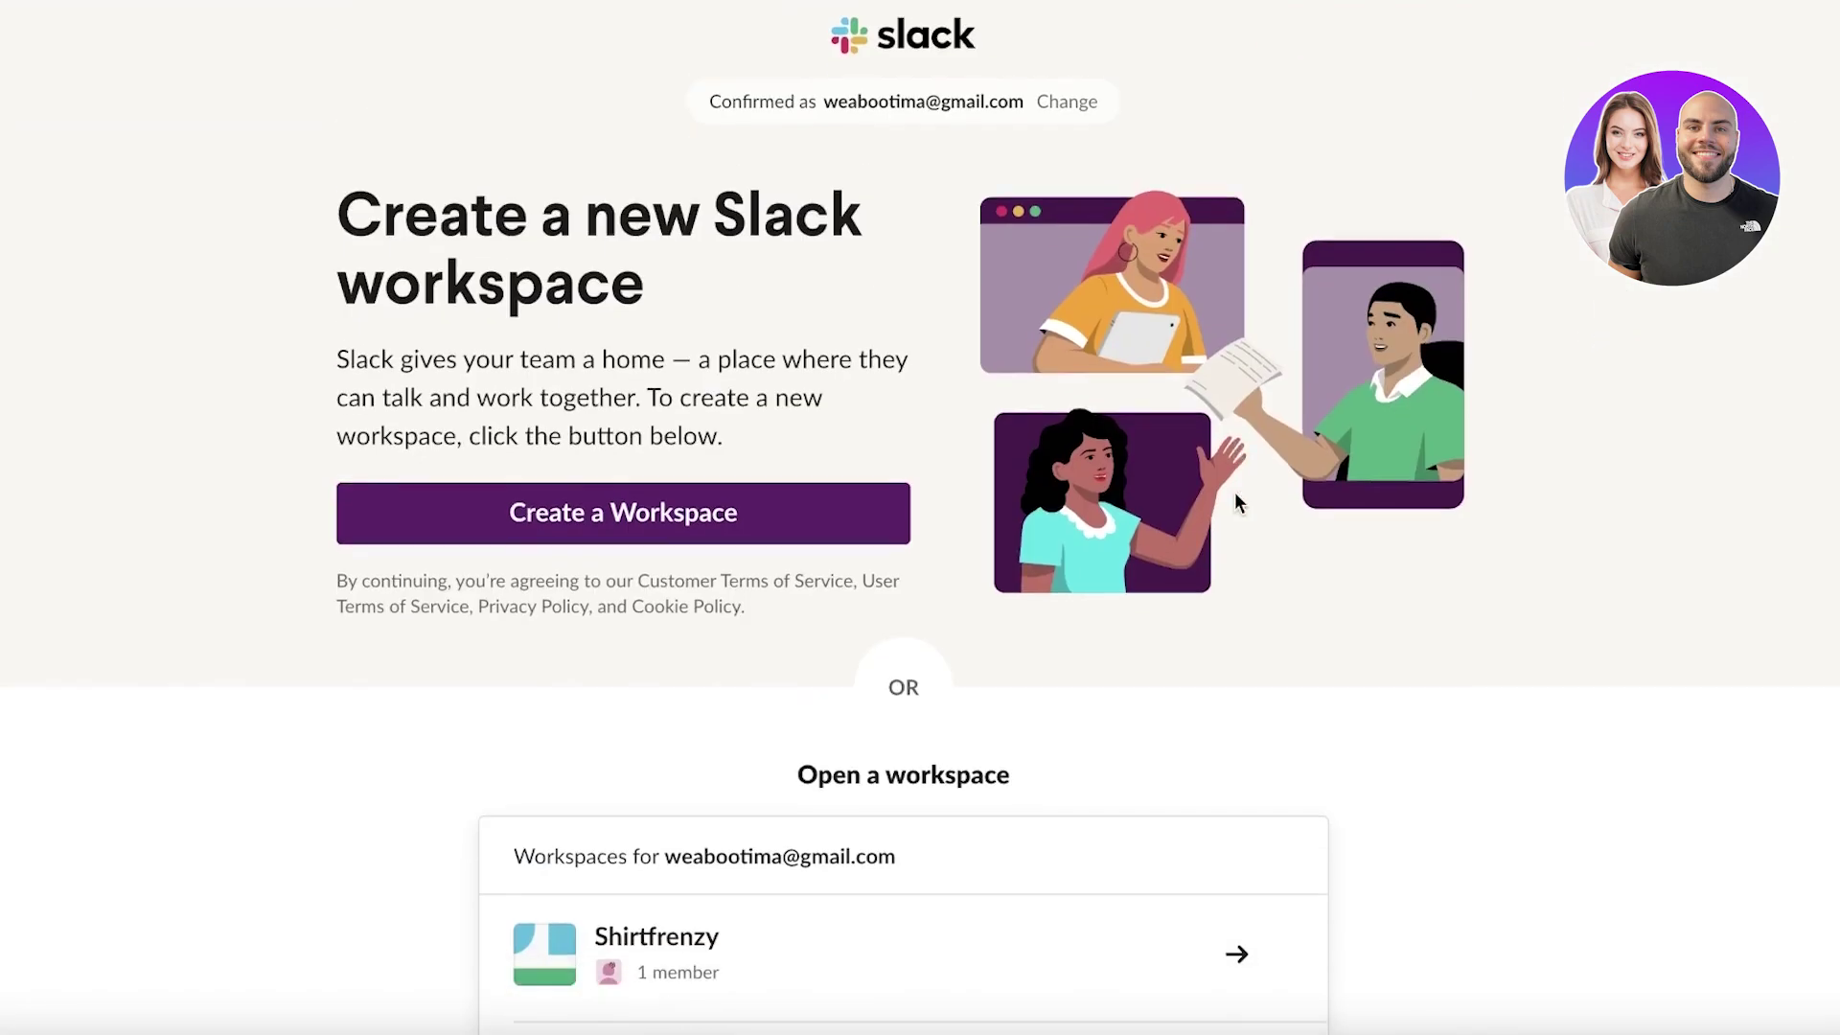
pyautogui.scroll(15, 814, 416)
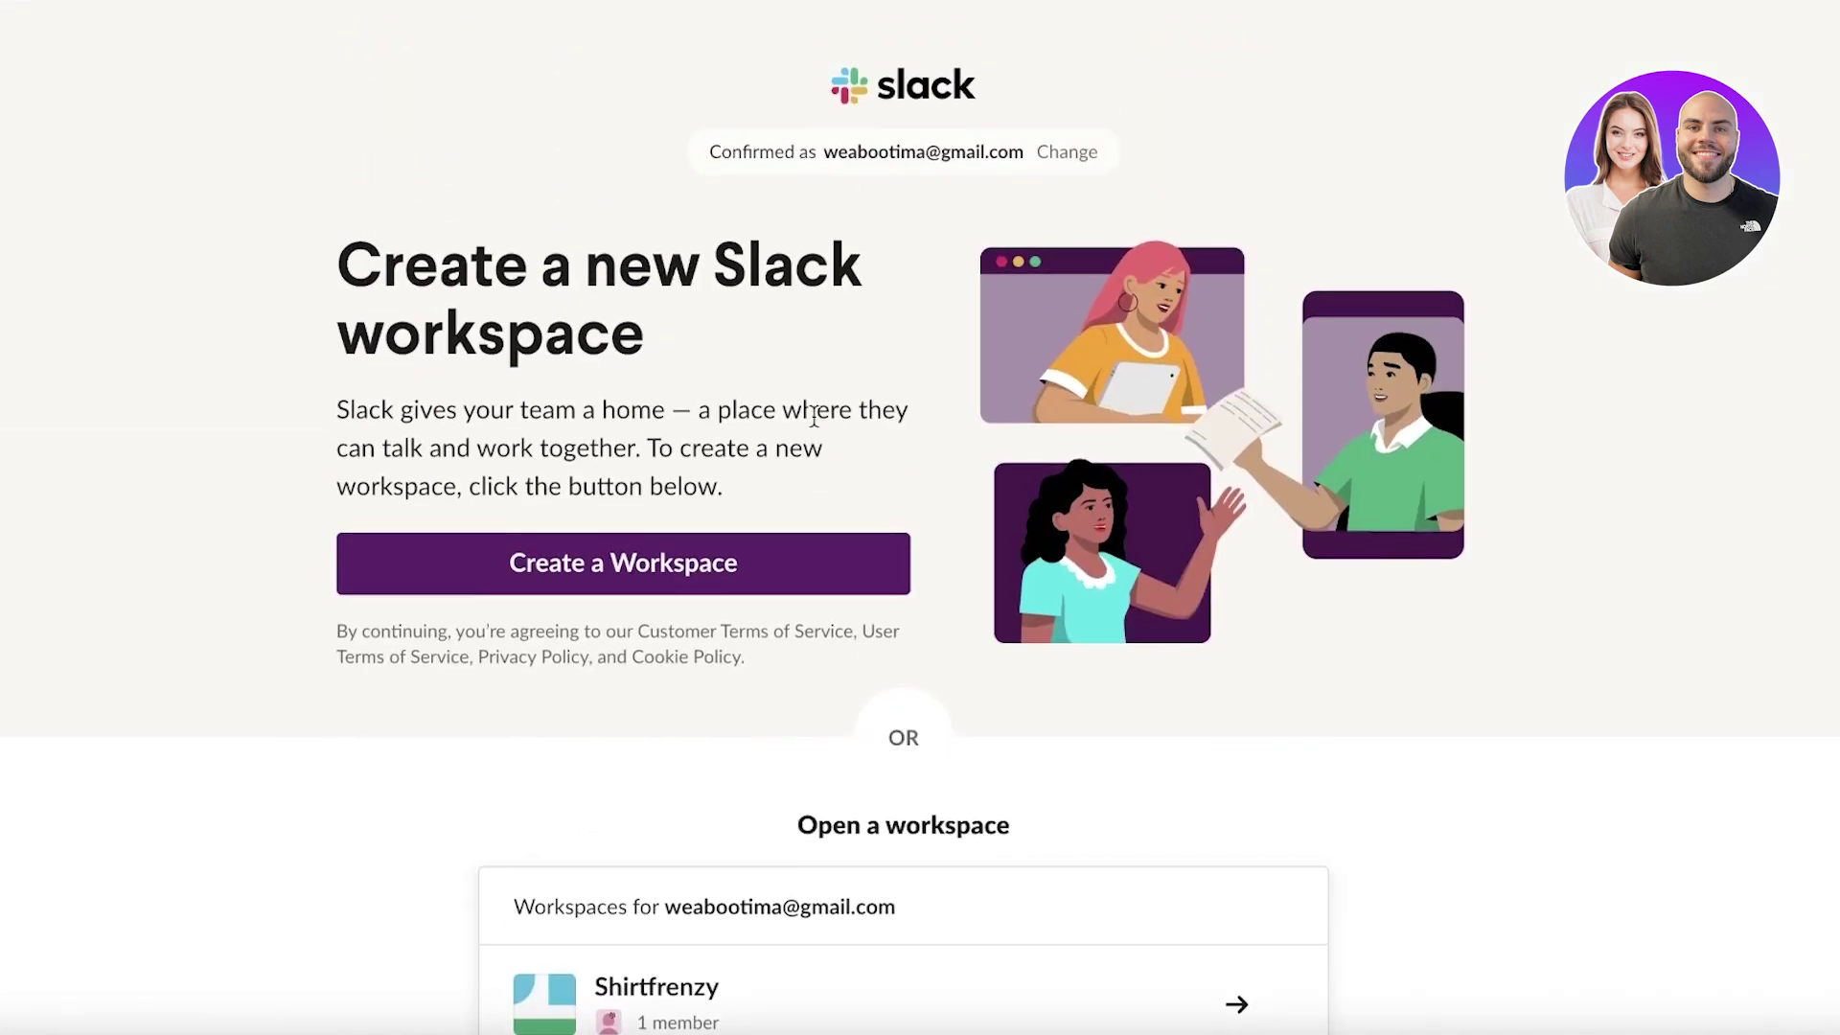
pyautogui.scroll(-2, 790, 643)
pyautogui.scroll(3, 1736, 362)
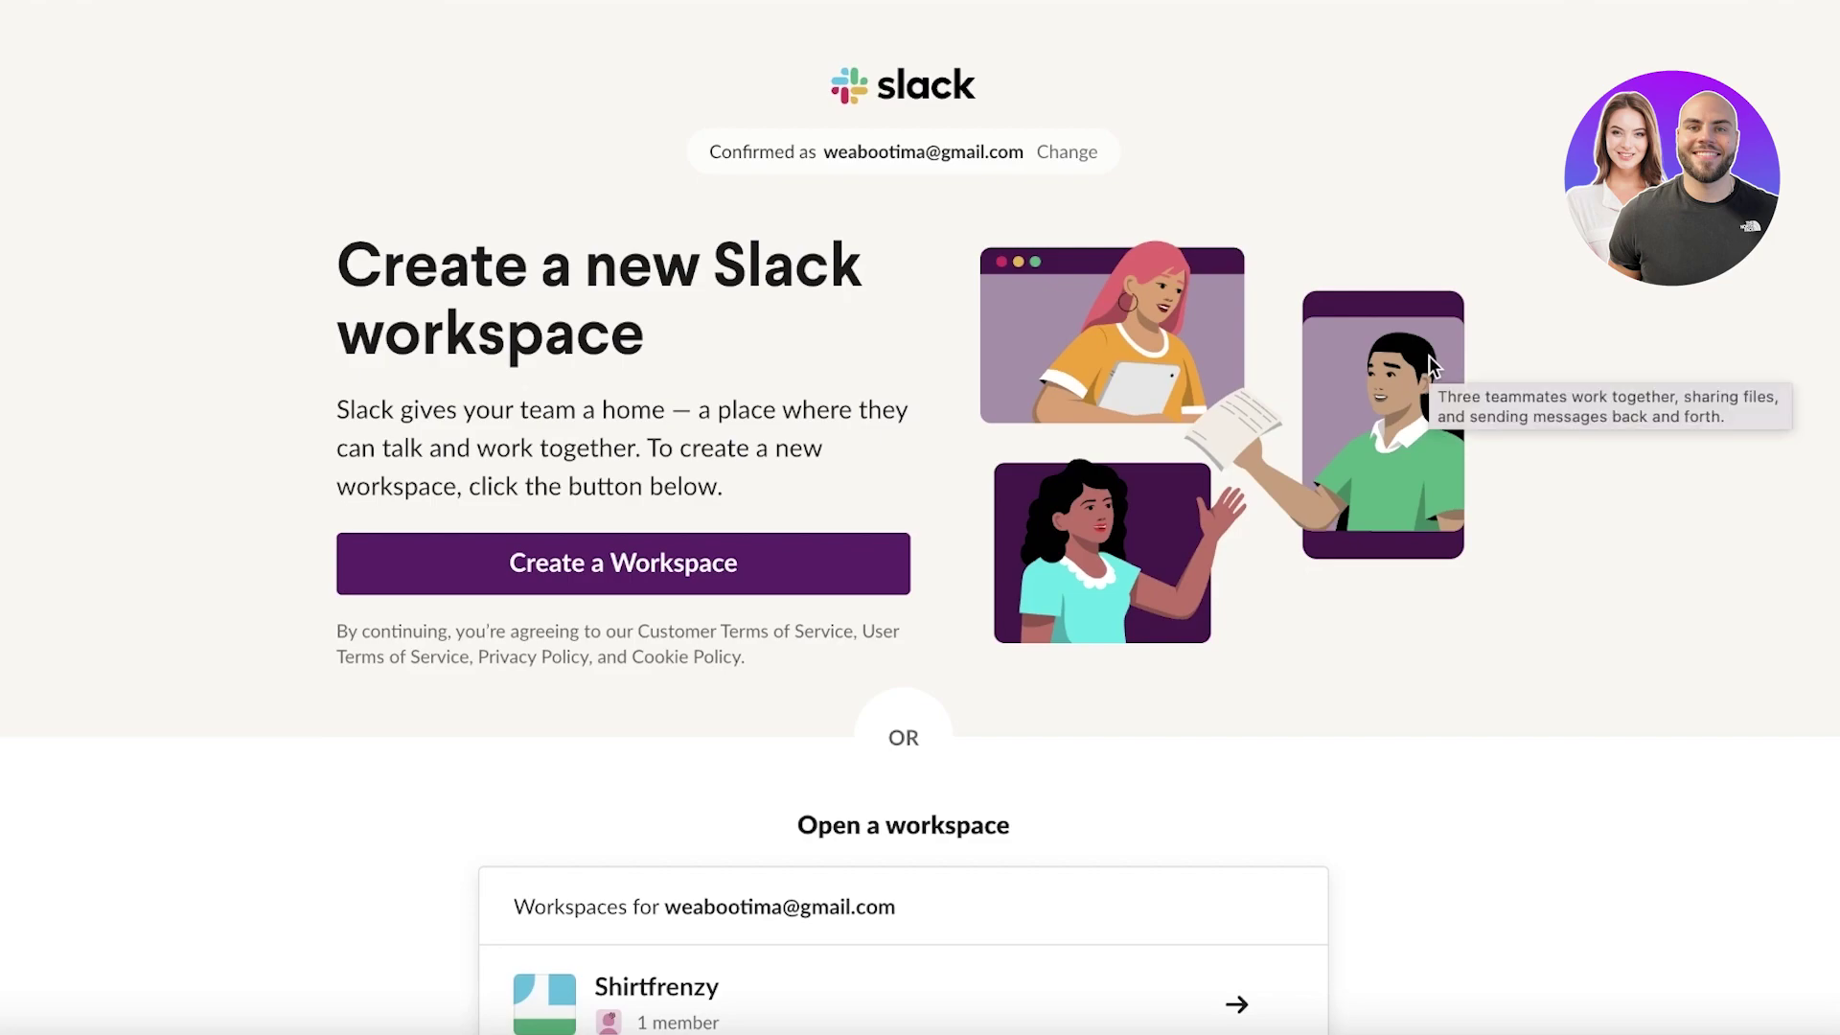
pyautogui.click(555, 567)
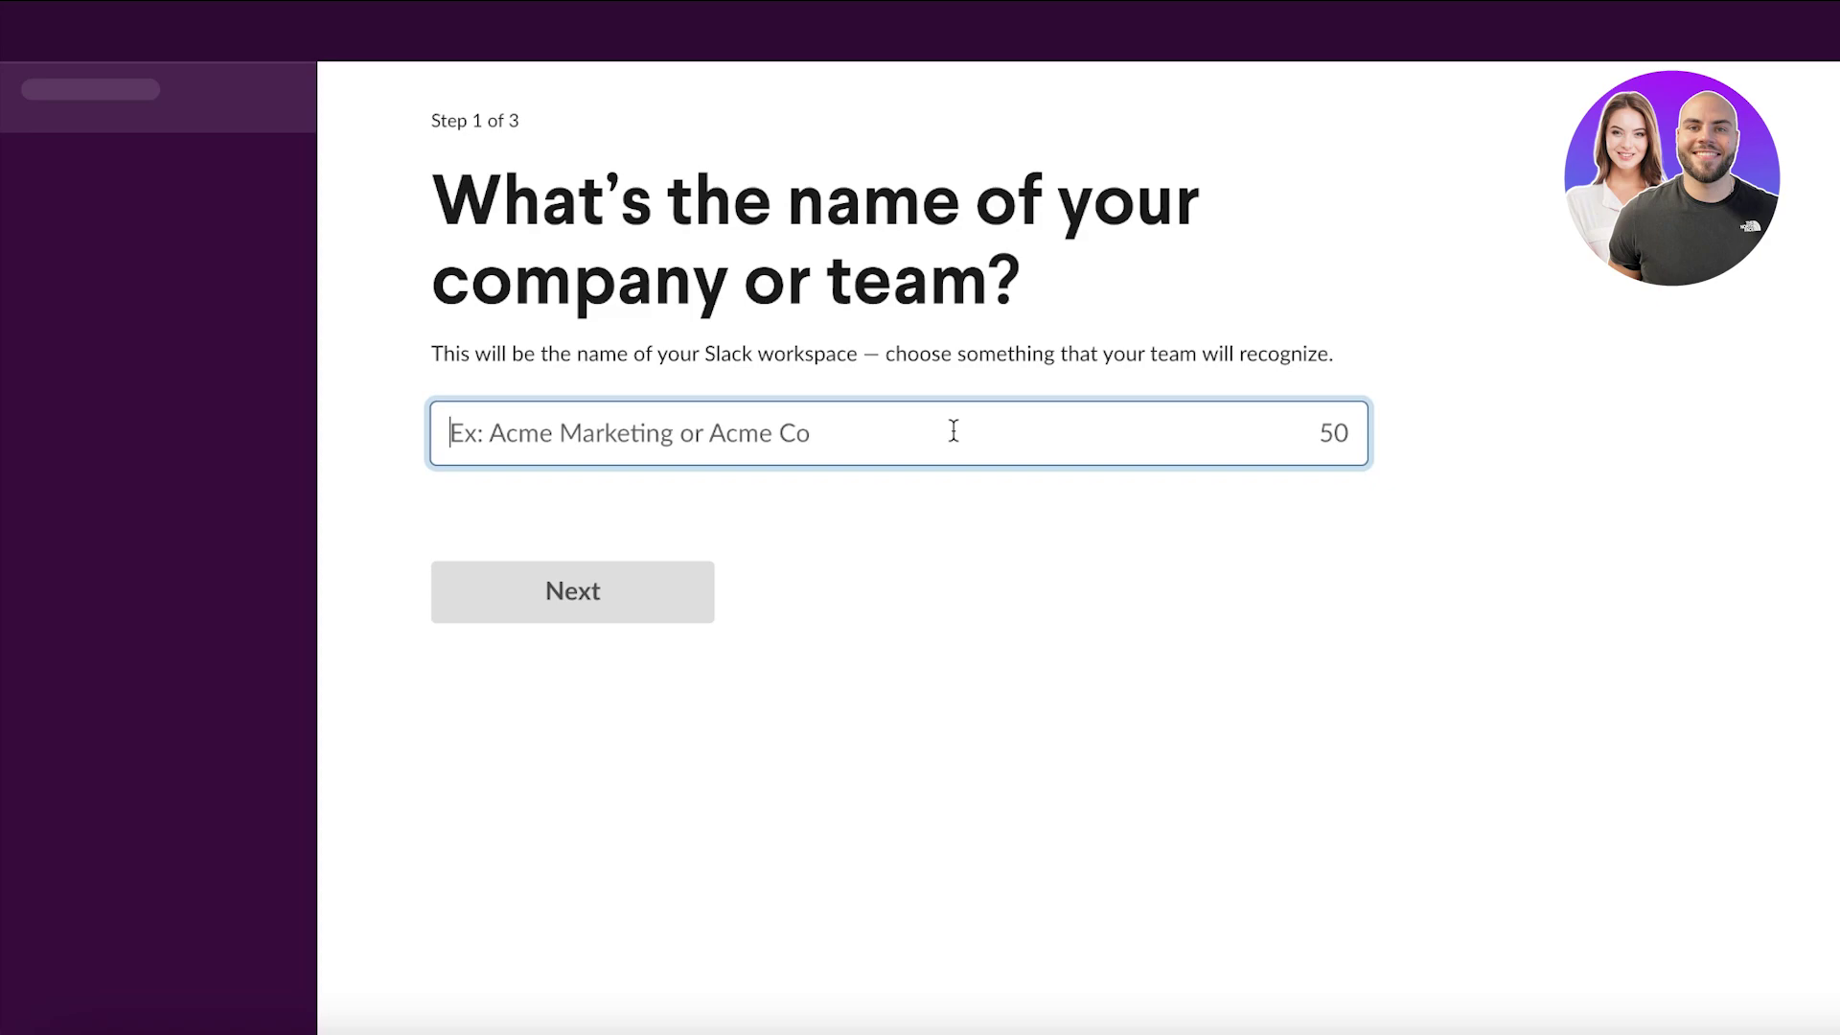
# - Name the workspace 'Water Bottle Company', skip inviting teammates, and enter Finance as the current project
pyautogui.write('Water Bottle Company')
pyautogui.click(642, 586)
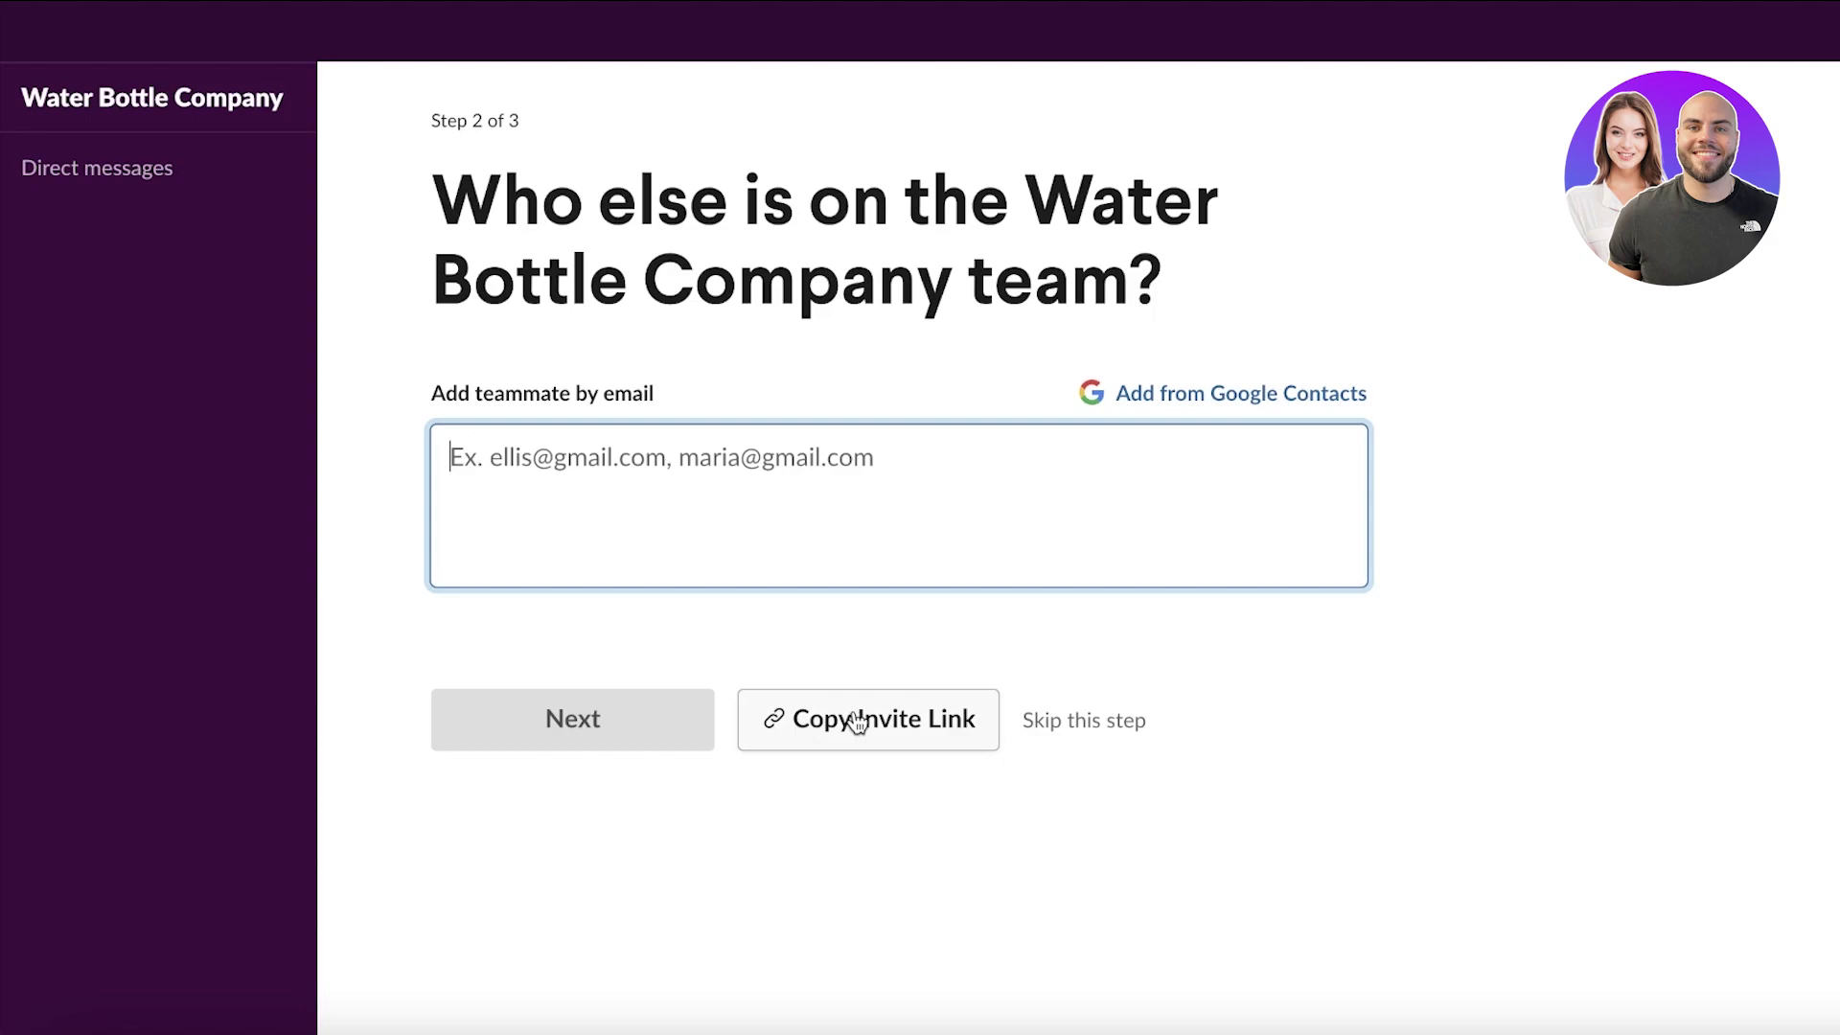
pyautogui.click(1137, 721)
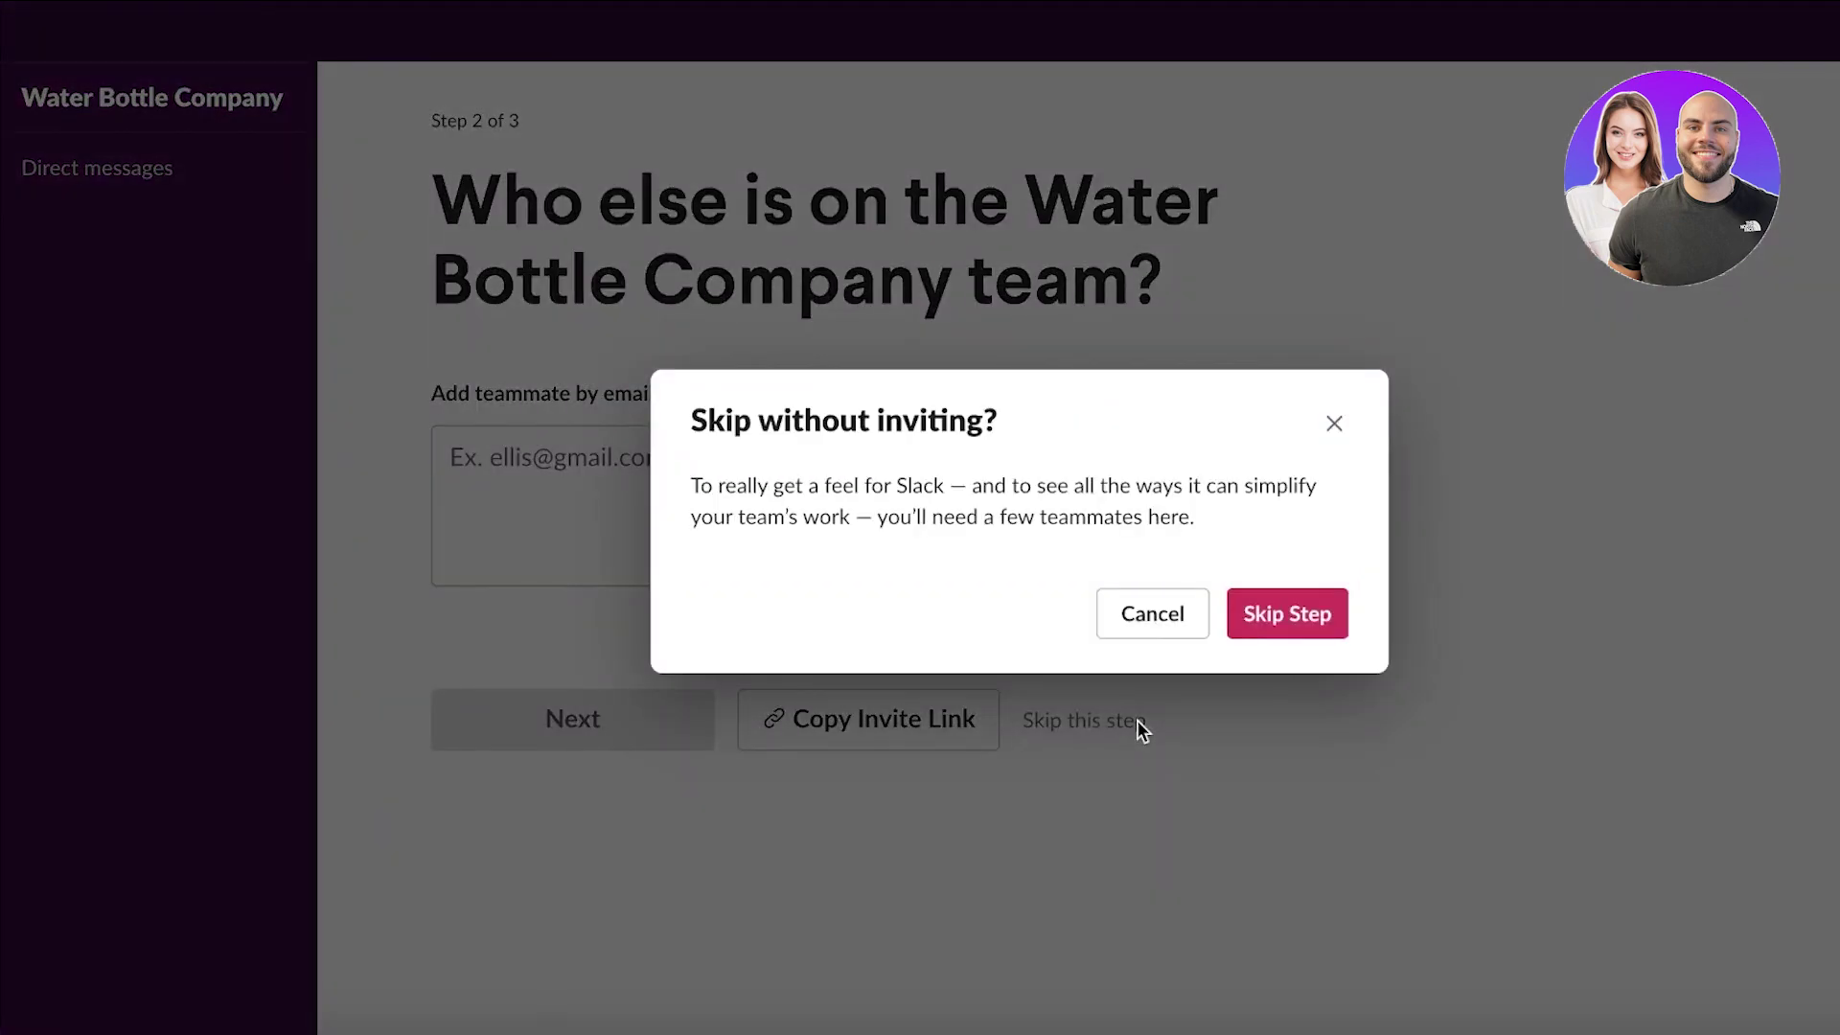
pyautogui.click(1285, 616)
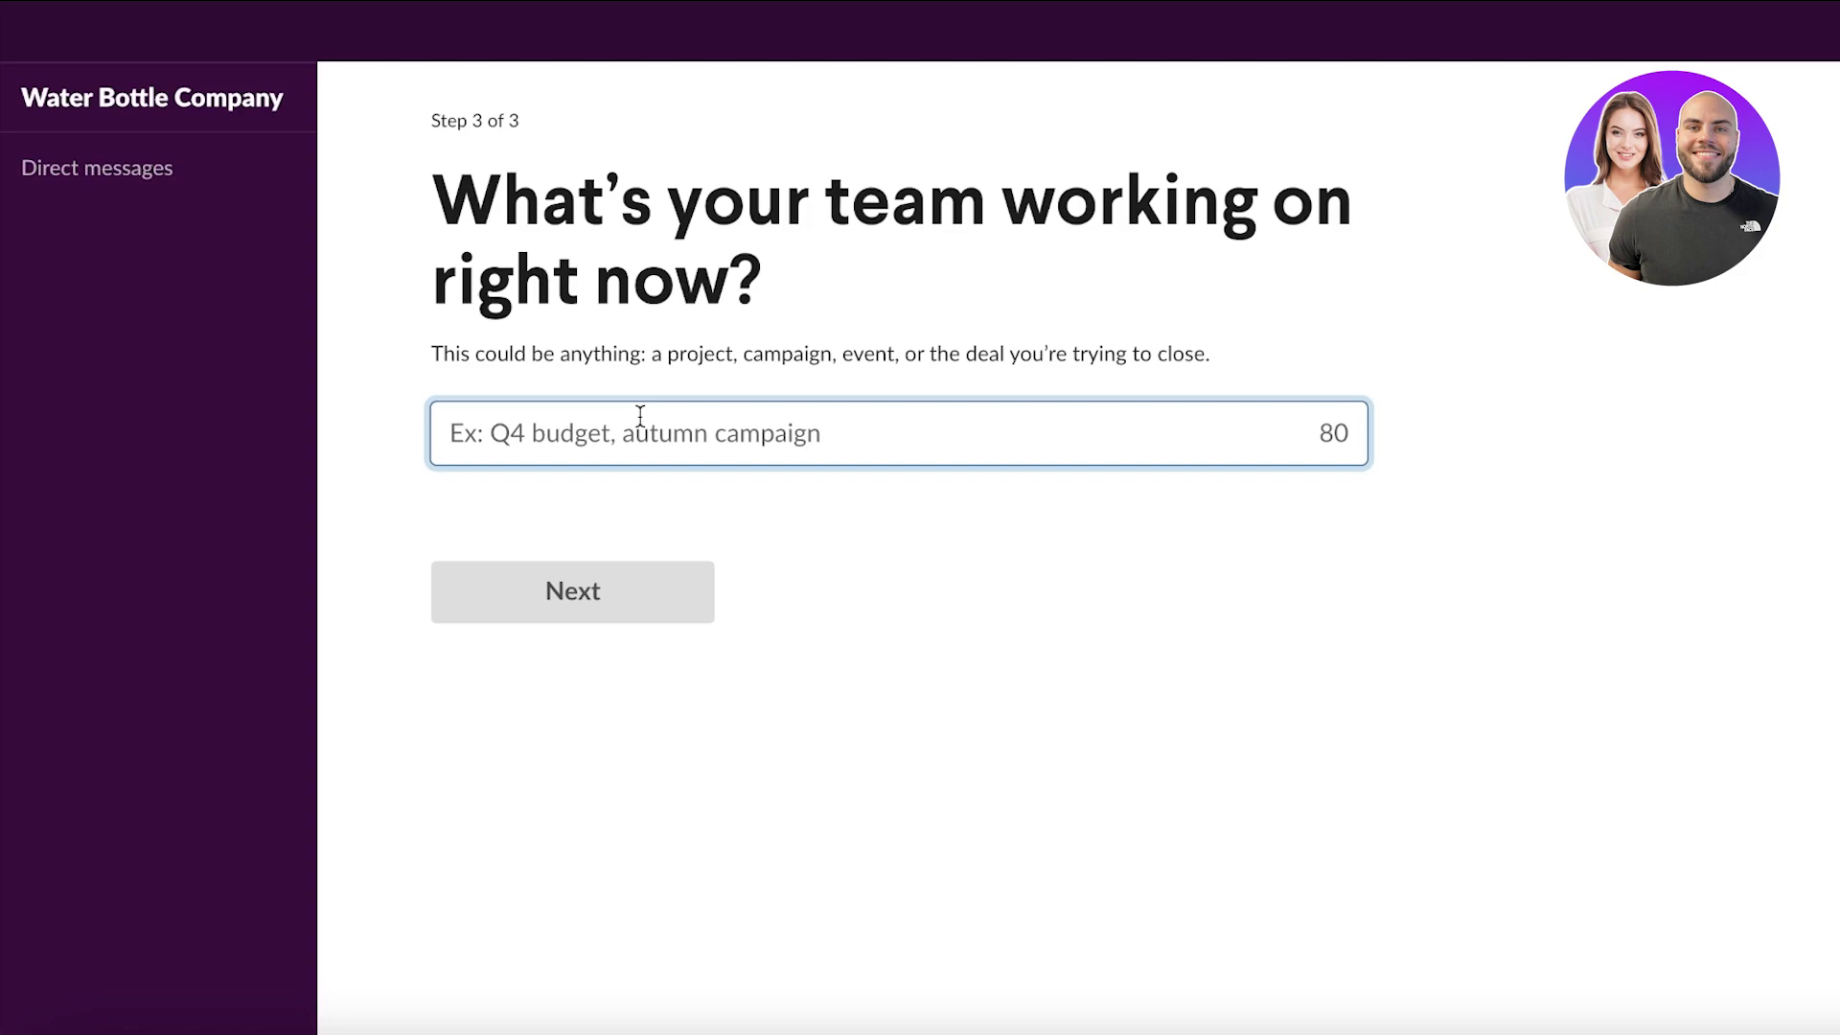
pyautogui.write('Finance')
pyautogui.press('Return')
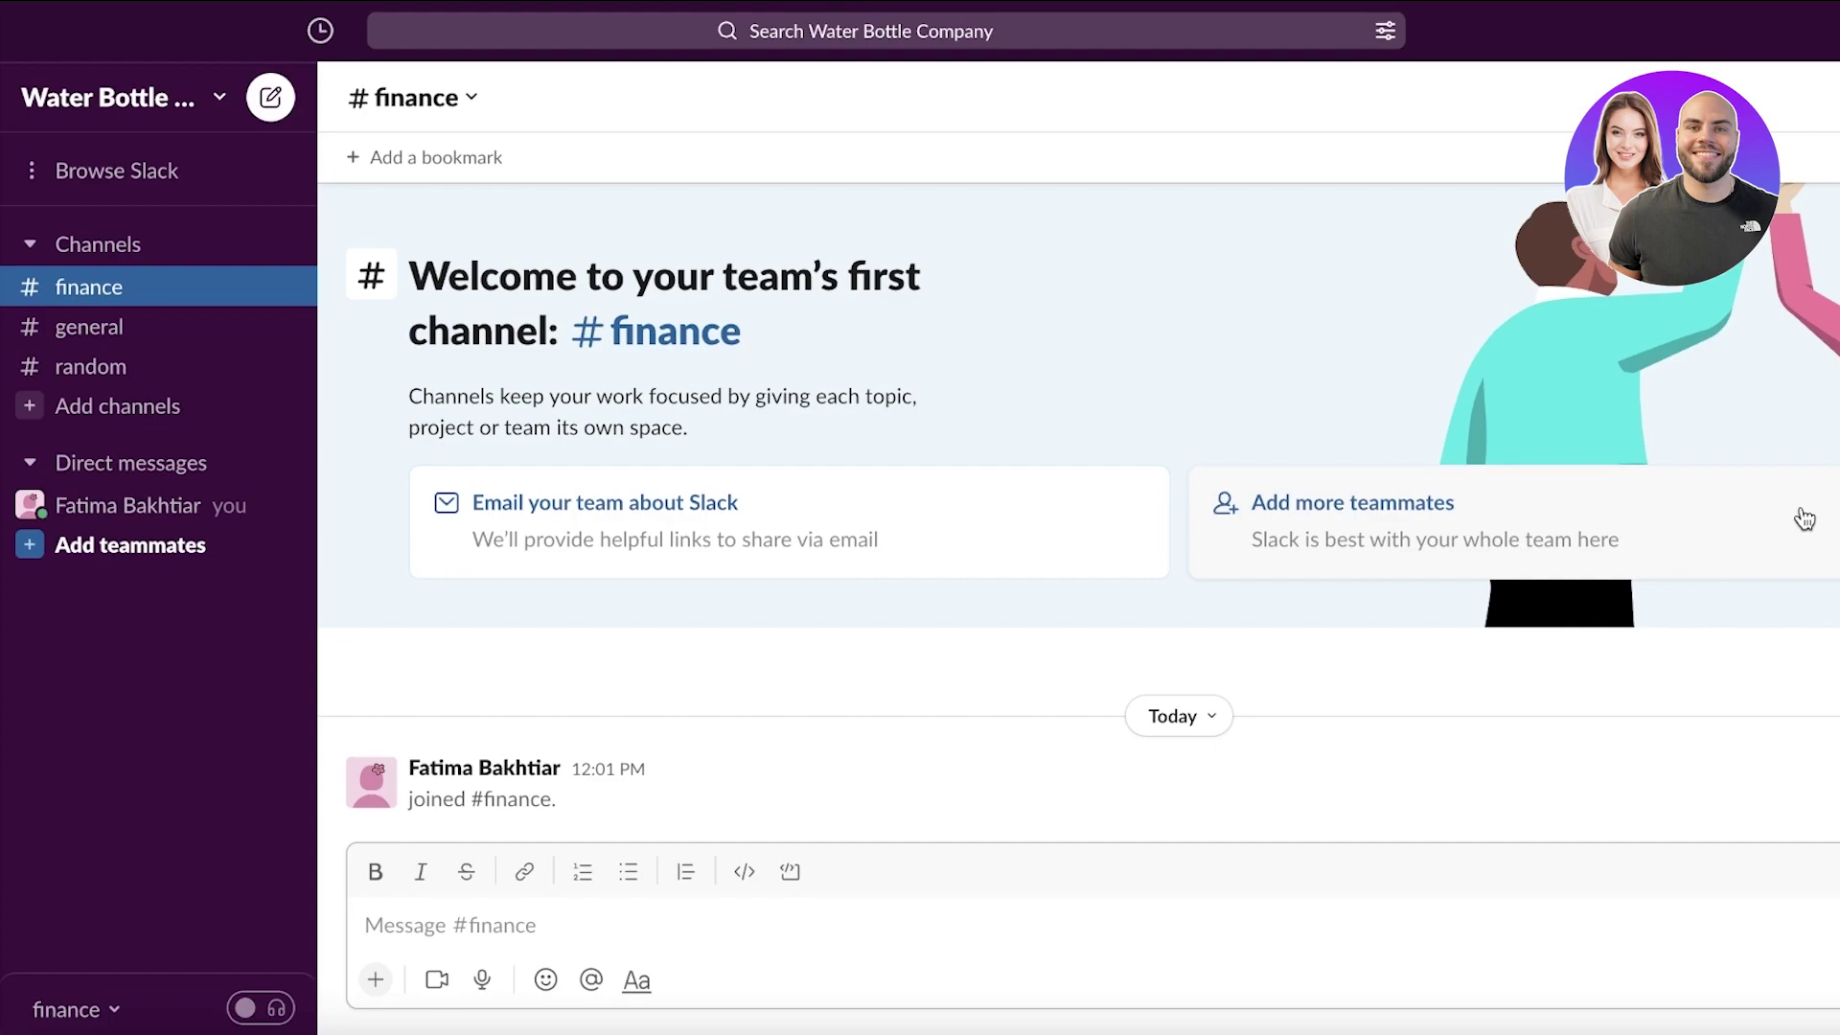
pyautogui.click(62, 256)
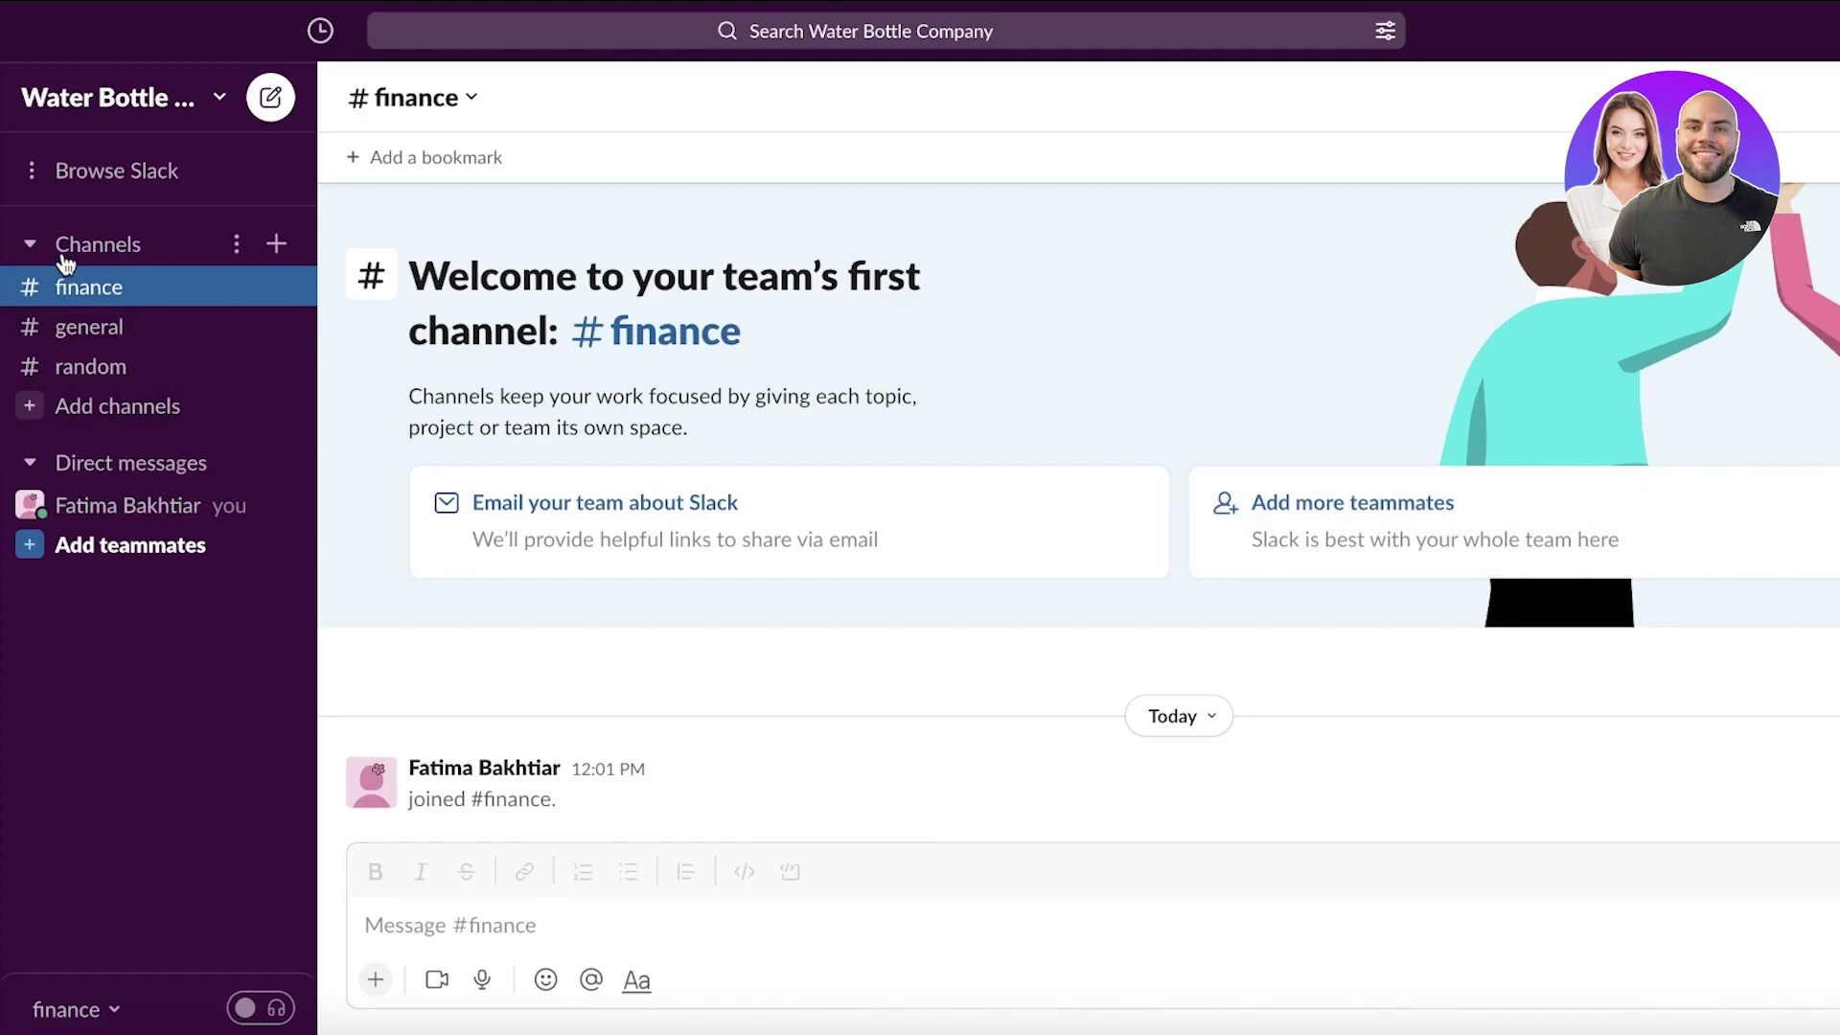
pyautogui.click(90, 255)
pyautogui.click(94, 338)
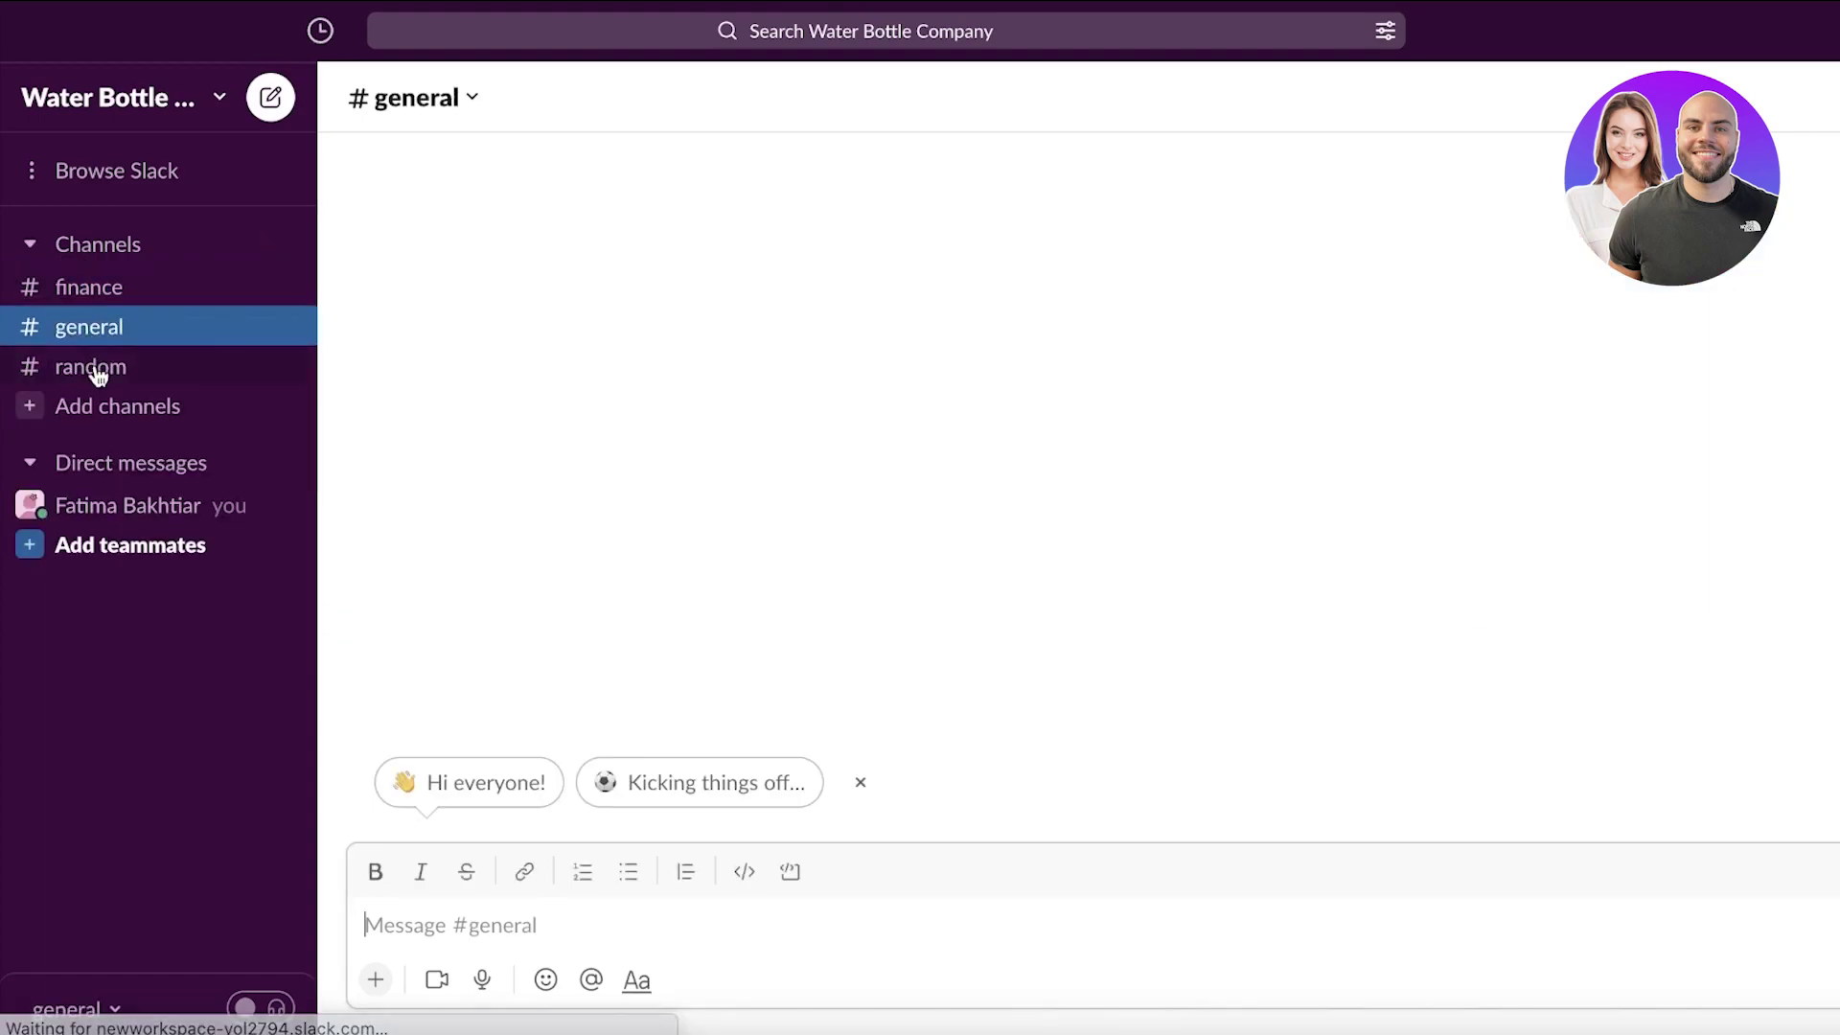
pyautogui.click(99, 374)
pyautogui.click(113, 99)
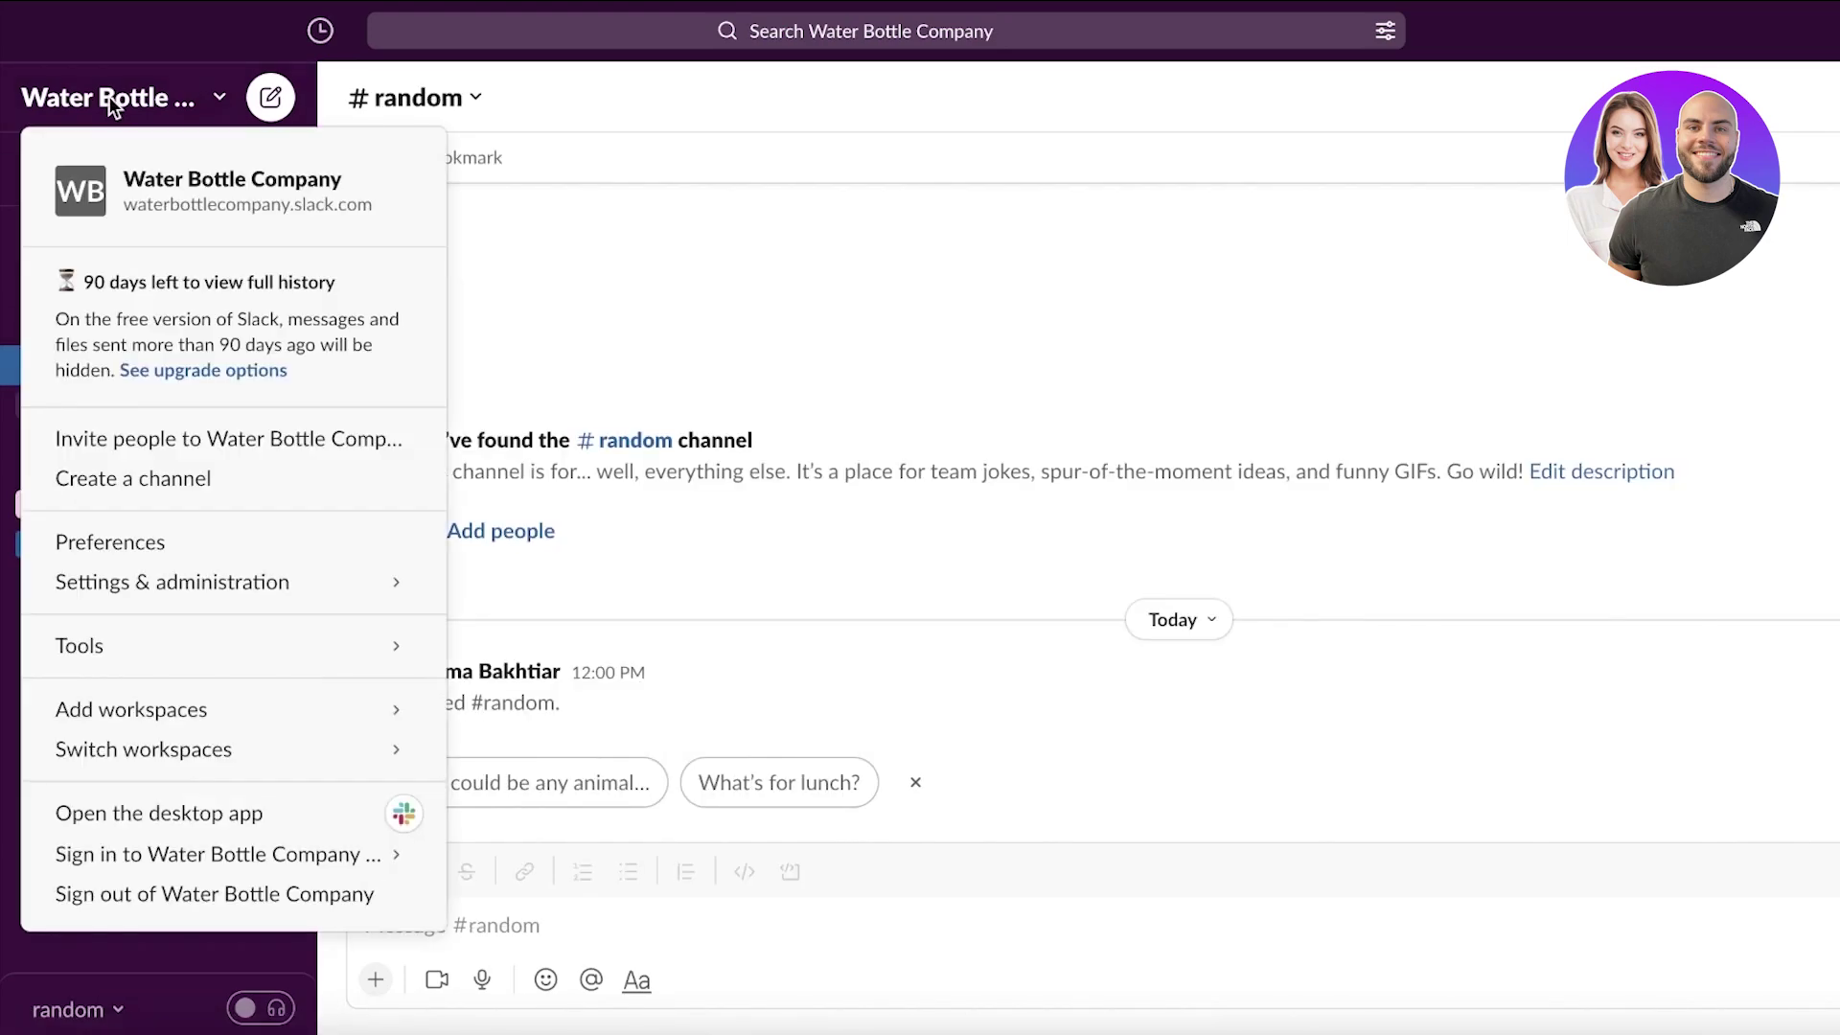
pyautogui.moveTo(156, 575)
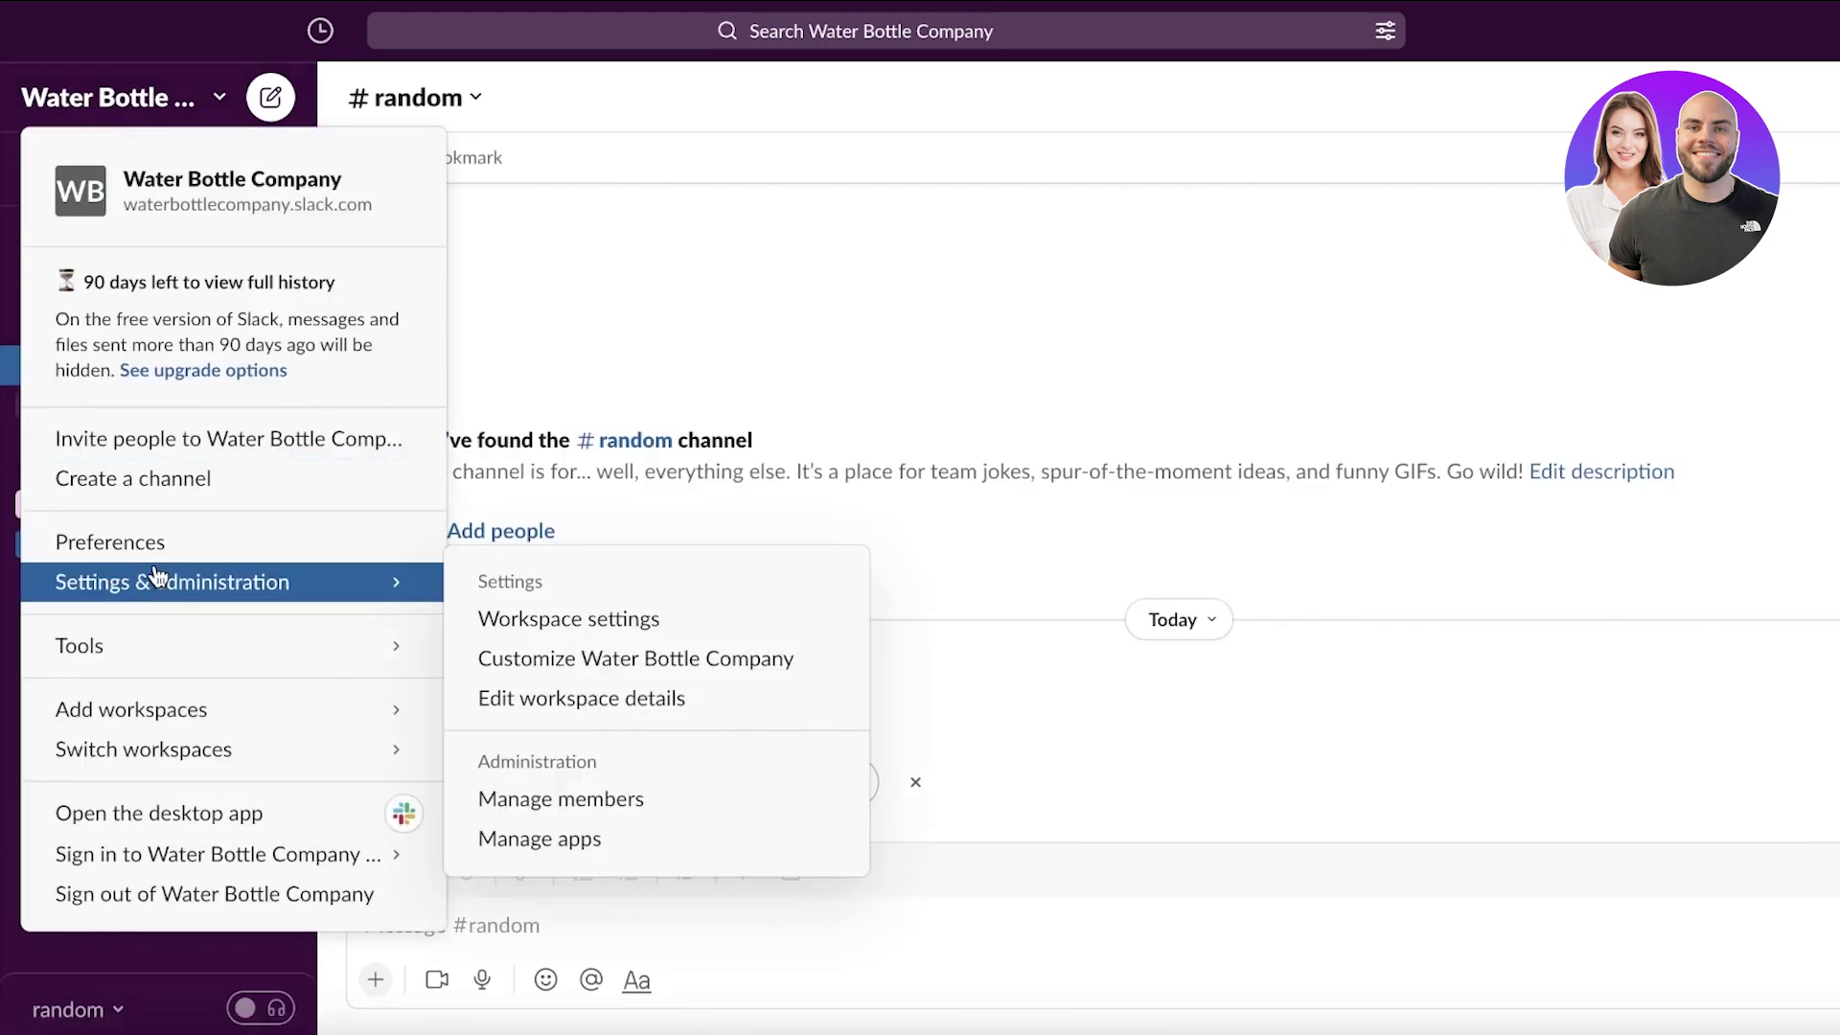
pyautogui.click(492, 624)
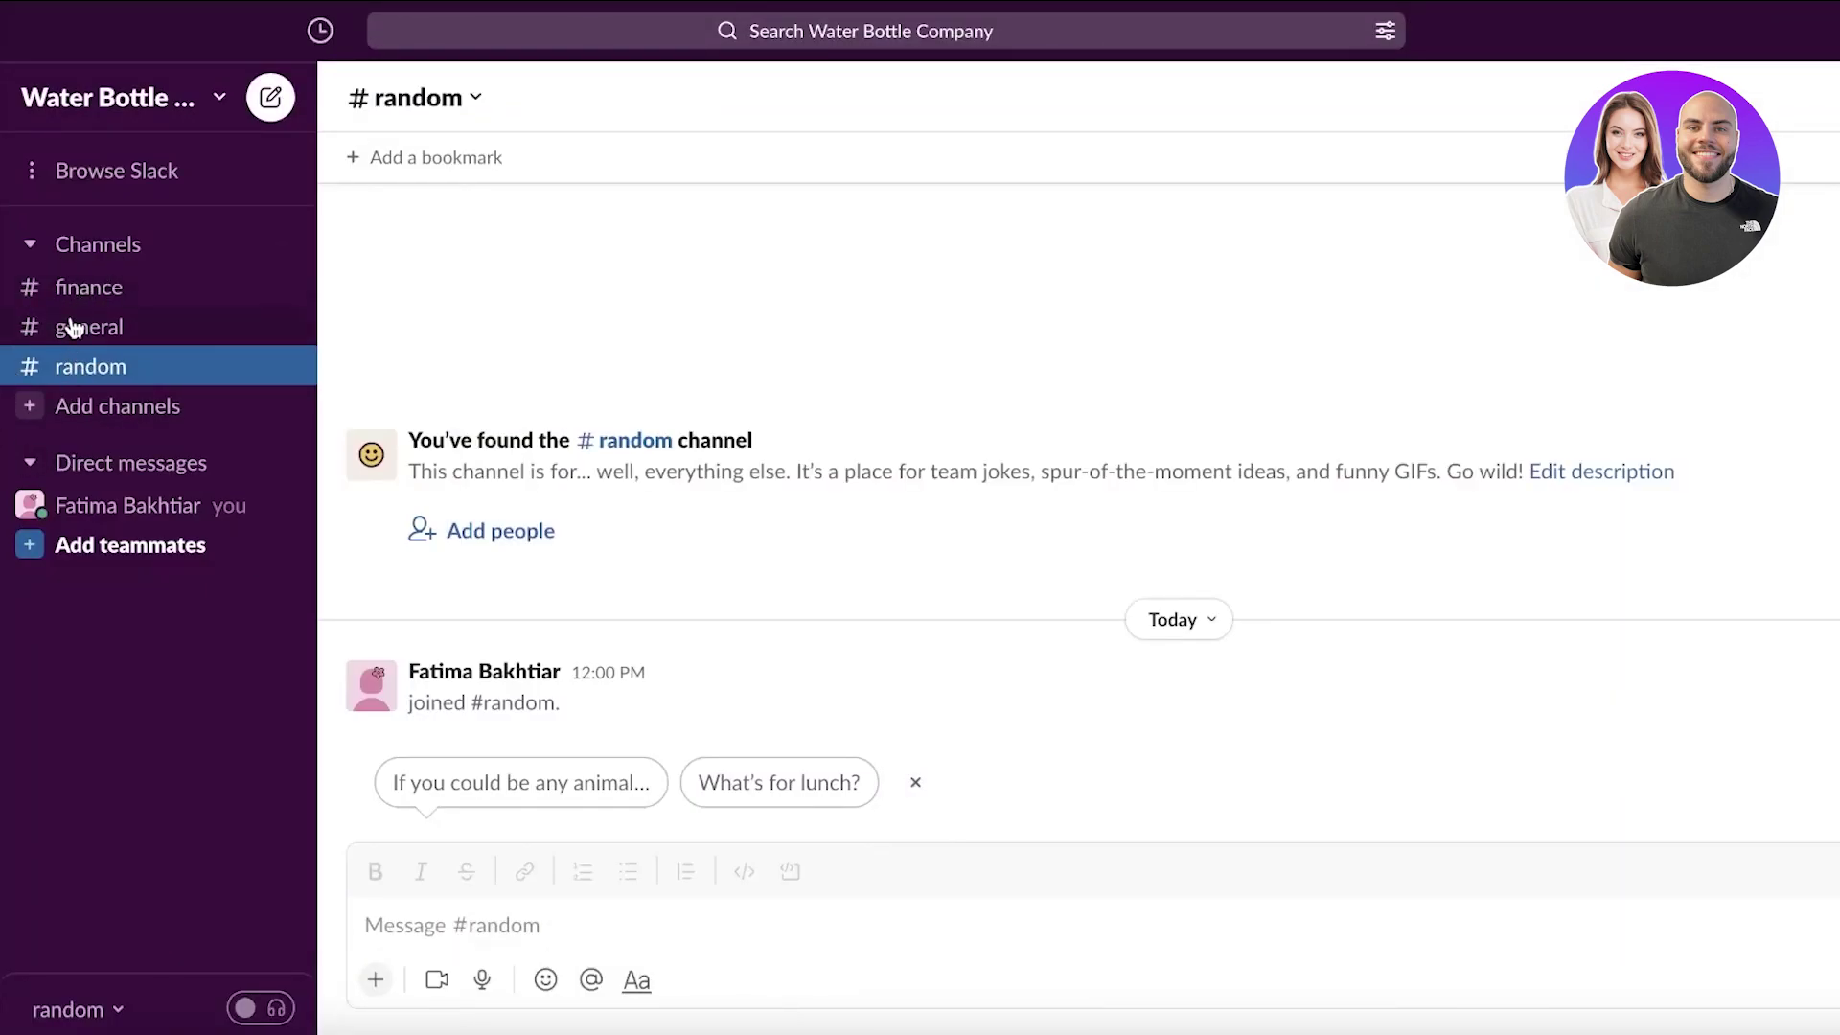
pyautogui.click(72, 329)
pyautogui.click(80, 367)
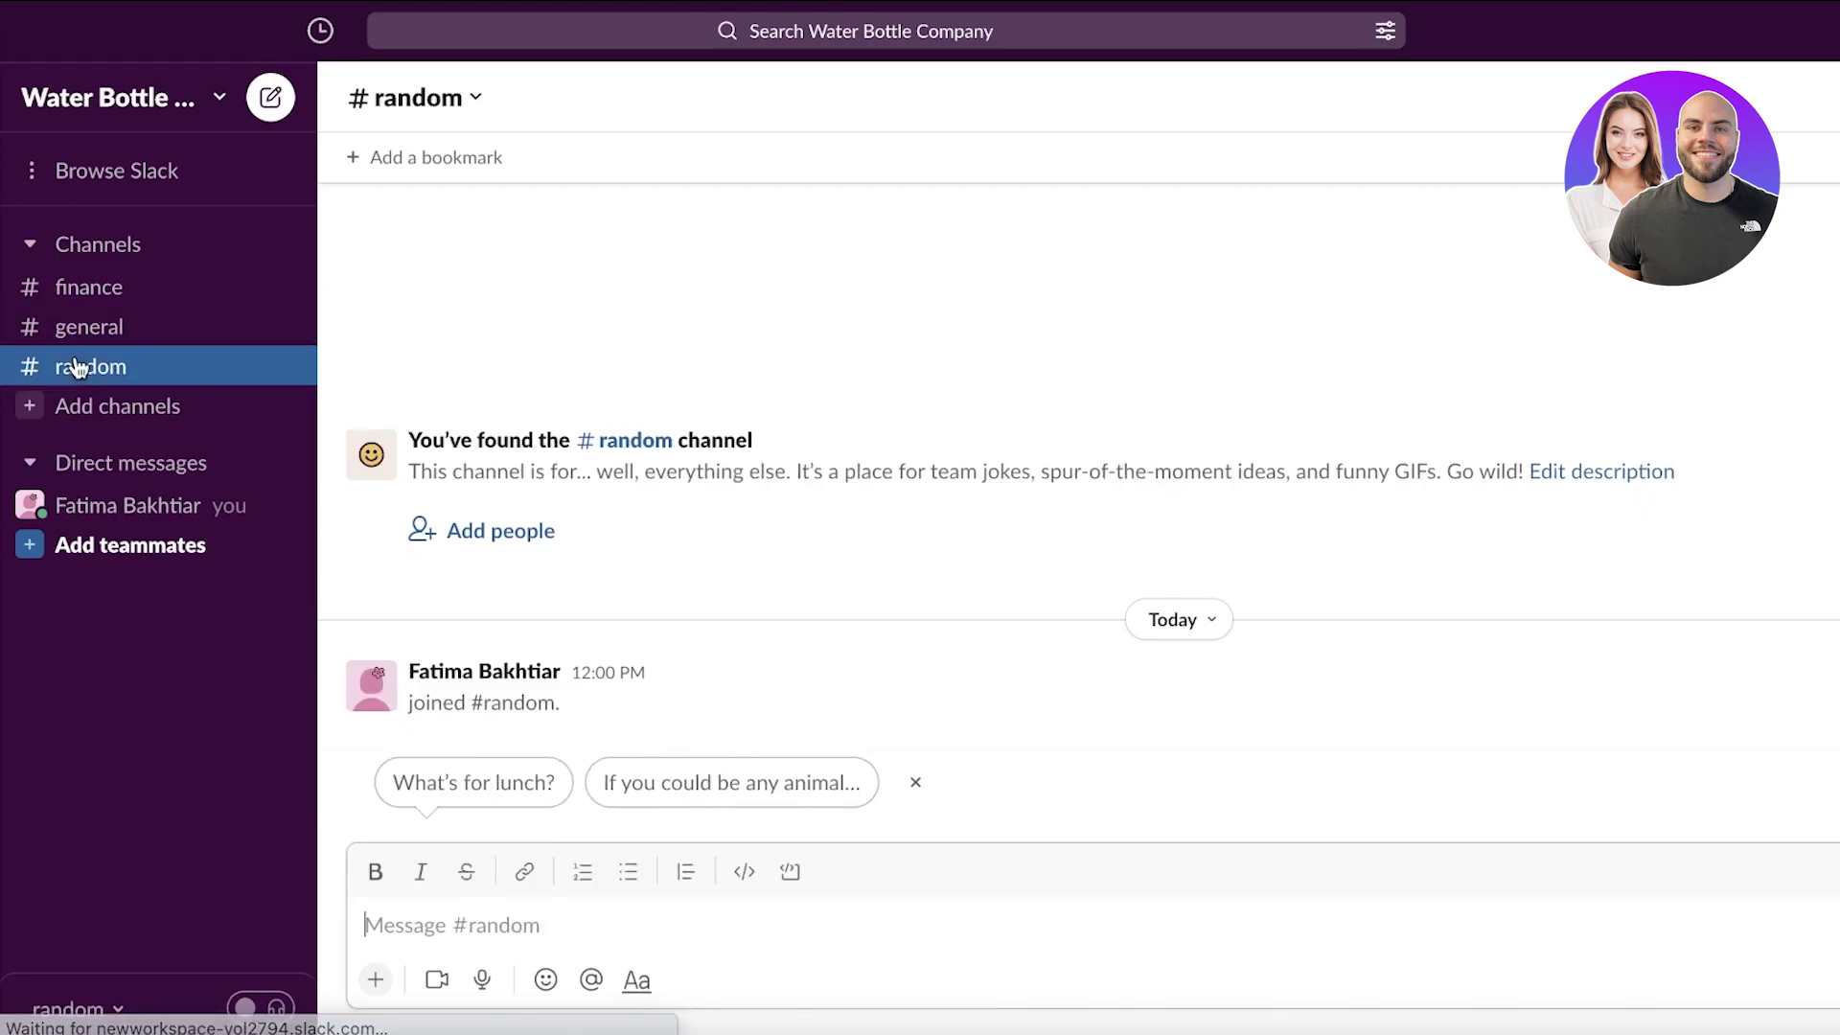
pyautogui.click(91, 285)
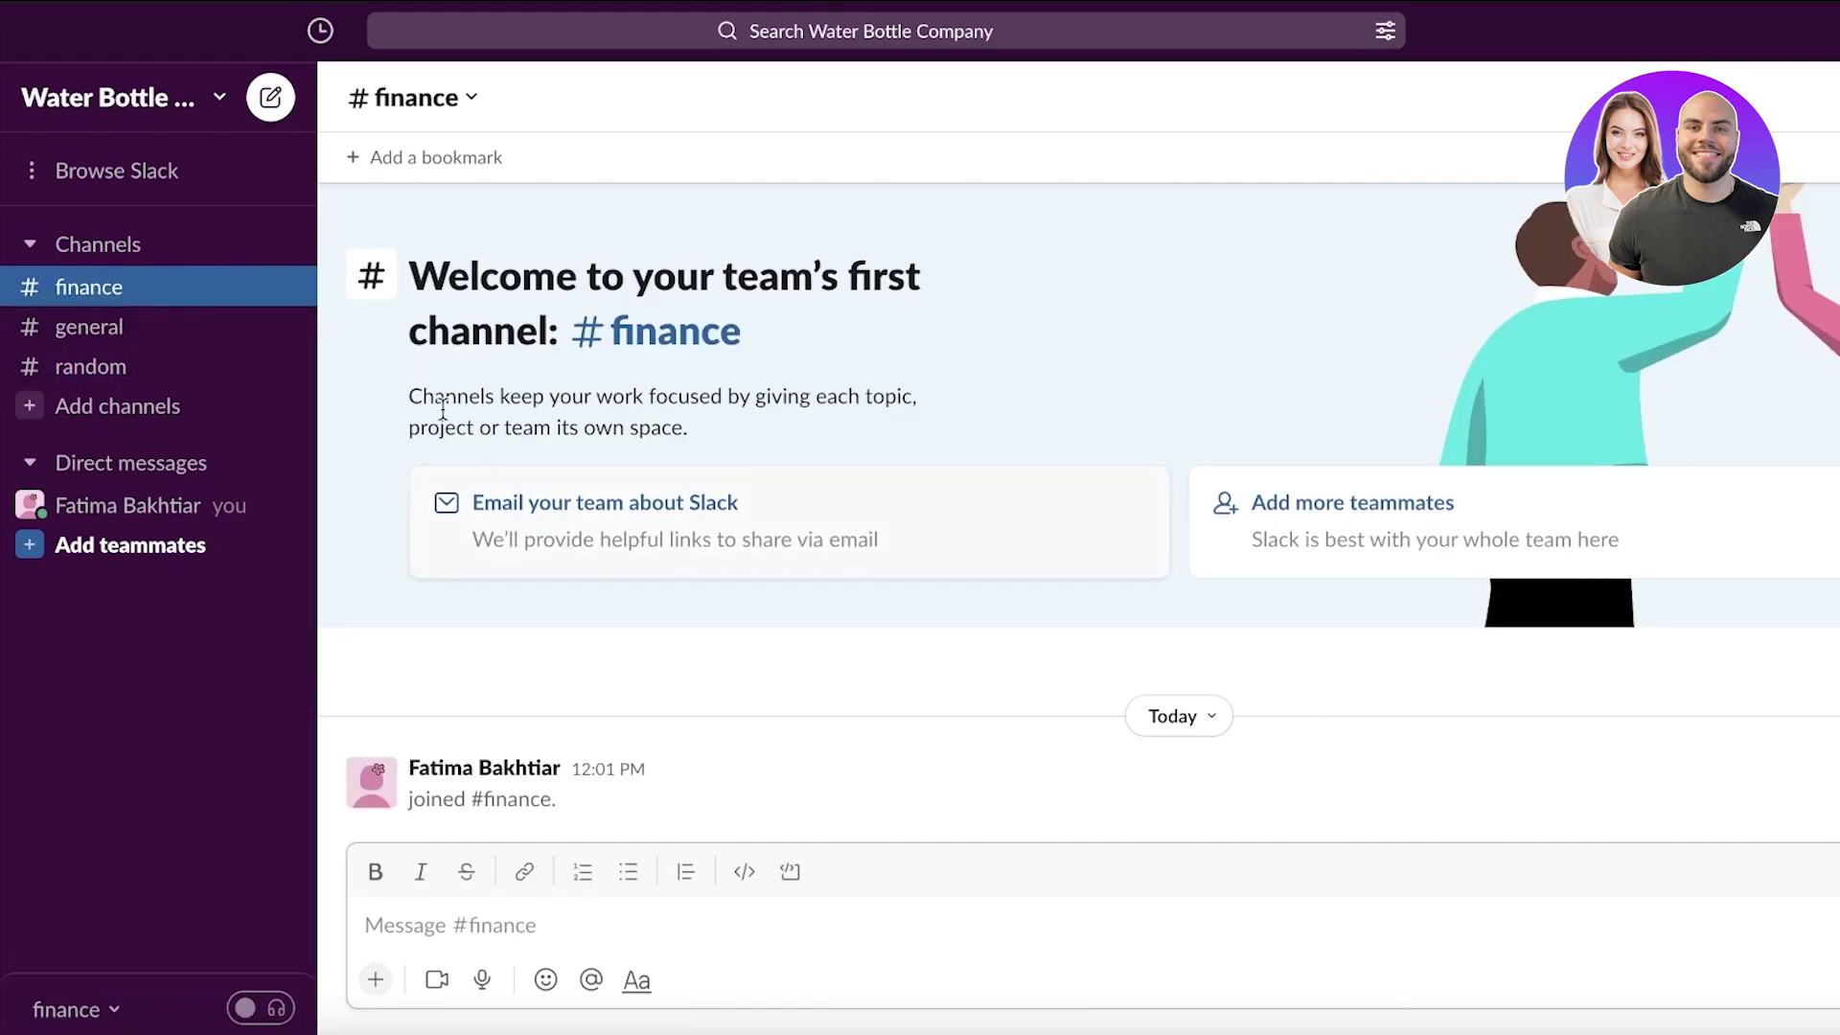
# - Name a new channel 'ideas' with description 'Inspiration for reducing water bottle waste'
pyautogui.click(276, 245)
pyautogui.click(316, 338)
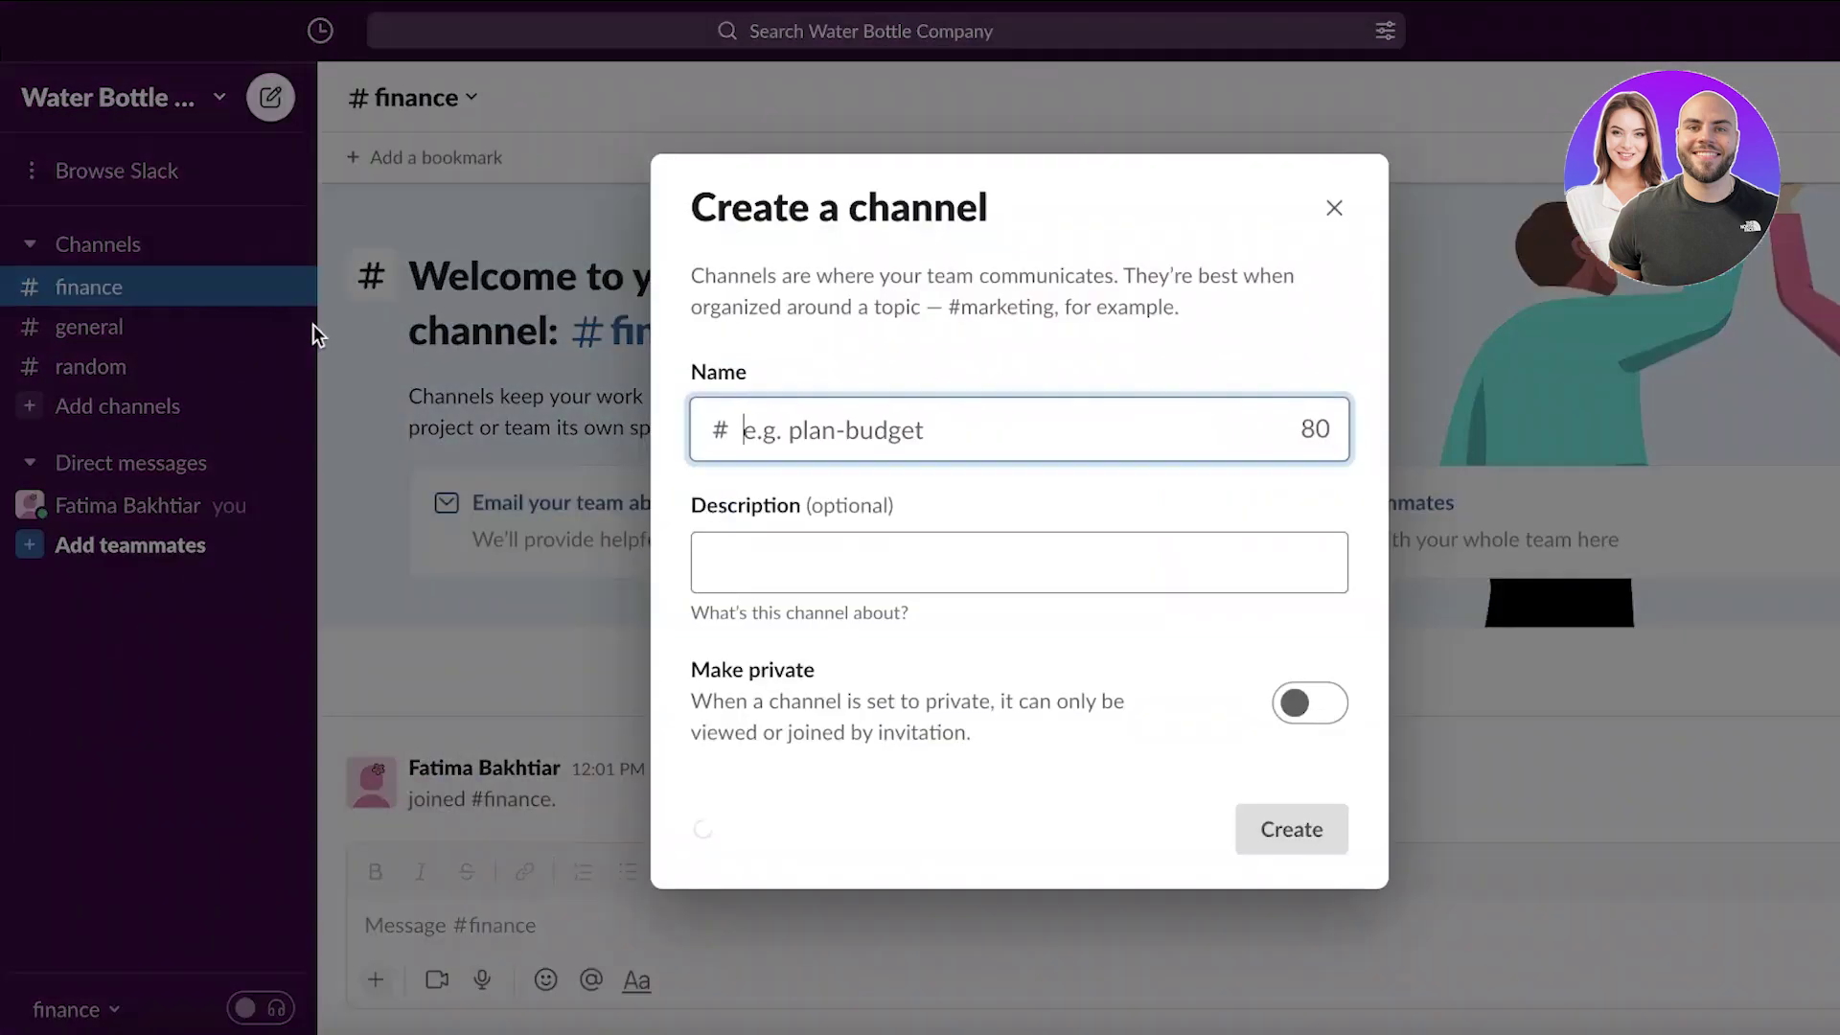
pyautogui.click(961, 445)
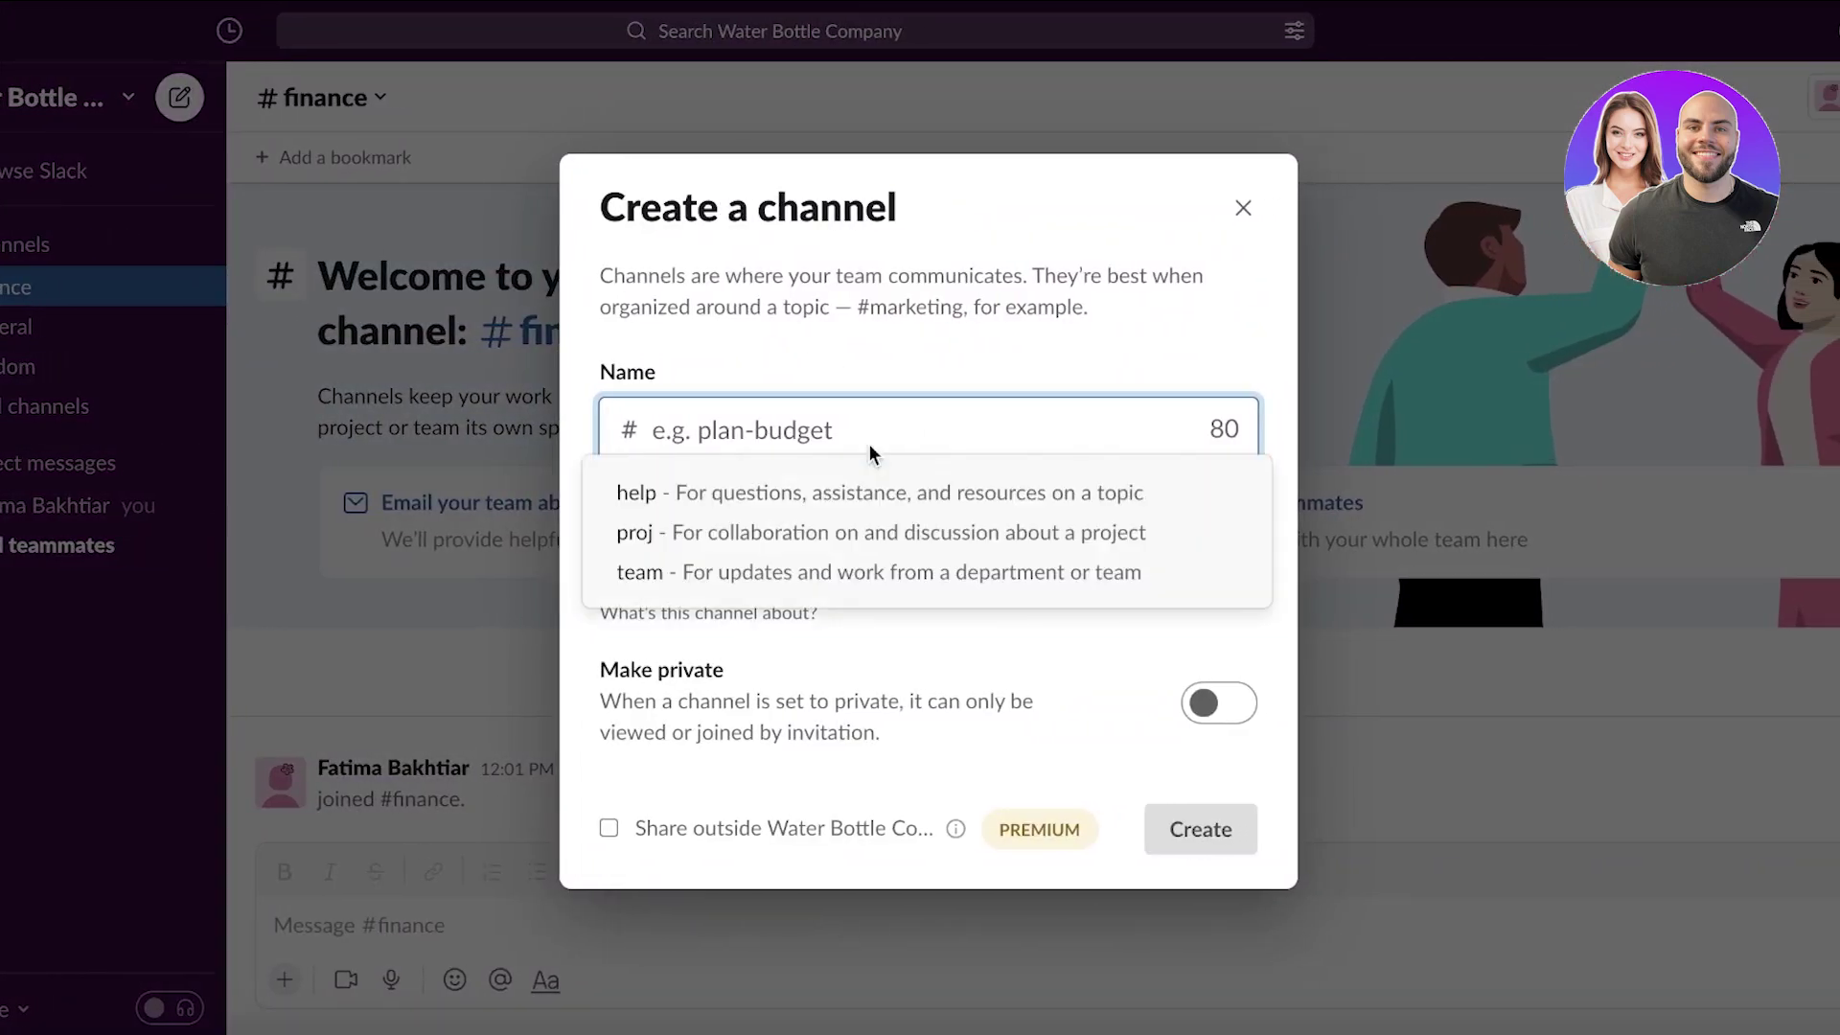
pyautogui.write('ideas')
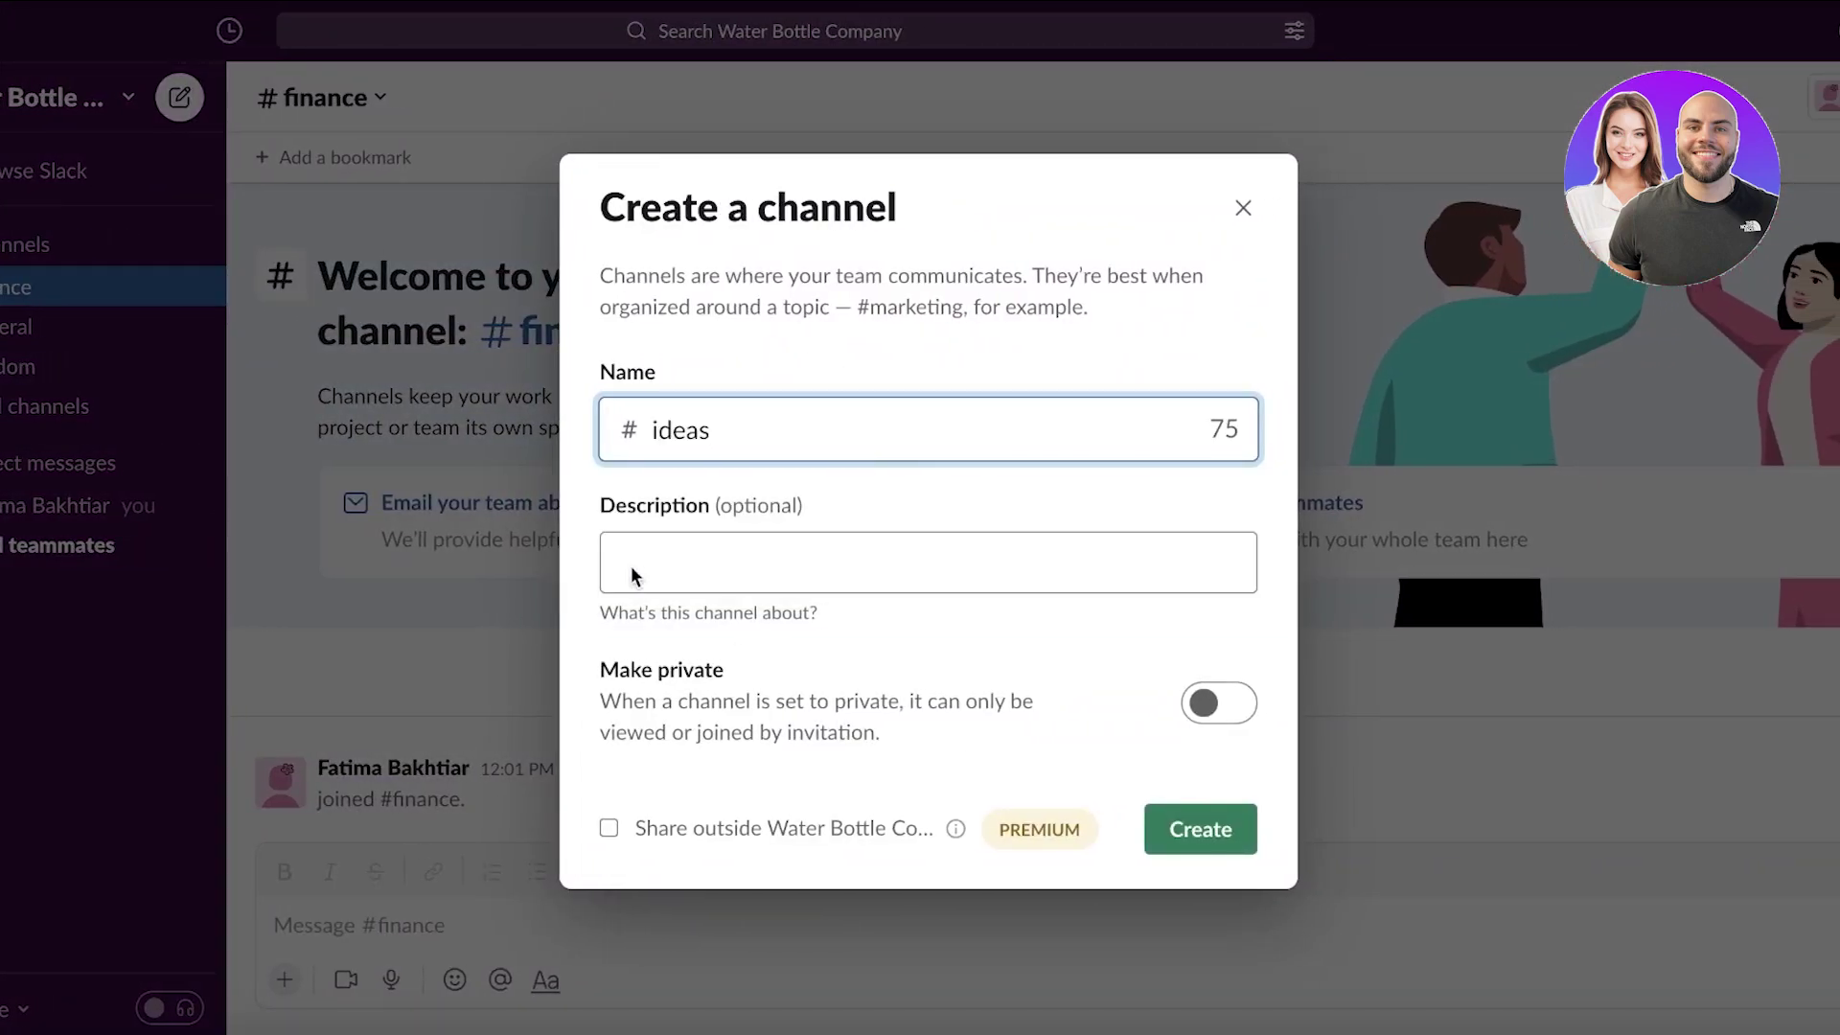
pyautogui.click(644, 555)
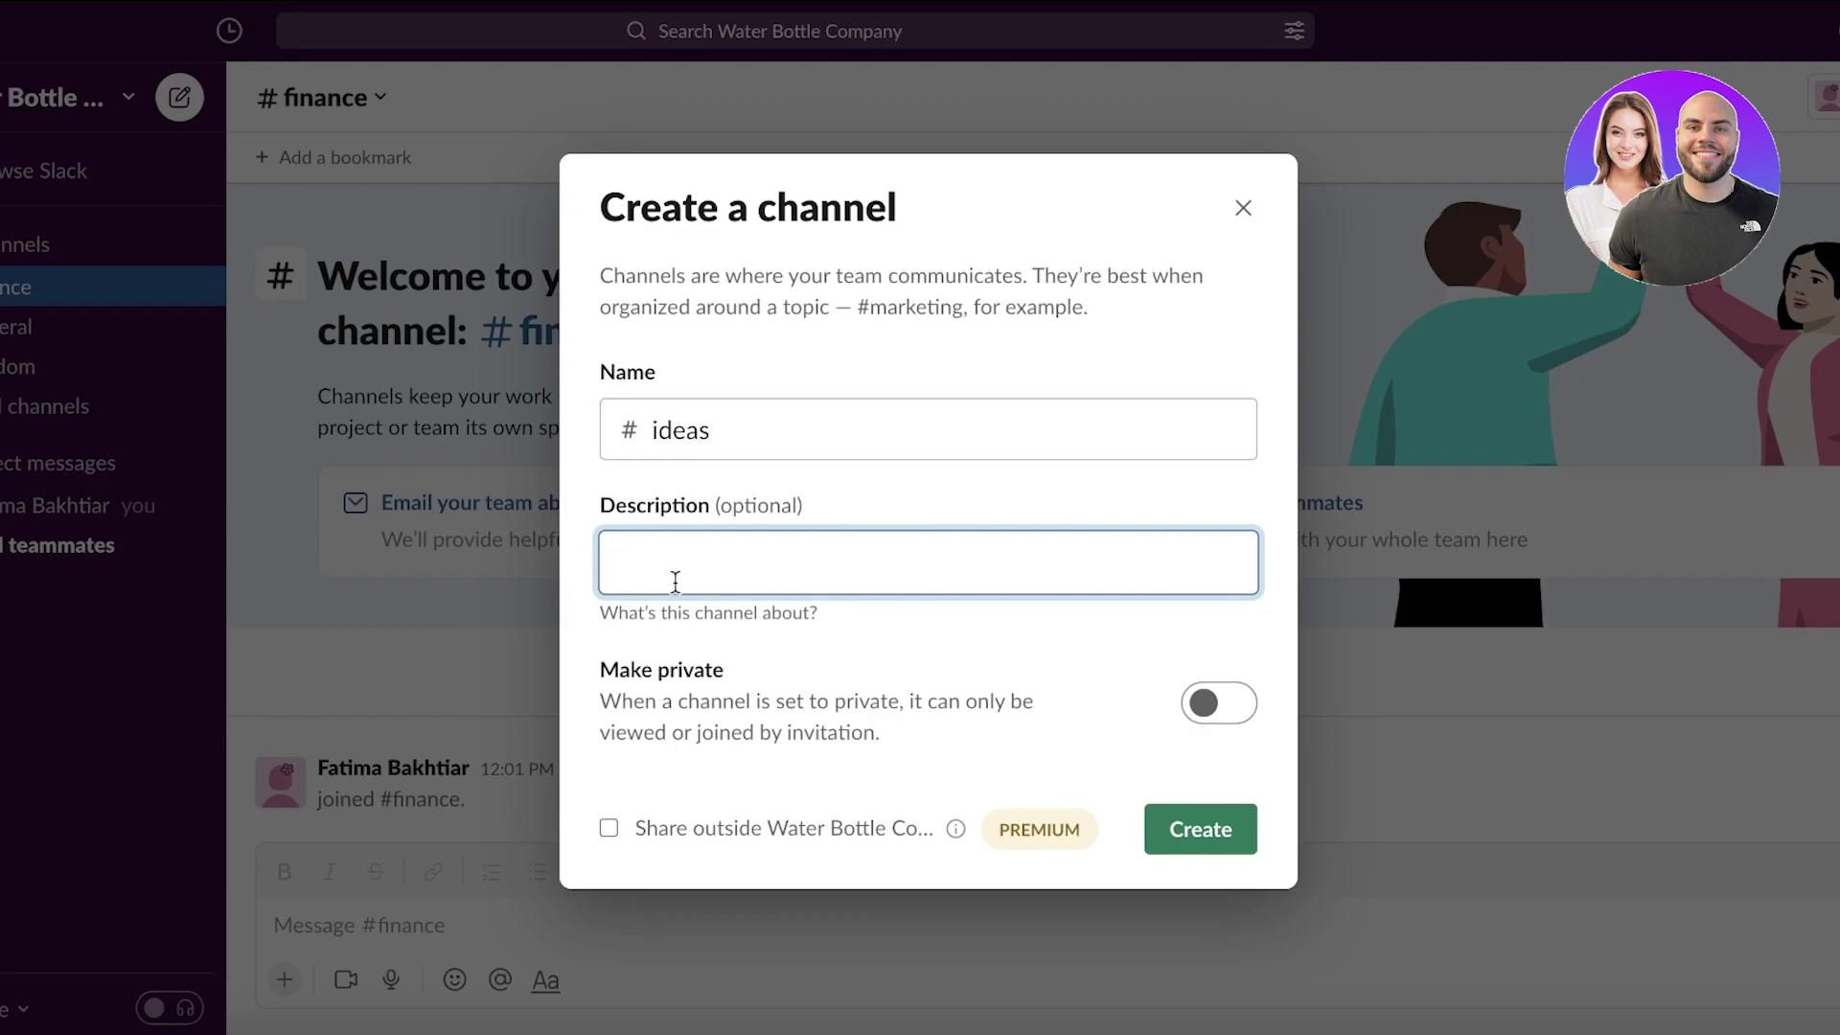
pyautogui.write('Inspiration for reducing water bottle waste')
# - Keep #ideas public, create it, and skip adding people
pyautogui.click(1197, 714)
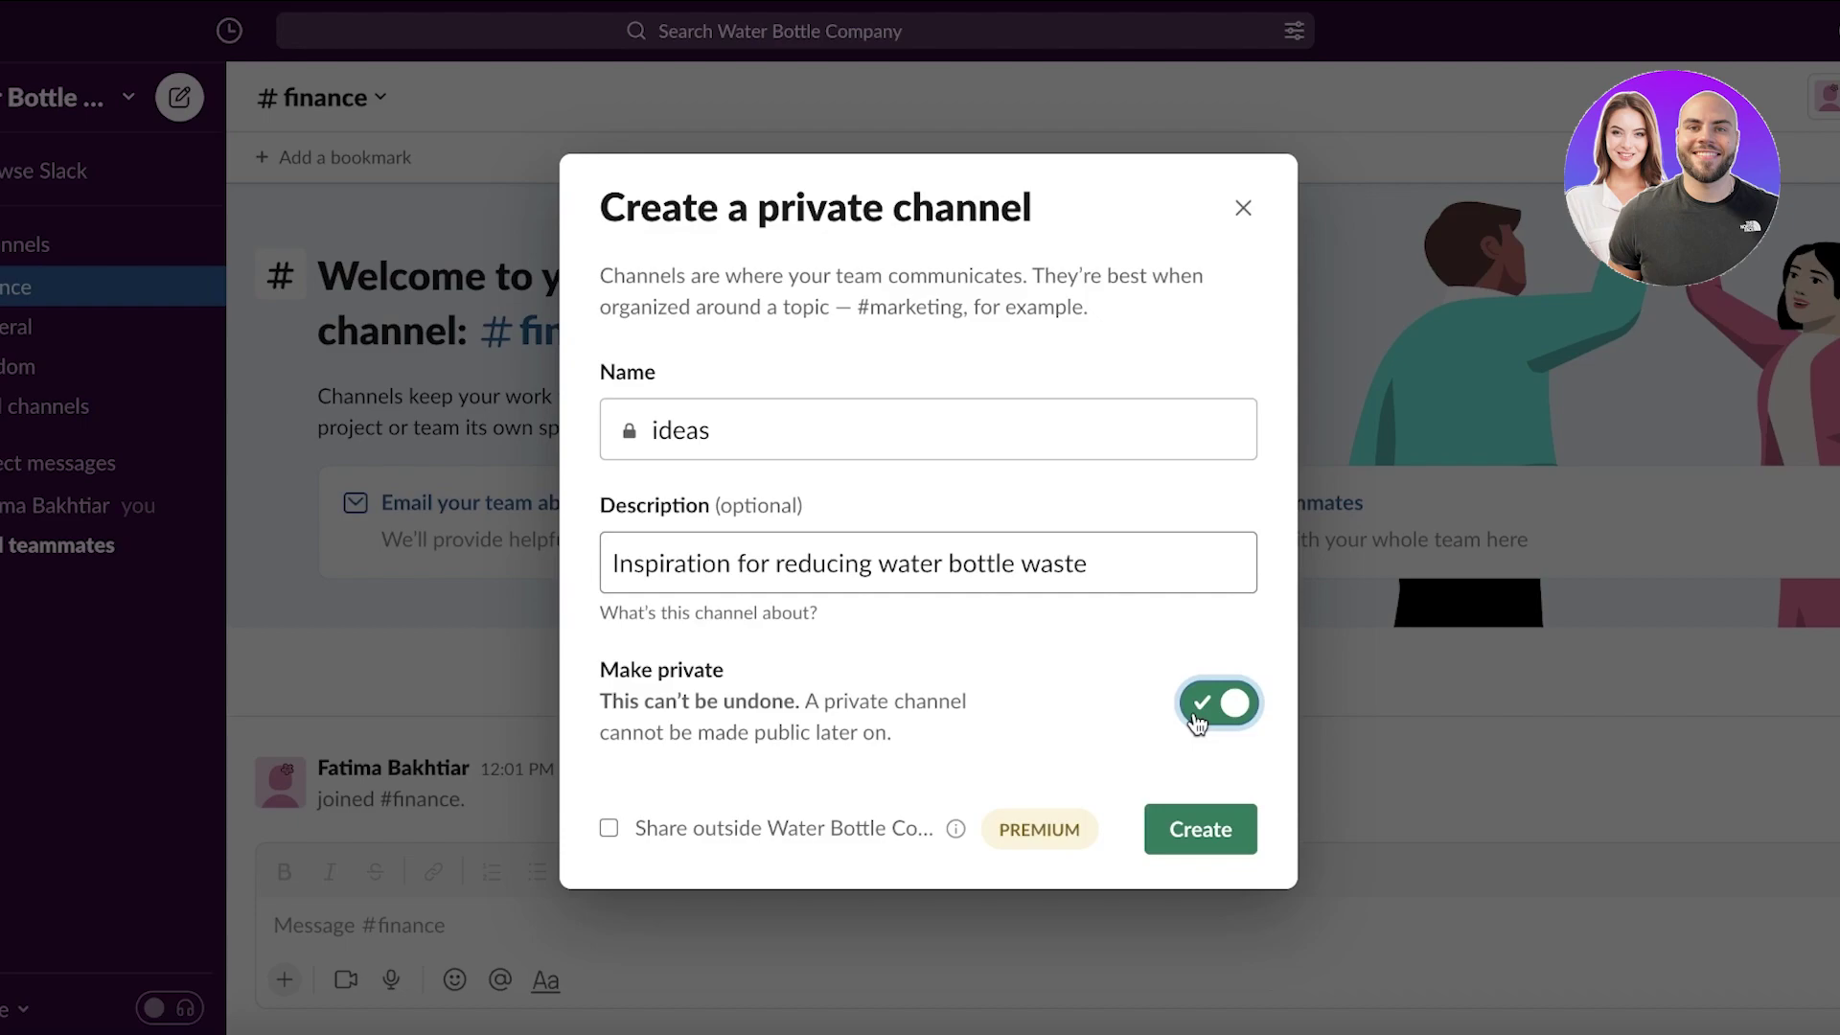
pyautogui.click(1200, 709)
pyautogui.click(1200, 829)
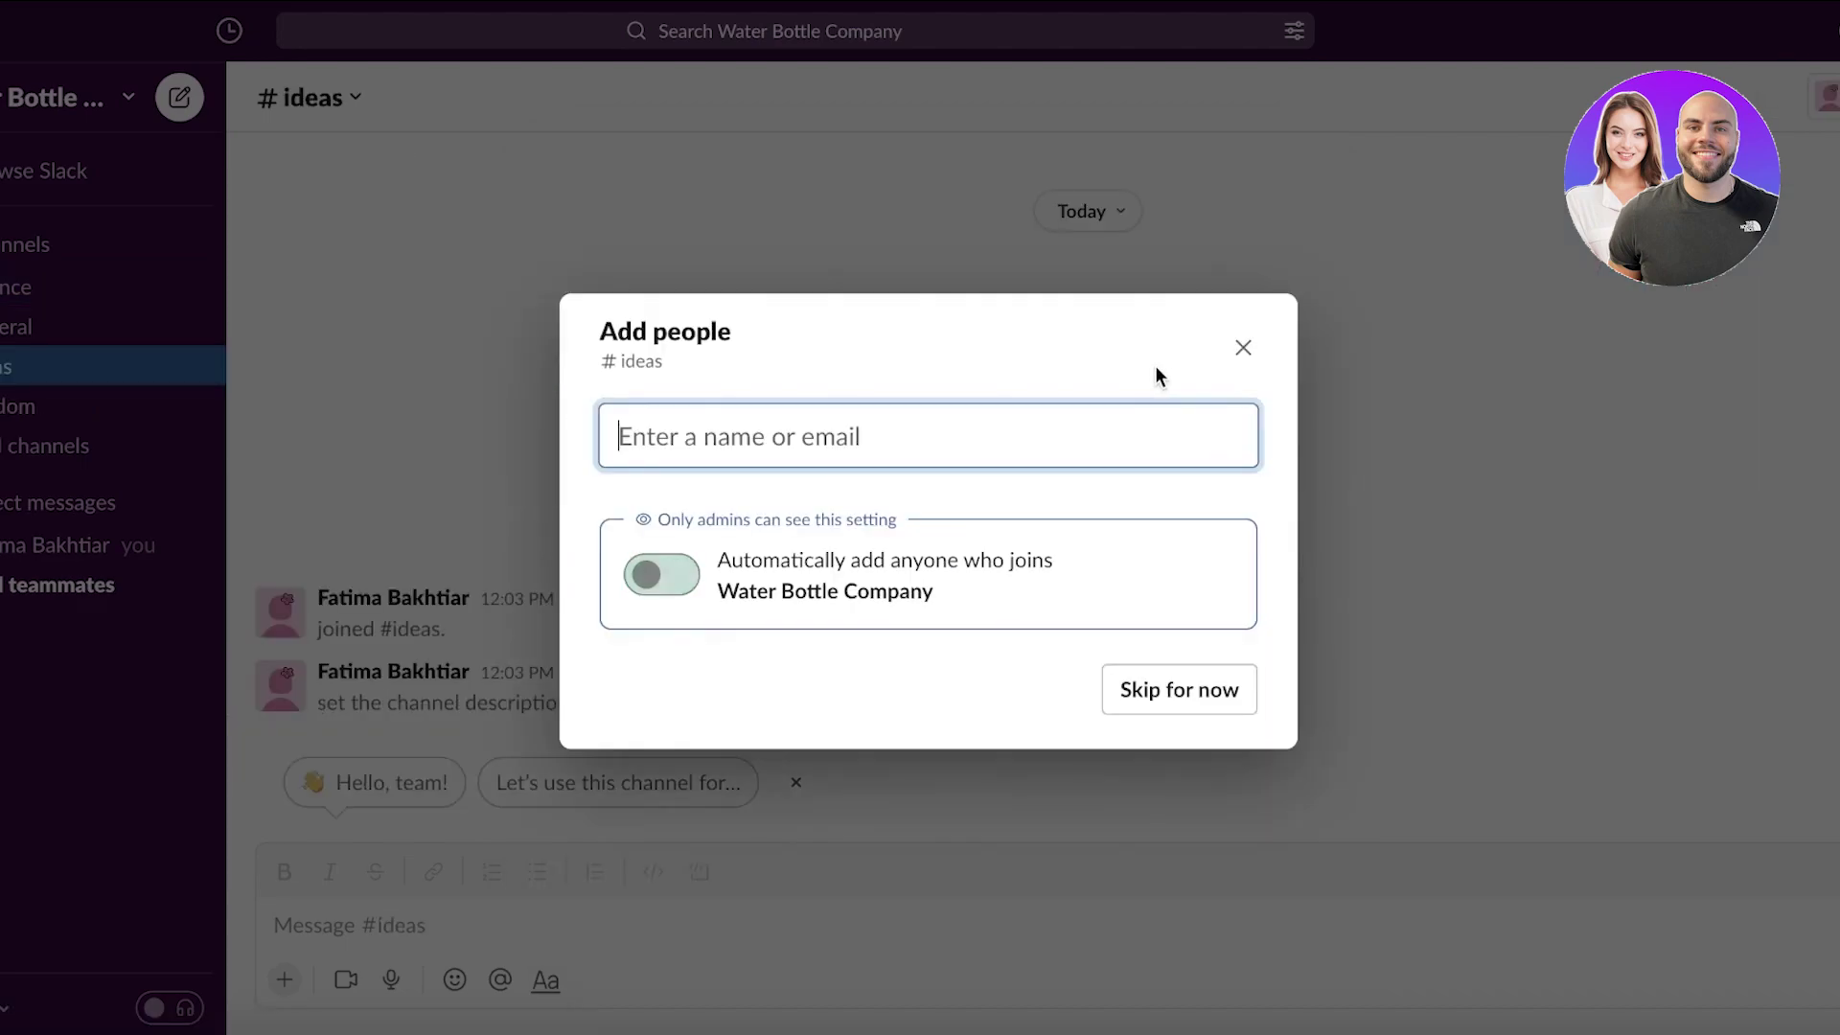
pyautogui.click(1243, 347)
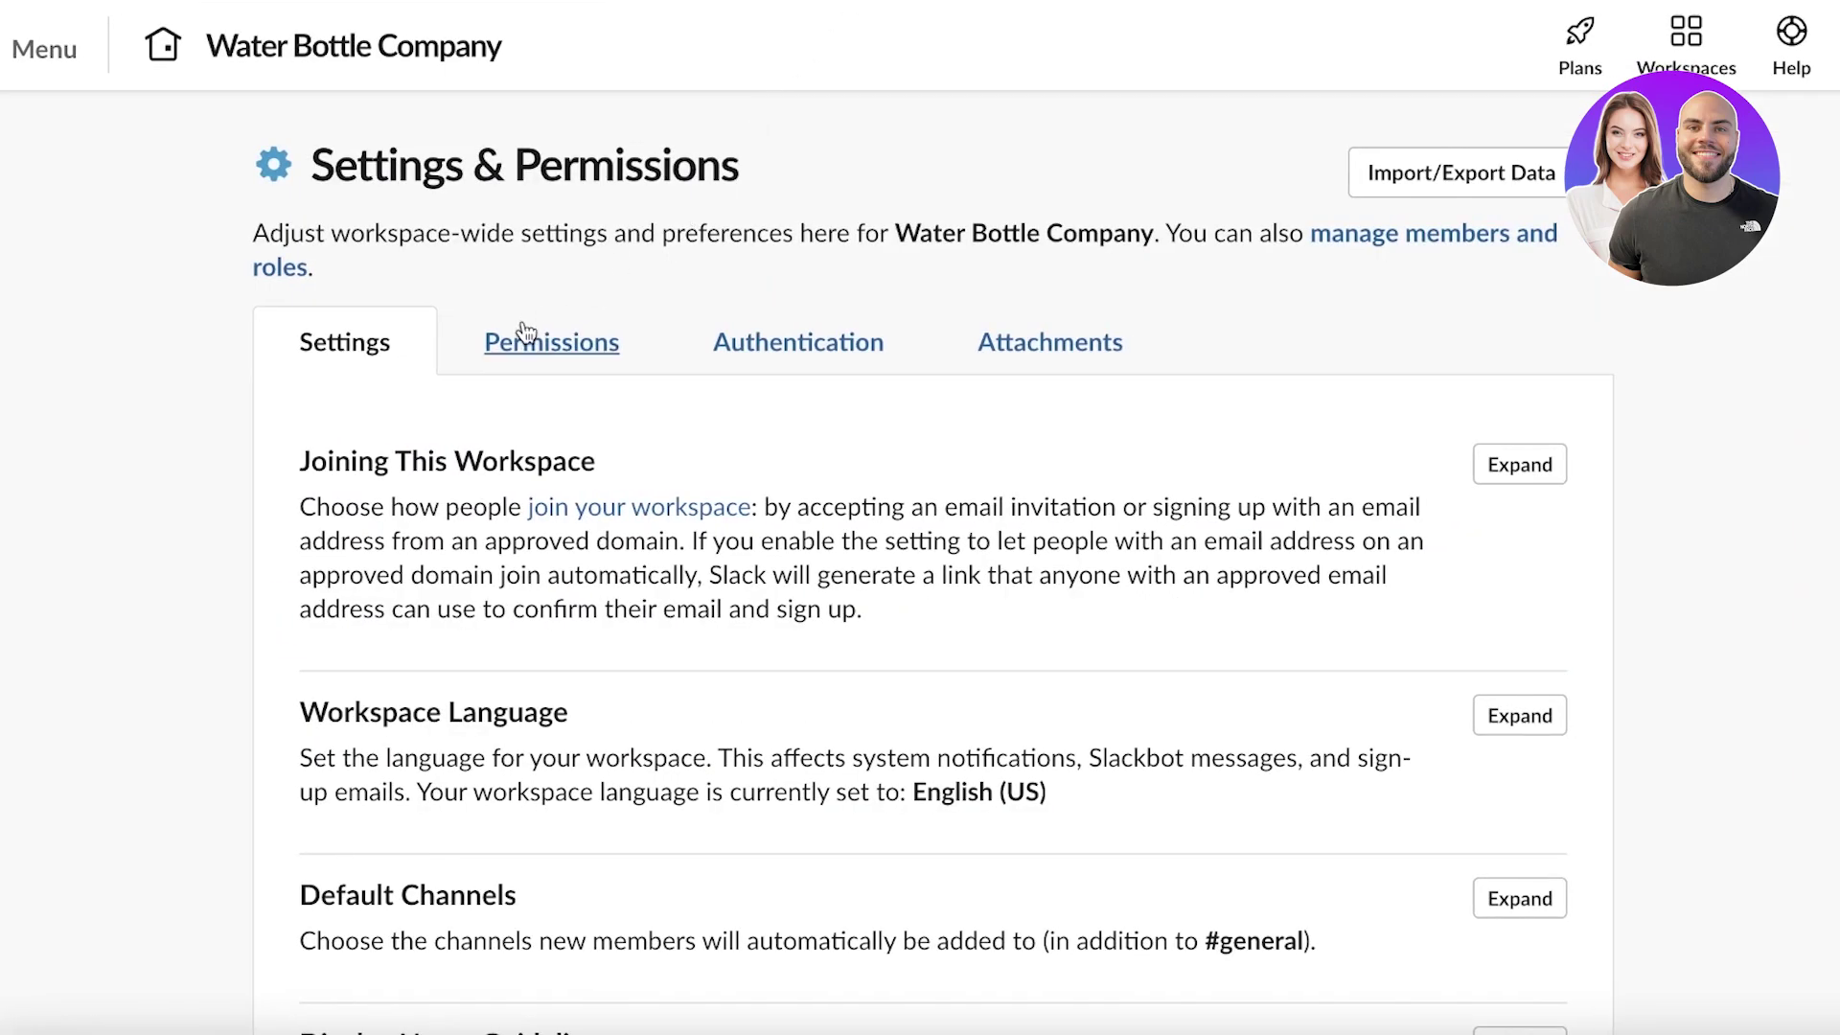
pyautogui.scroll(-1, 523, 326)
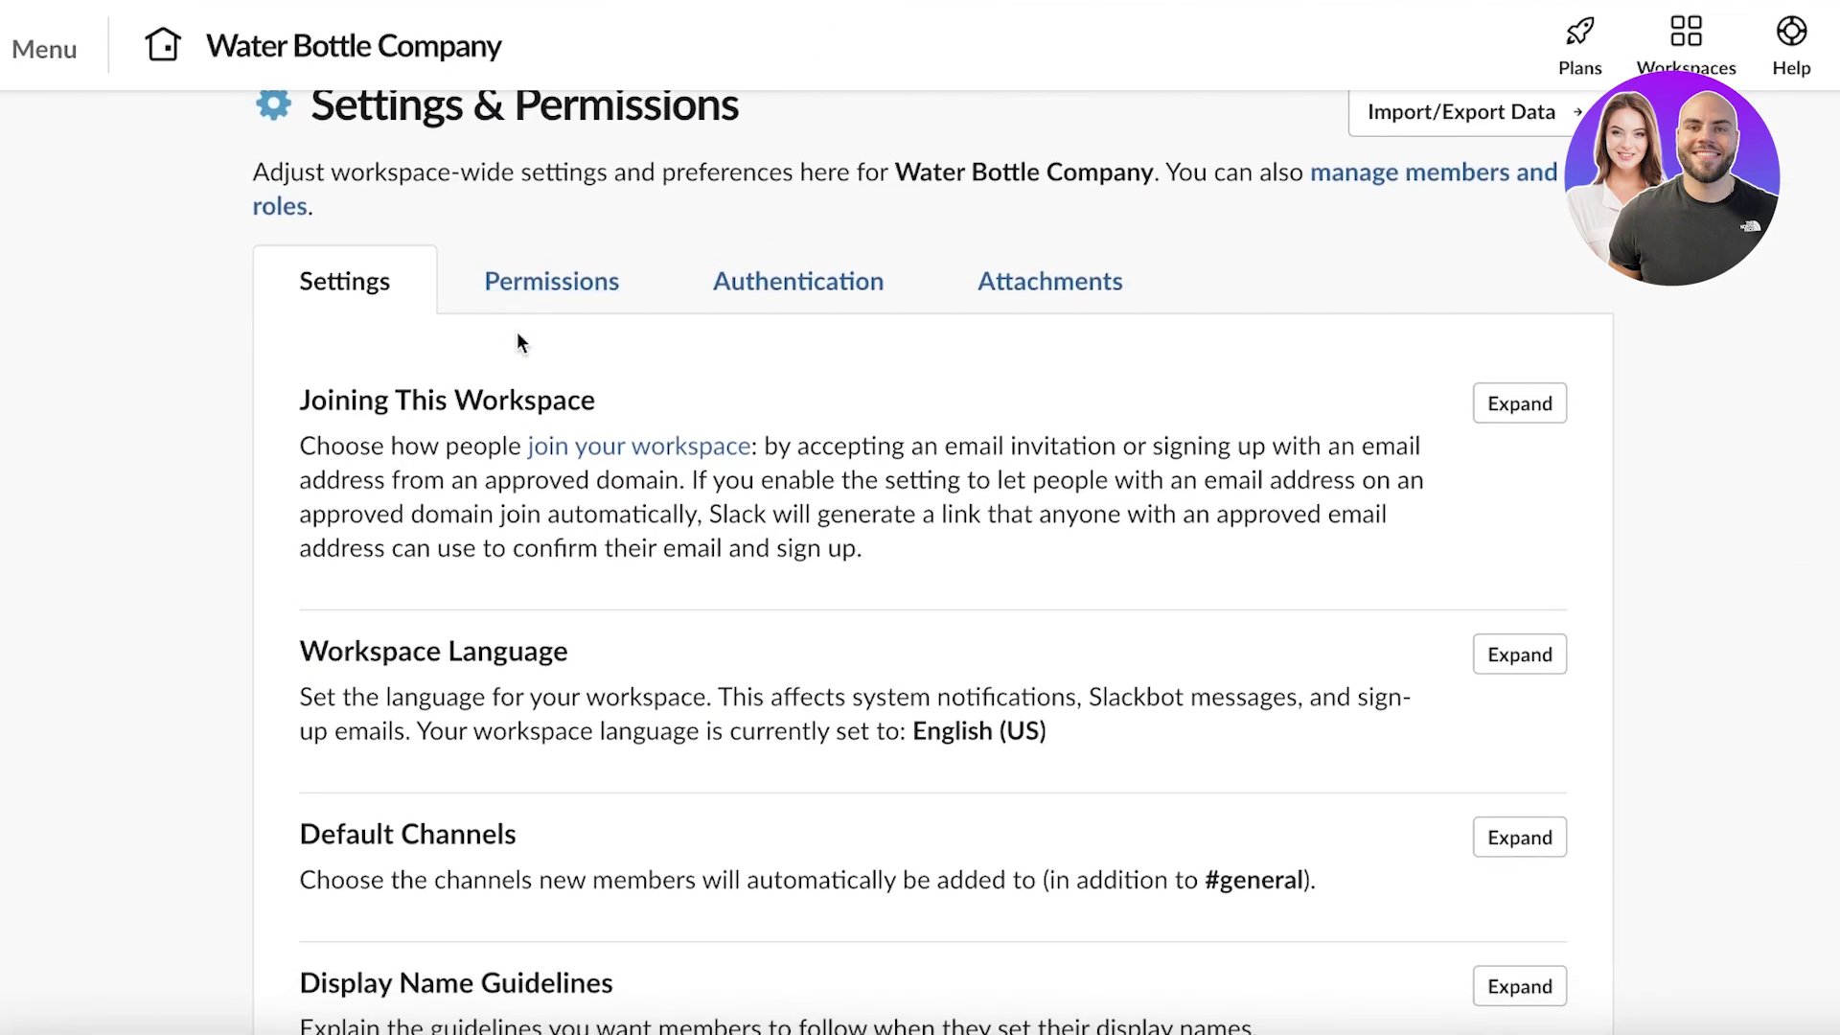
pyautogui.scroll(-10, 1158, 636)
pyautogui.scroll(-6, 991, 376)
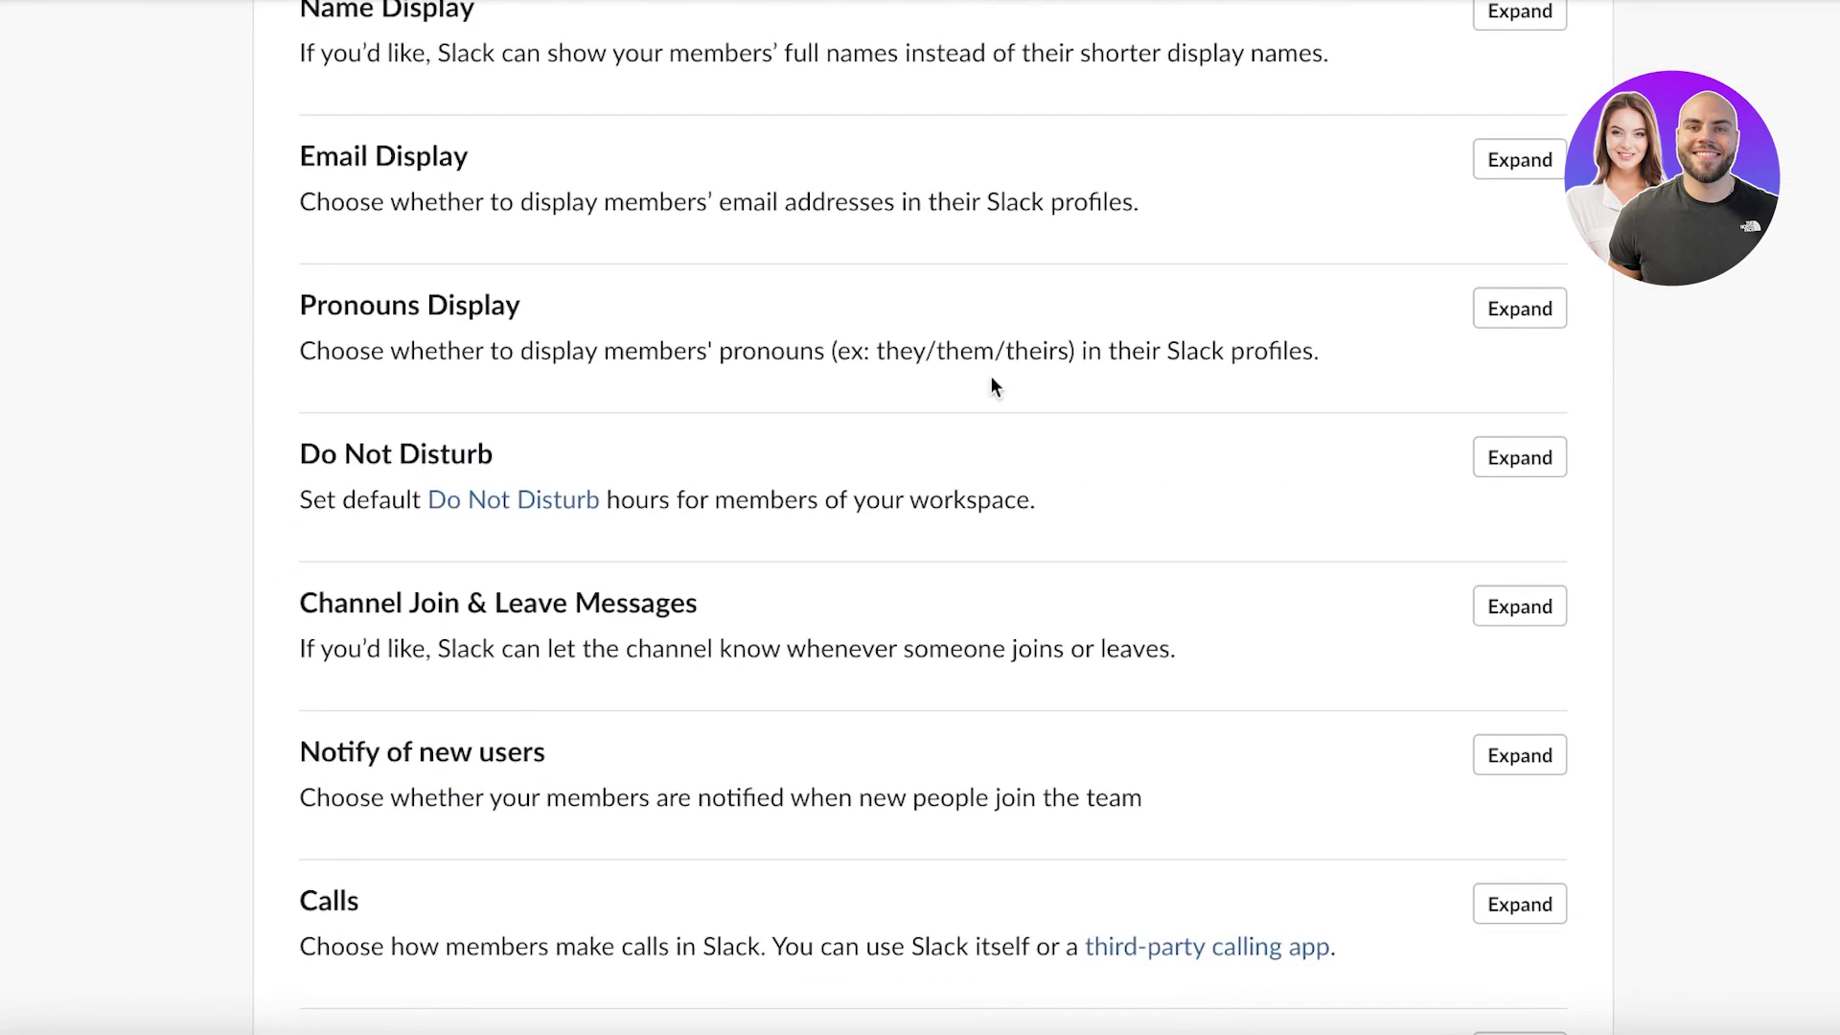
pyautogui.scroll(3, 994, 371)
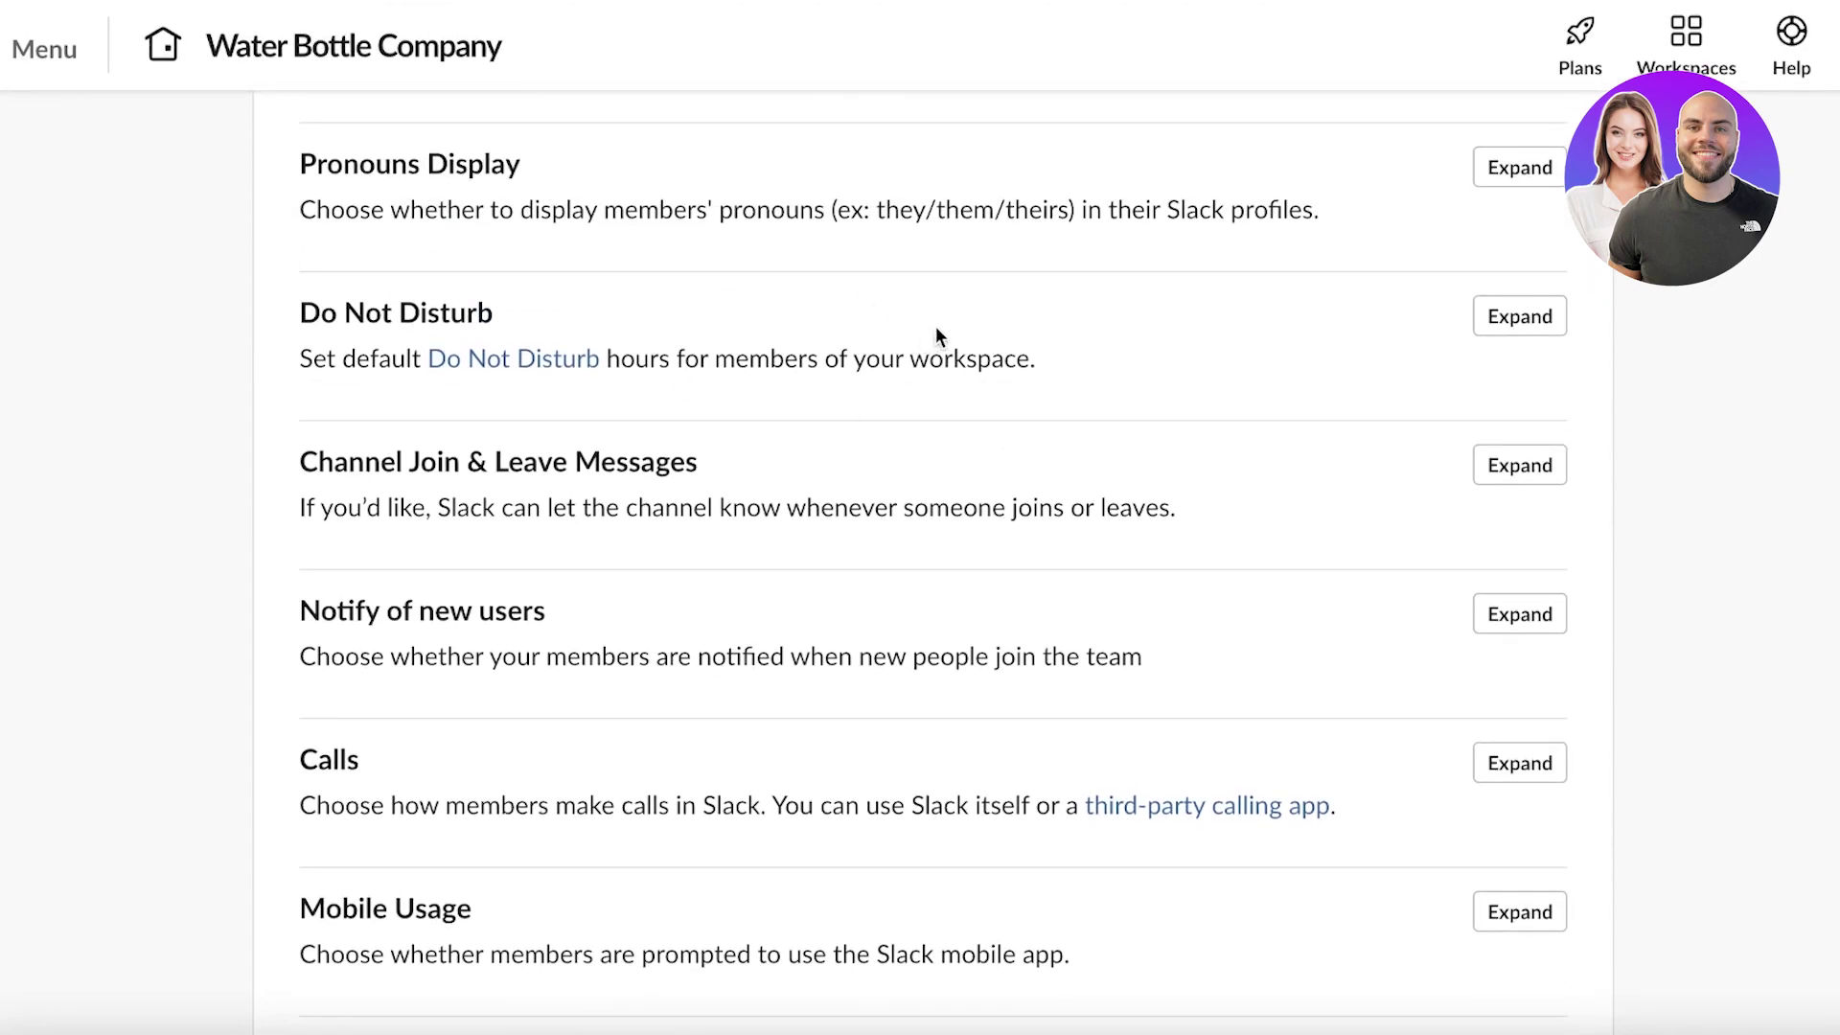
pyautogui.scroll(10, 1643, 335)
pyautogui.click(506, 343)
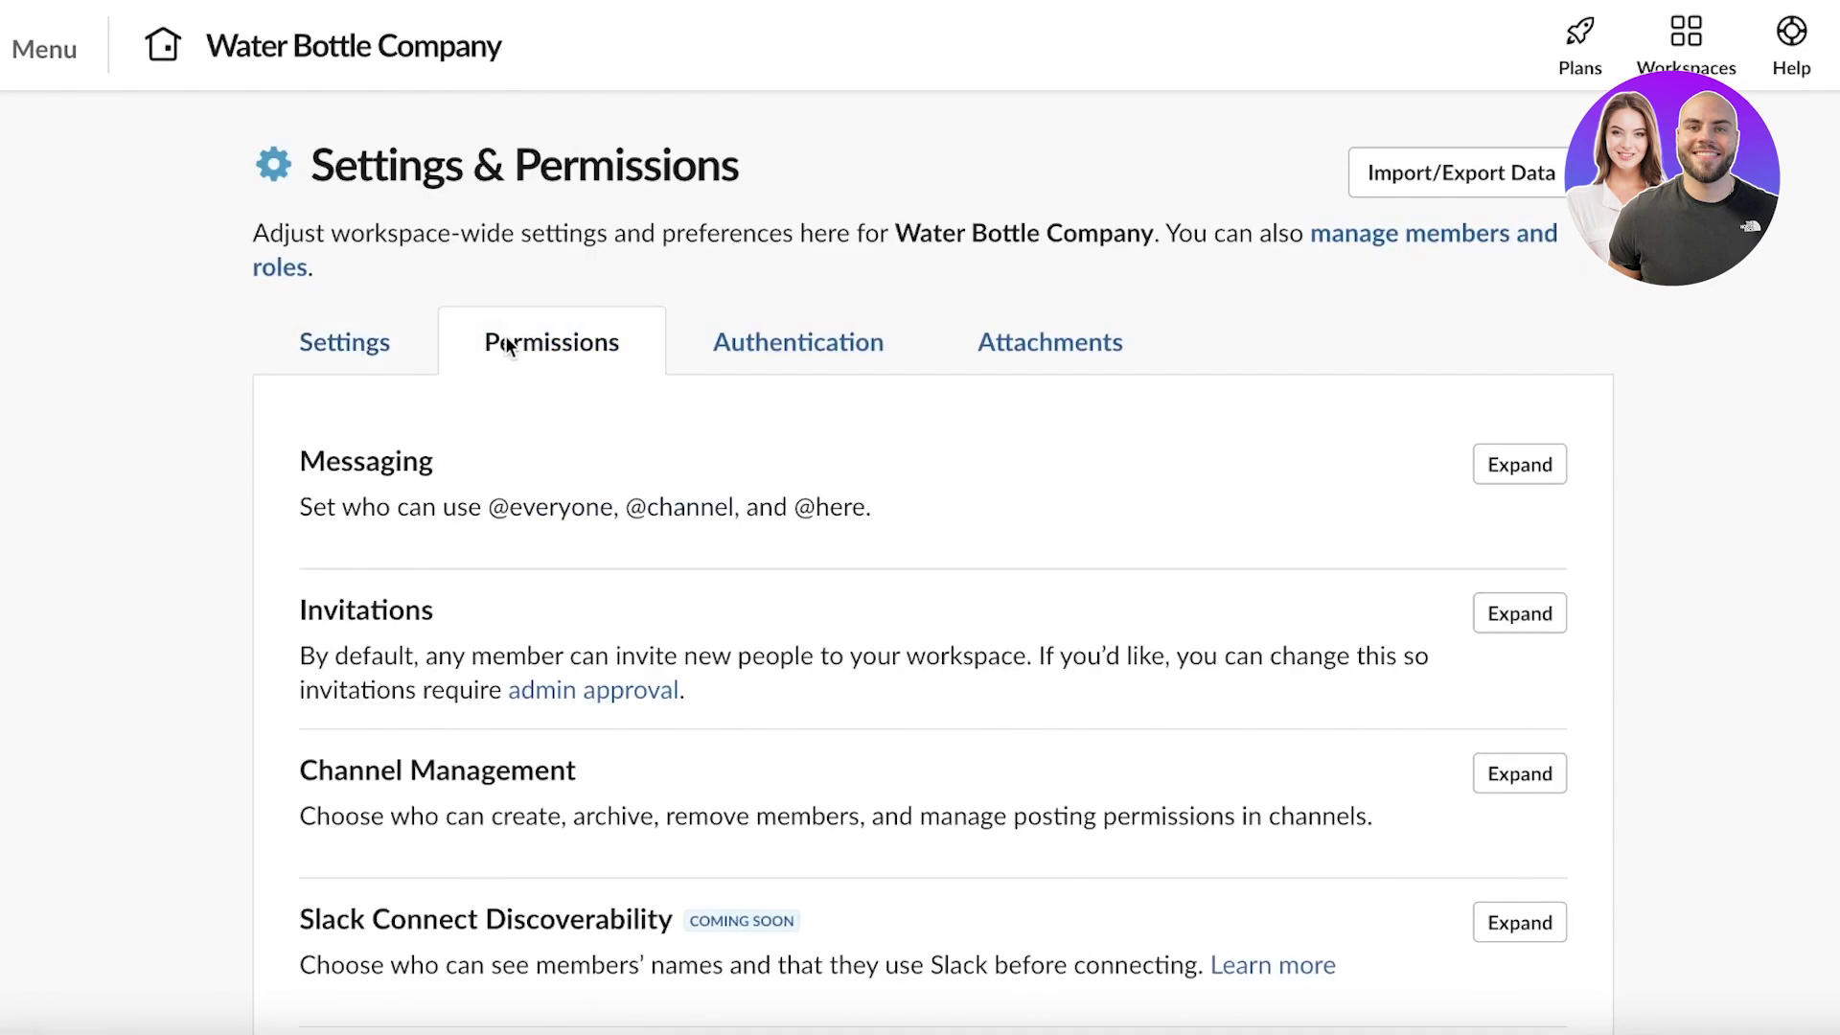
pyautogui.click(1543, 466)
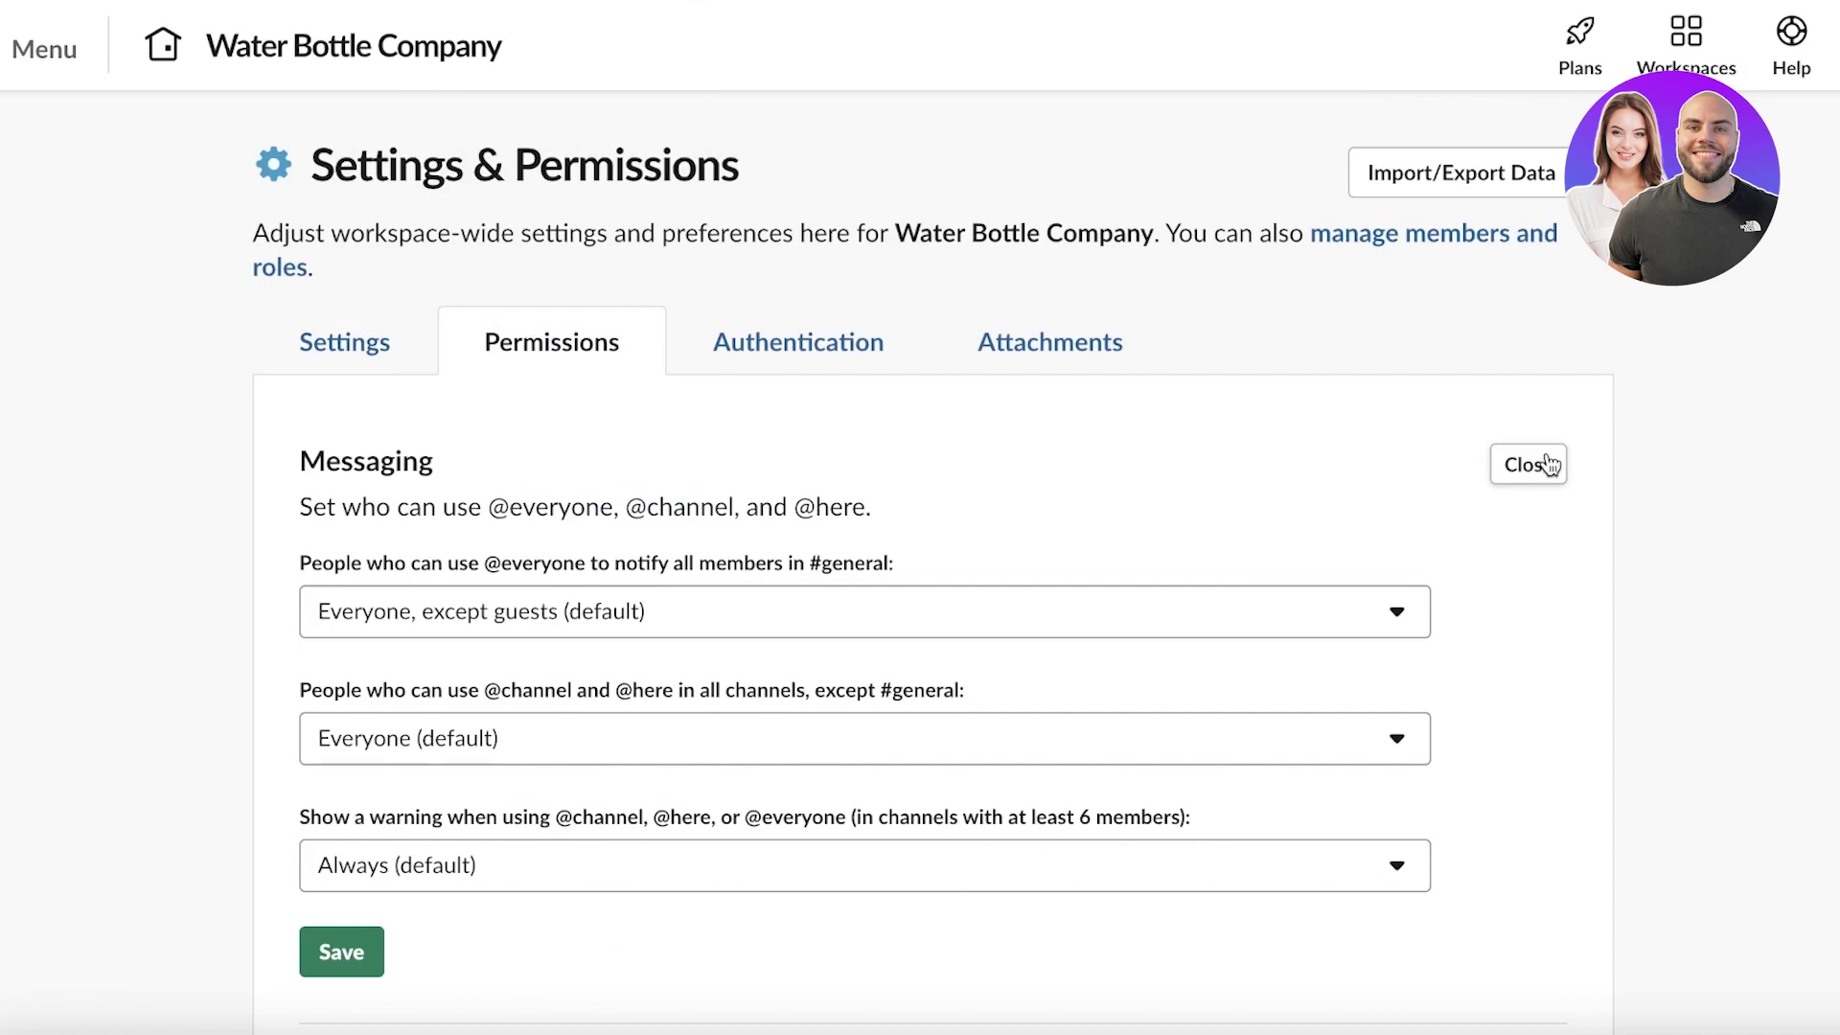
pyautogui.scroll(-3, 504, 436)
pyautogui.click(504, 393)
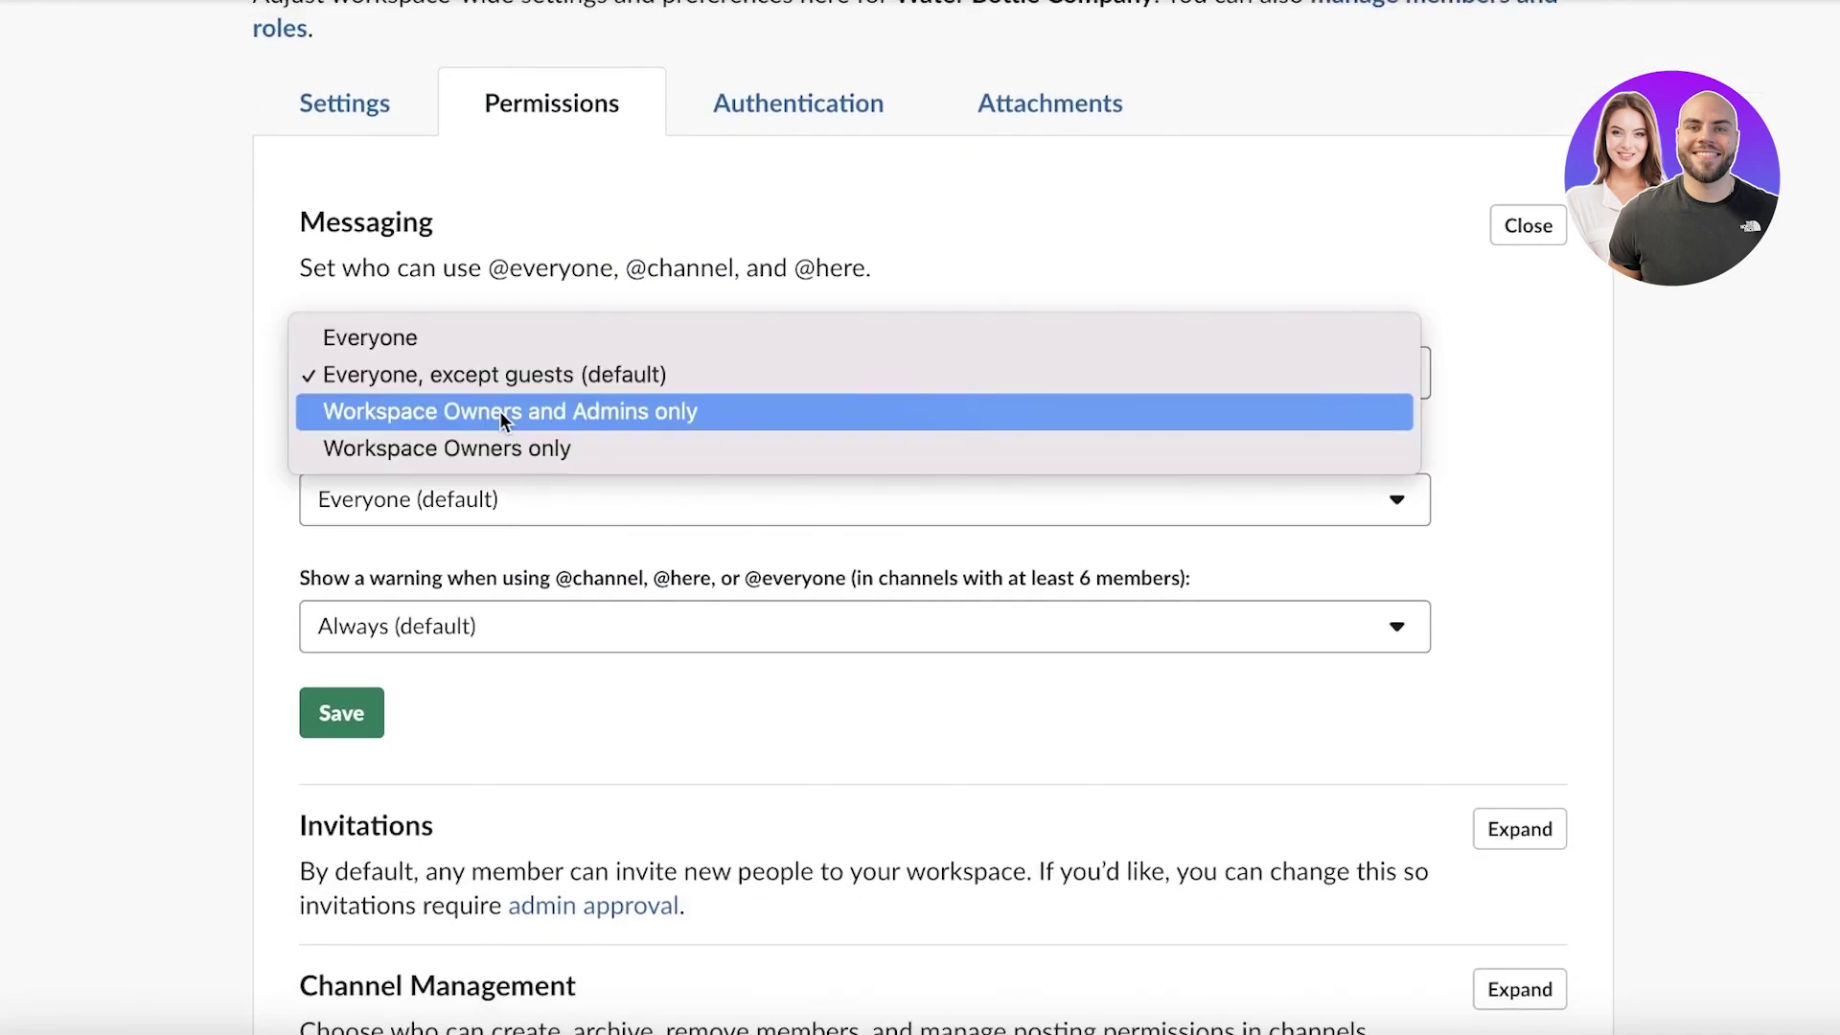
pyautogui.click(480, 421)
pyautogui.click(395, 487)
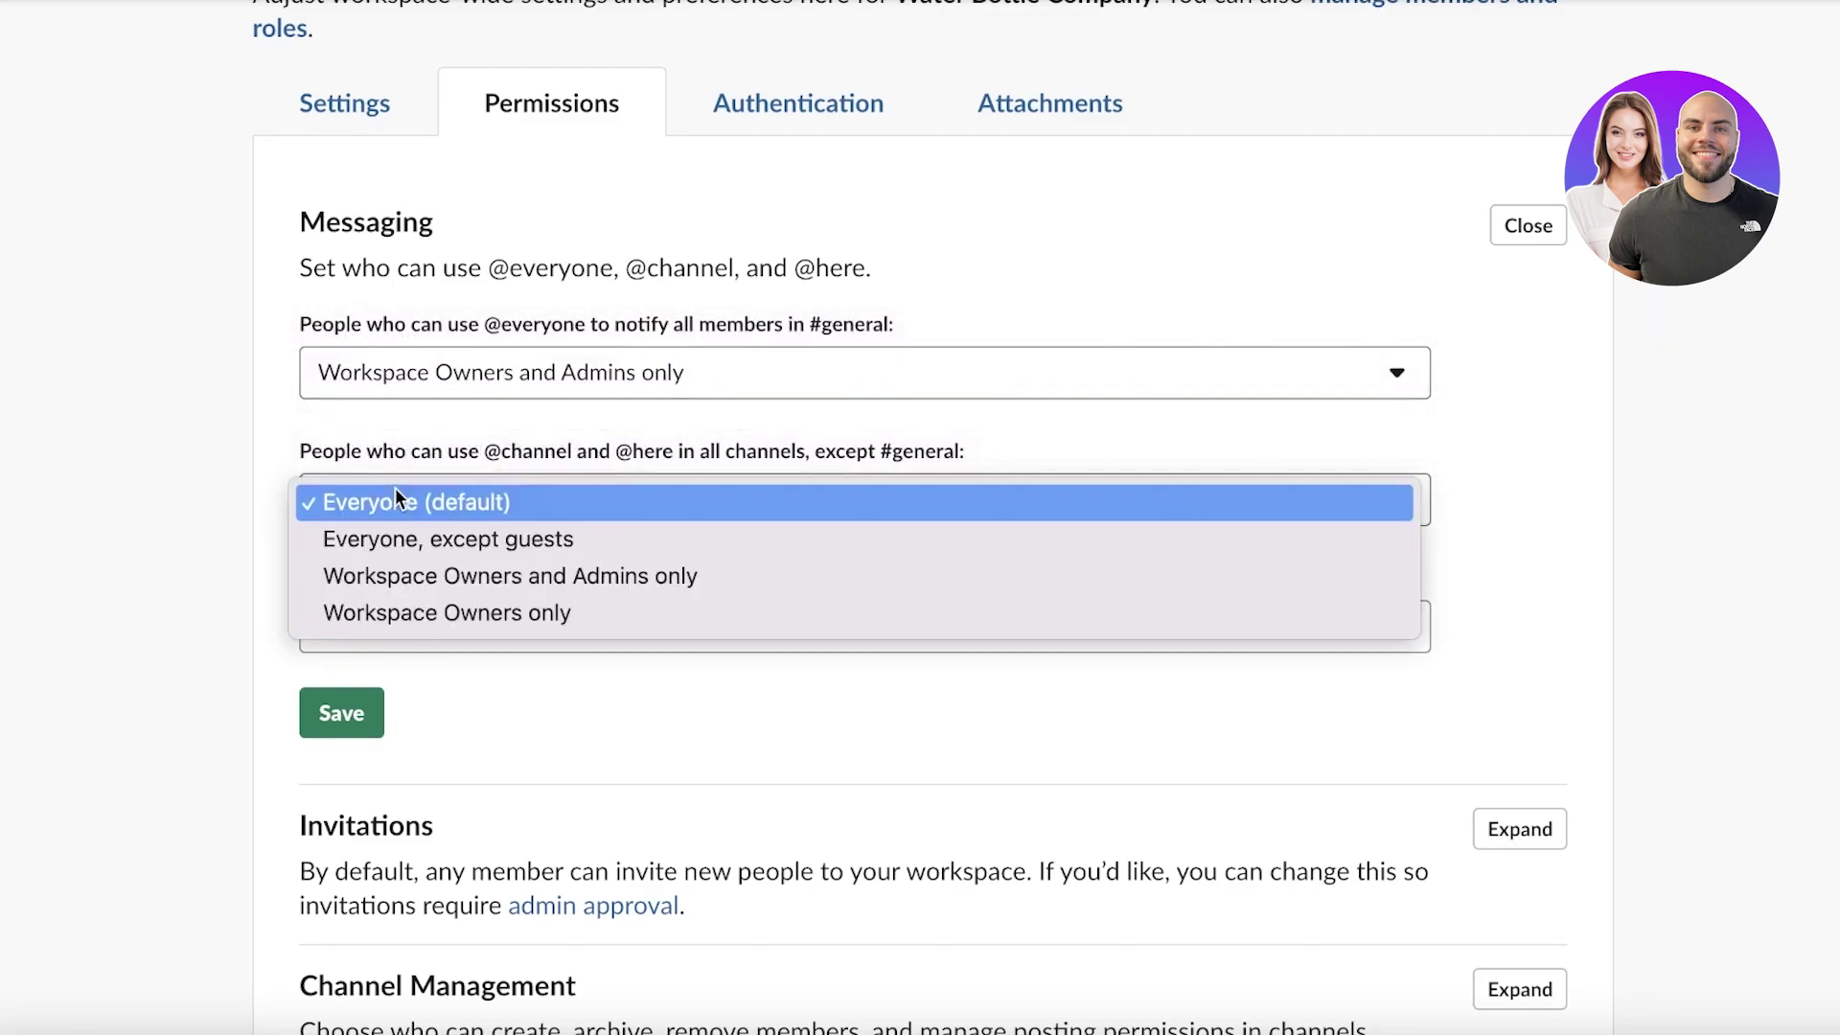
pyautogui.click(422, 539)
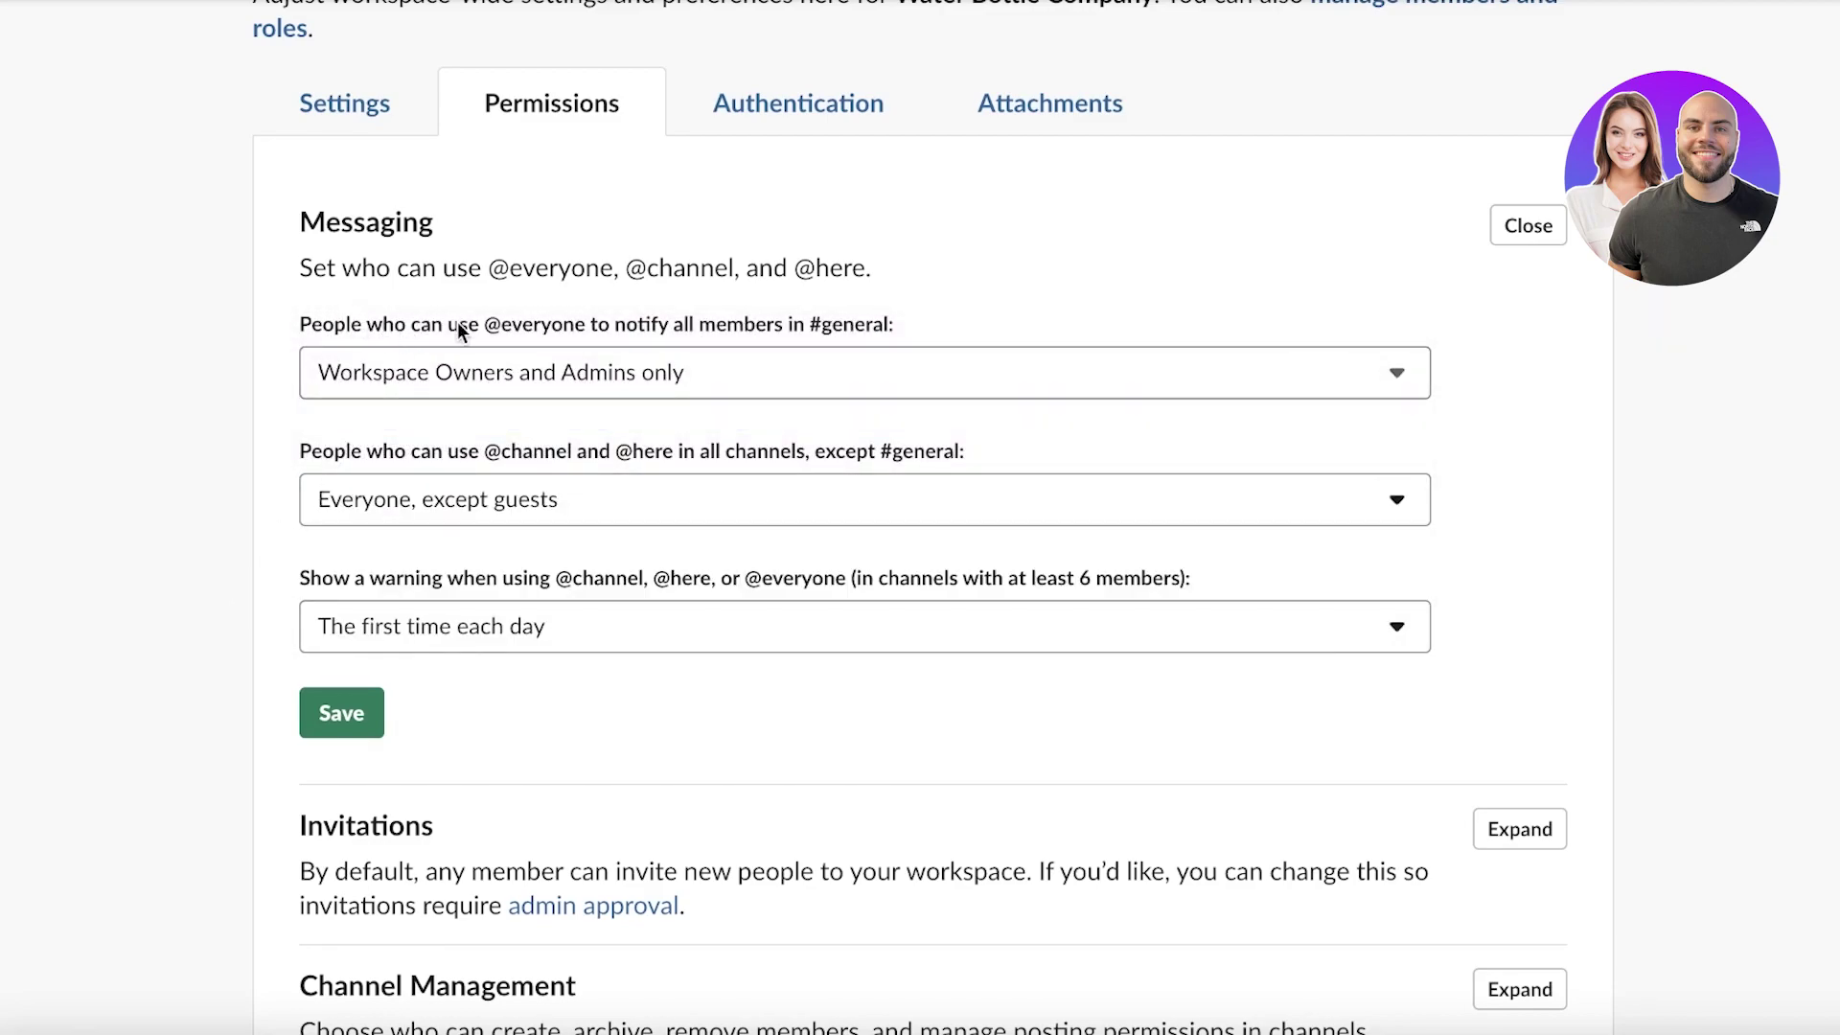
pyautogui.click(687, 372)
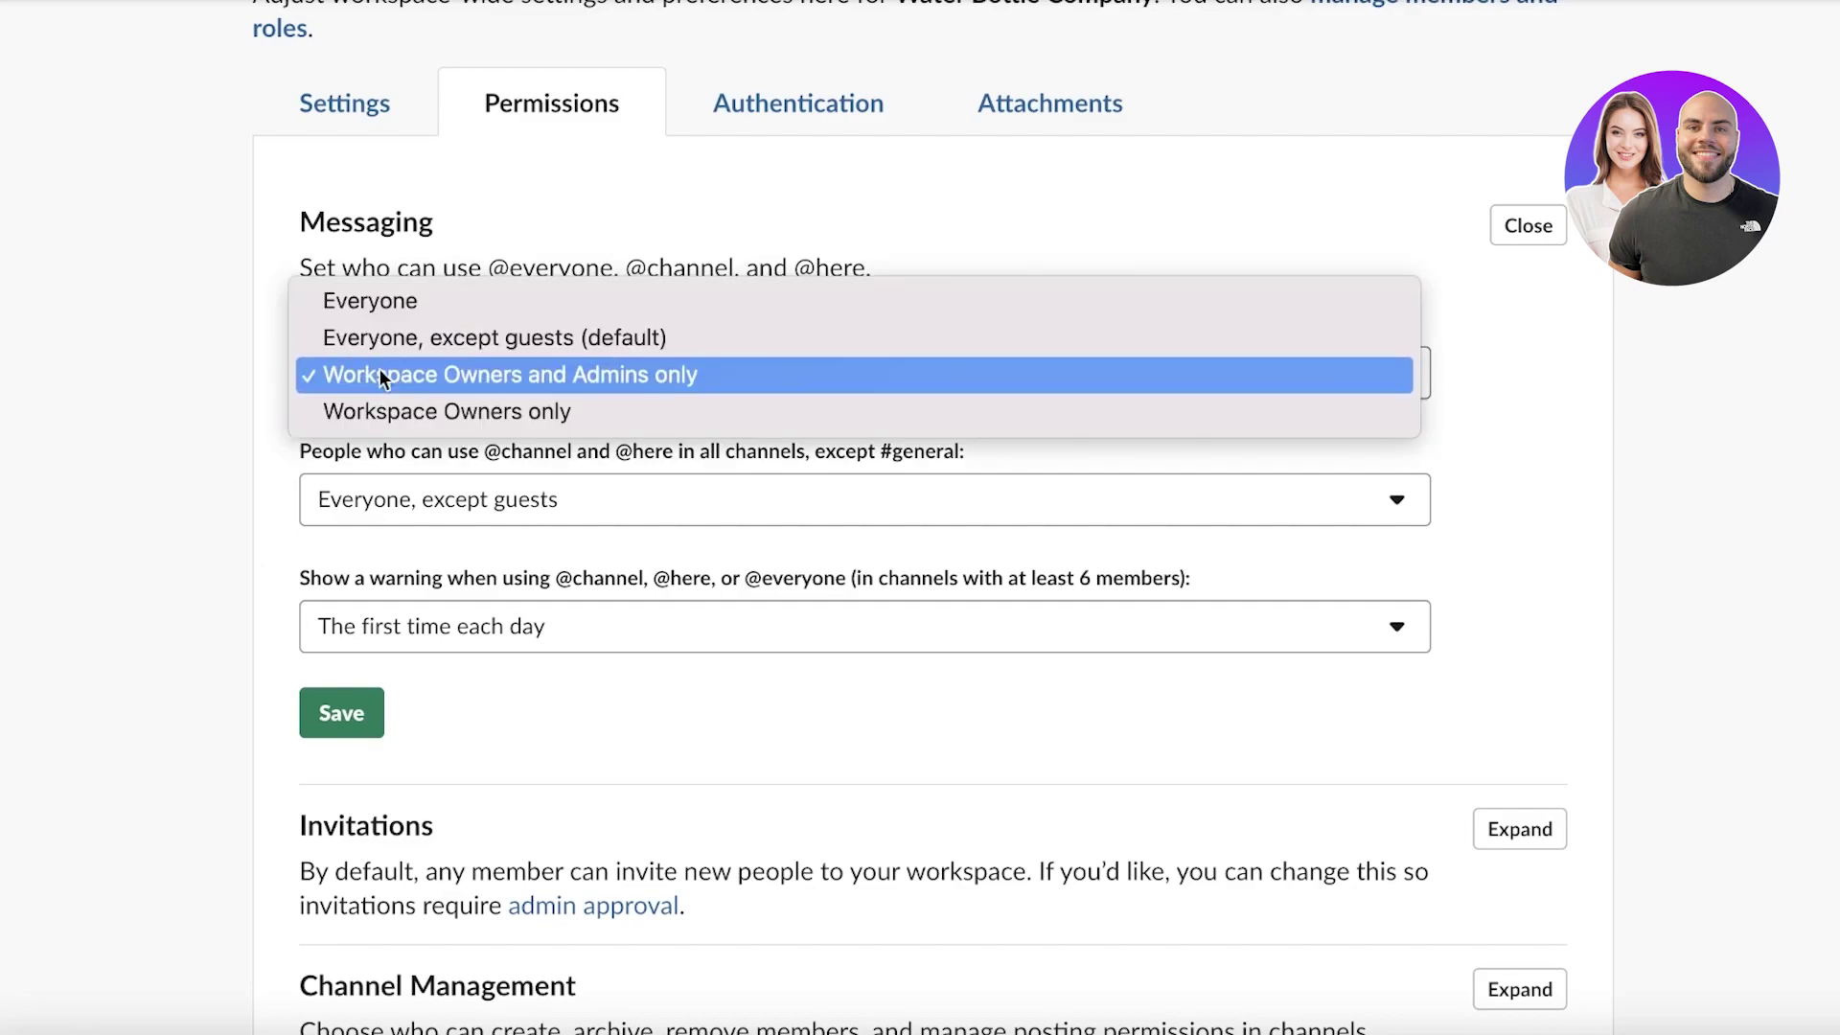
pyautogui.click(463, 378)
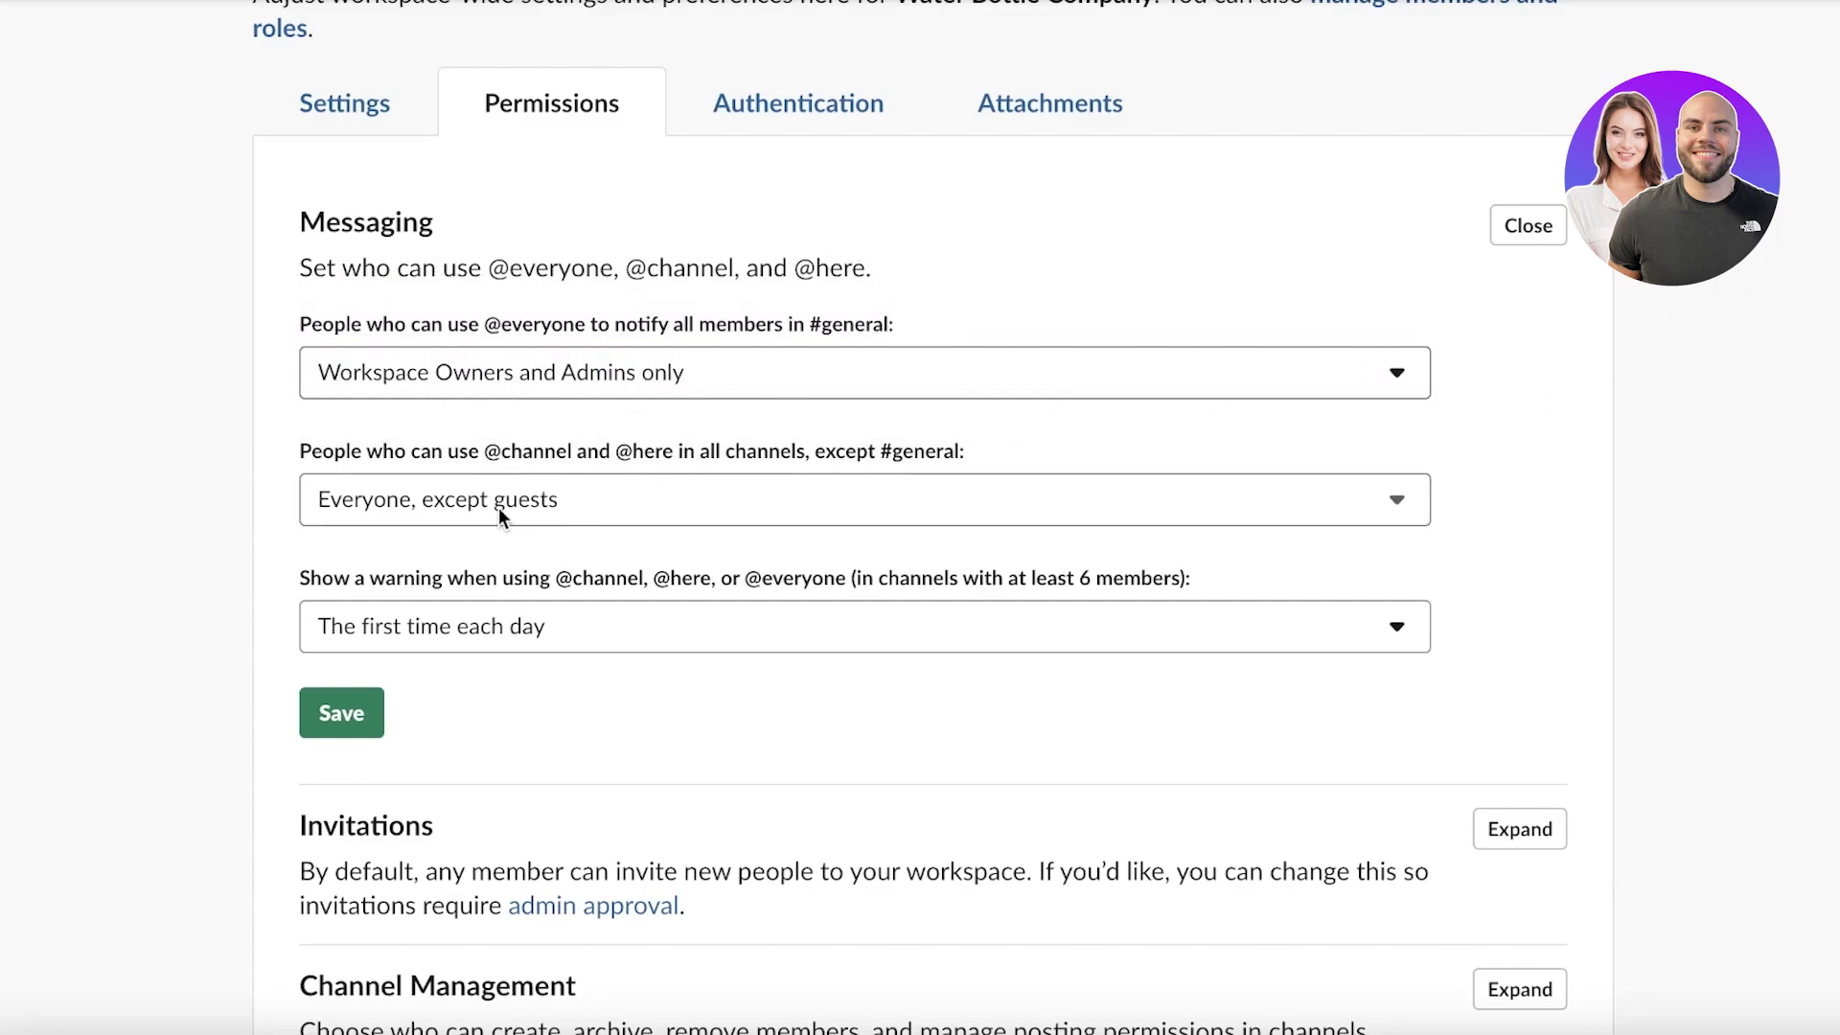
pyautogui.click(446, 632)
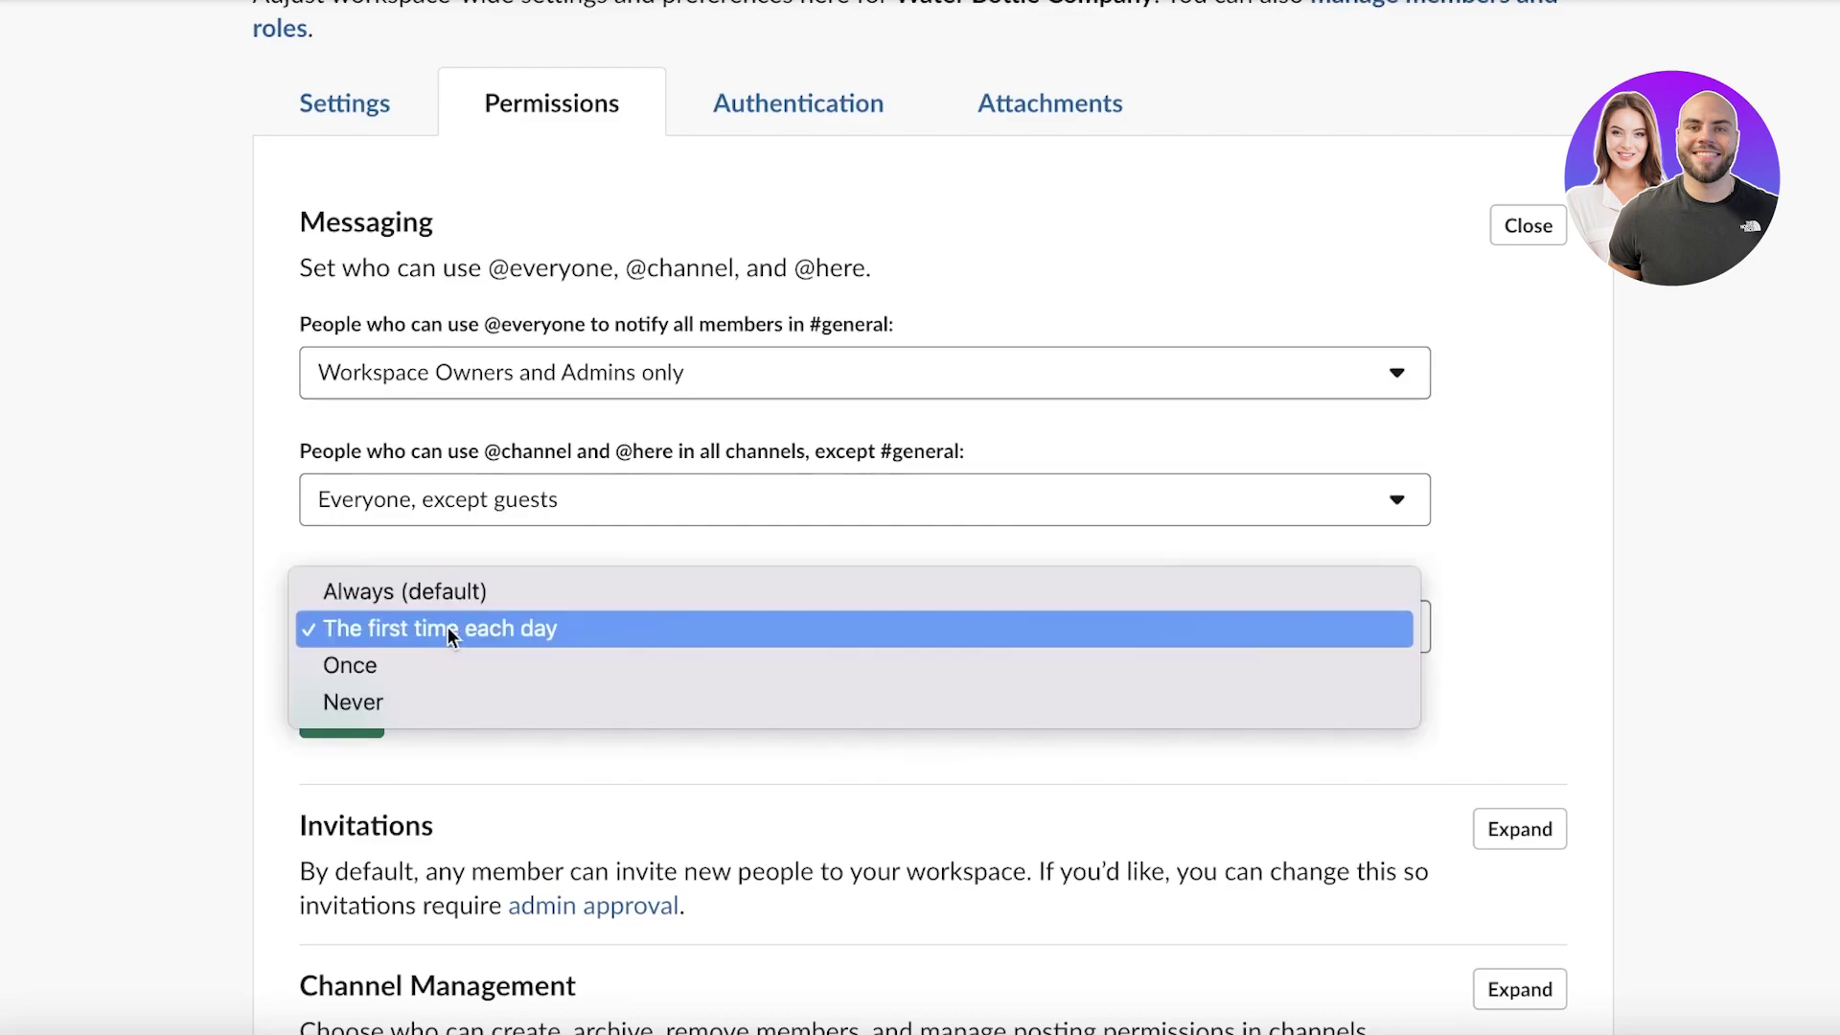
pyautogui.click(255, 621)
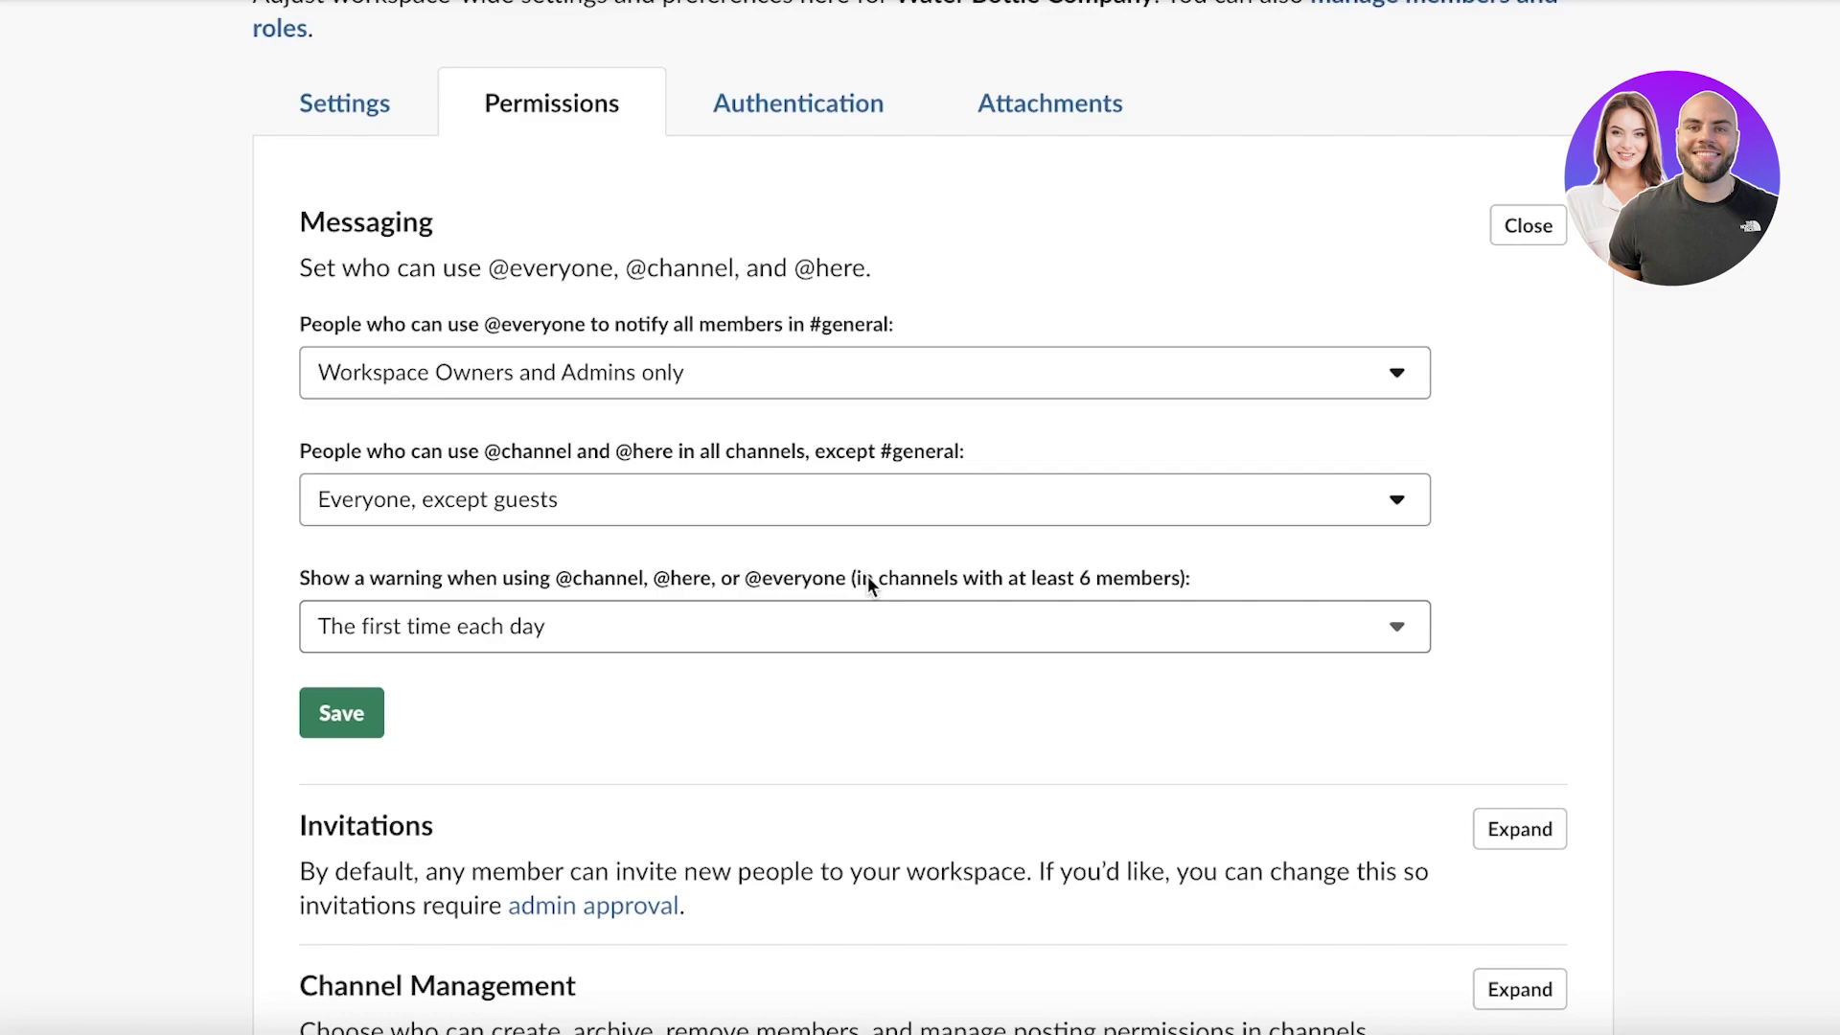
pyautogui.click(1522, 235)
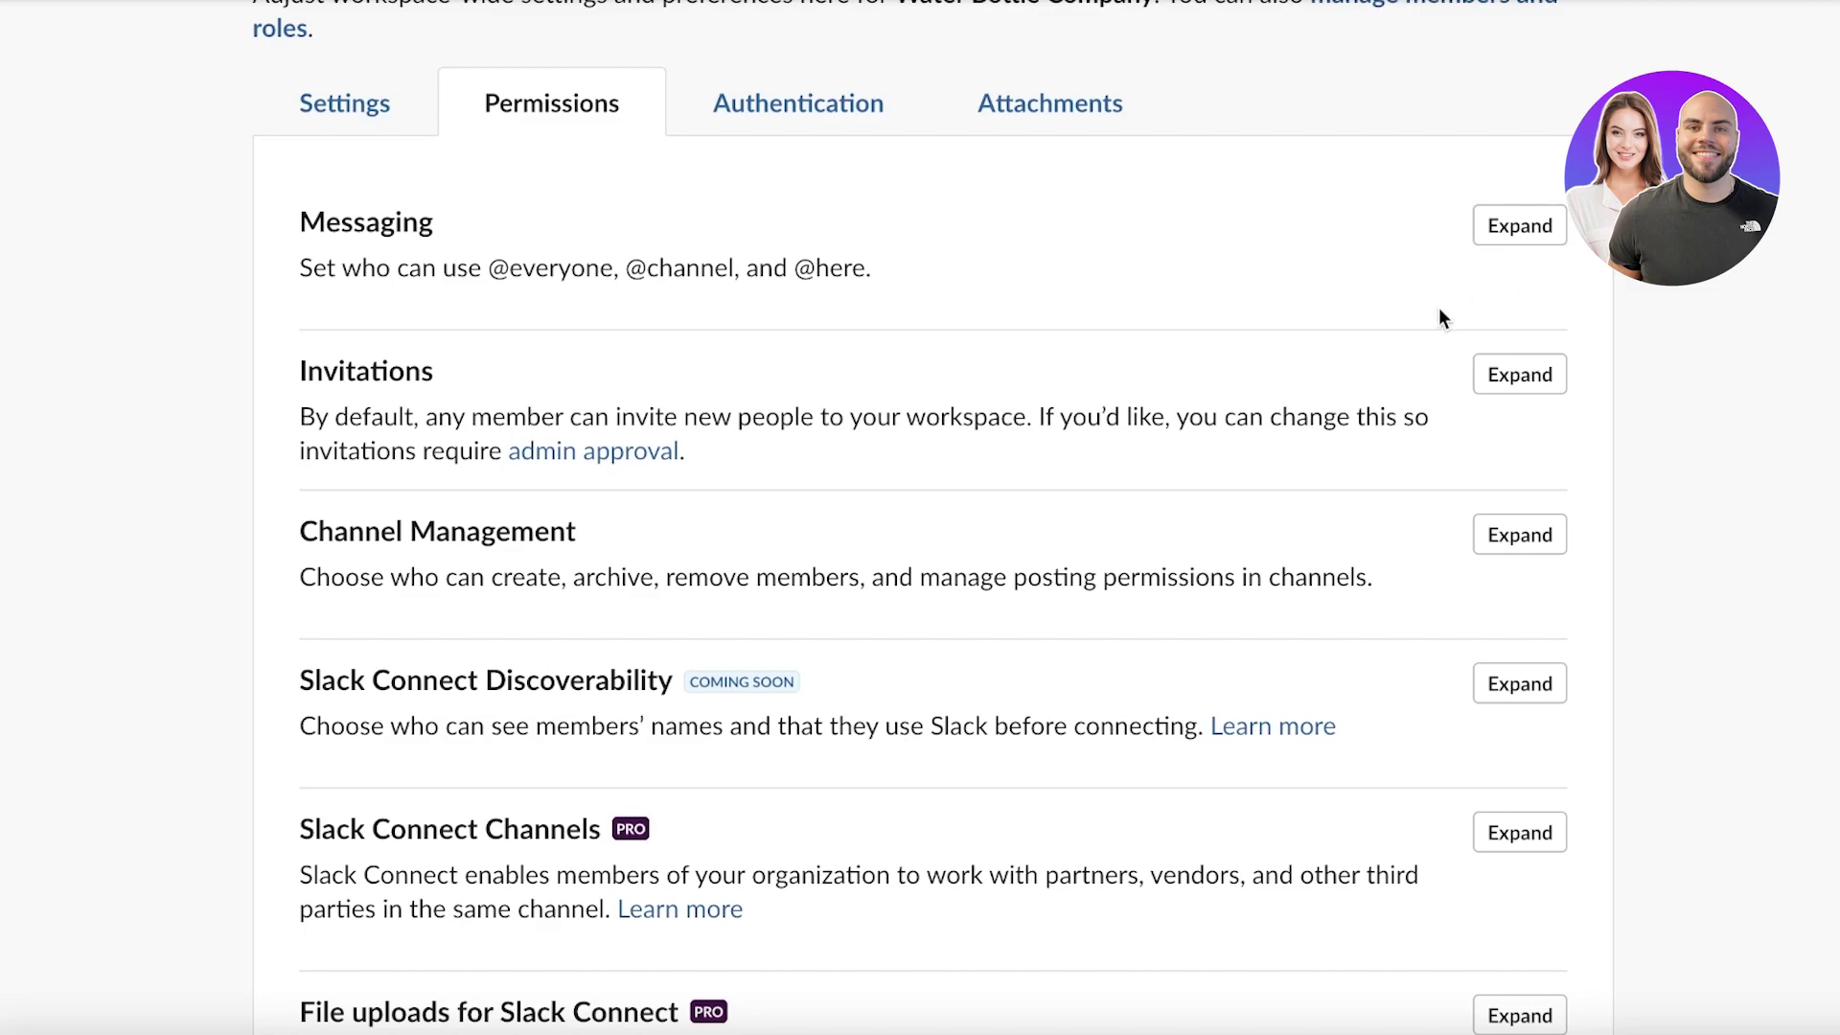
# - Restrict private and public channel creation to Workspace Owners only
pyautogui.scroll(-2, 830, 362)
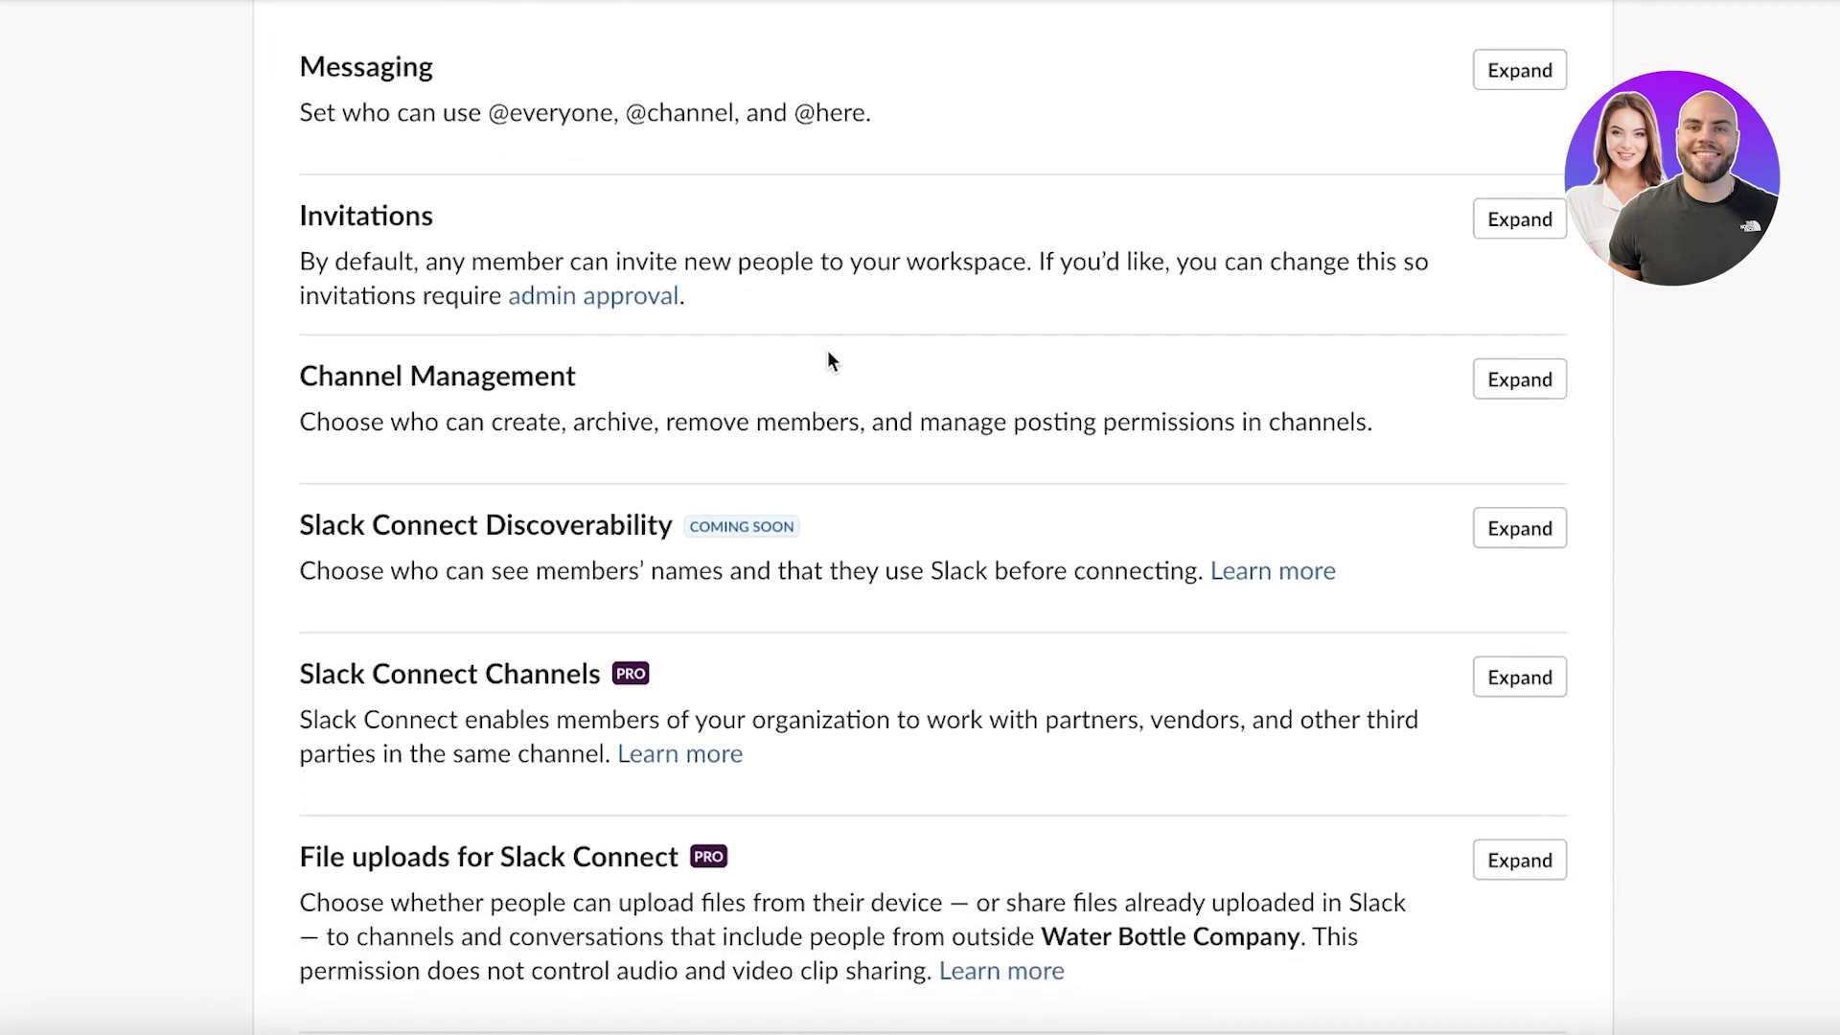
pyautogui.click(1533, 382)
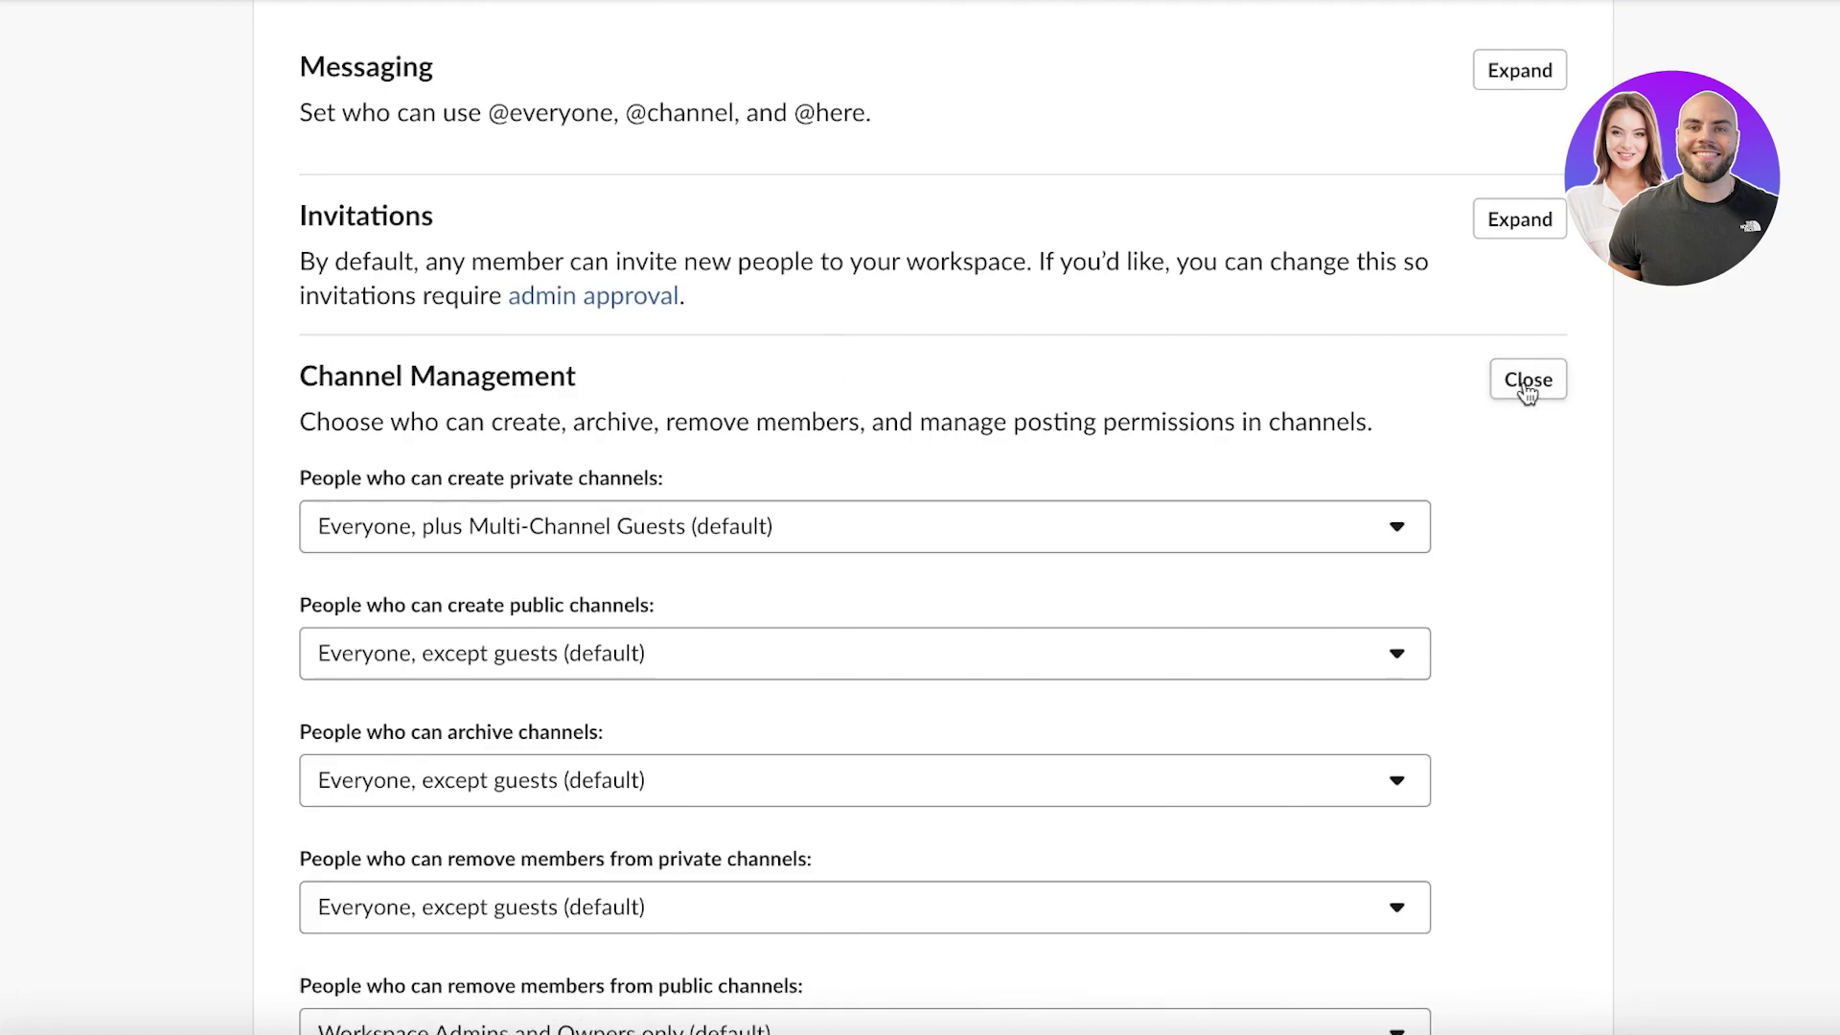
pyautogui.scroll(-2, 1291, 495)
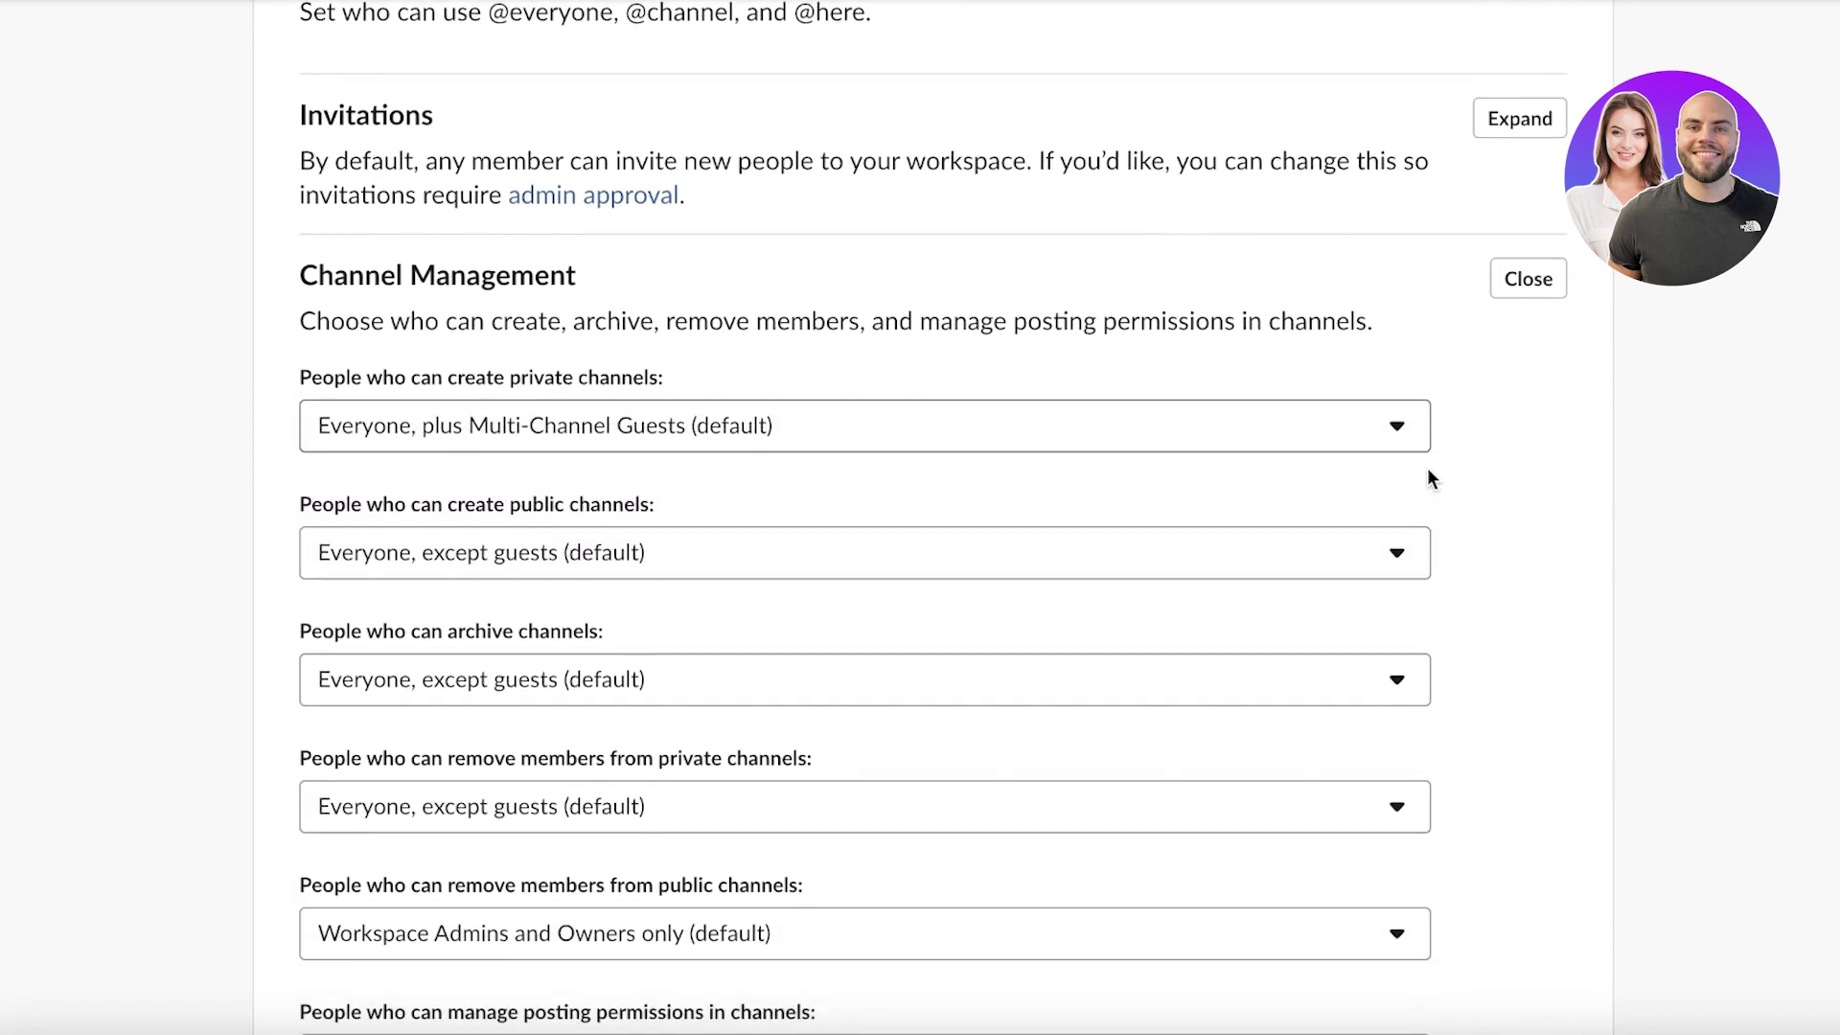
pyautogui.click(1031, 394)
pyautogui.click(728, 503)
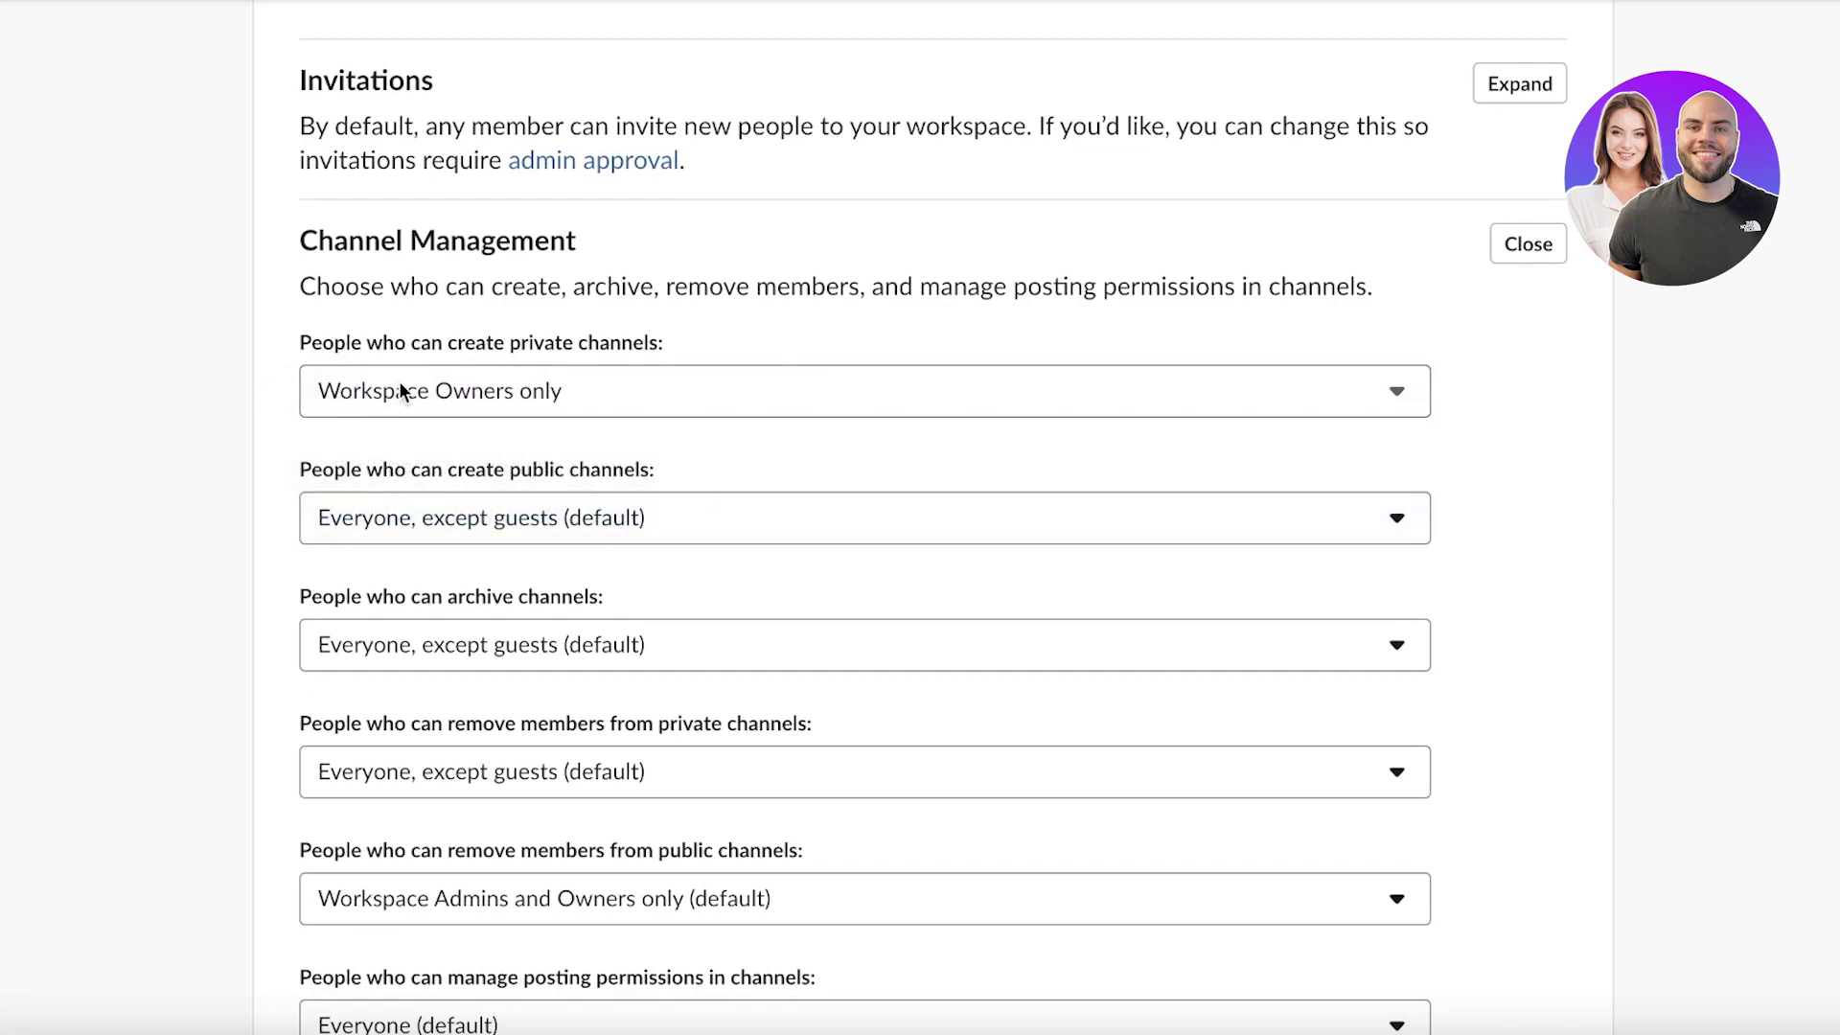
pyautogui.scroll(-4, 400, 382)
pyautogui.click(474, 230)
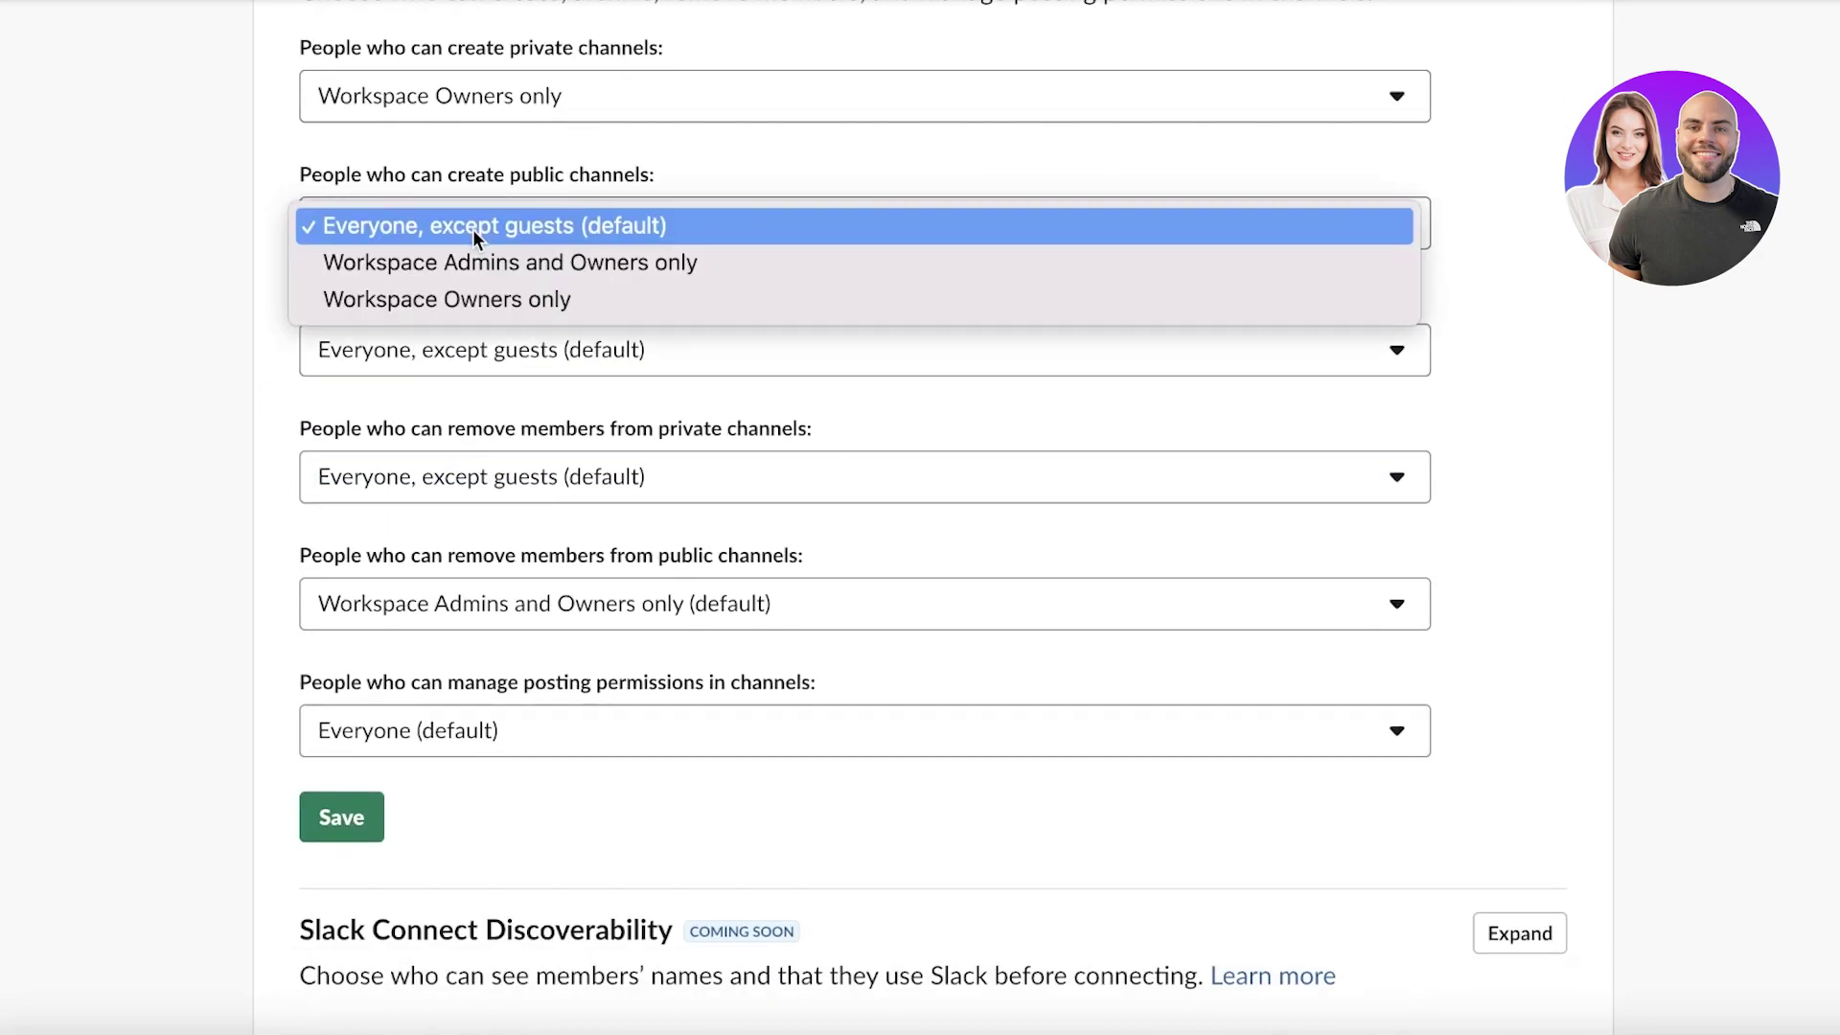
pyautogui.click(465, 296)
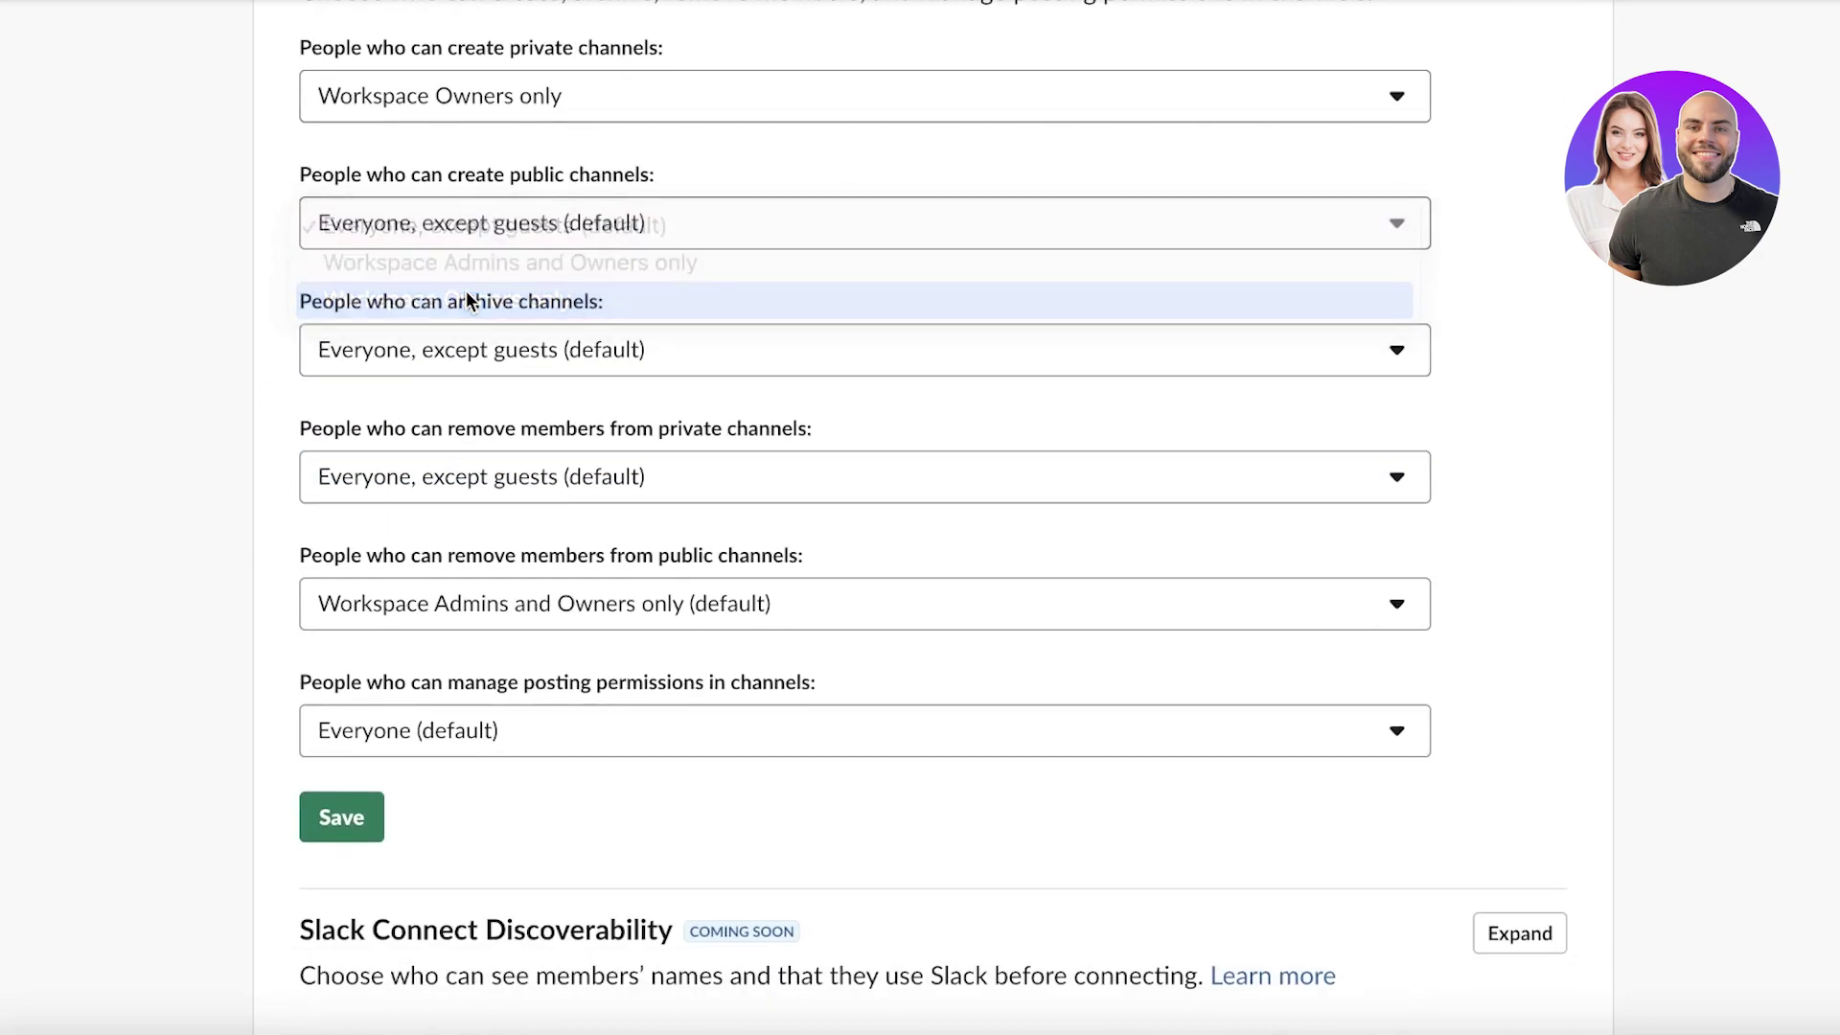
# - Restrict channel archiving and private and public member removal to Workspace Owners only
pyautogui.click(456, 345)
pyautogui.click(432, 433)
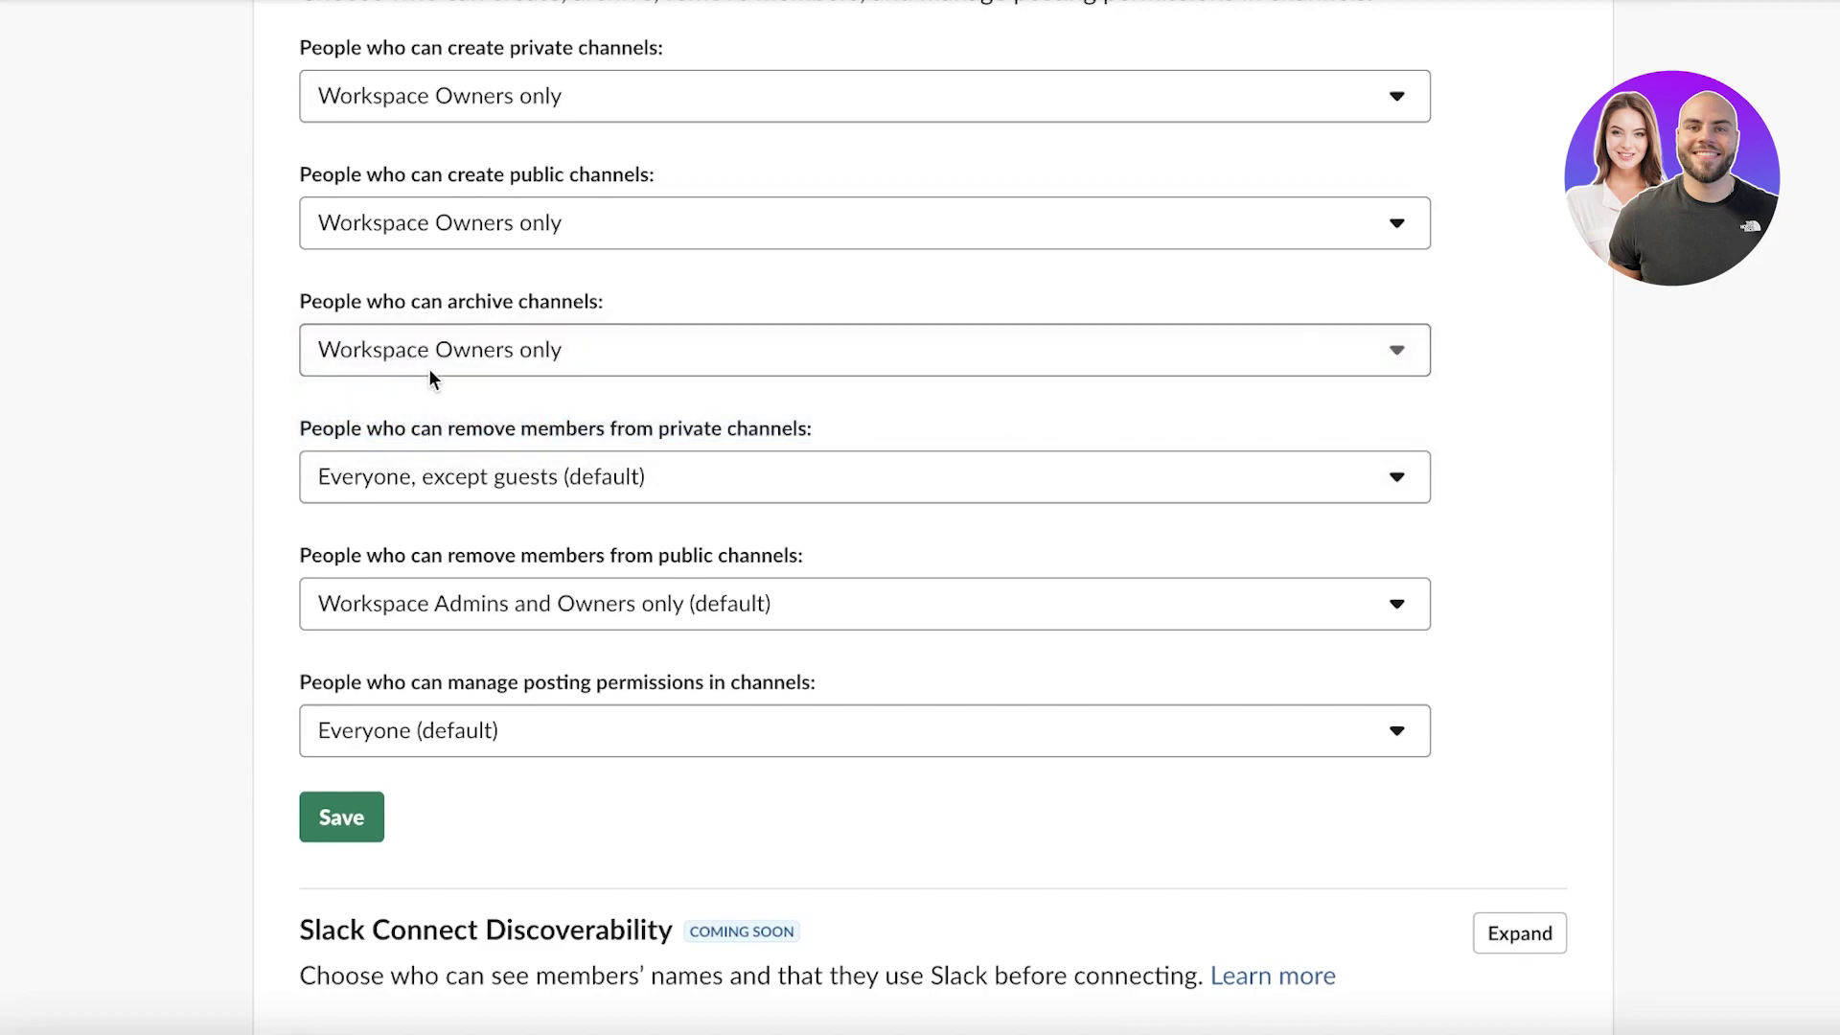
pyautogui.click(444, 477)
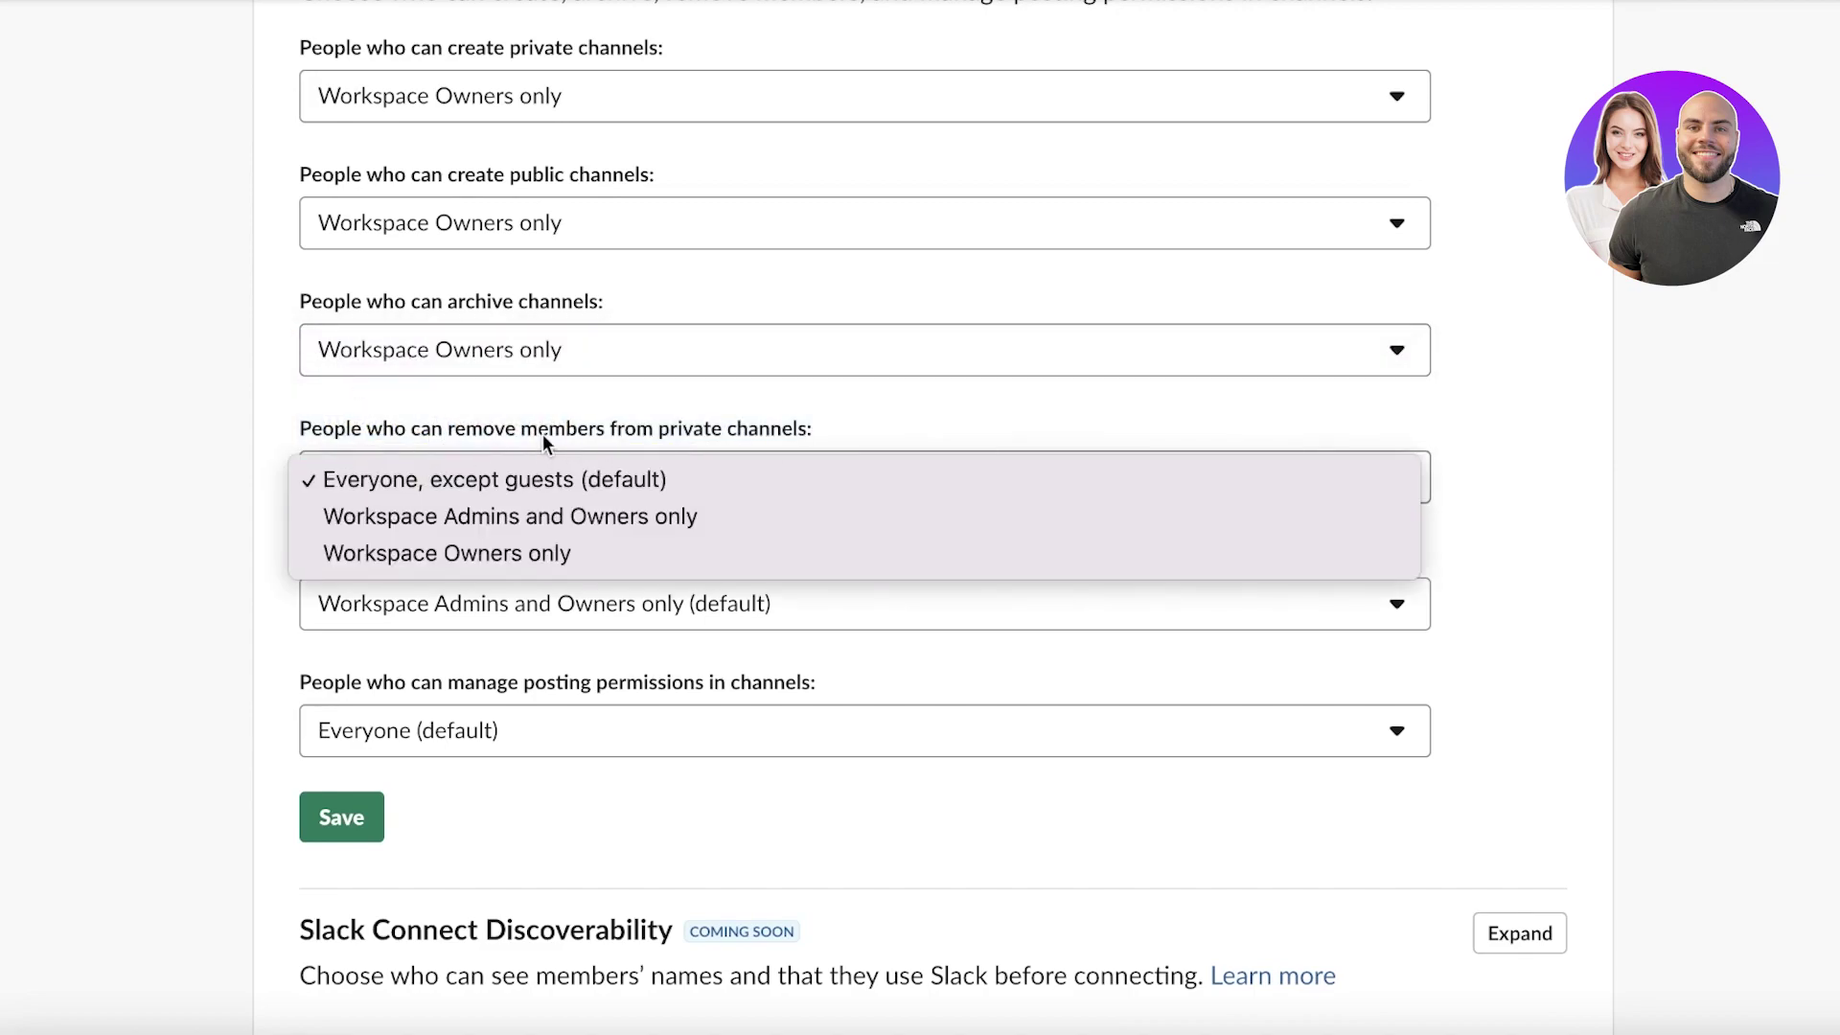
pyautogui.click(559, 553)
pyautogui.click(498, 621)
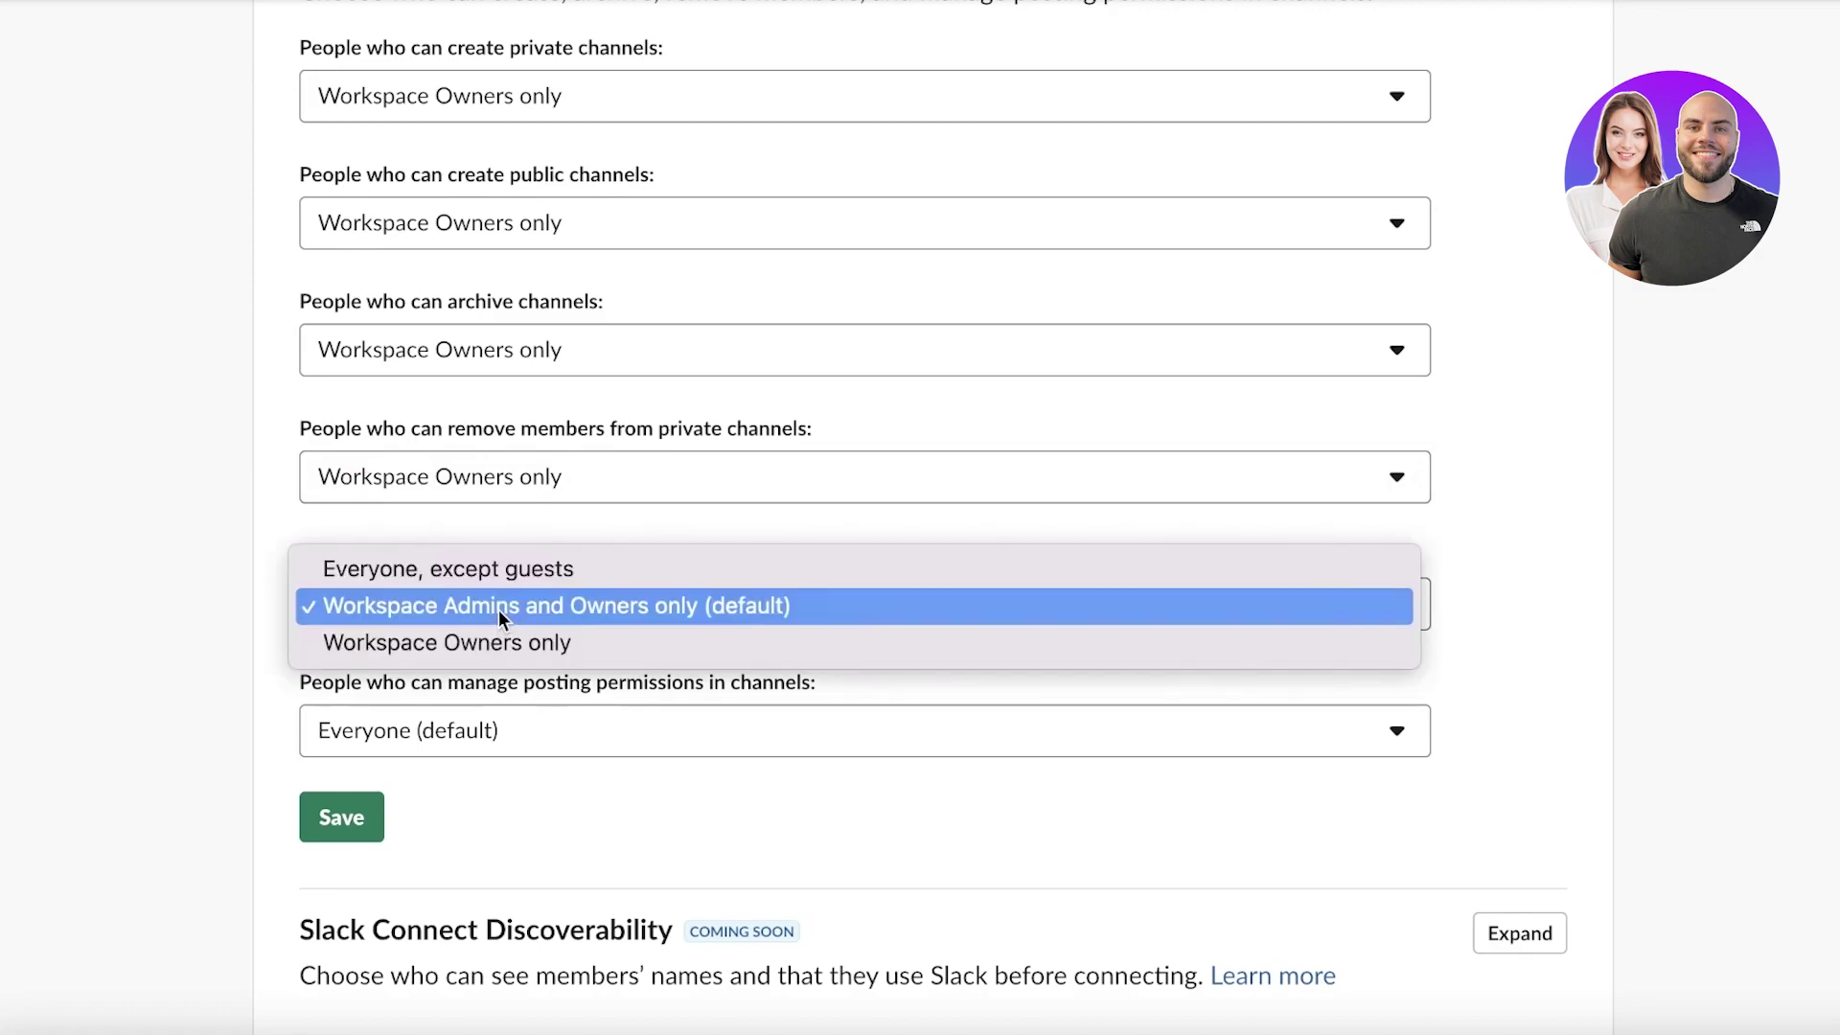
pyautogui.click(501, 613)
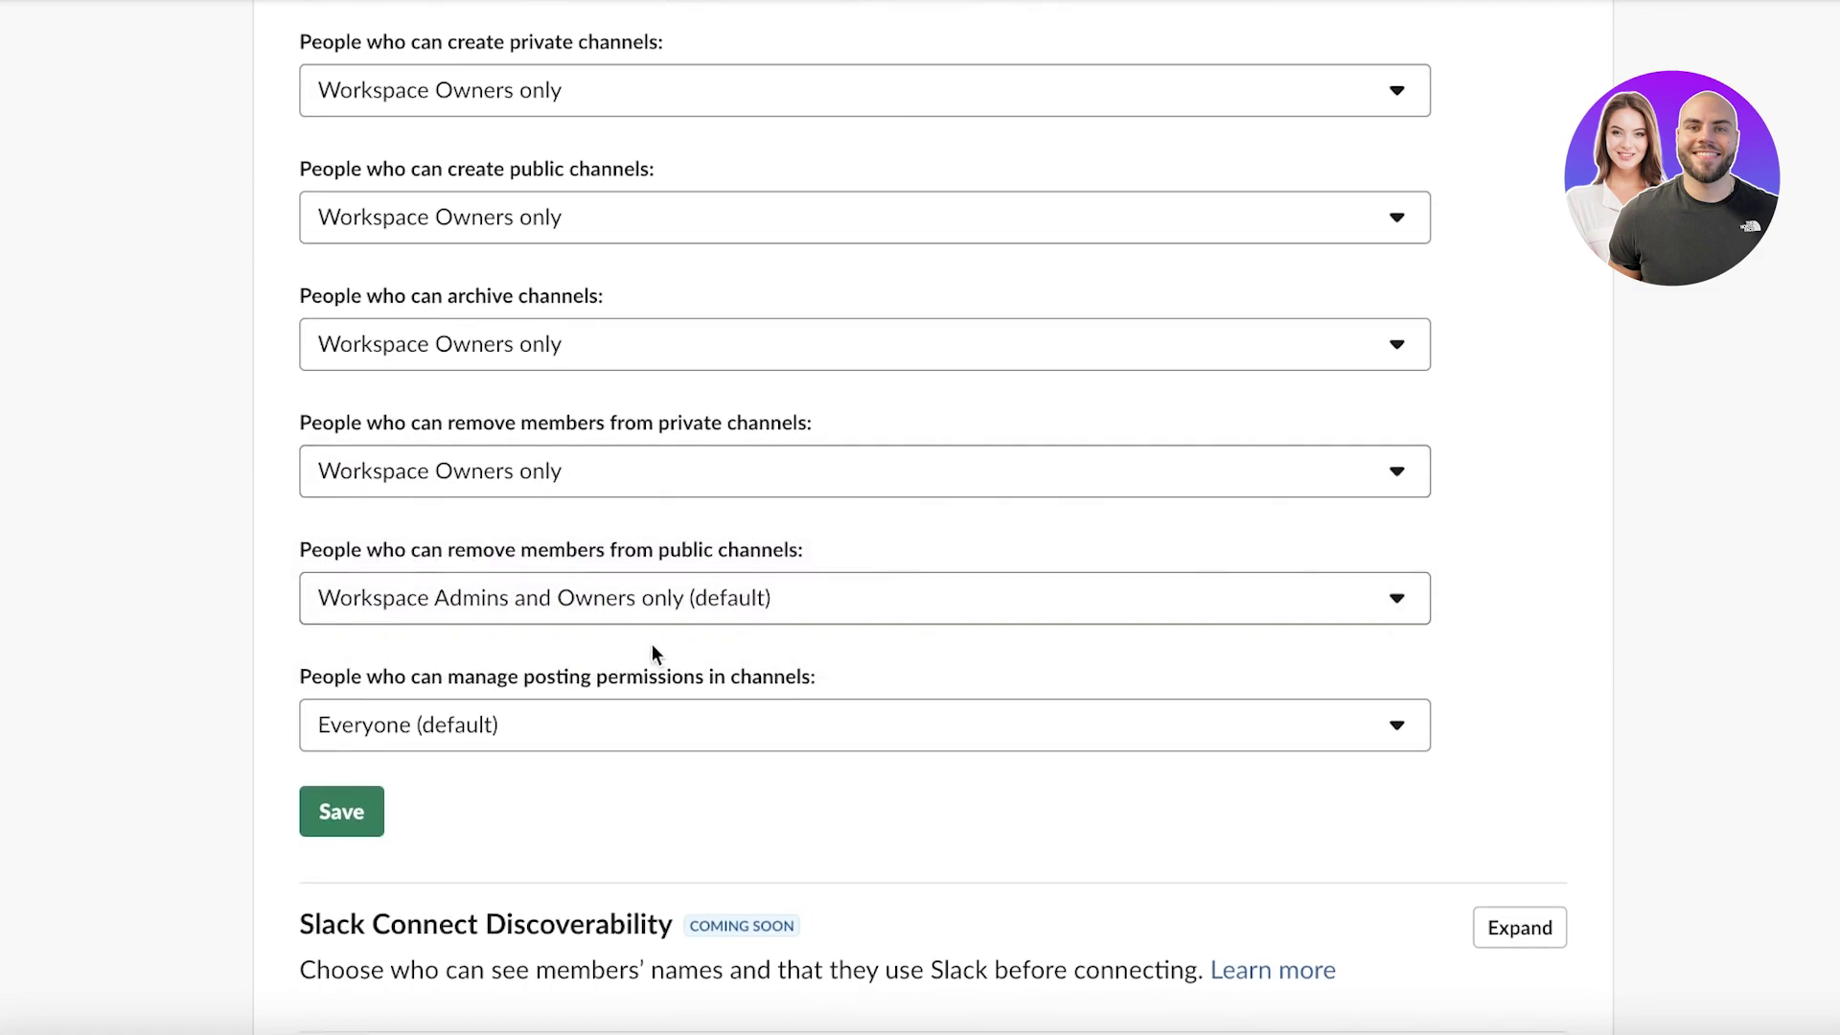
pyautogui.click(637, 609)
pyautogui.click(588, 644)
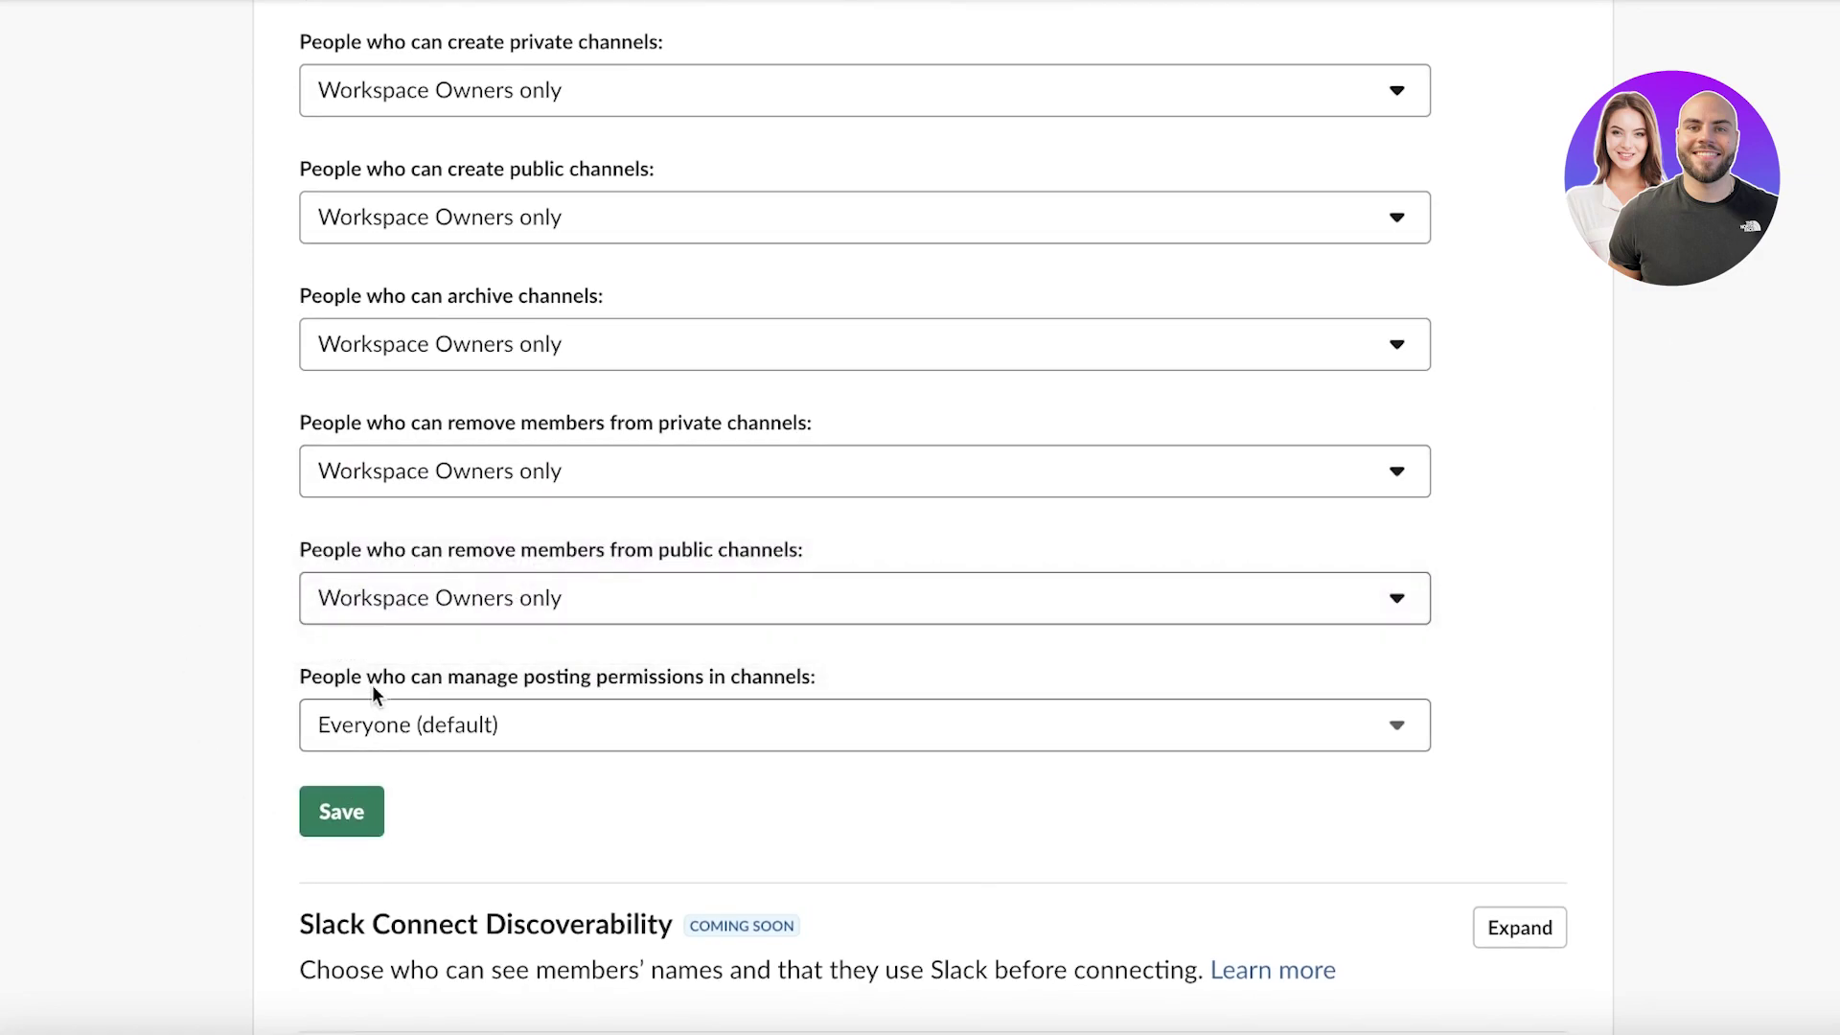
# - Set posting permission management to Workspace Admins and Owners only and save Channel Management
pyautogui.click(602, 726)
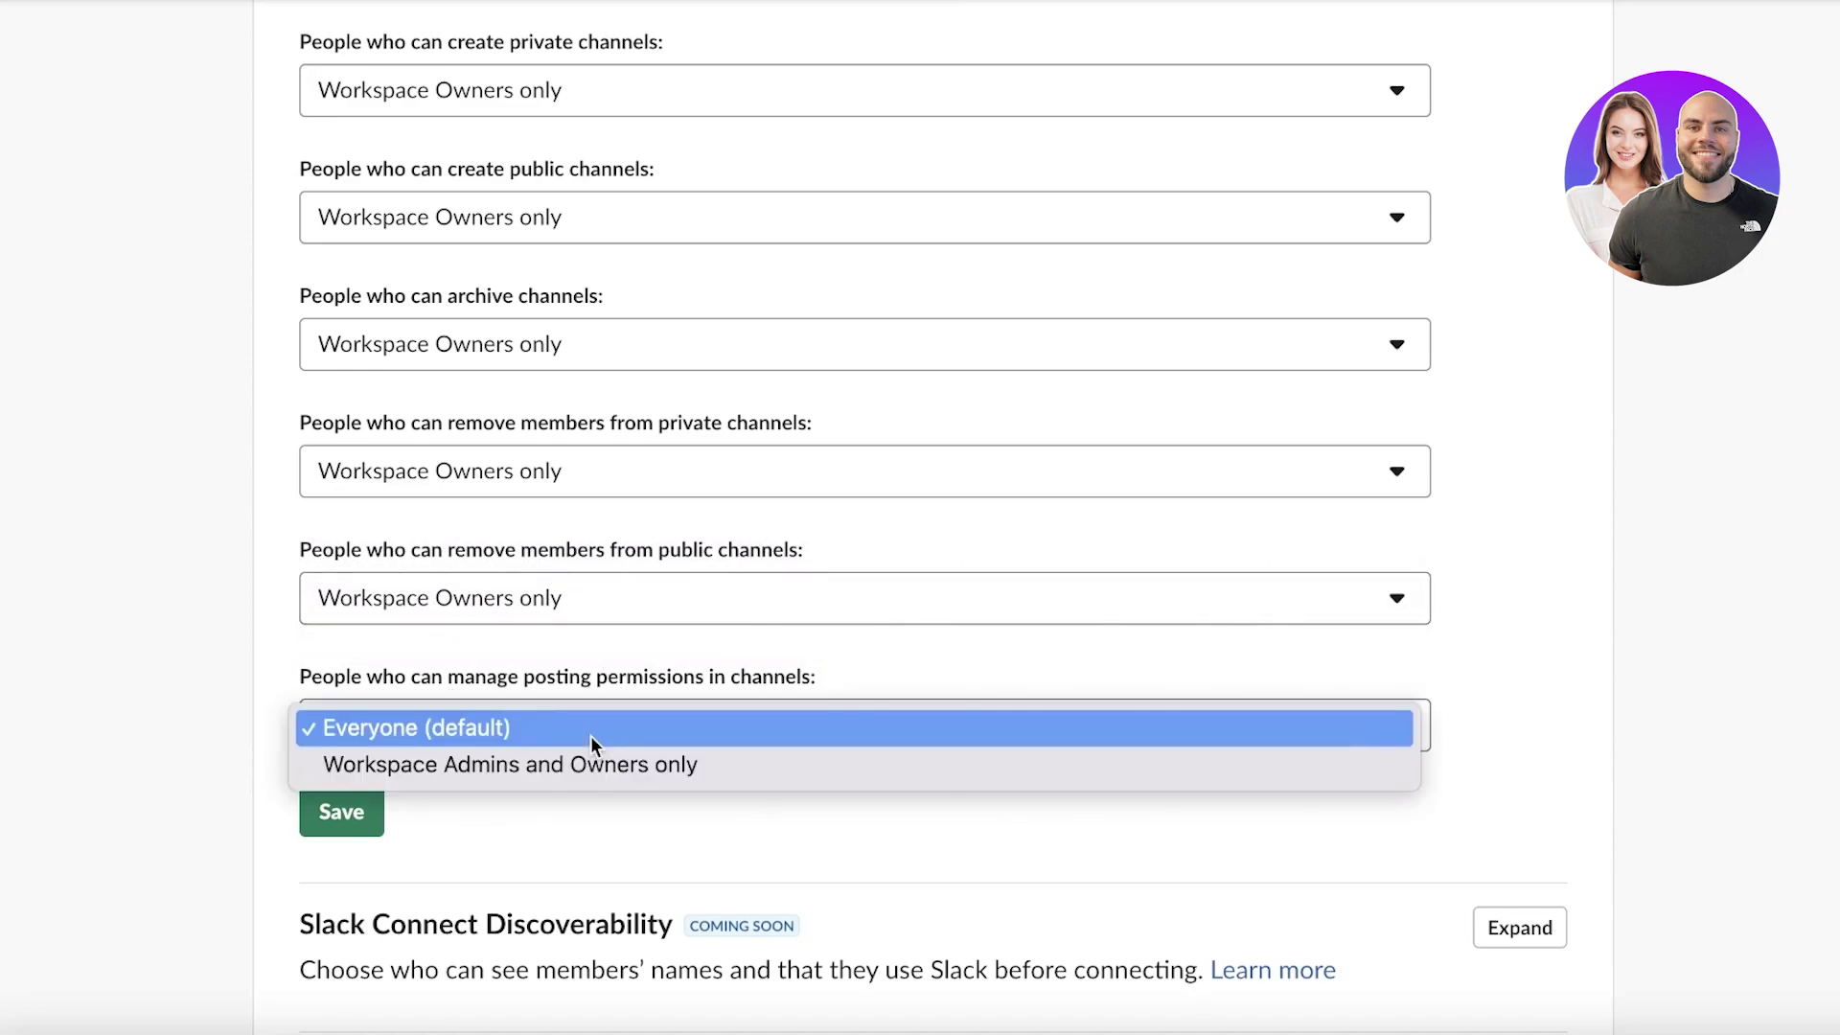
pyautogui.click(515, 762)
pyautogui.click(335, 811)
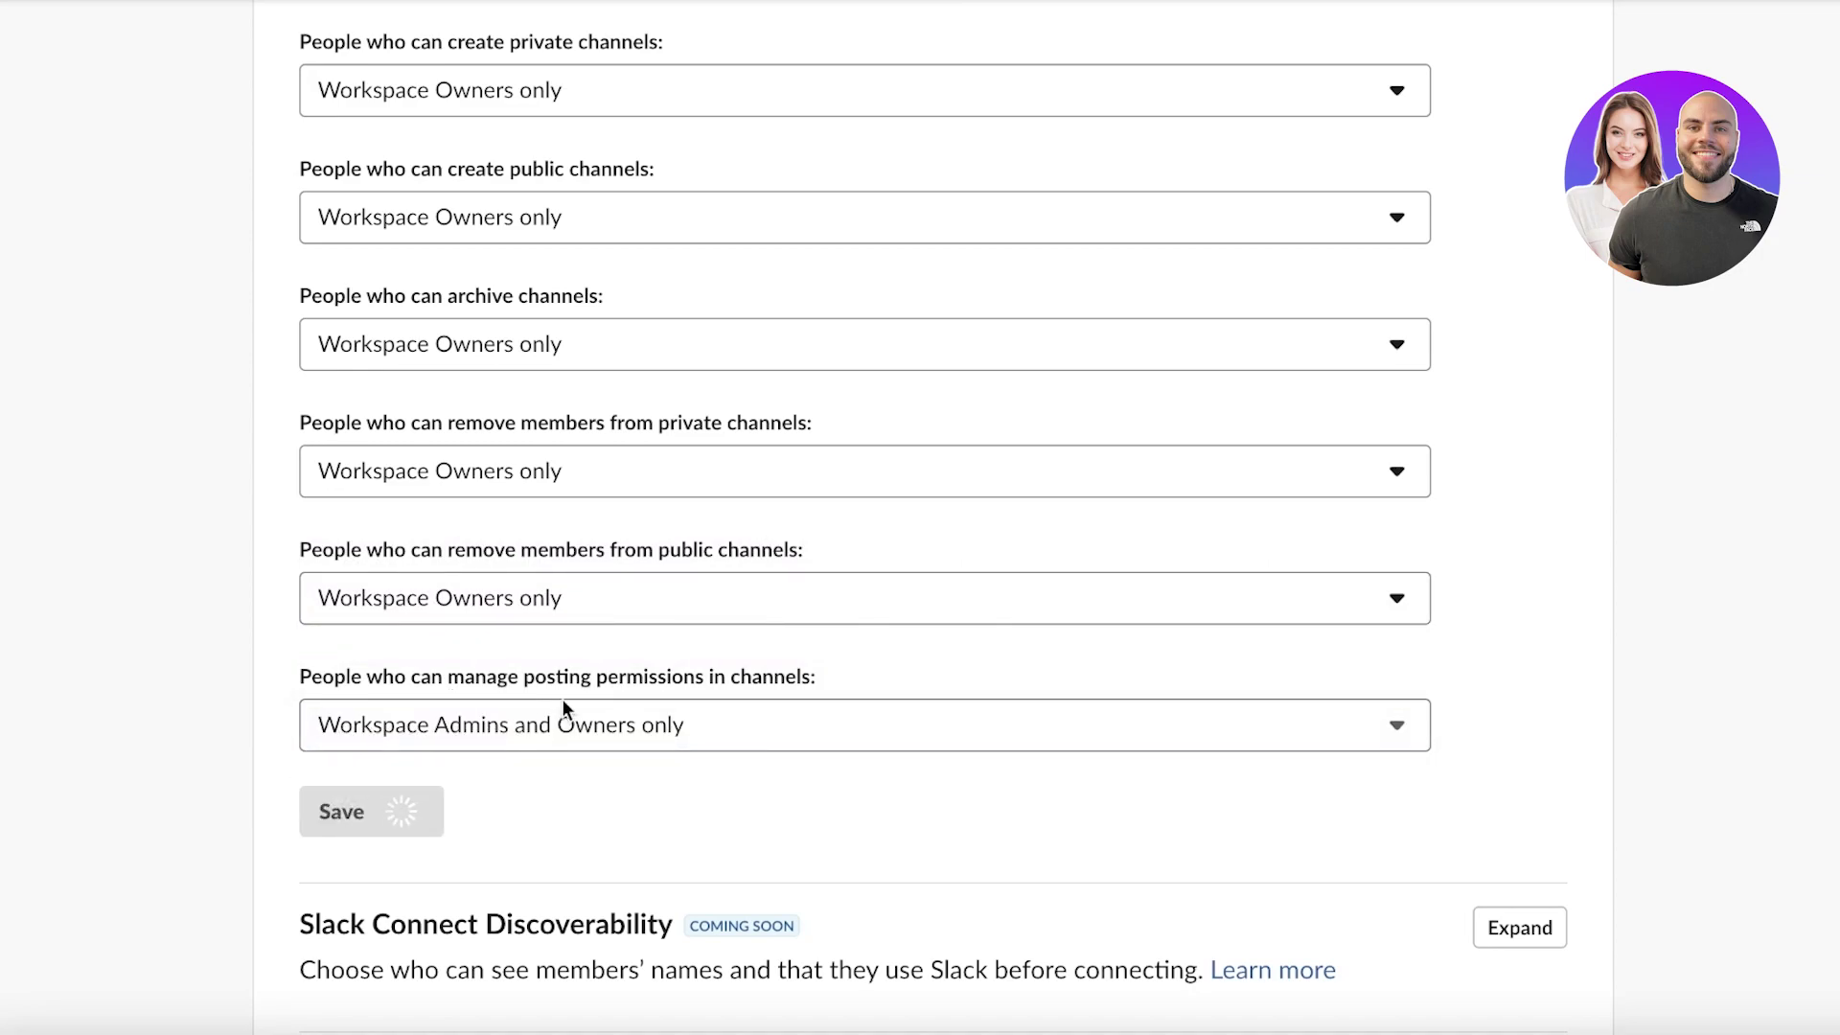
pyautogui.scroll(-1, 139, 477)
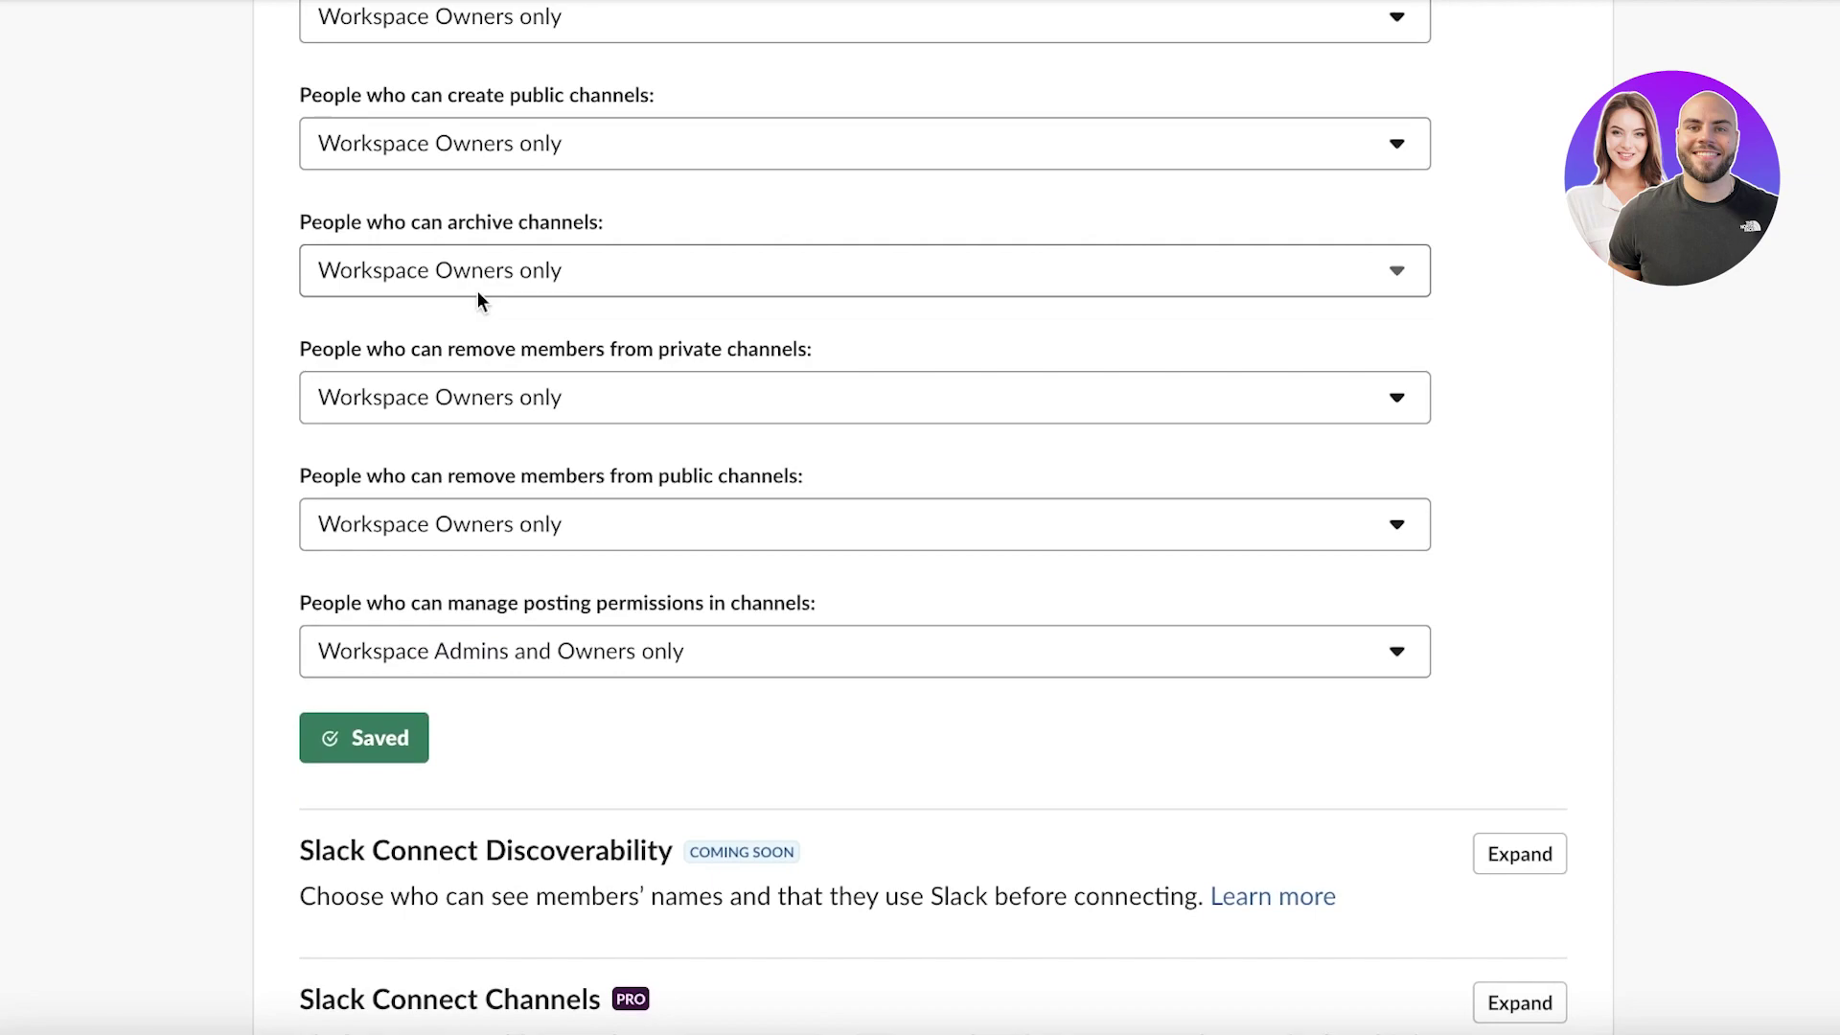
pyautogui.scroll(5, 478, 290)
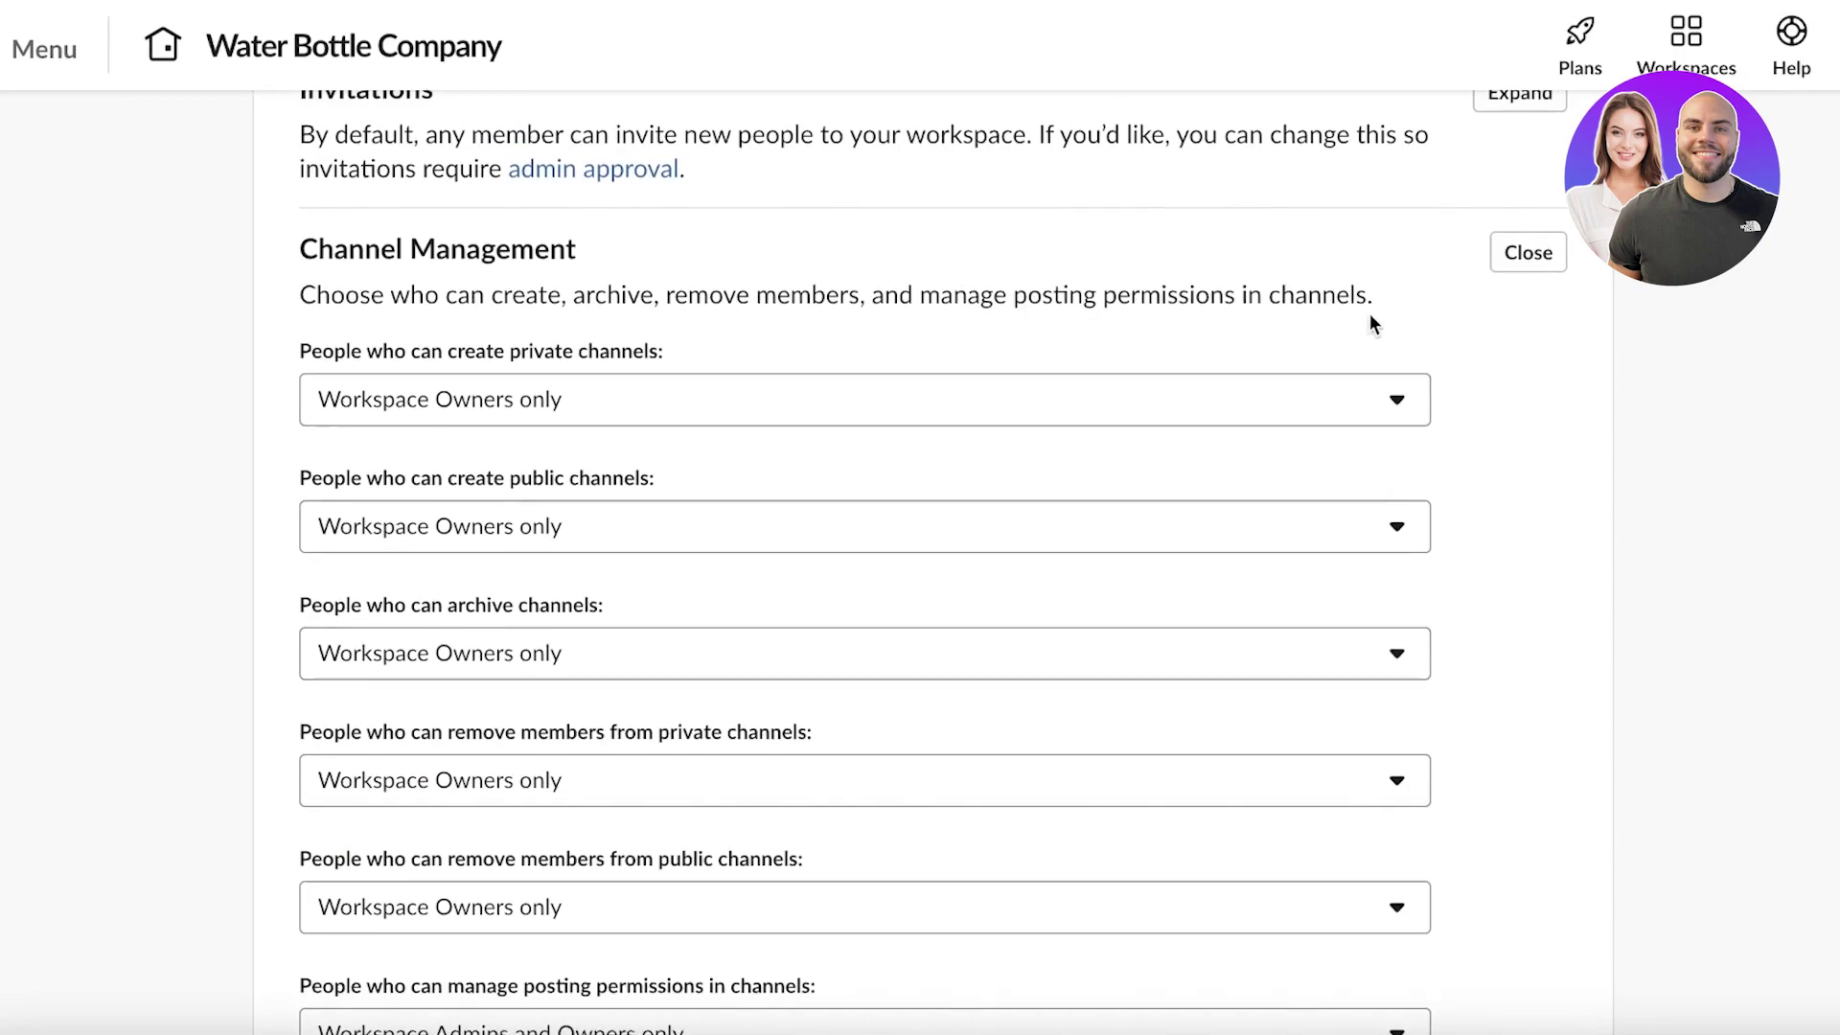
# - Close the saved Channel Management section and scroll through the remaining Permissions sections
pyautogui.click(1536, 252)
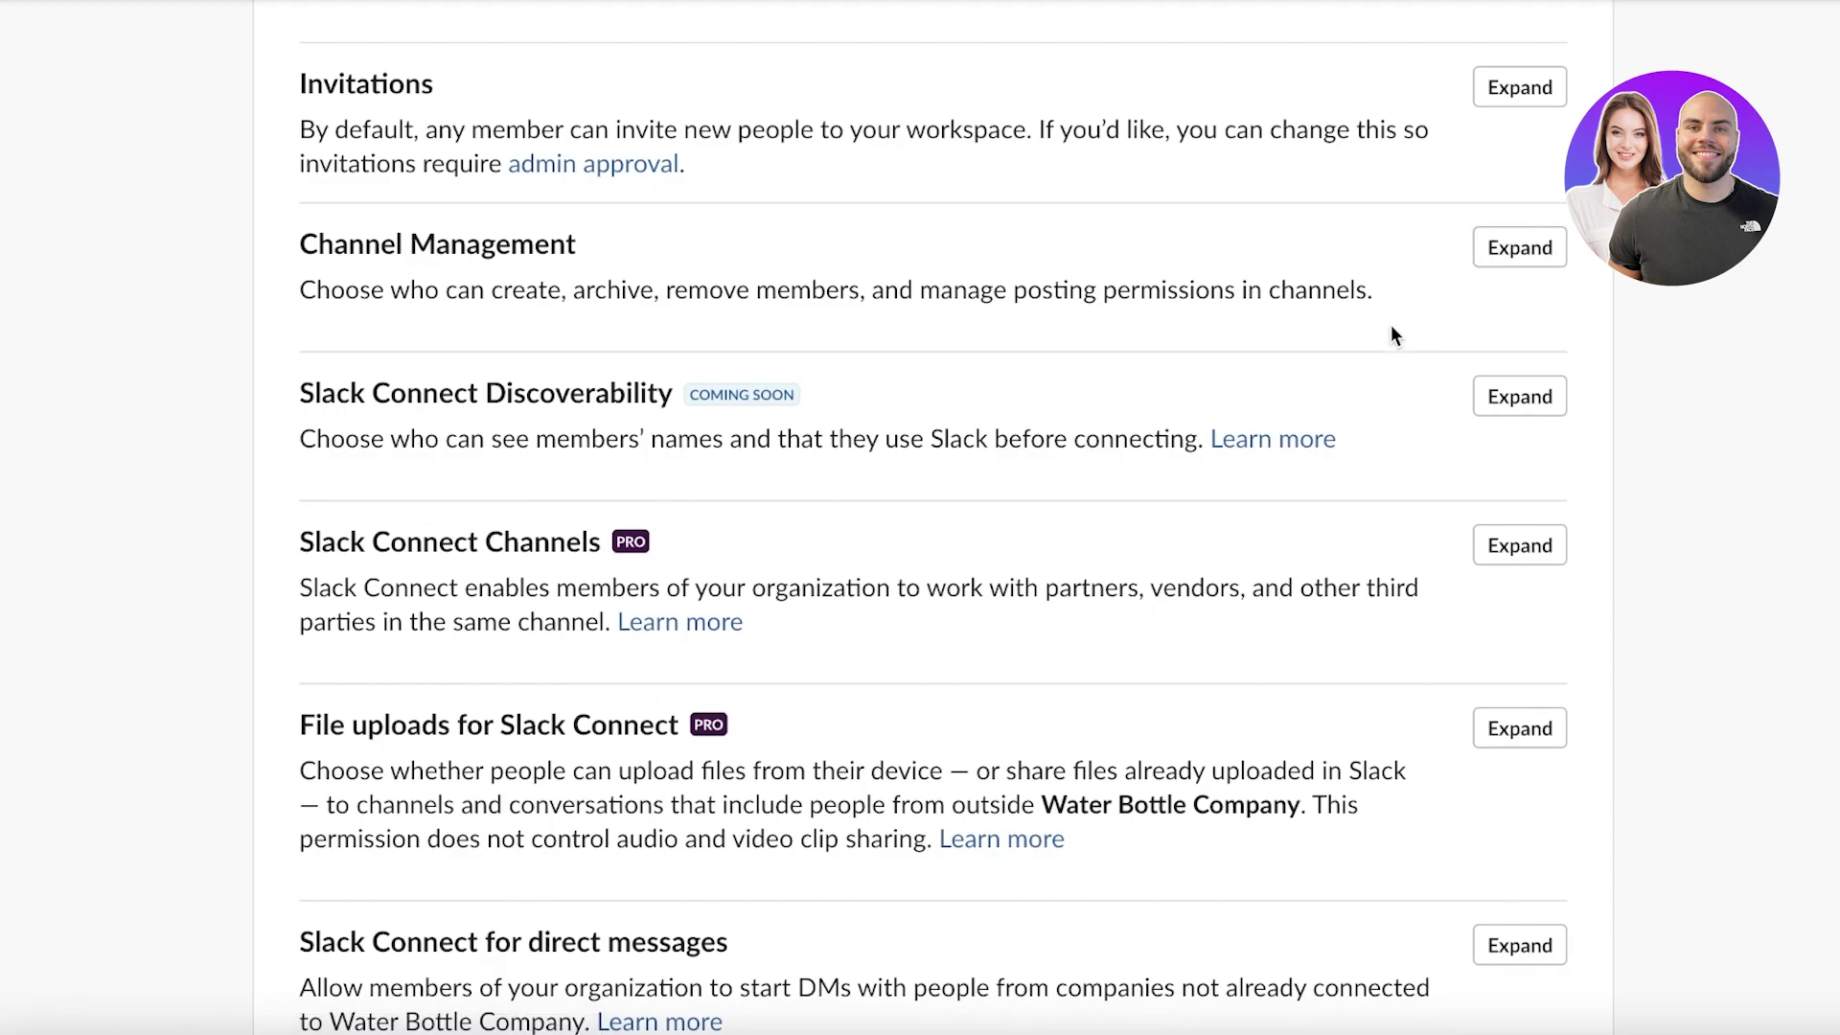
pyautogui.scroll(-7, 1326, 341)
pyautogui.scroll(-3, 1314, 354)
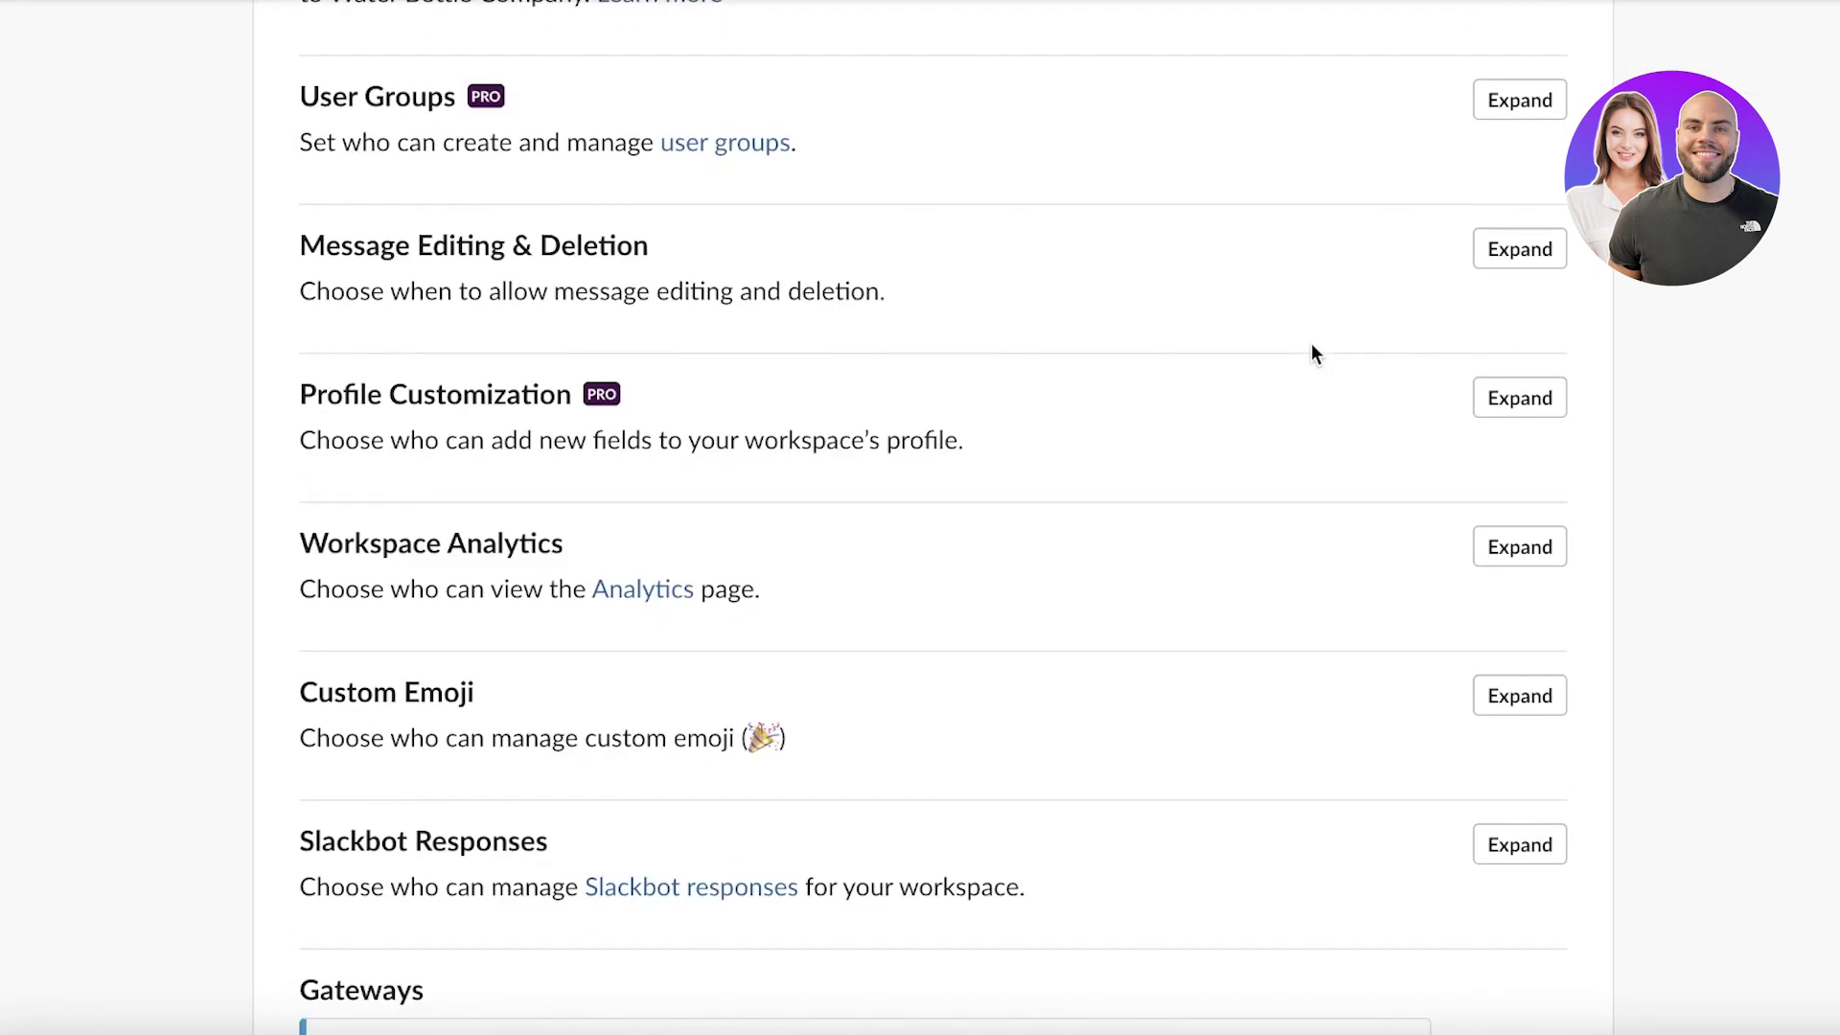
pyautogui.scroll(-1, 1490, 300)
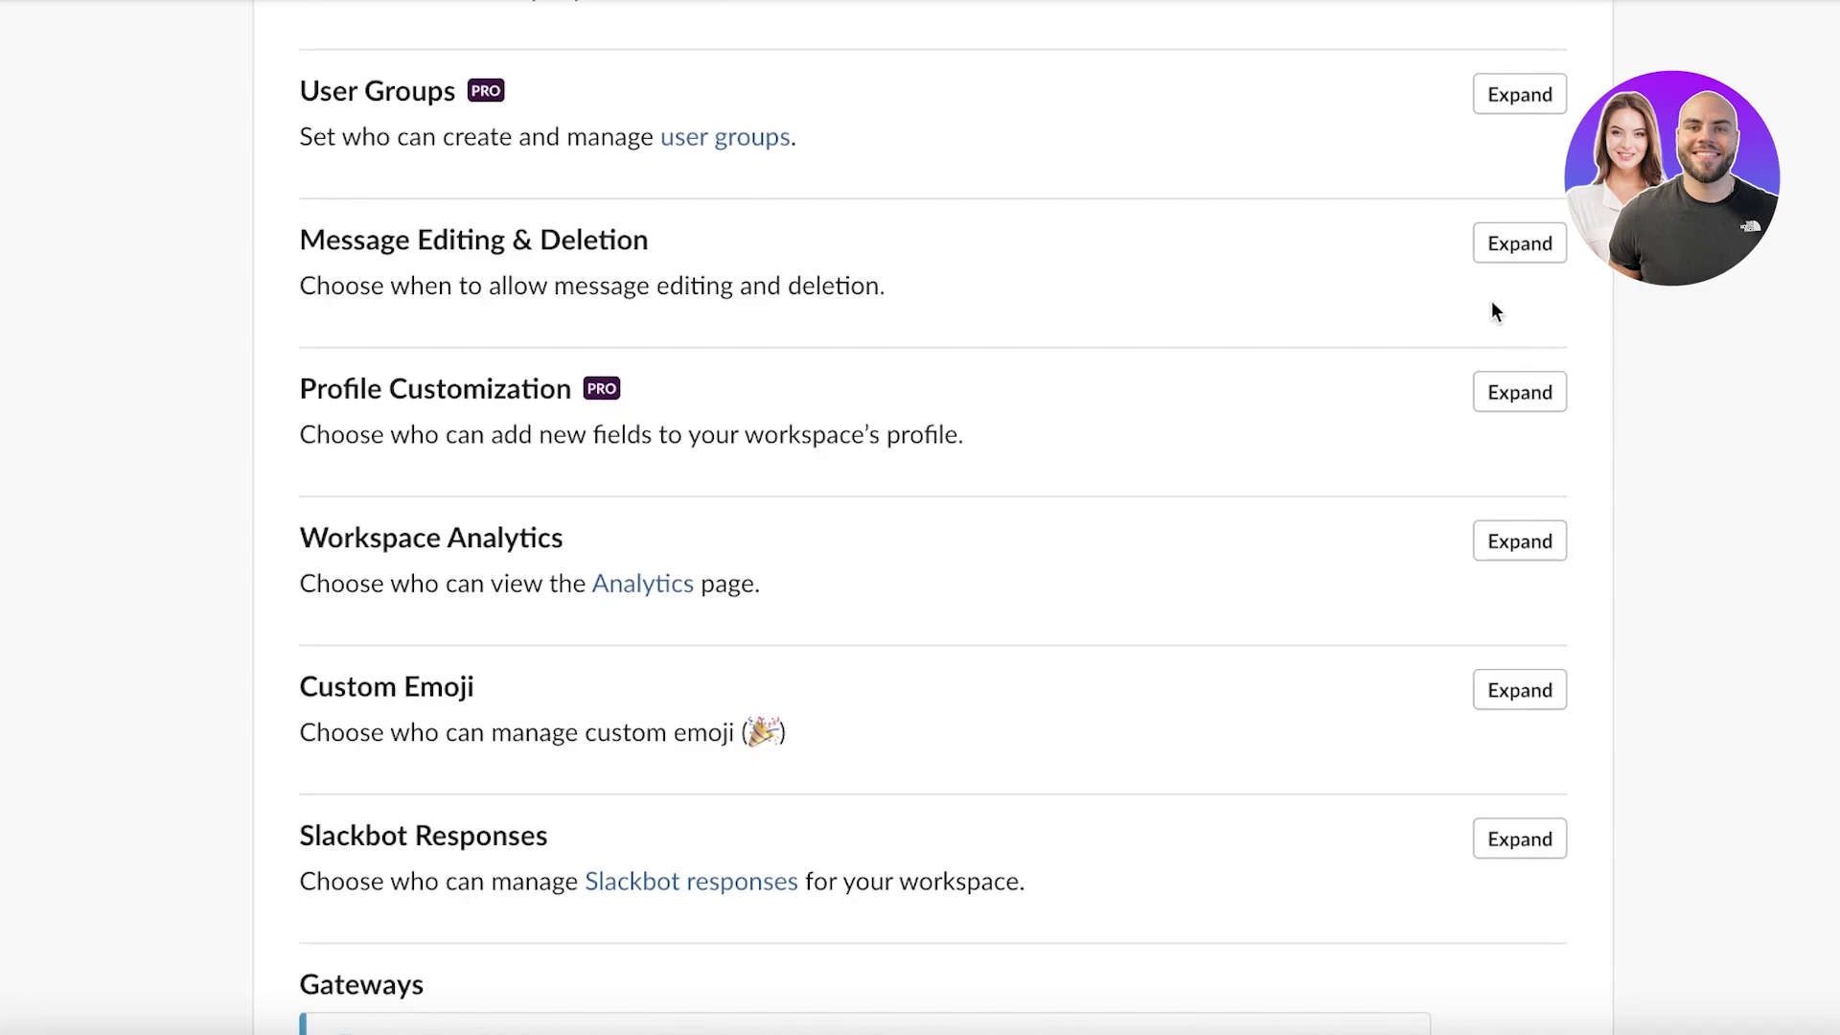
pyautogui.scroll(-8, 1491, 304)
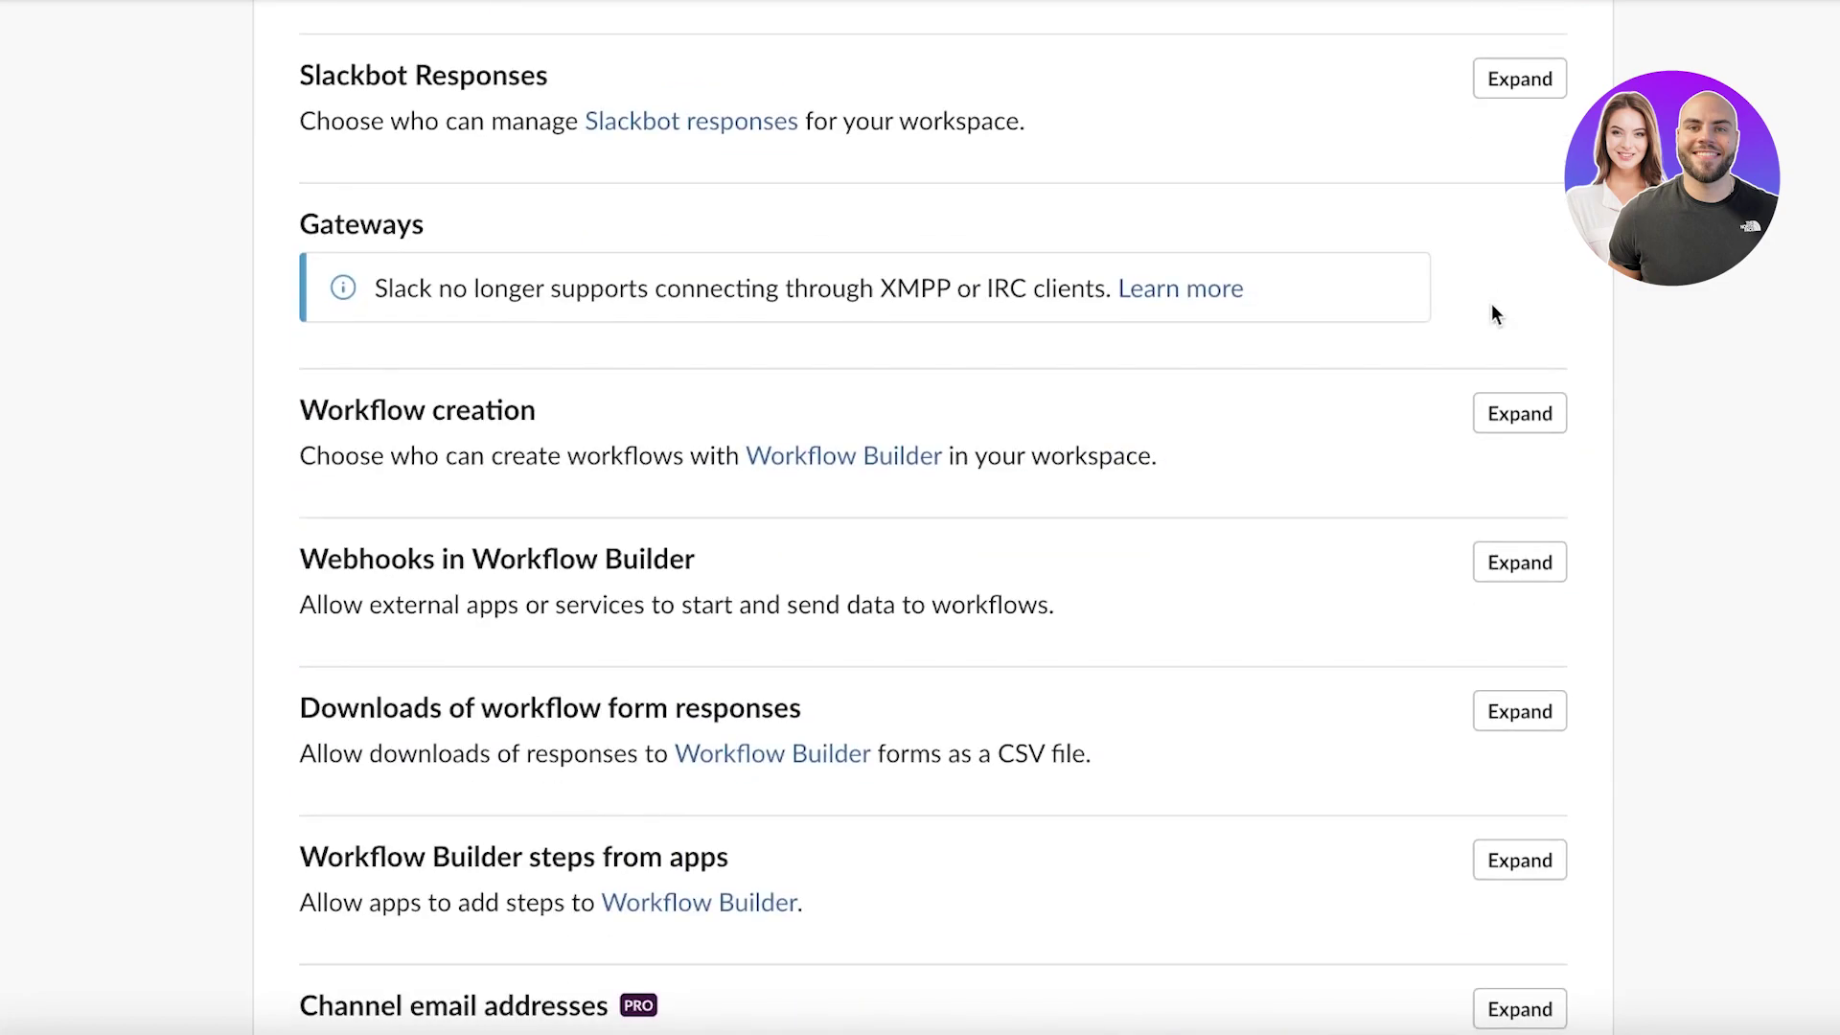
pyautogui.scroll(-4, 1492, 303)
pyautogui.scroll(15, 1448, 311)
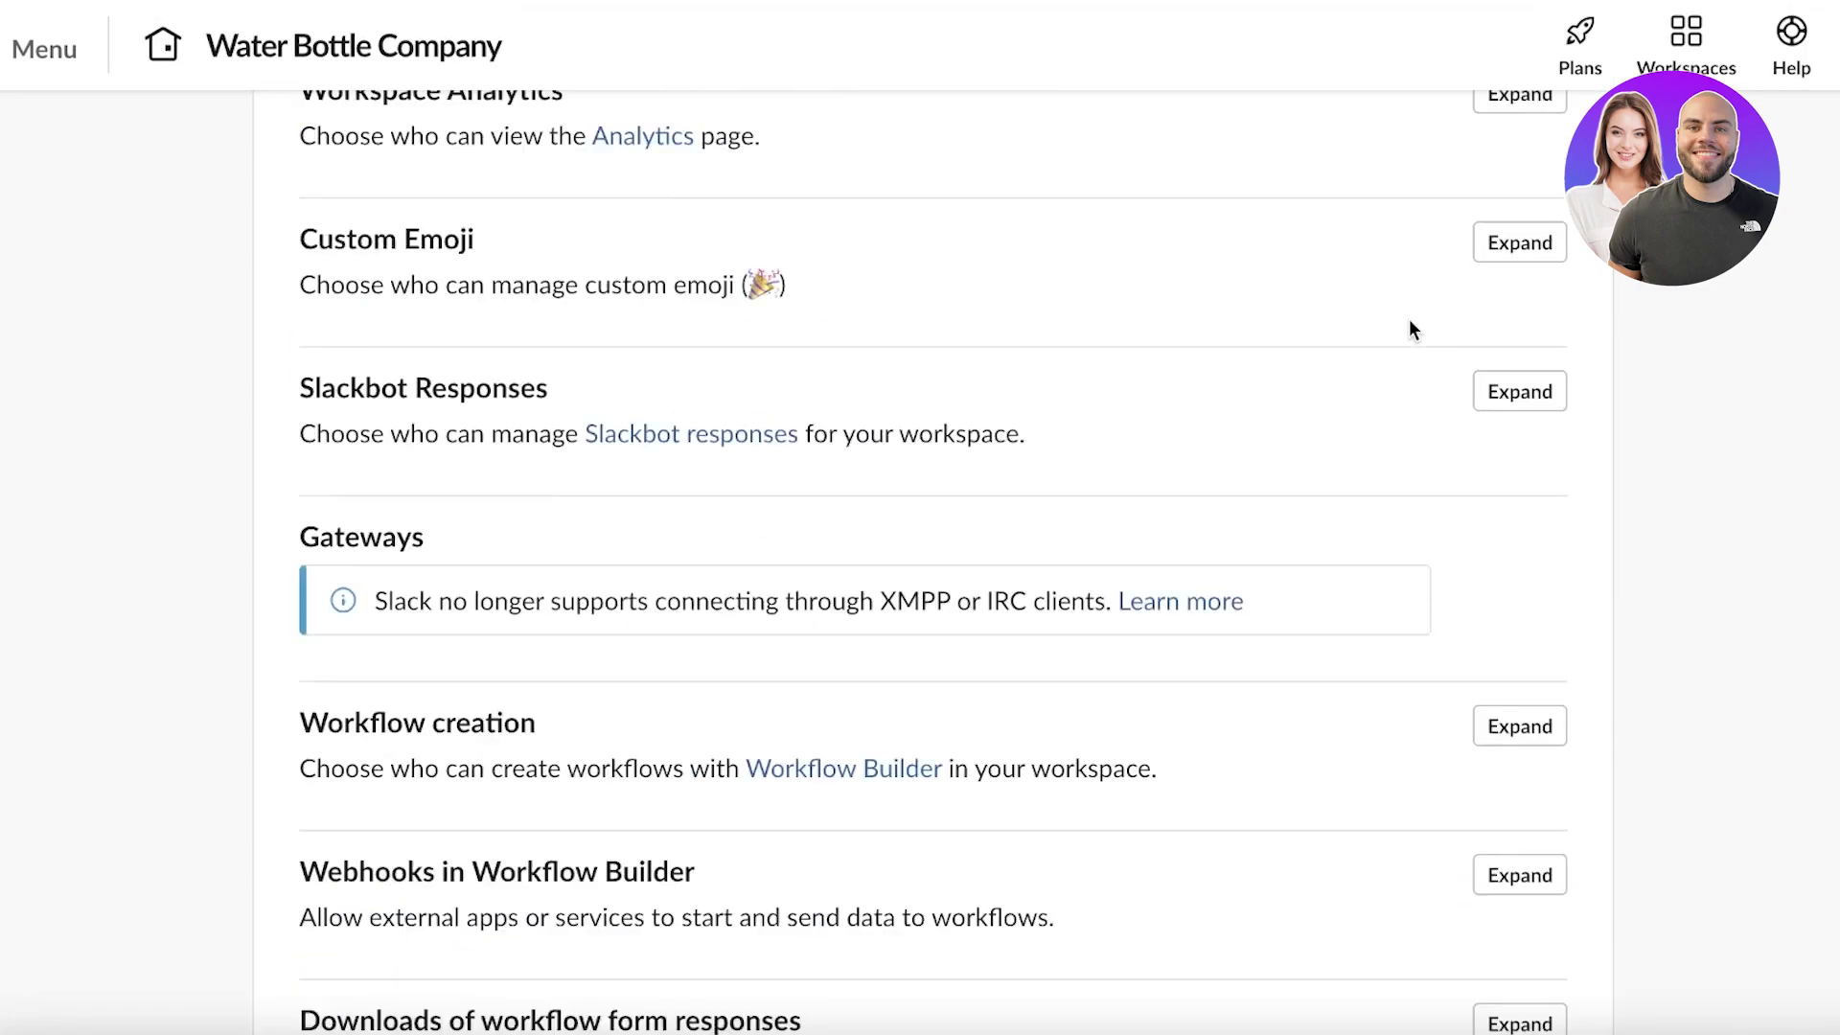
# - Browse the Authentication and Attachments tabs, then scroll Settings down to workspace name, URL and deletion
pyautogui.click(778, 350)
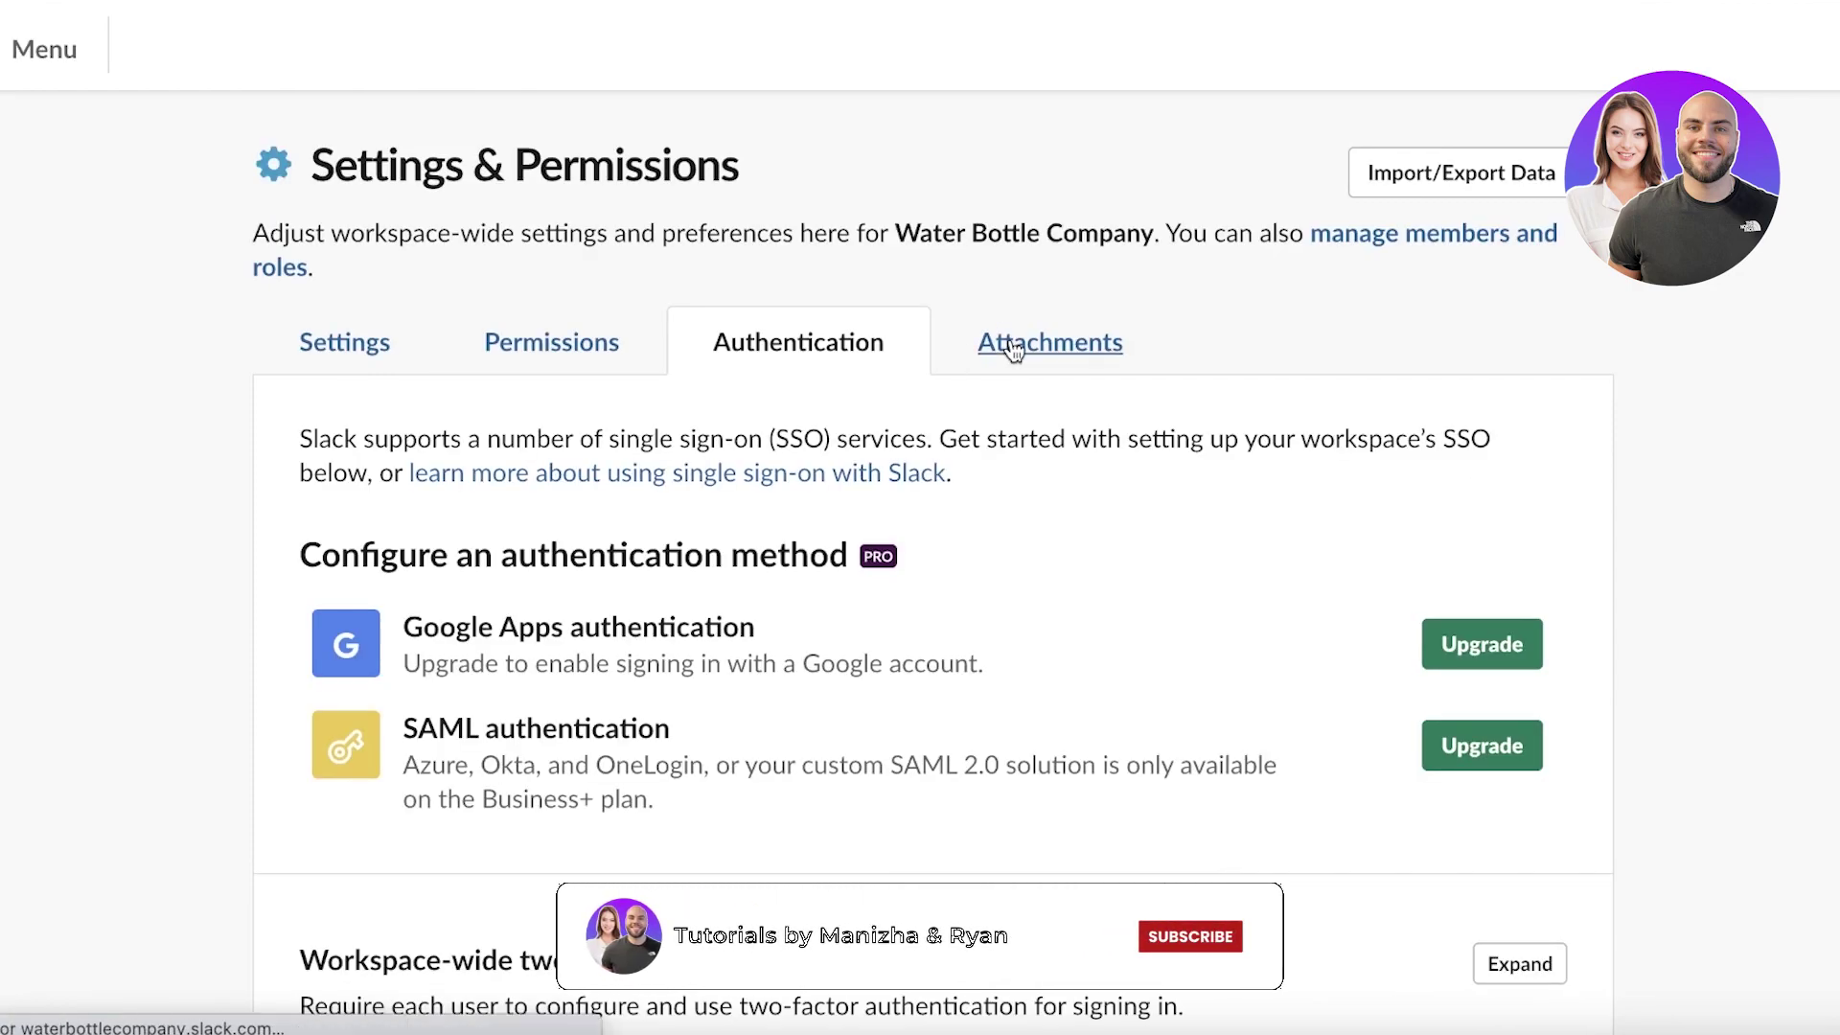
pyautogui.click(1014, 348)
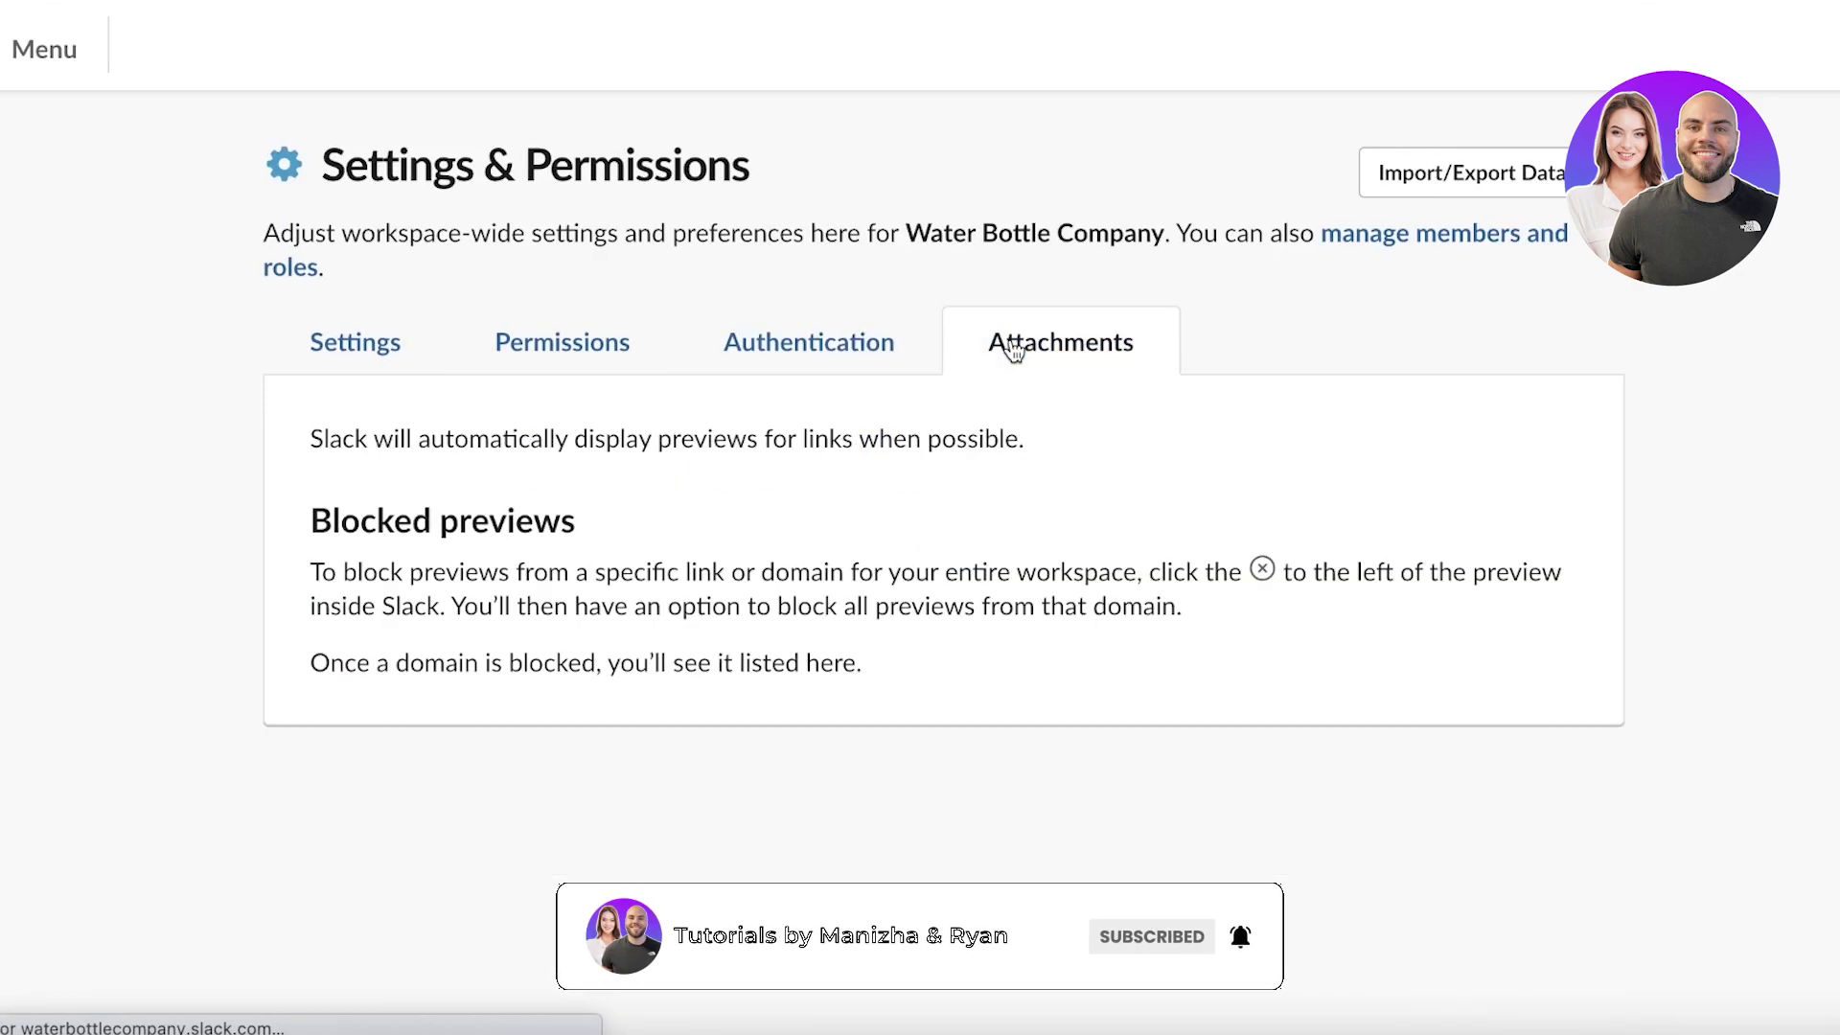
pyautogui.click(438, 368)
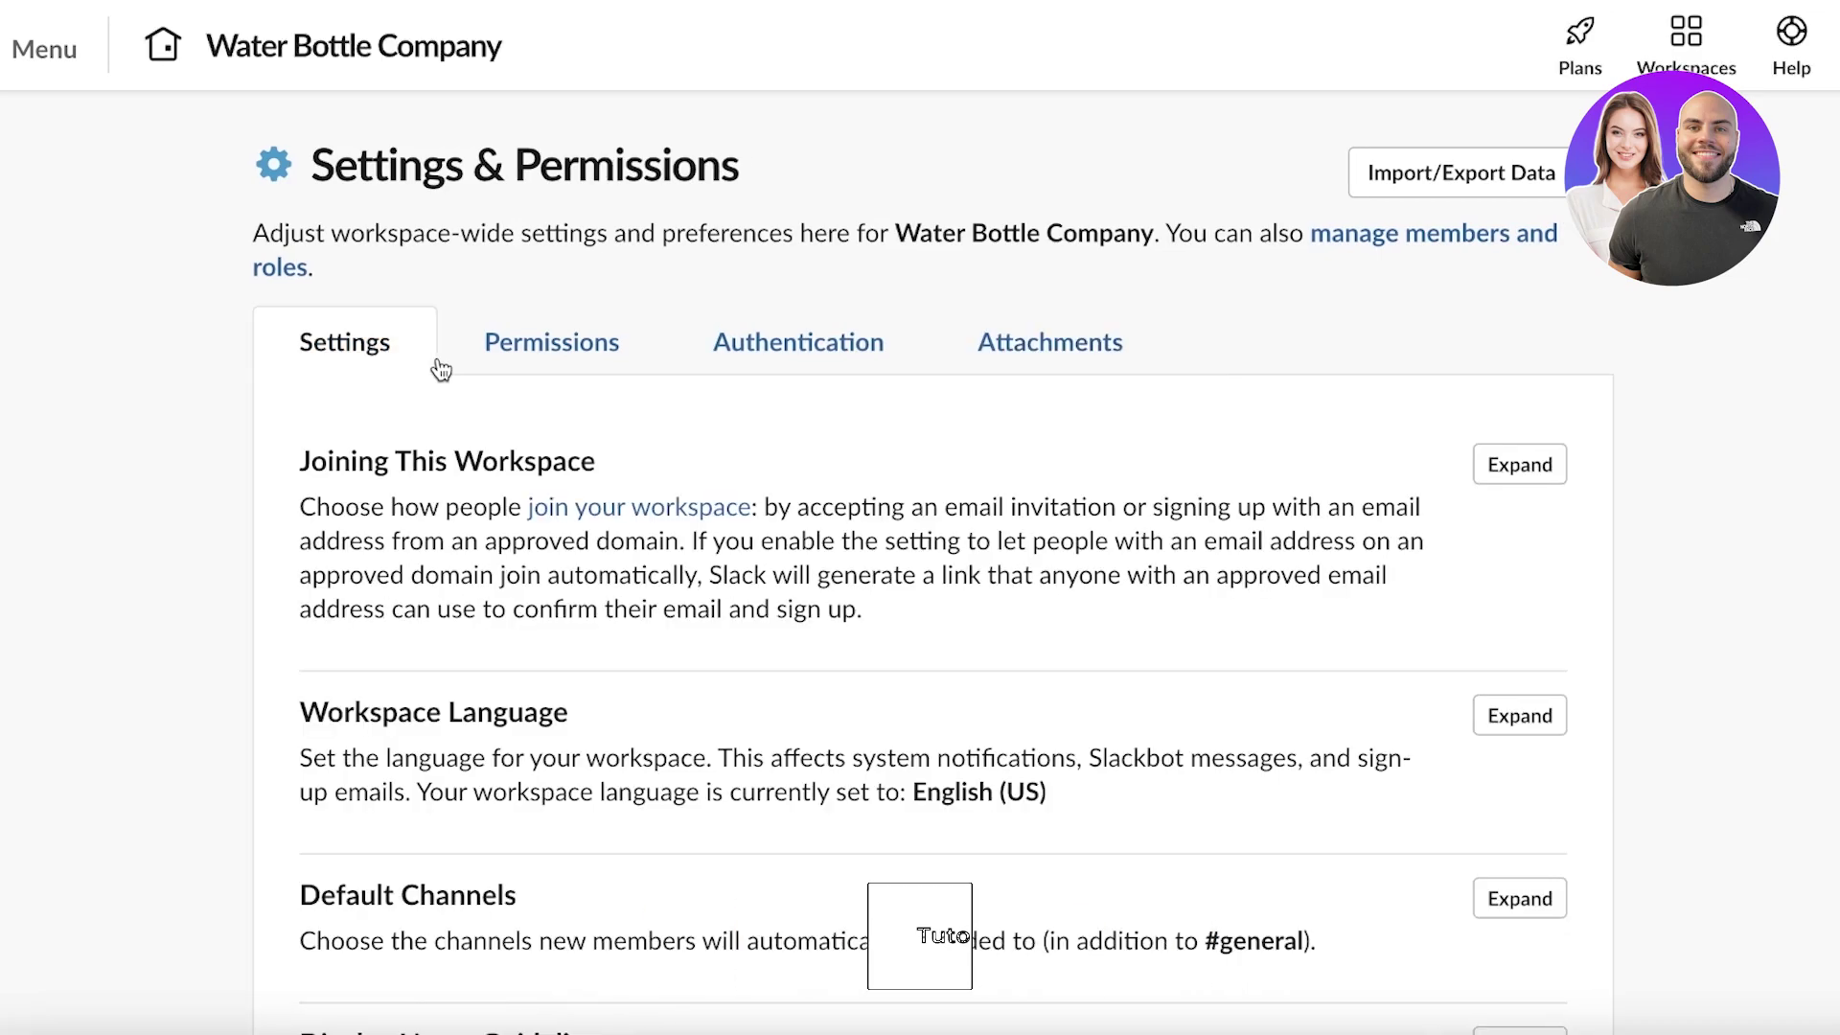
pyautogui.scroll(-9, 477, 464)
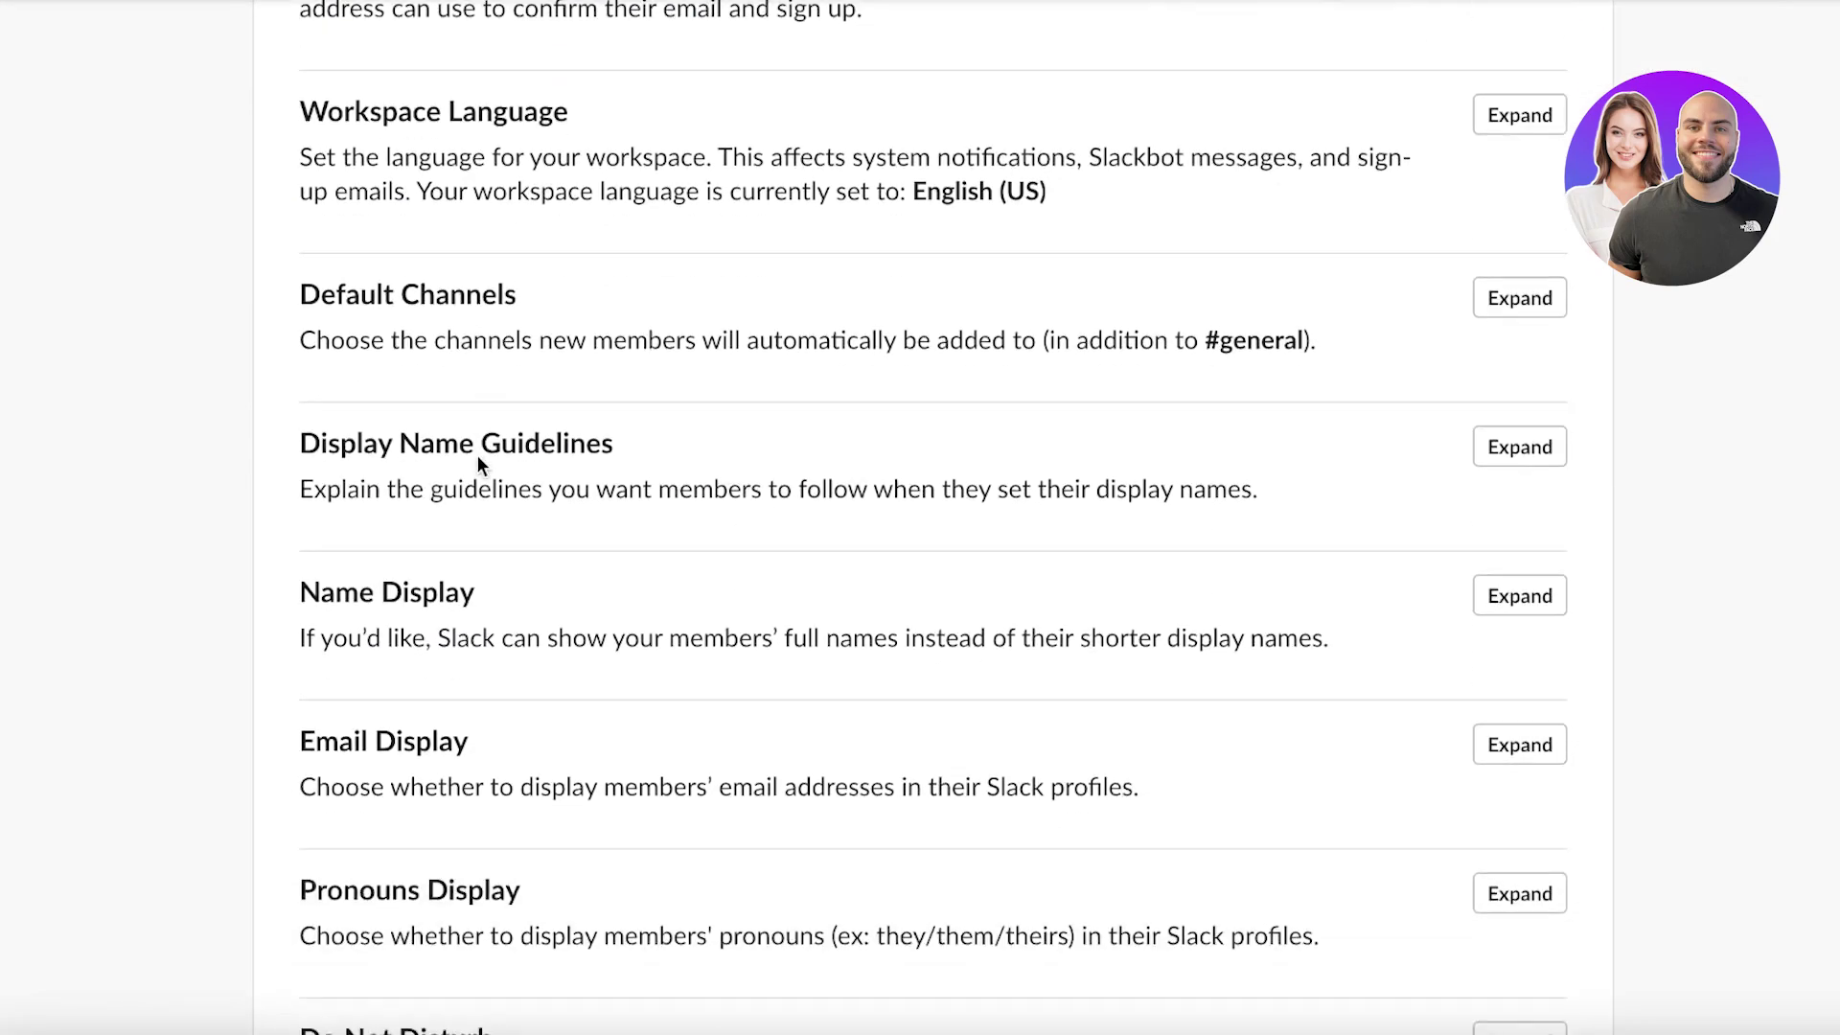
pyautogui.scroll(-1, 472, 450)
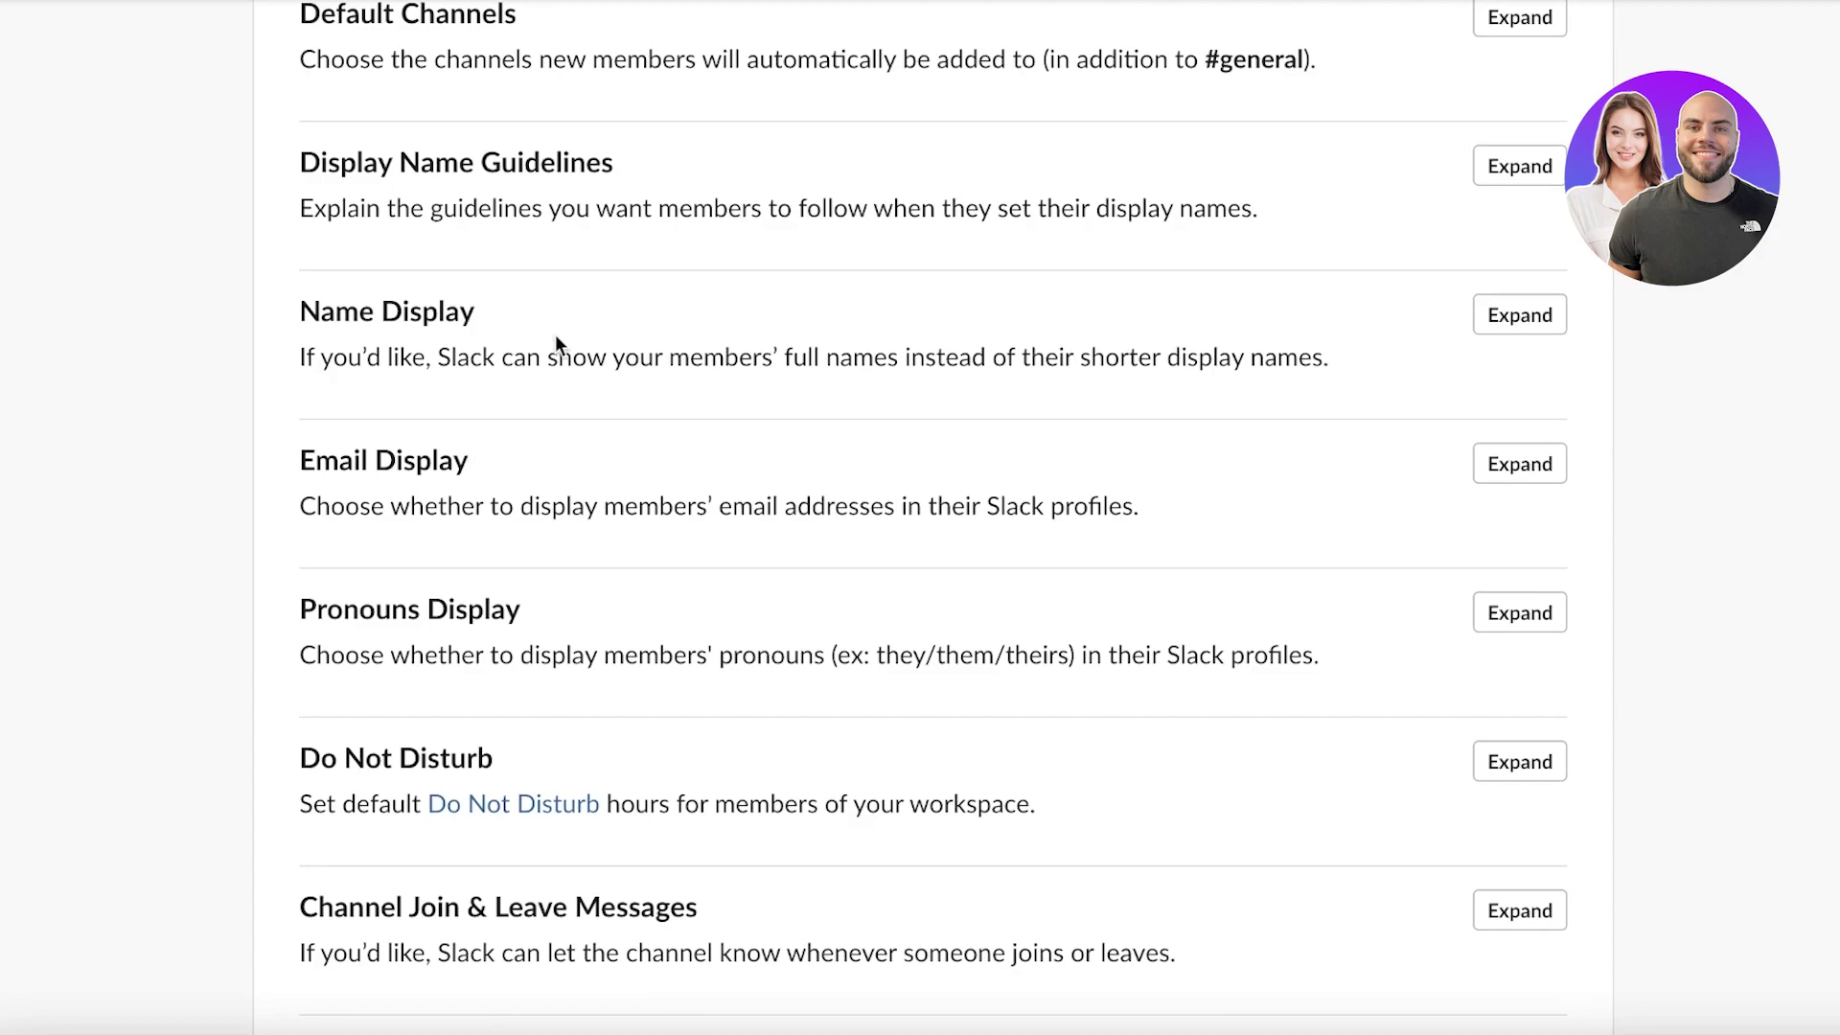
pyautogui.scroll(-3, 641, 239)
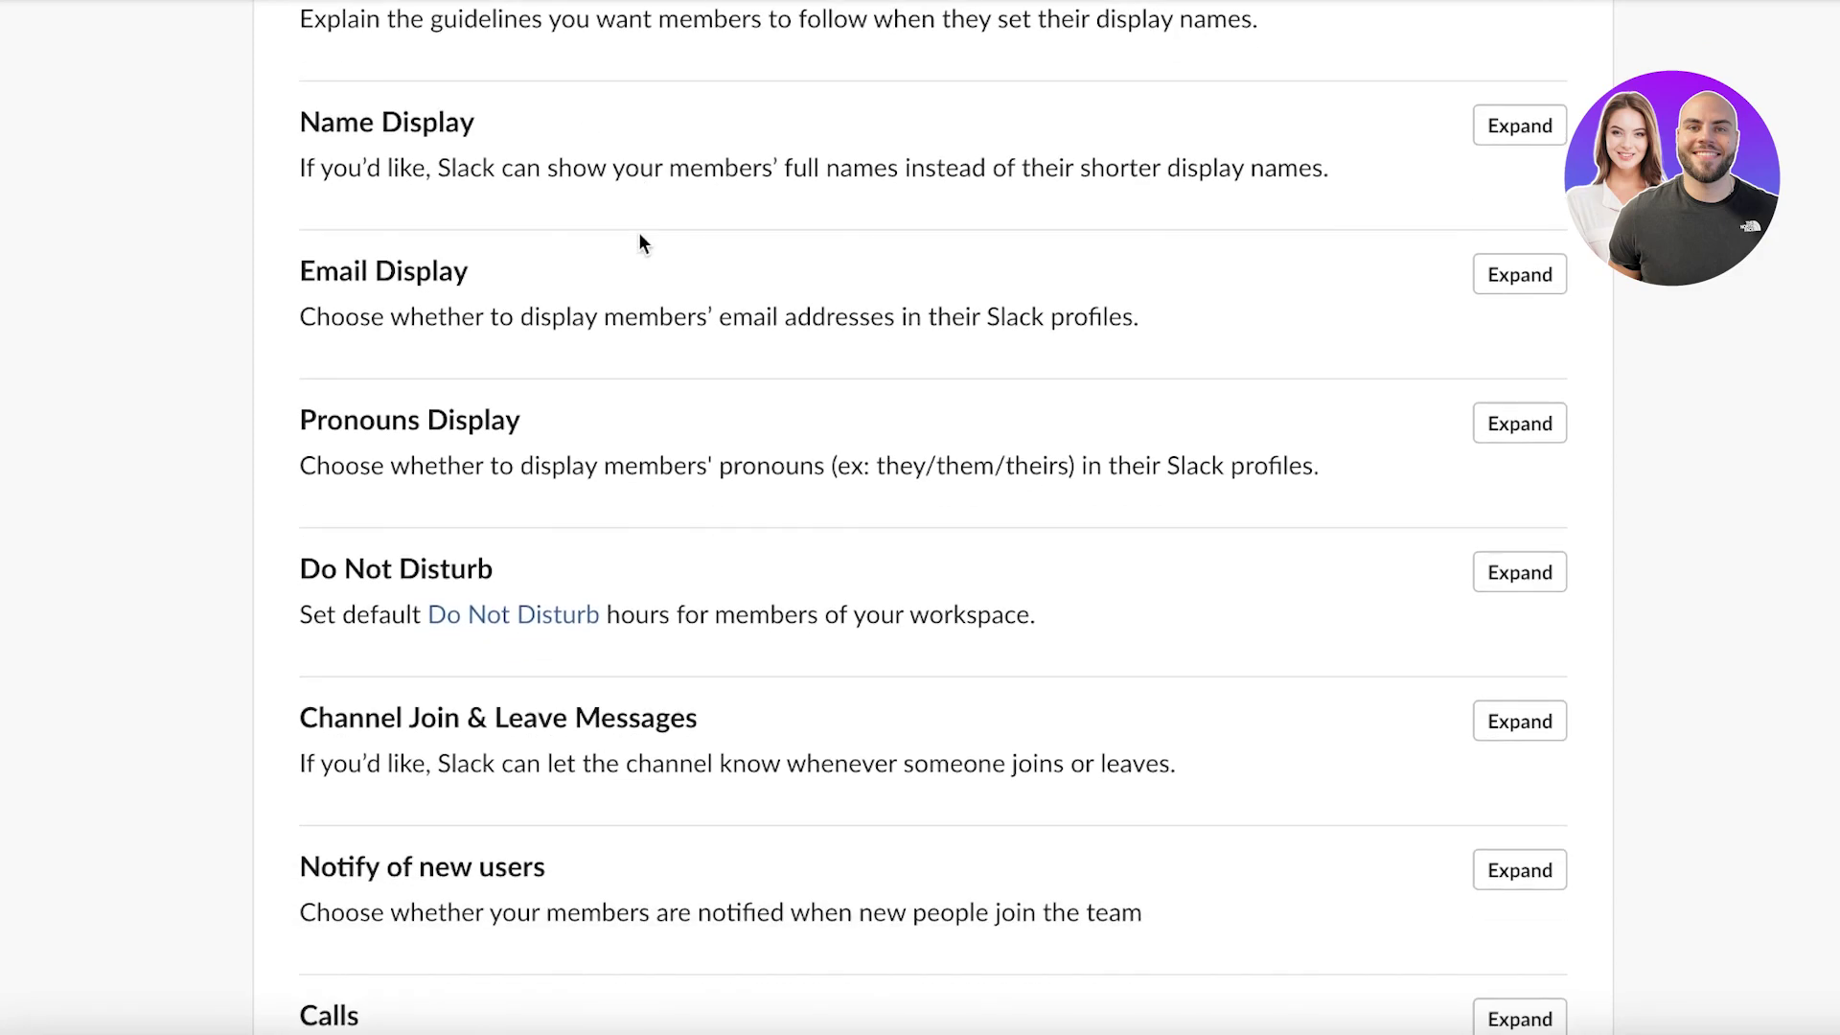
pyautogui.scroll(-10, 641, 241)
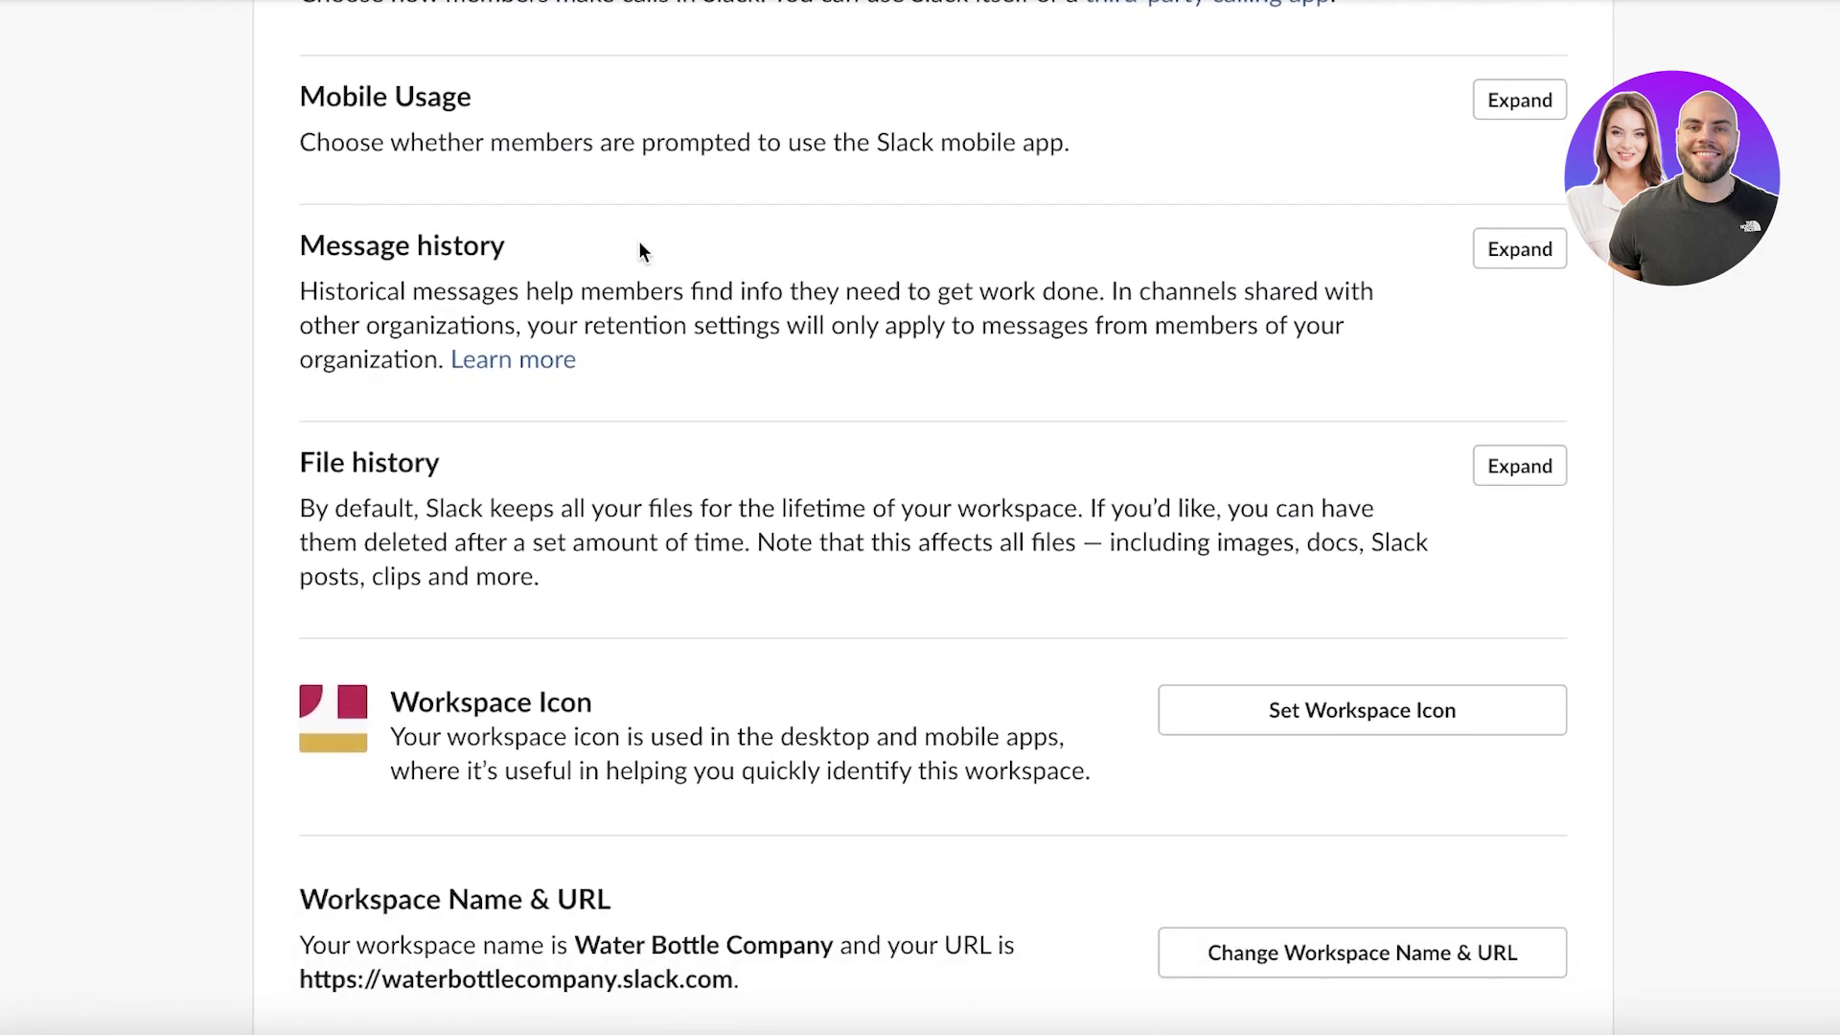
pyautogui.scroll(-3, 637, 260)
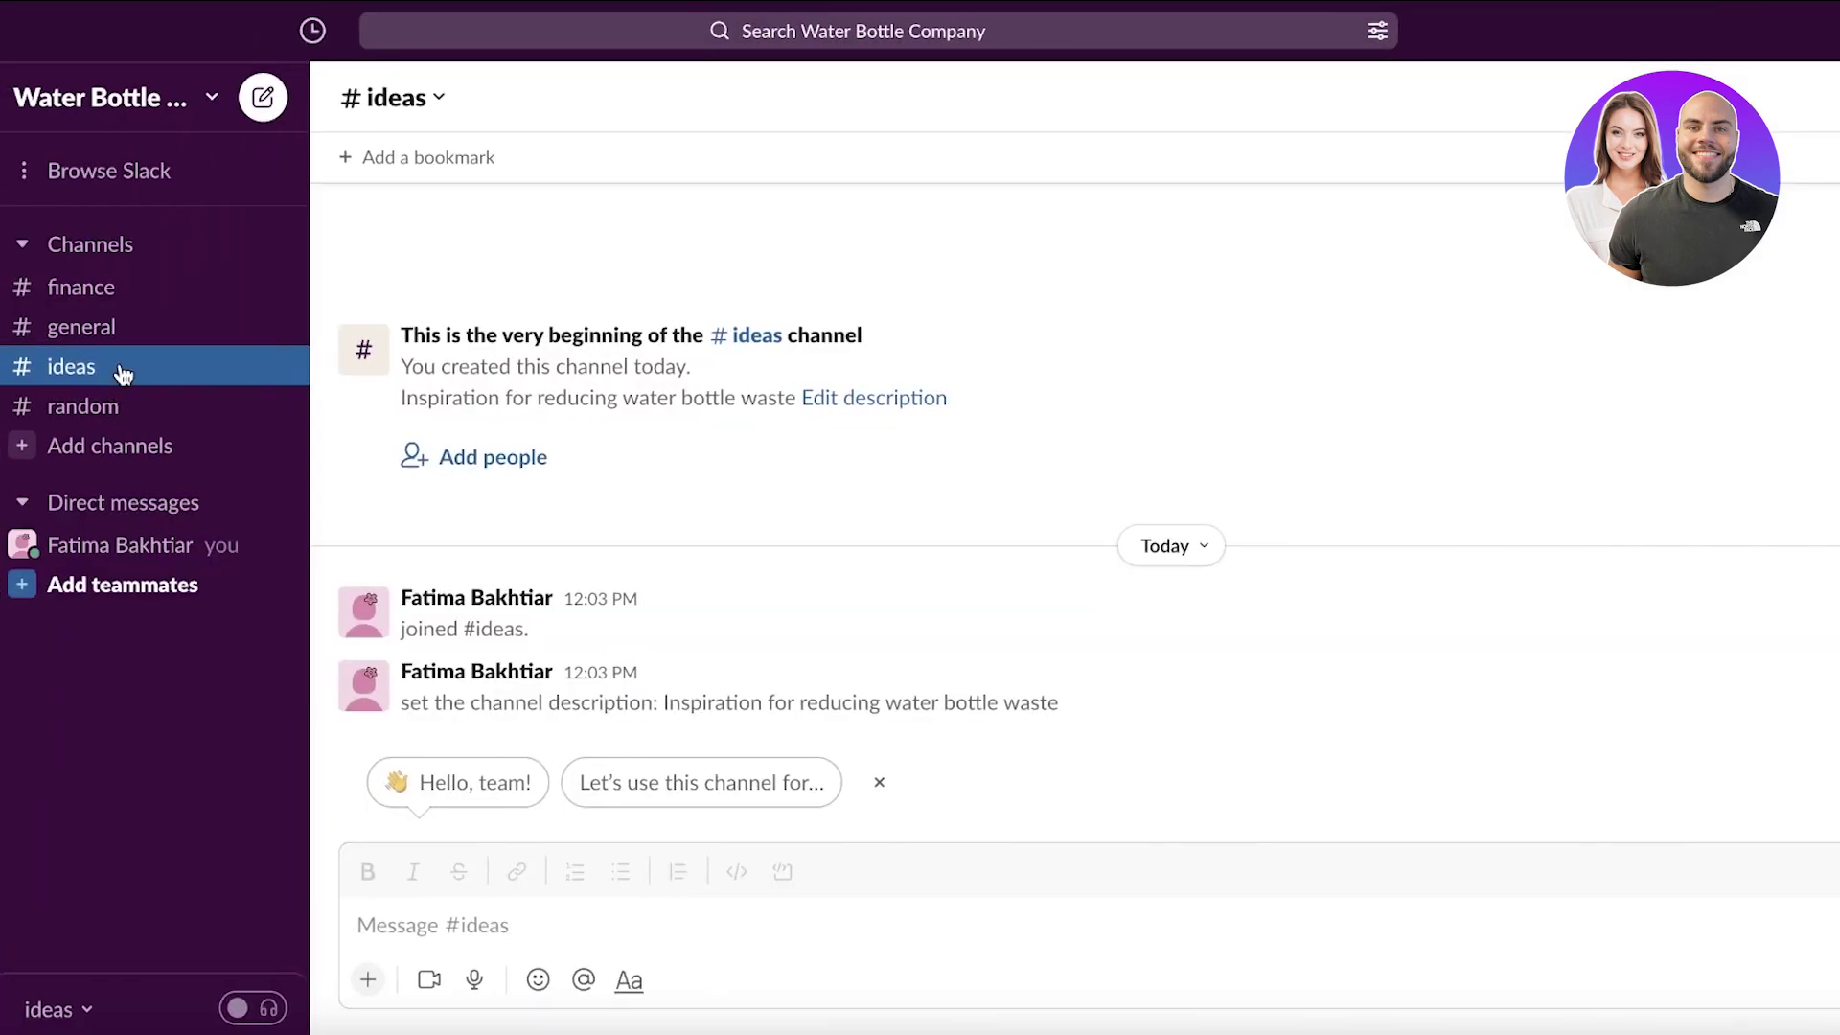
# - Move from #ideas through #general to the #finance channel
pyautogui.click(123, 373)
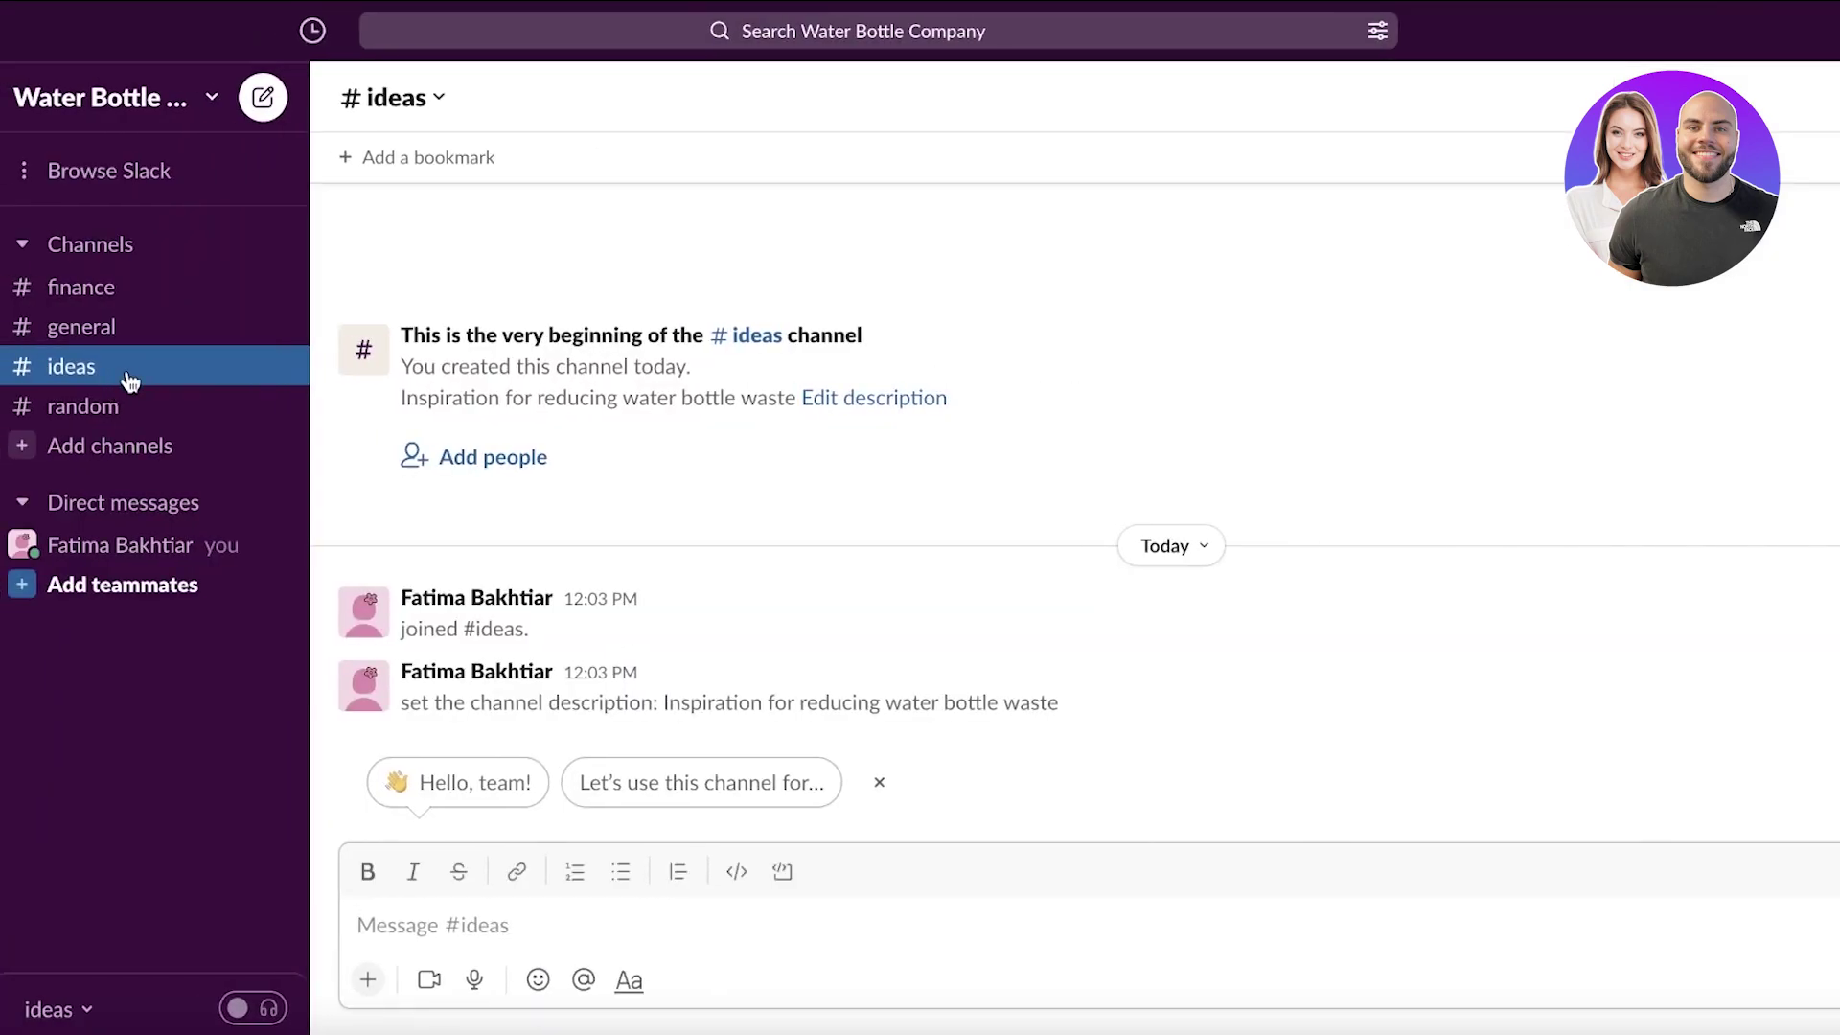
pyautogui.click(101, 326)
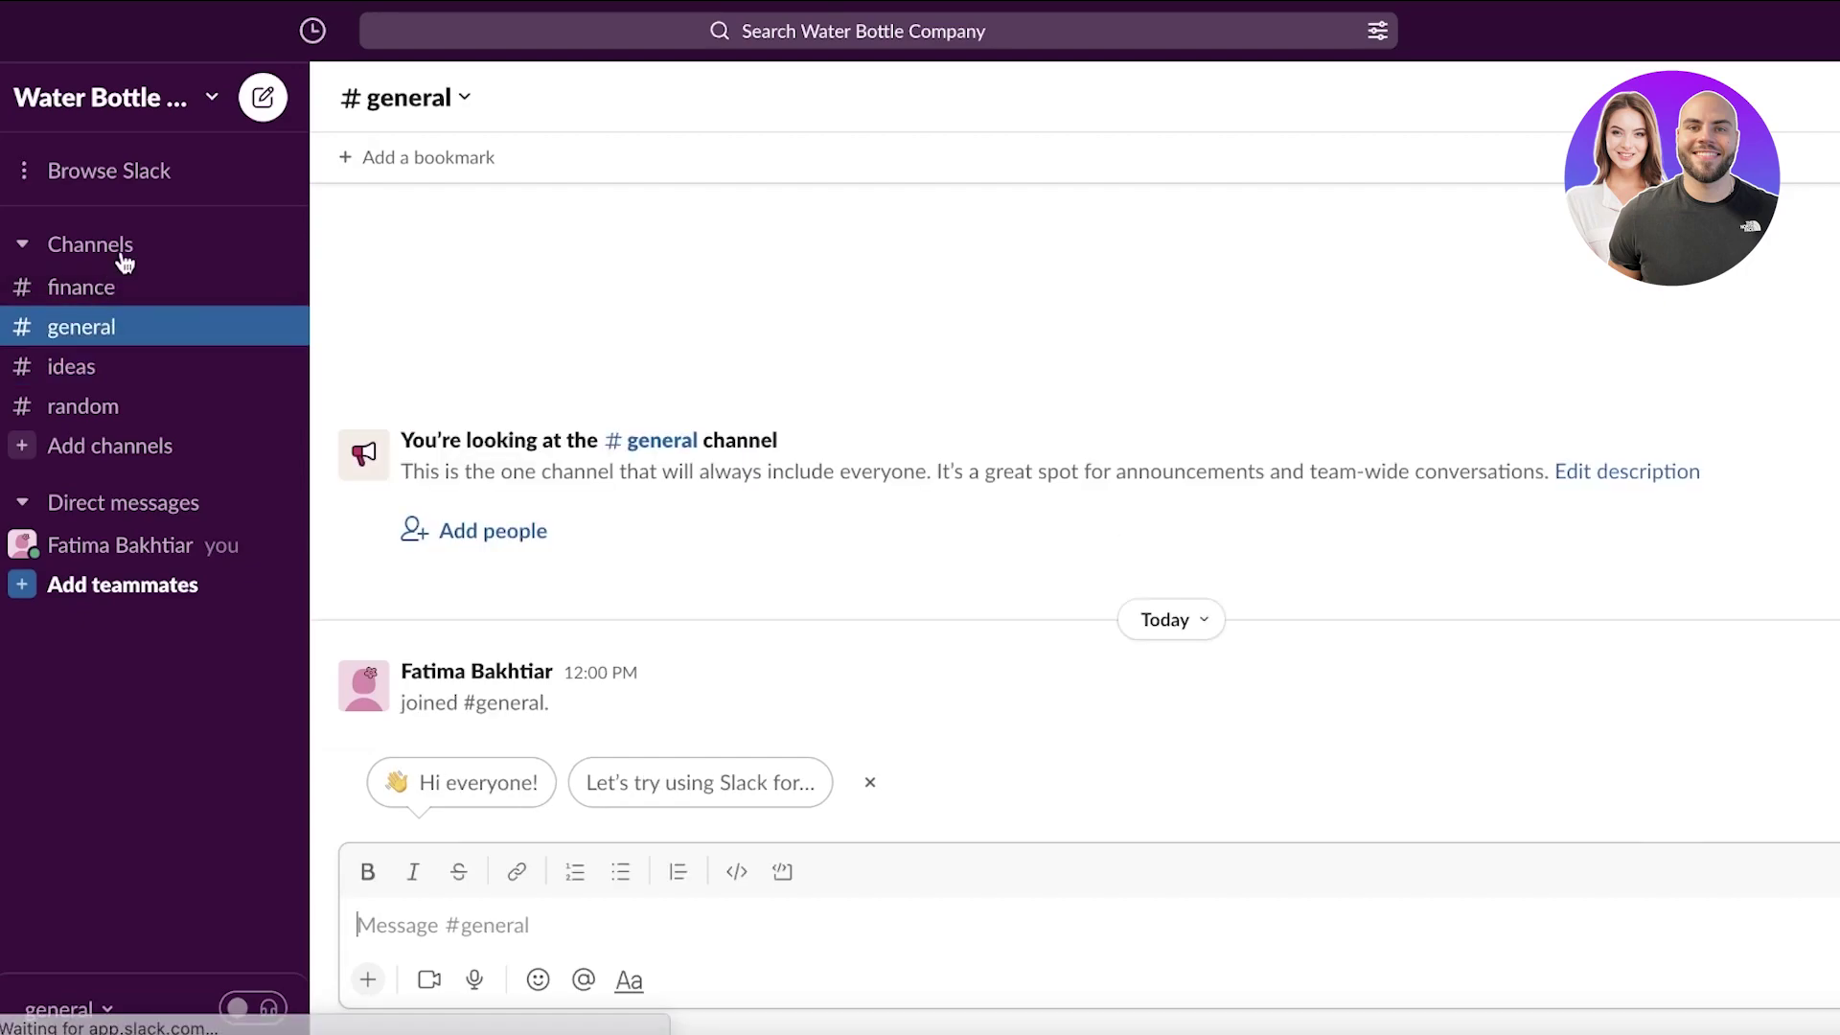
pyautogui.click(117, 505)
pyautogui.click(115, 506)
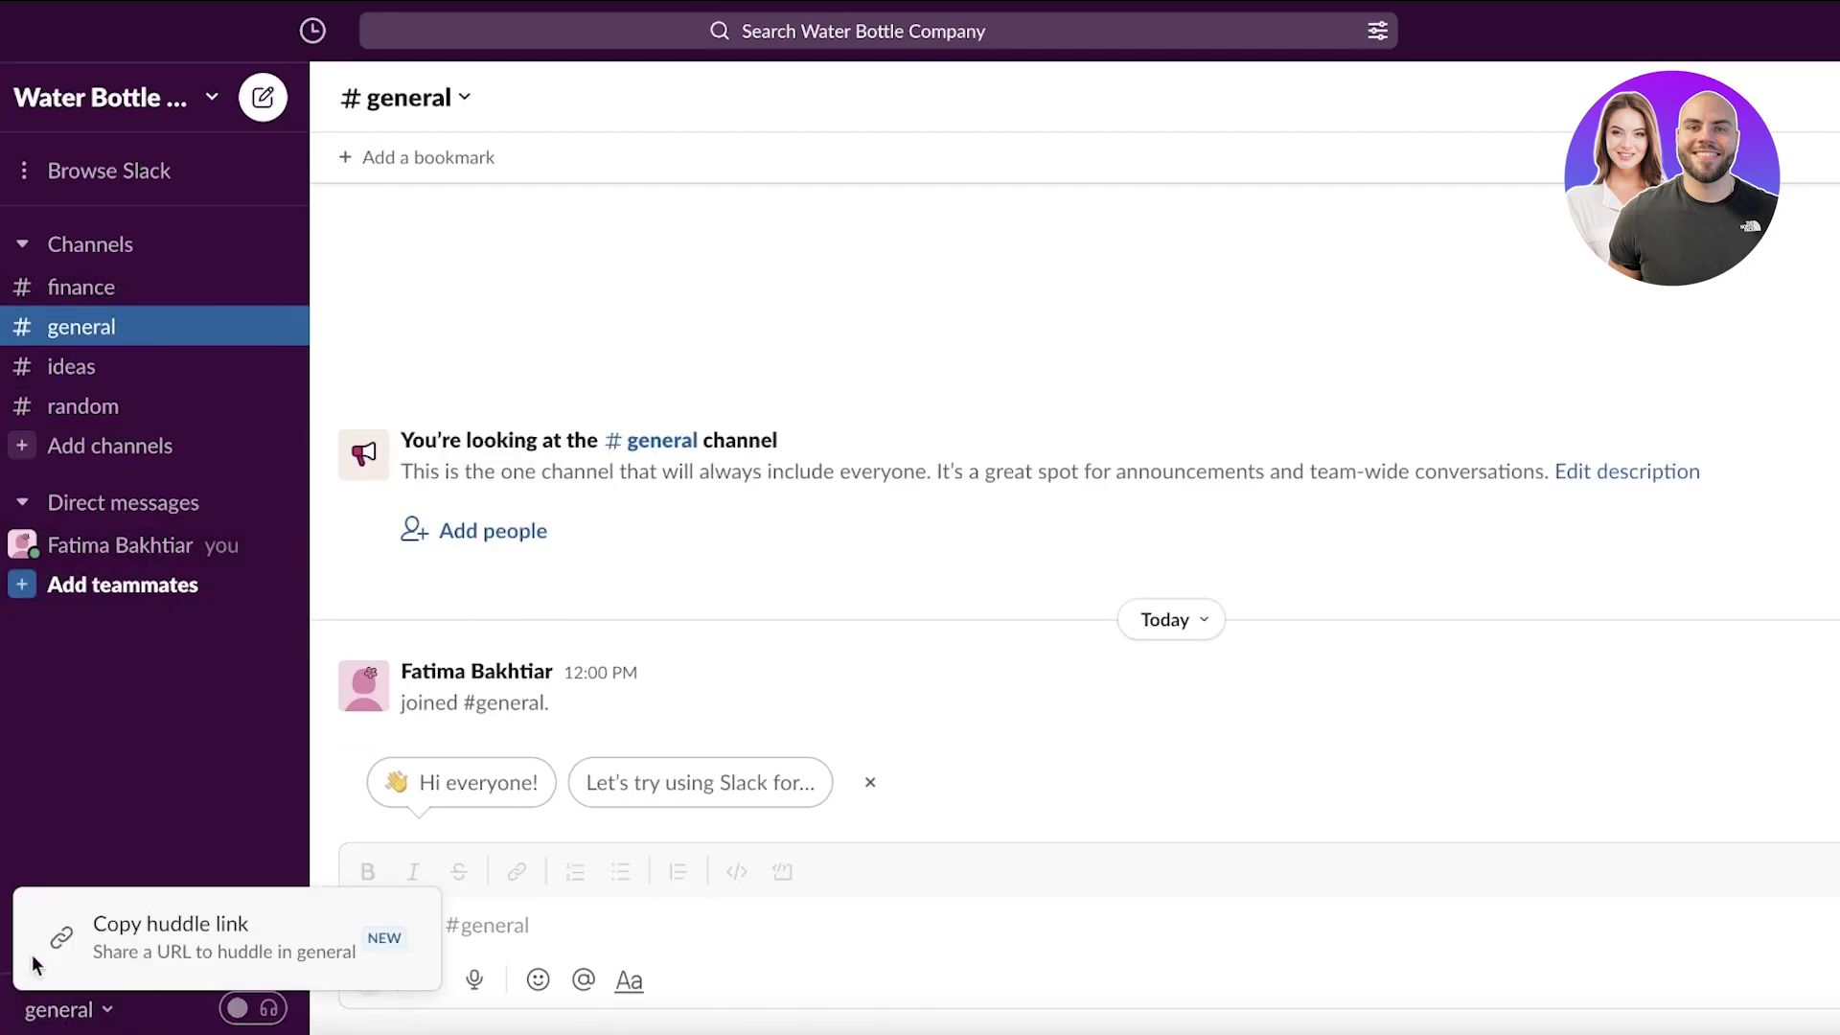
pyautogui.click(77, 299)
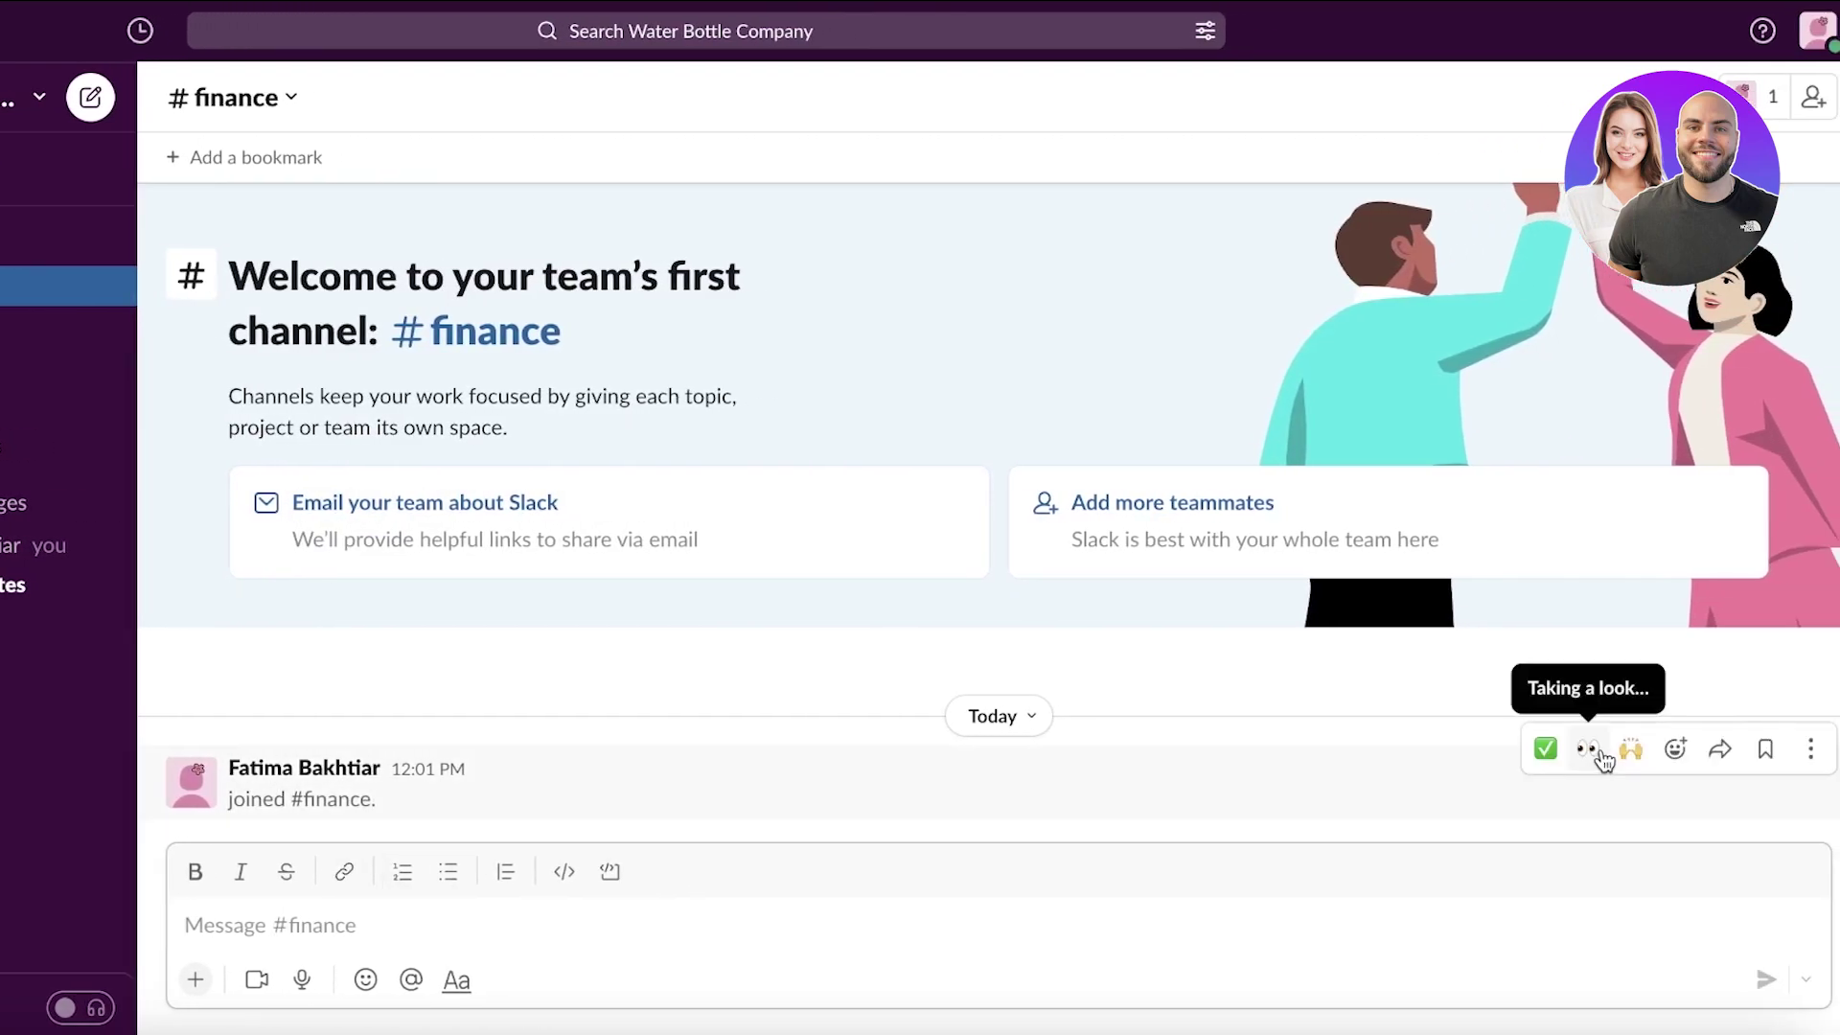
# - Check the join message's More actions menu, then open the #finance channel details
pyautogui.click(1813, 755)
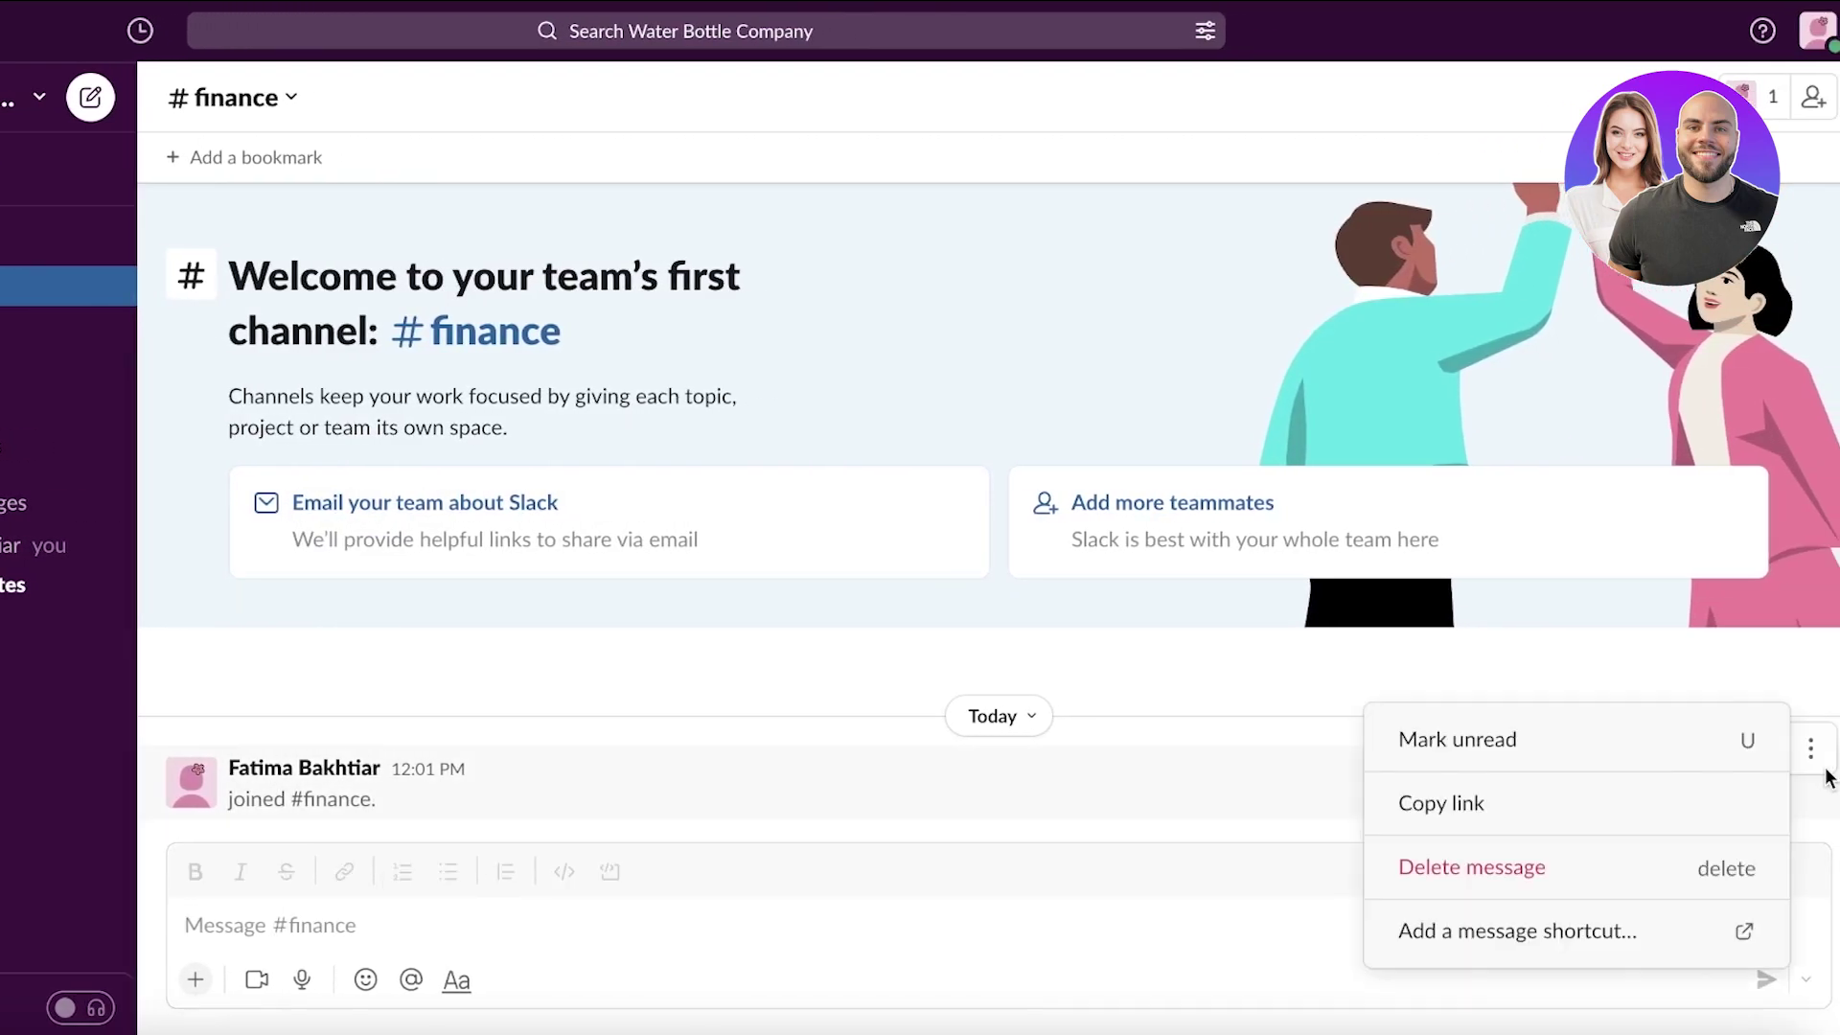
pyautogui.click(1088, 891)
pyautogui.click(238, 107)
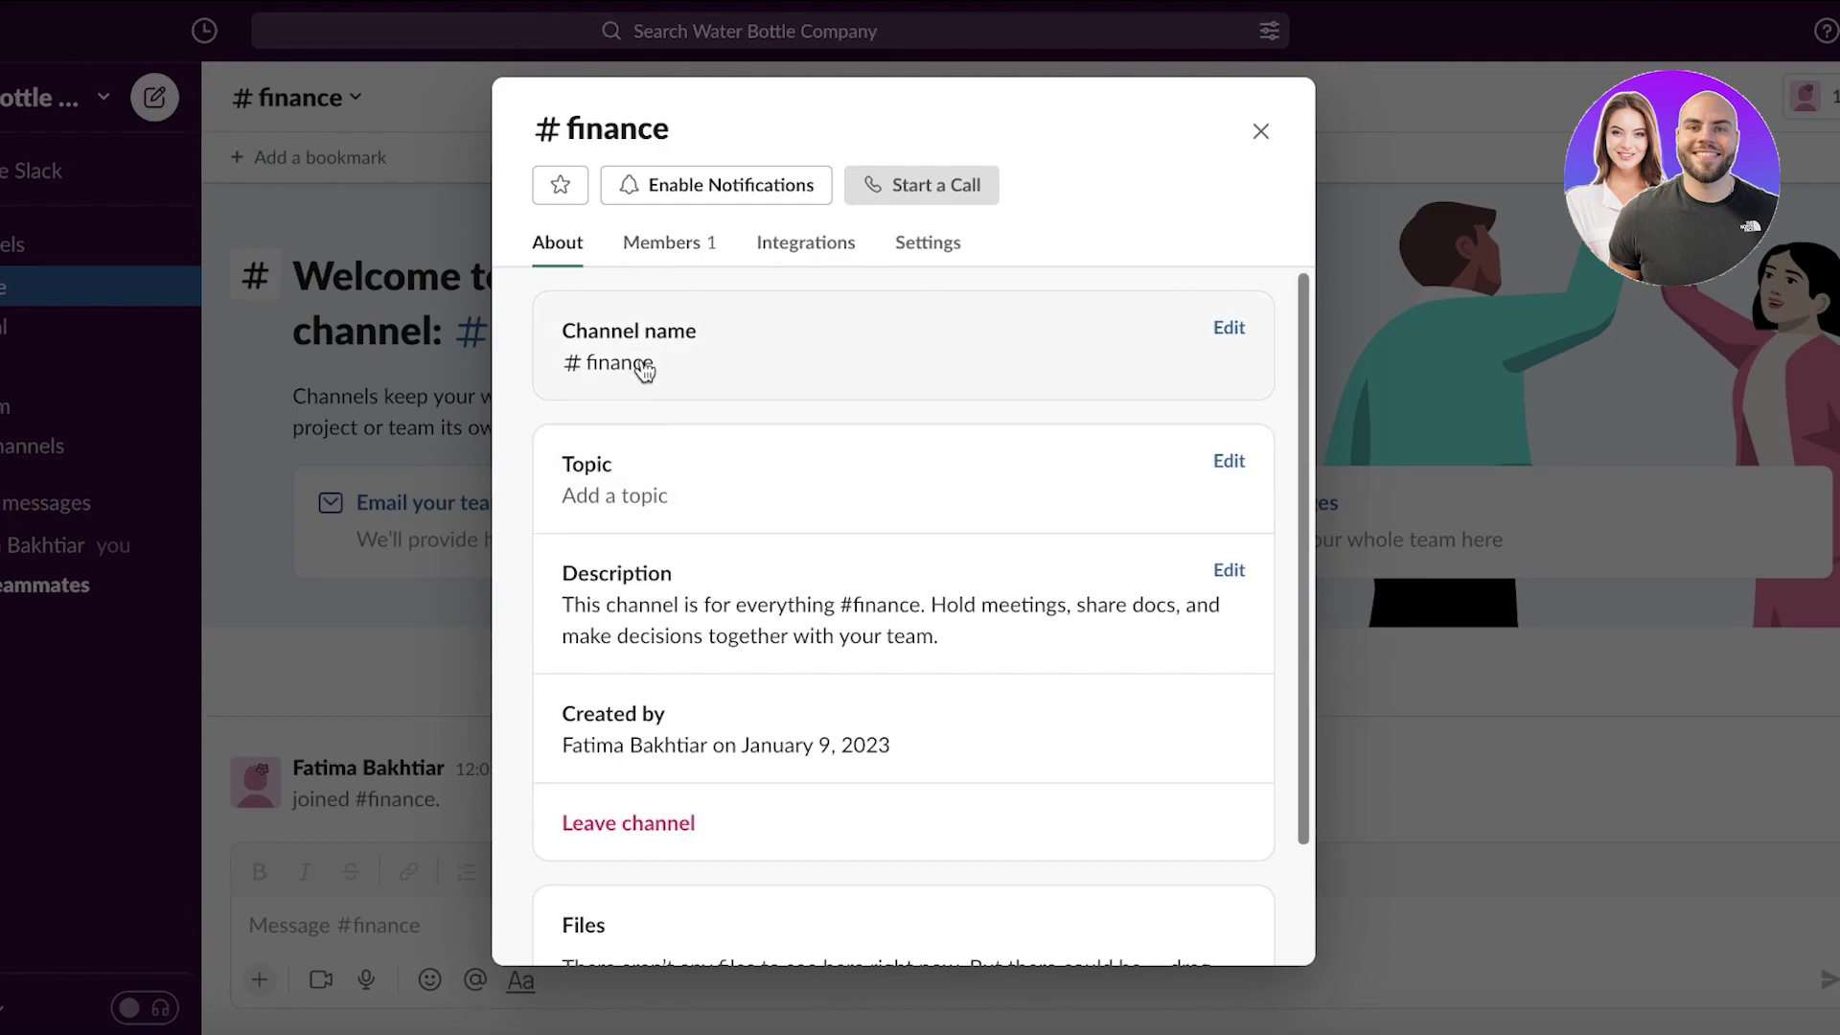
# - Review the #finance About, Members and Integrations tabs and choose Add an App
pyautogui.scroll(-3, 661, 575)
pyautogui.scroll(3, 661, 623)
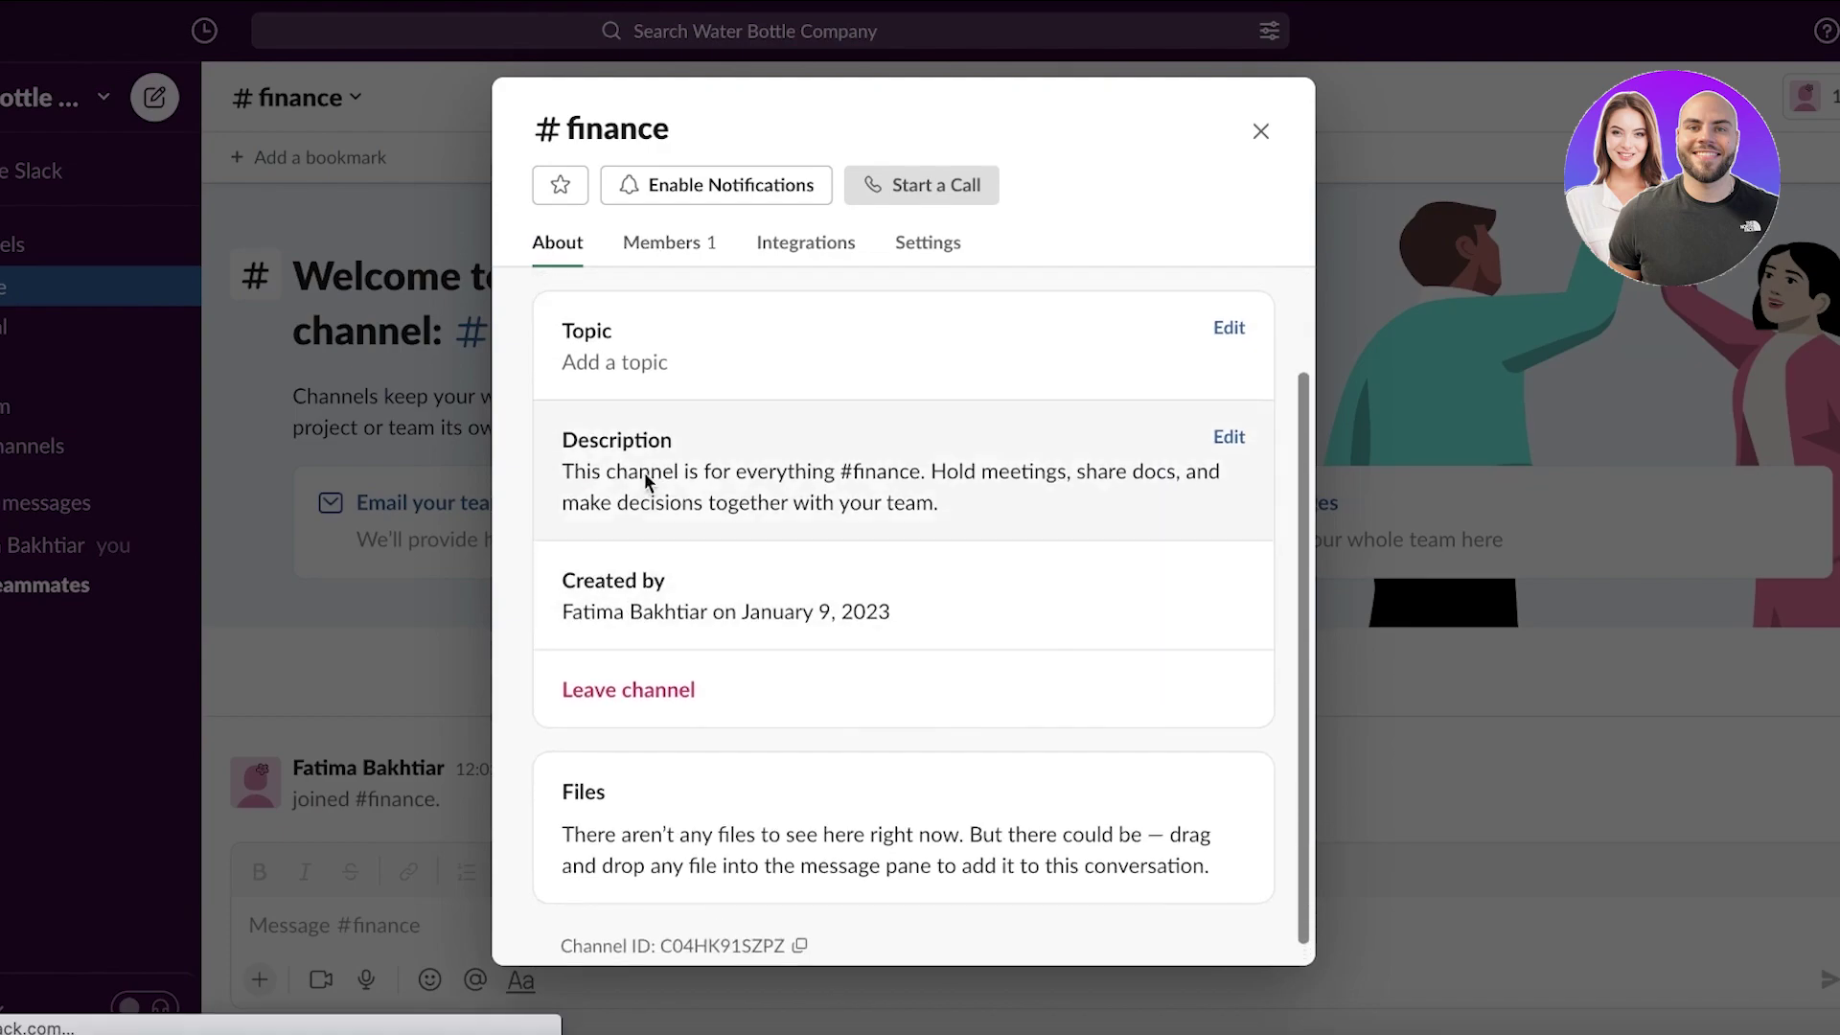
pyautogui.click(709, 251)
pyautogui.click(786, 251)
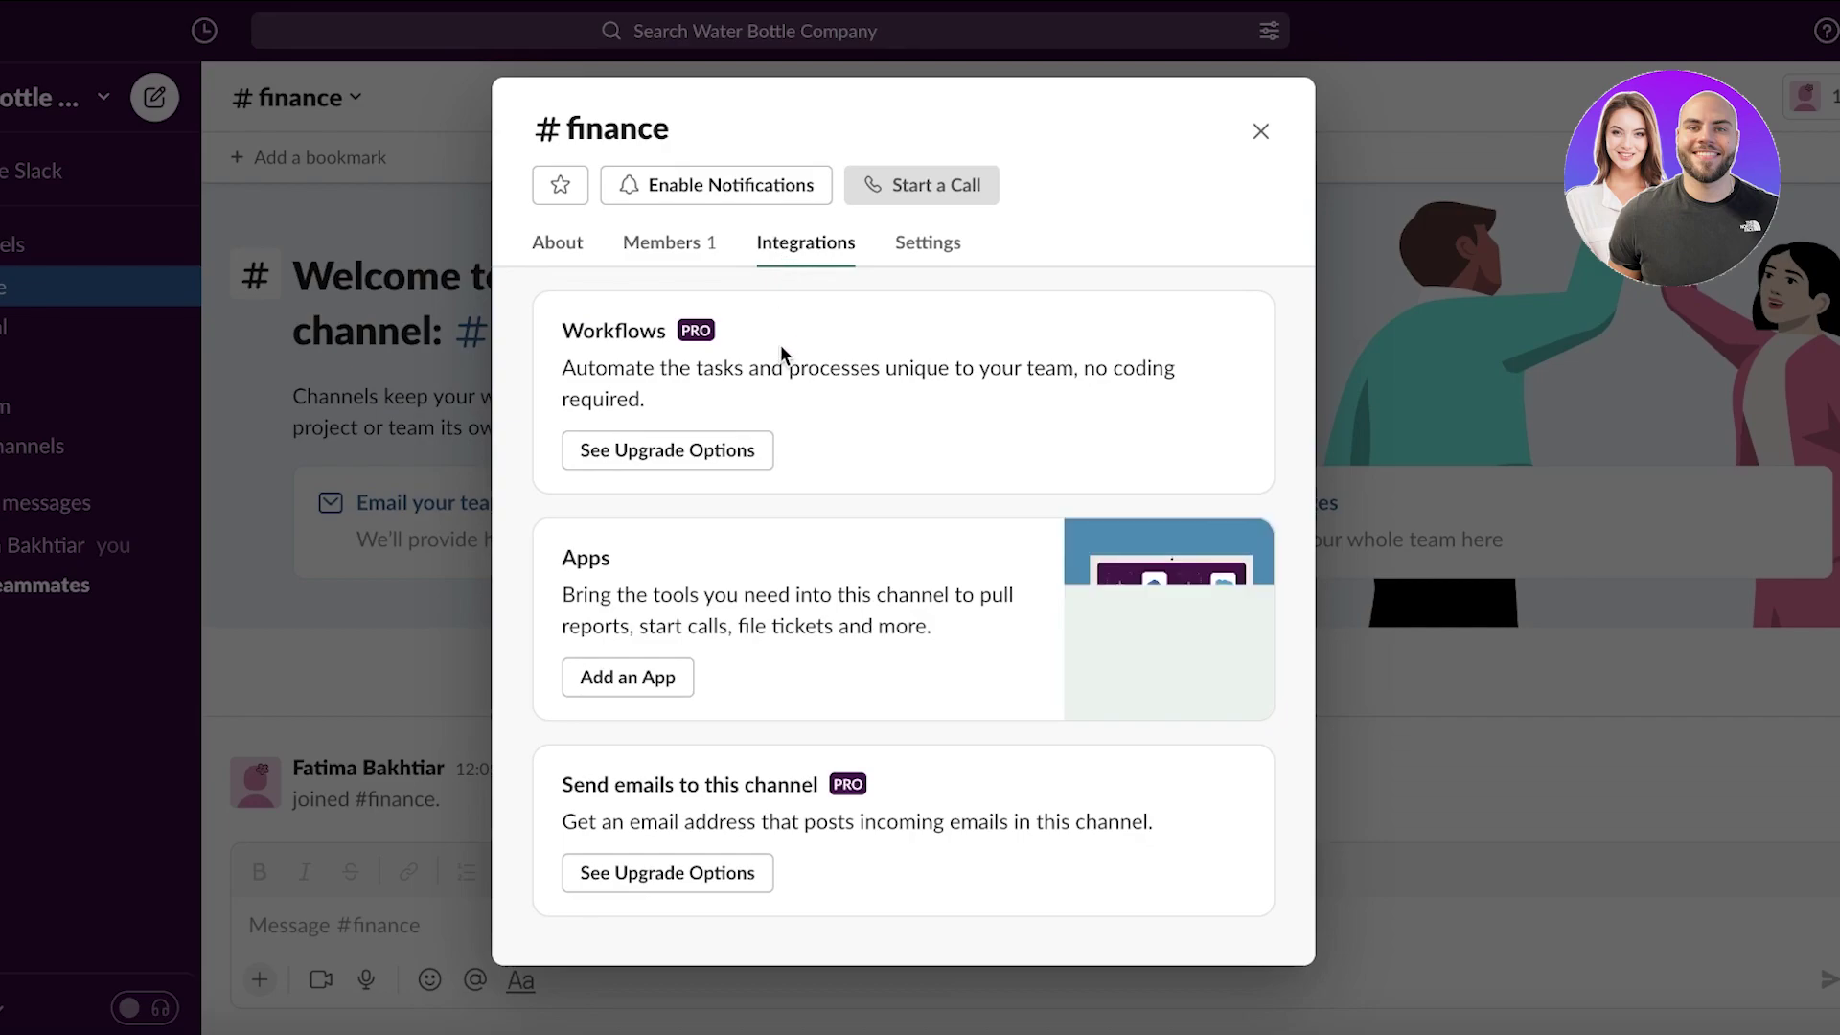
pyautogui.click(593, 685)
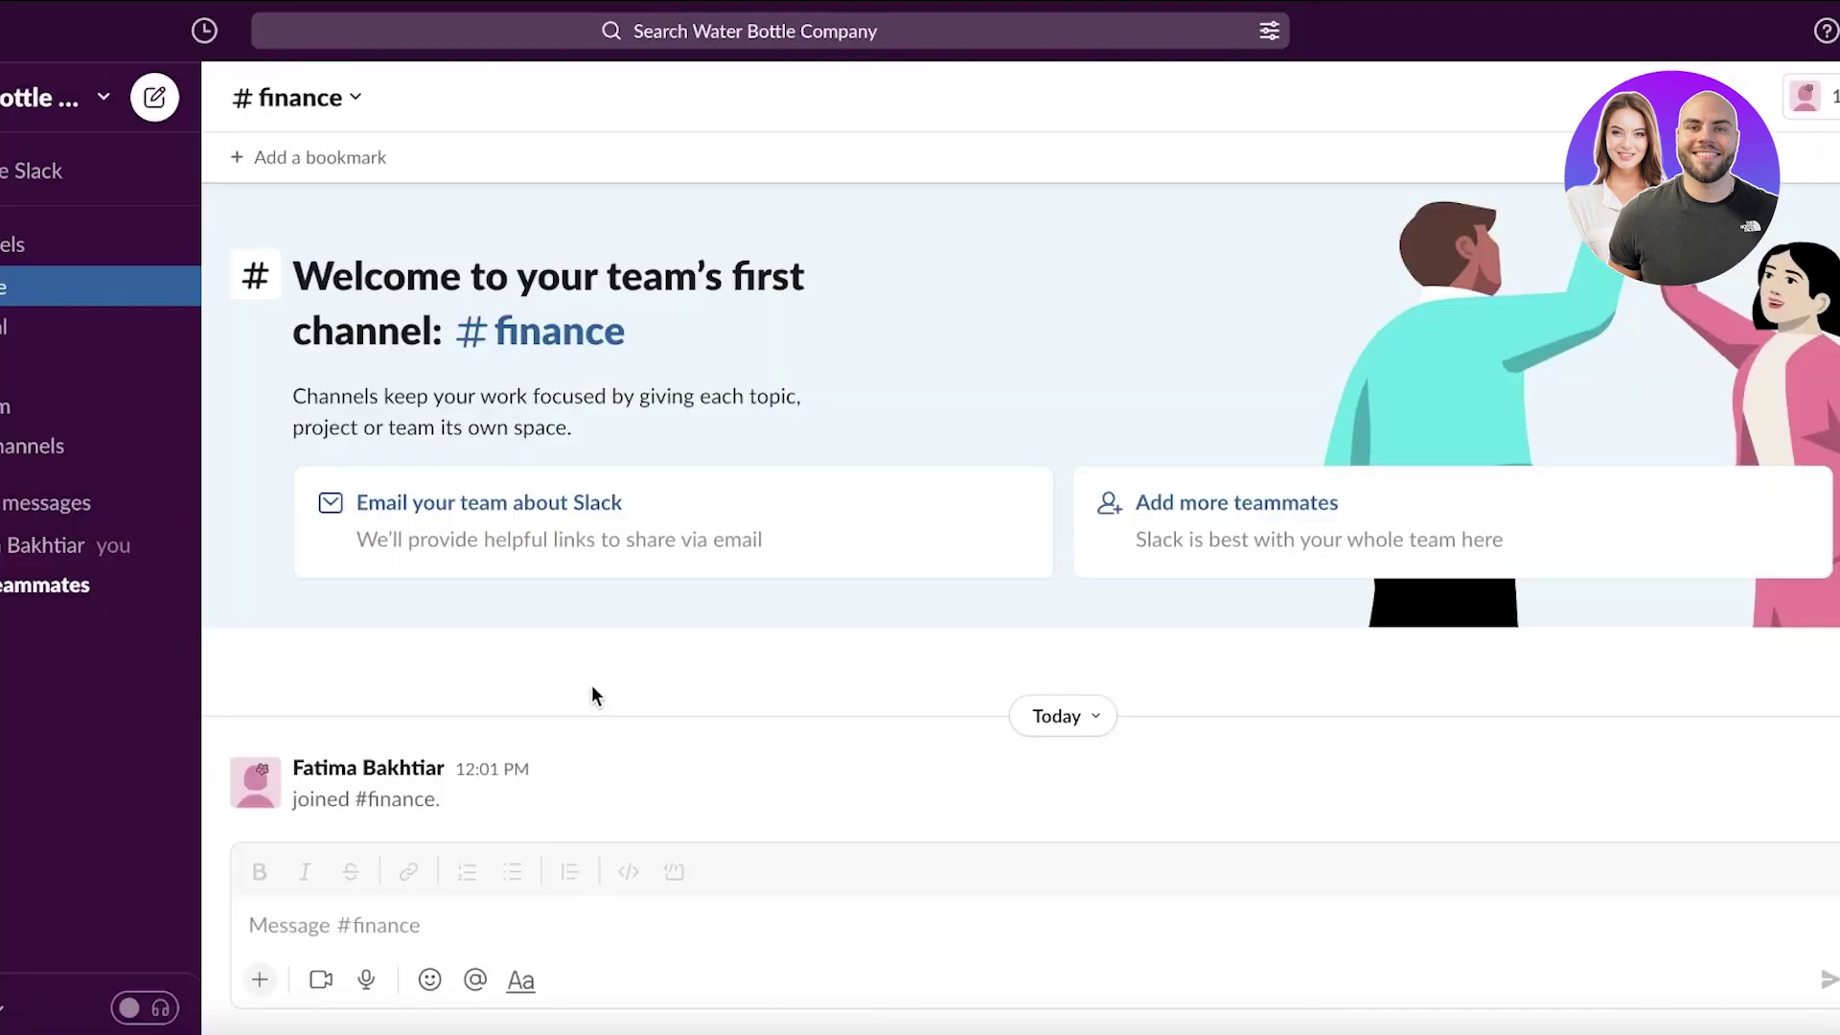
# - Scroll the Add apps list and search it for 'clickup'
pyautogui.scroll(-10, 642, 665)
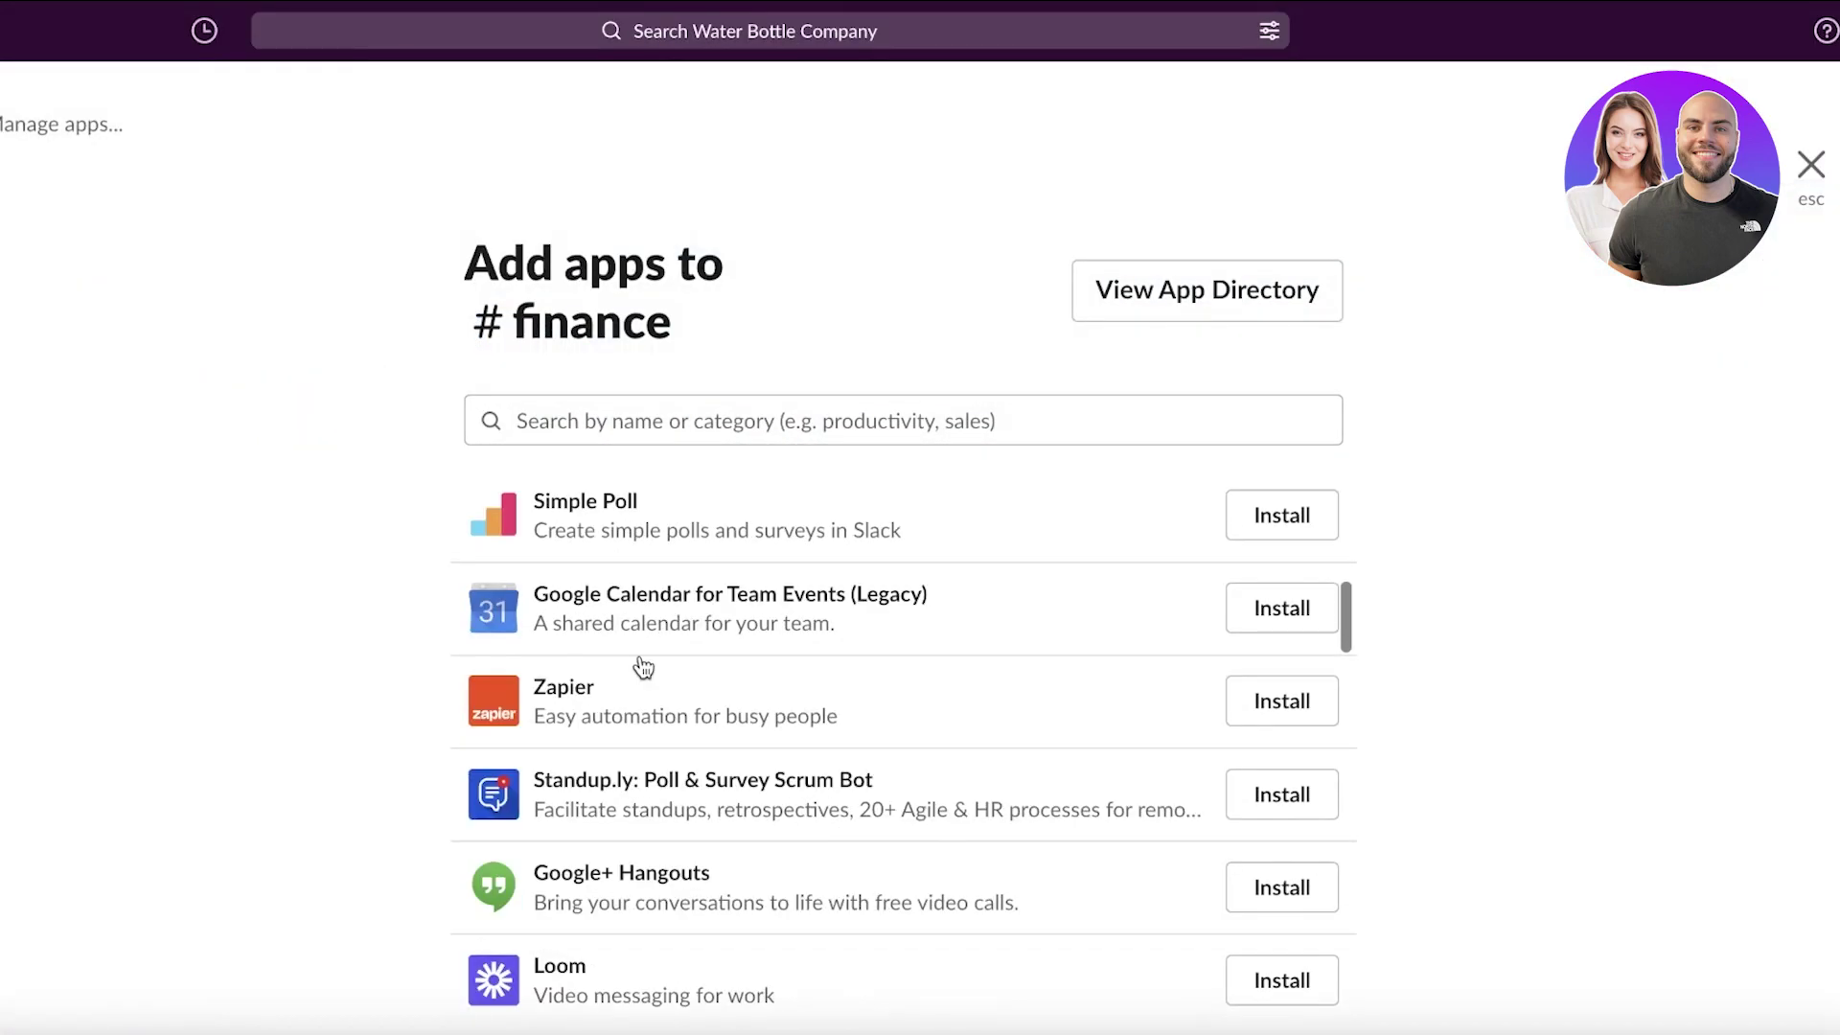
pyautogui.scroll(10, 642, 661)
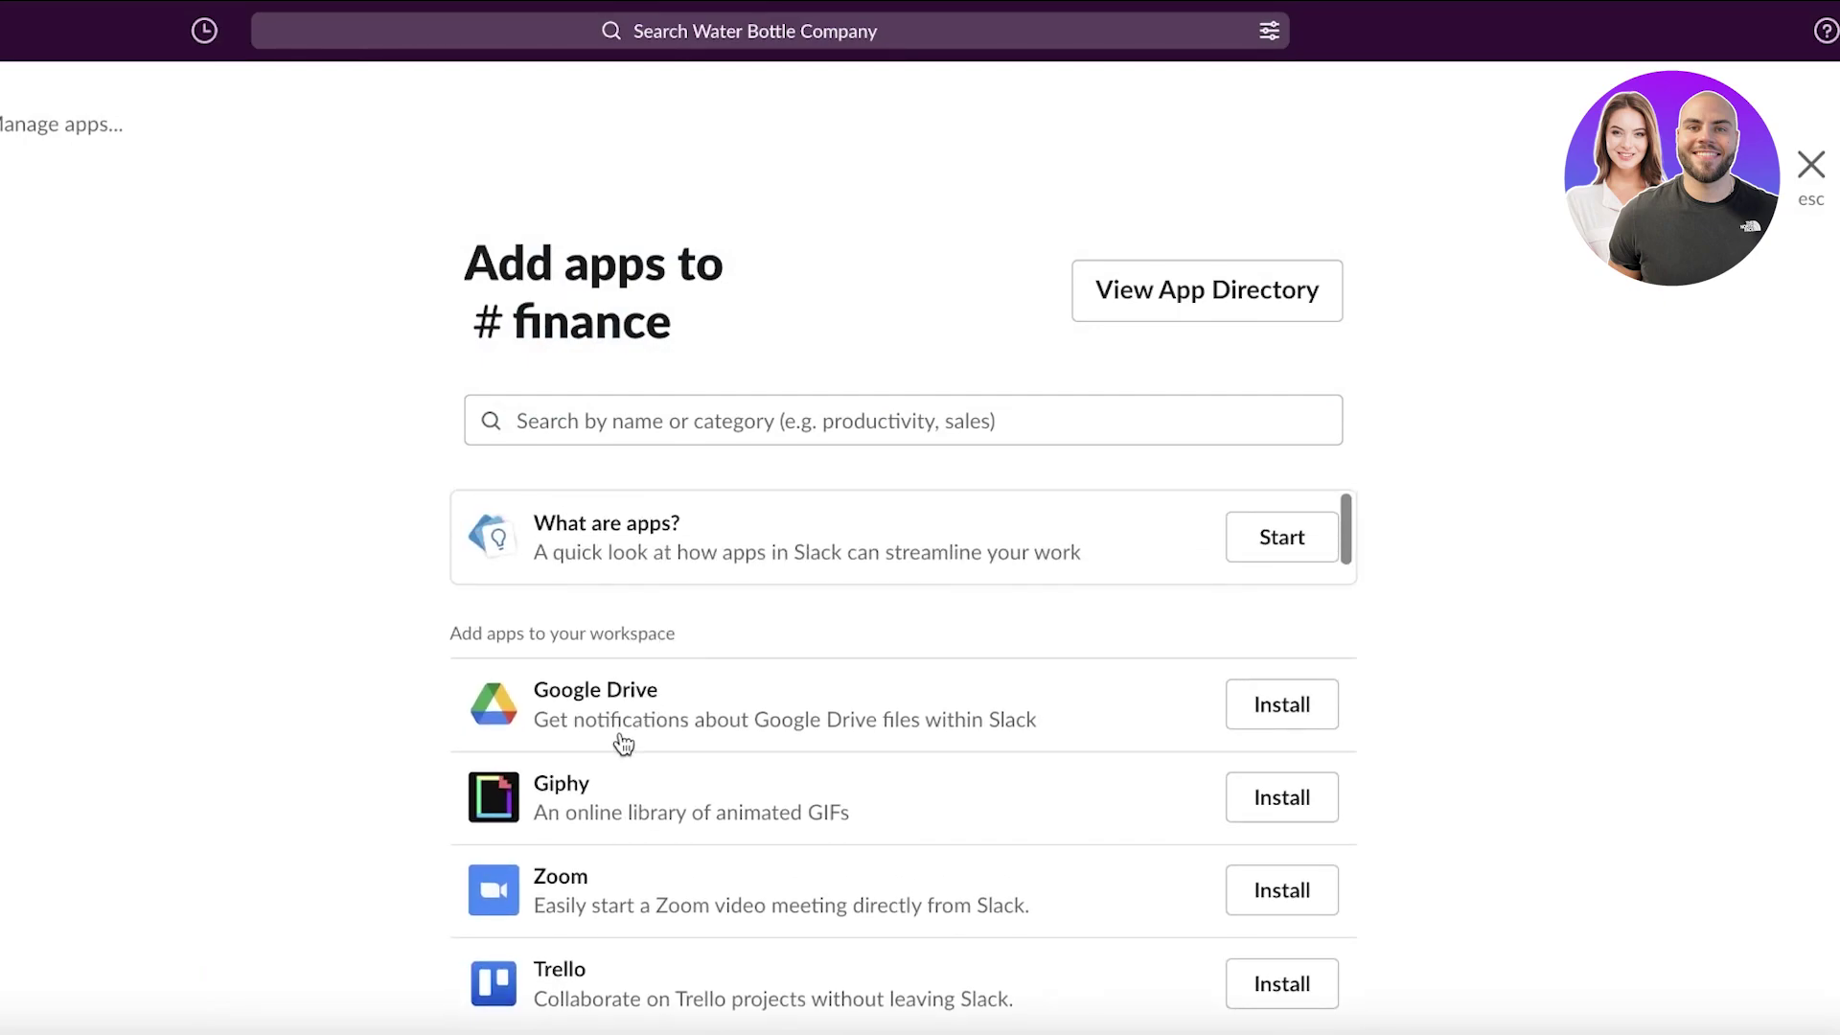
pyautogui.scroll(-10, 623, 743)
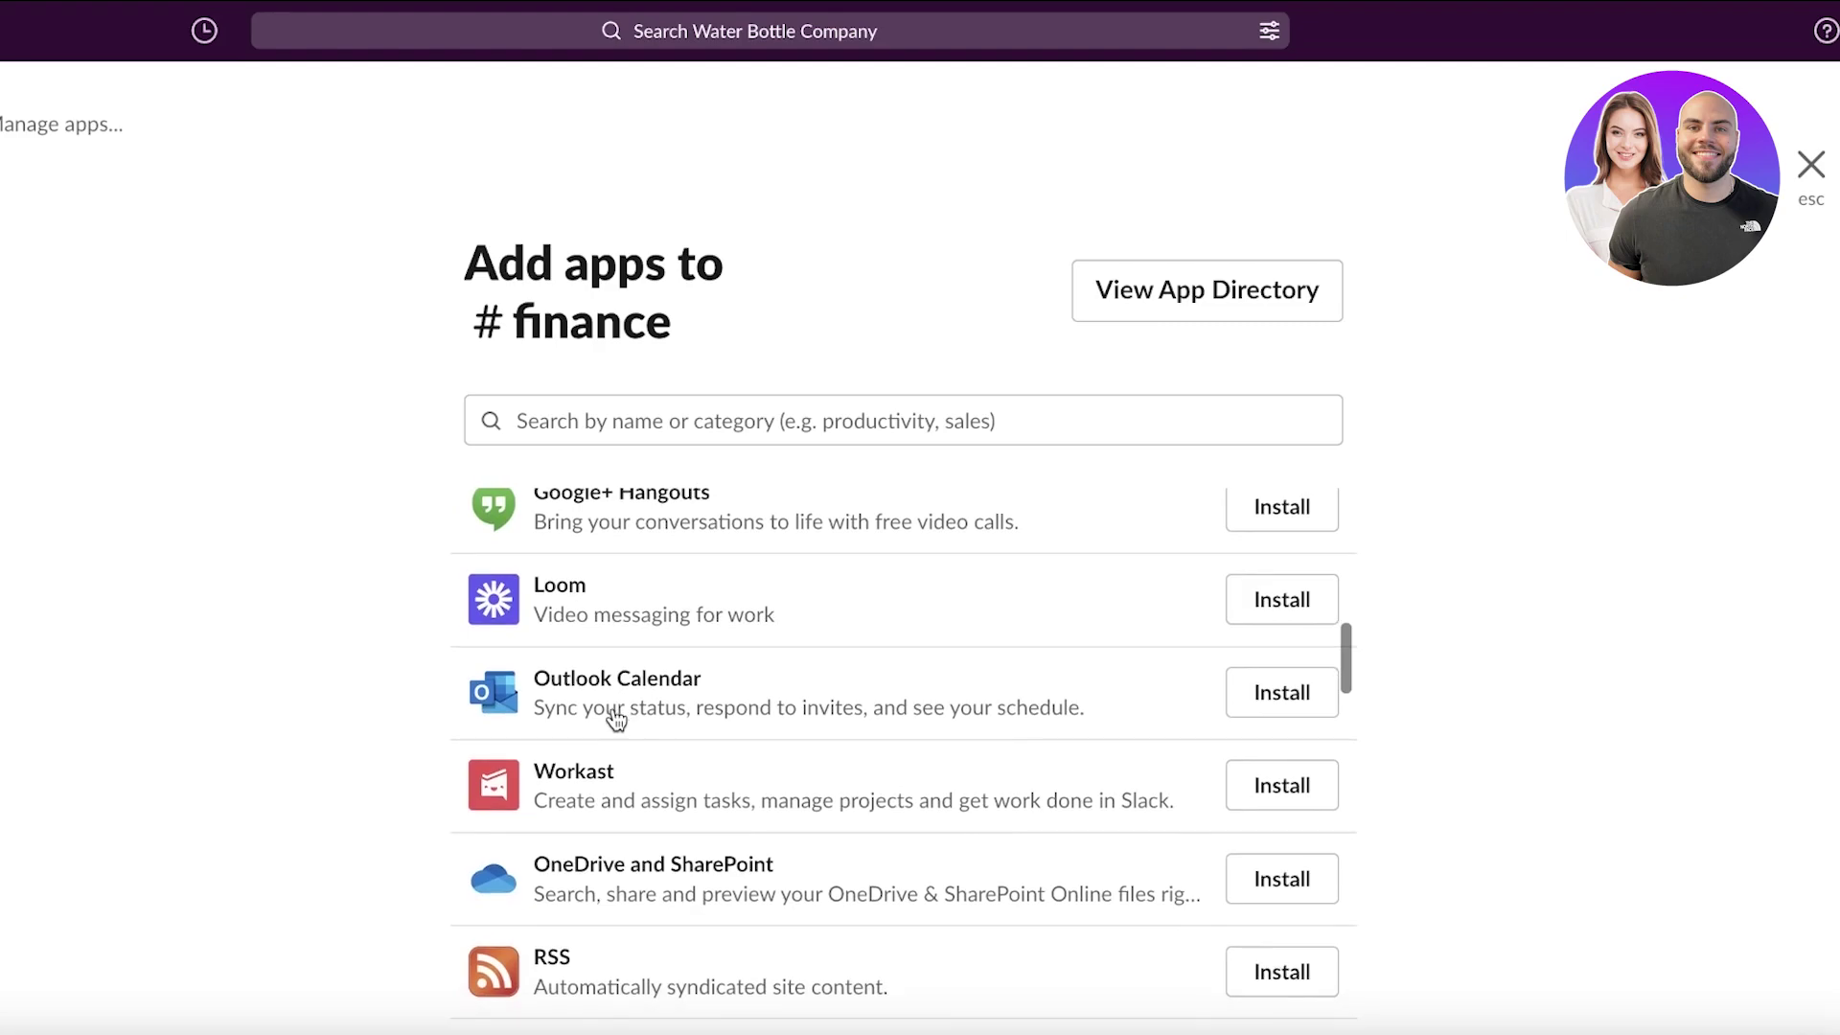
pyautogui.scroll(-10, 616, 718)
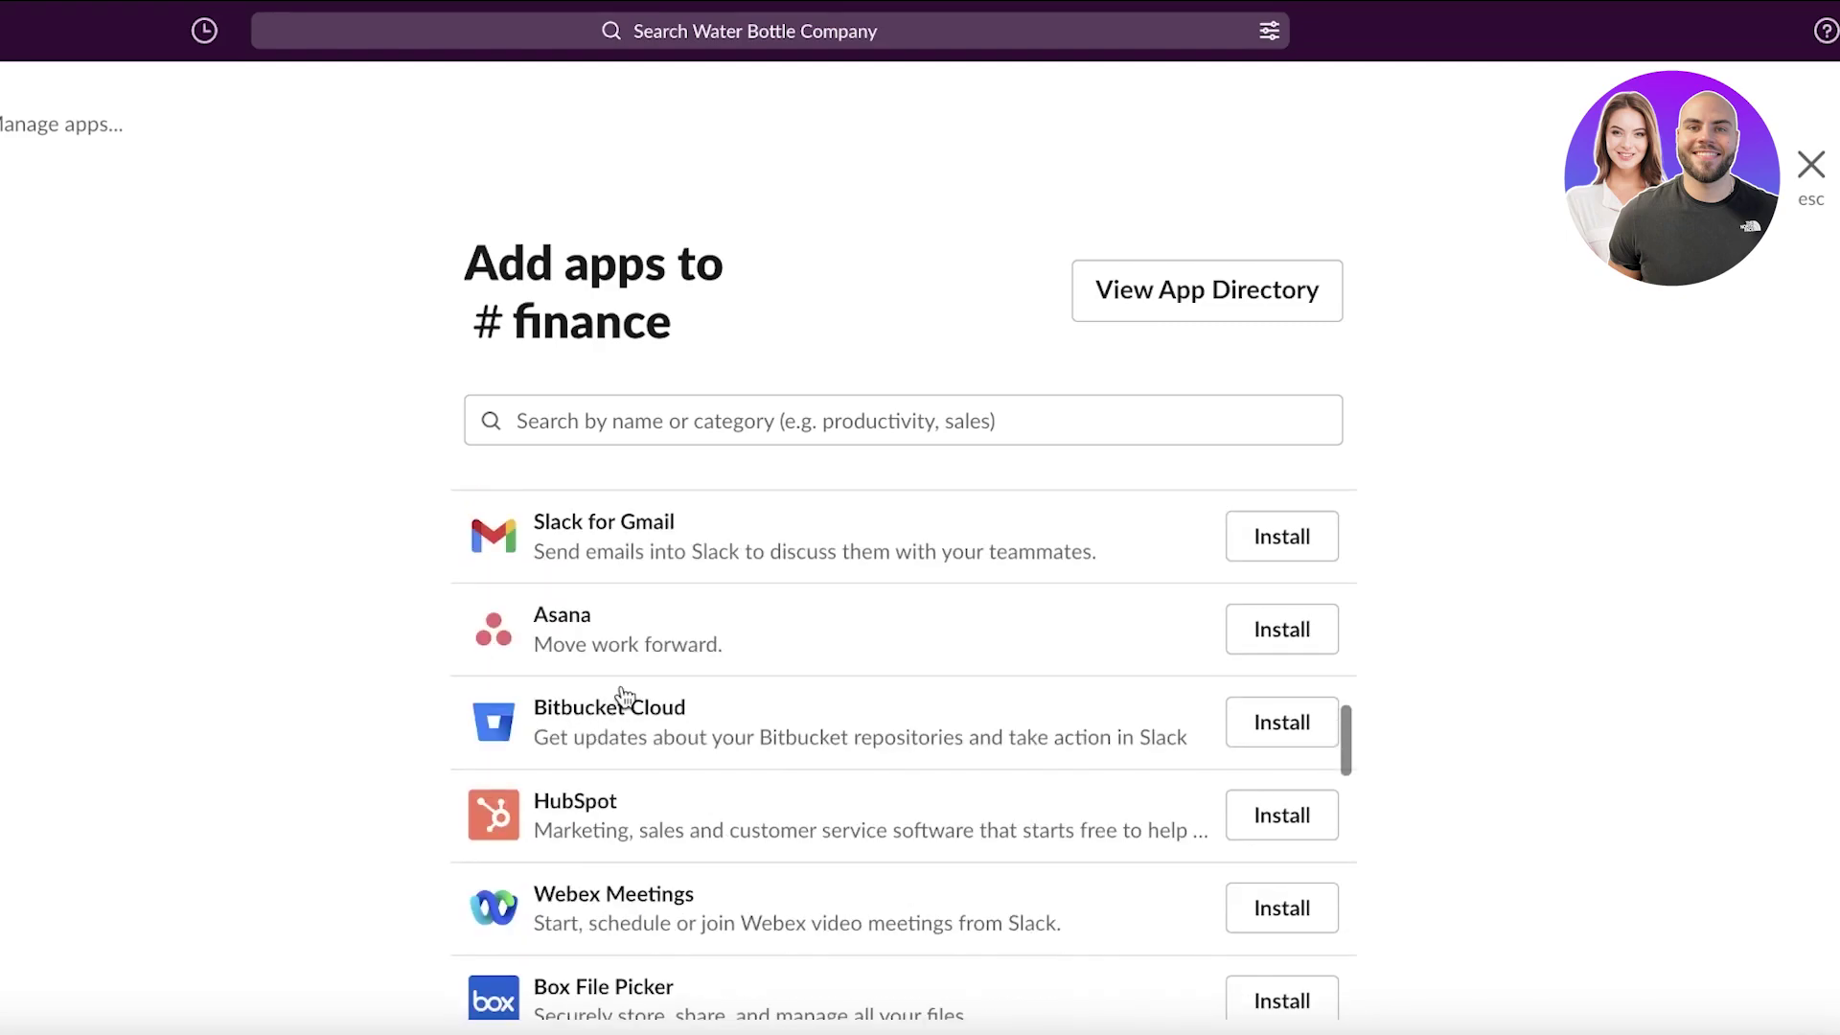
pyautogui.scroll(-1, 625, 690)
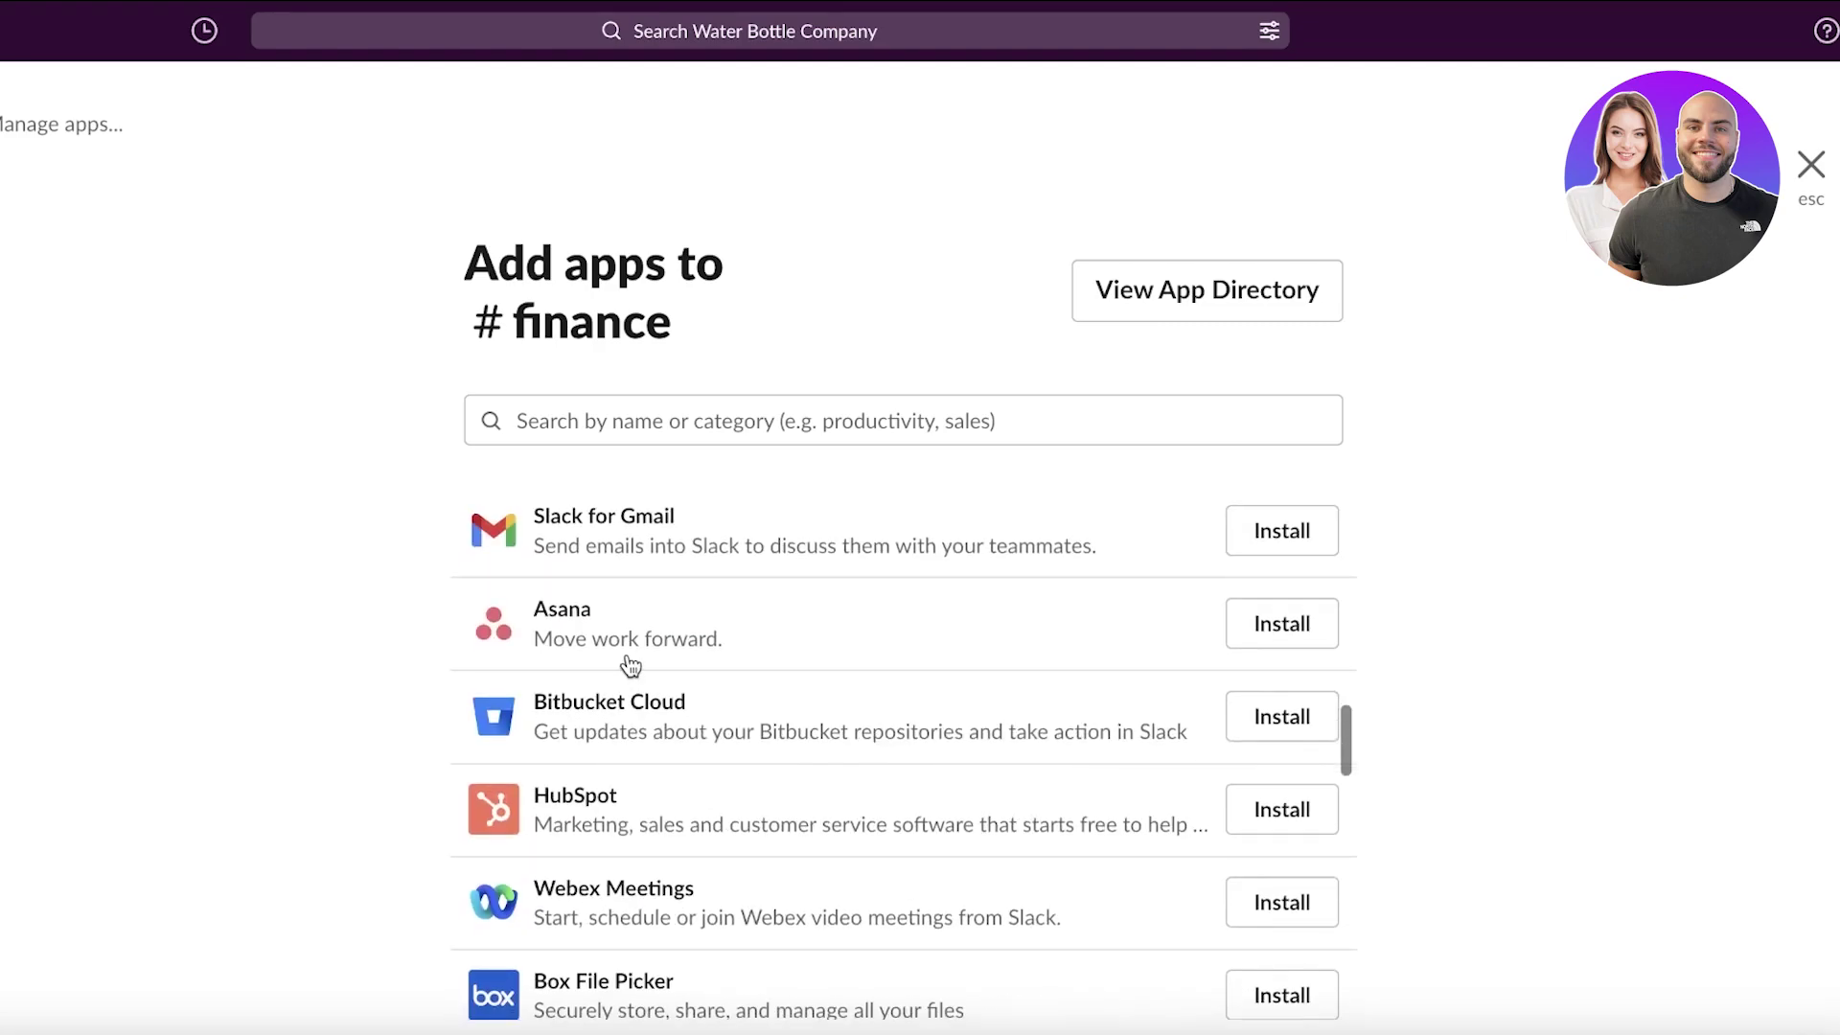
pyautogui.scroll(-10, 773, 710)
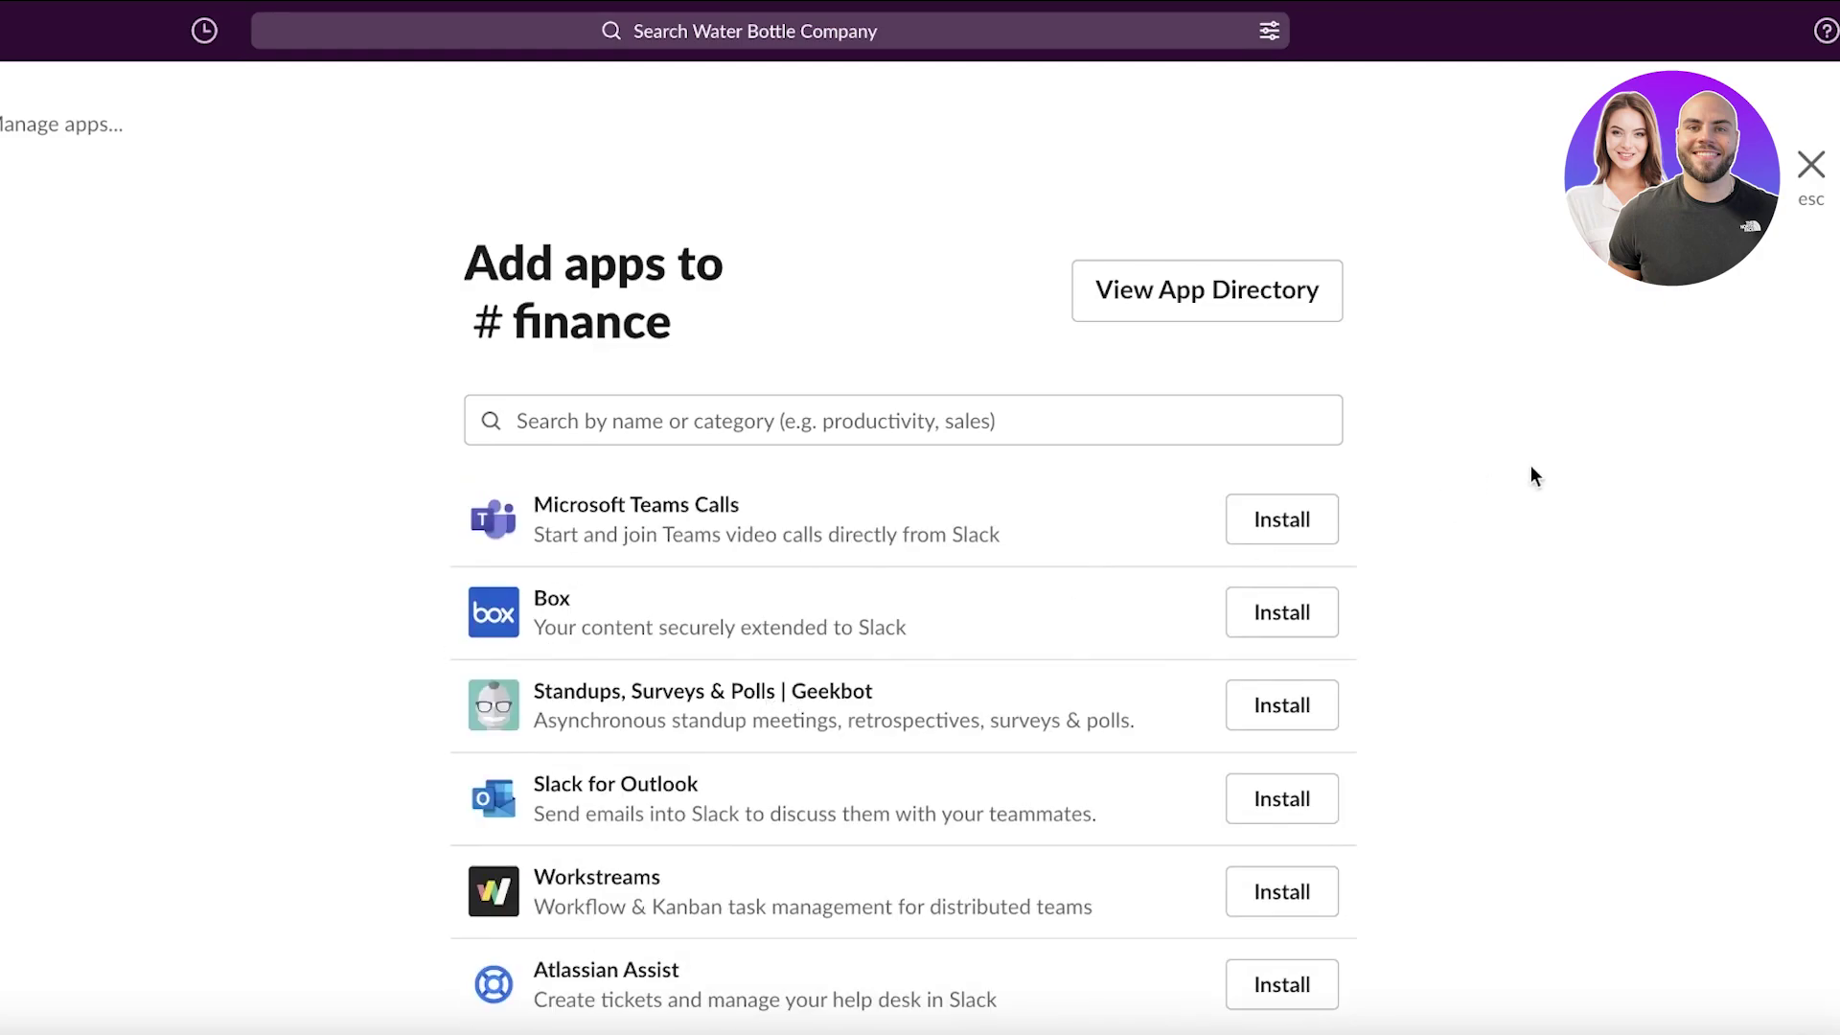
pyautogui.scroll(-10, 853, 690)
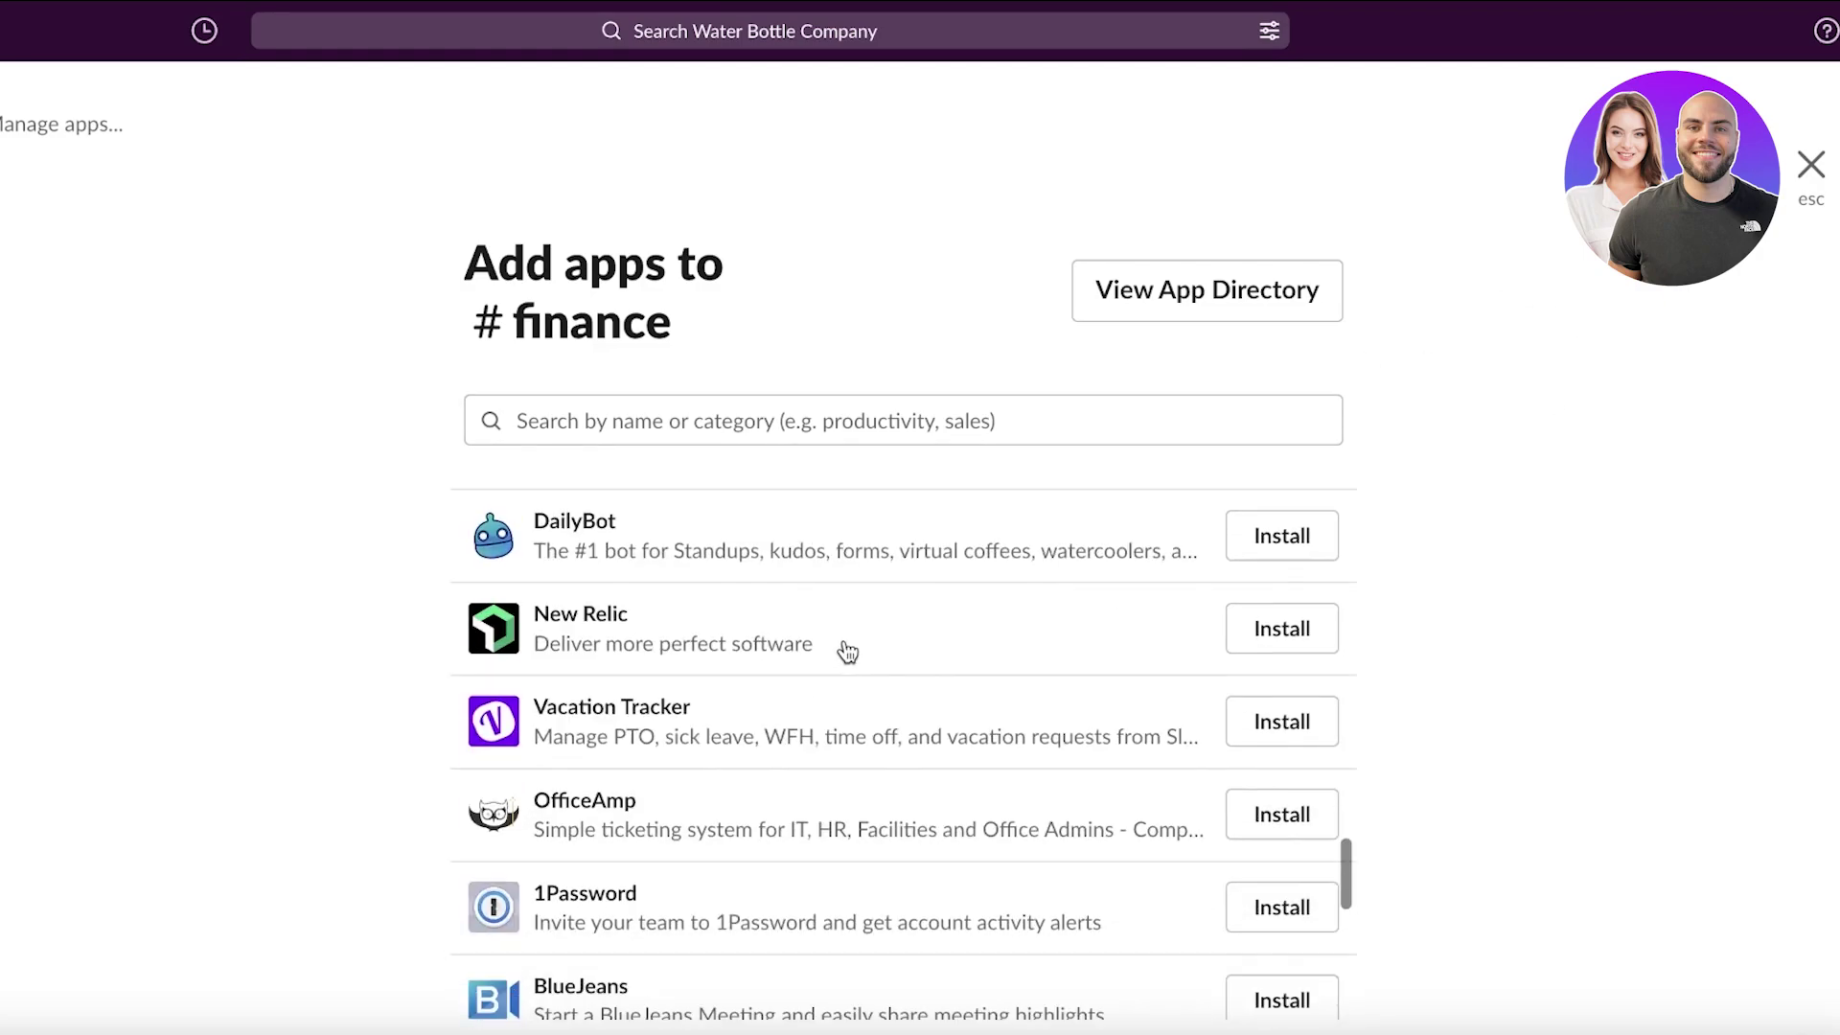
pyautogui.click(668, 412)
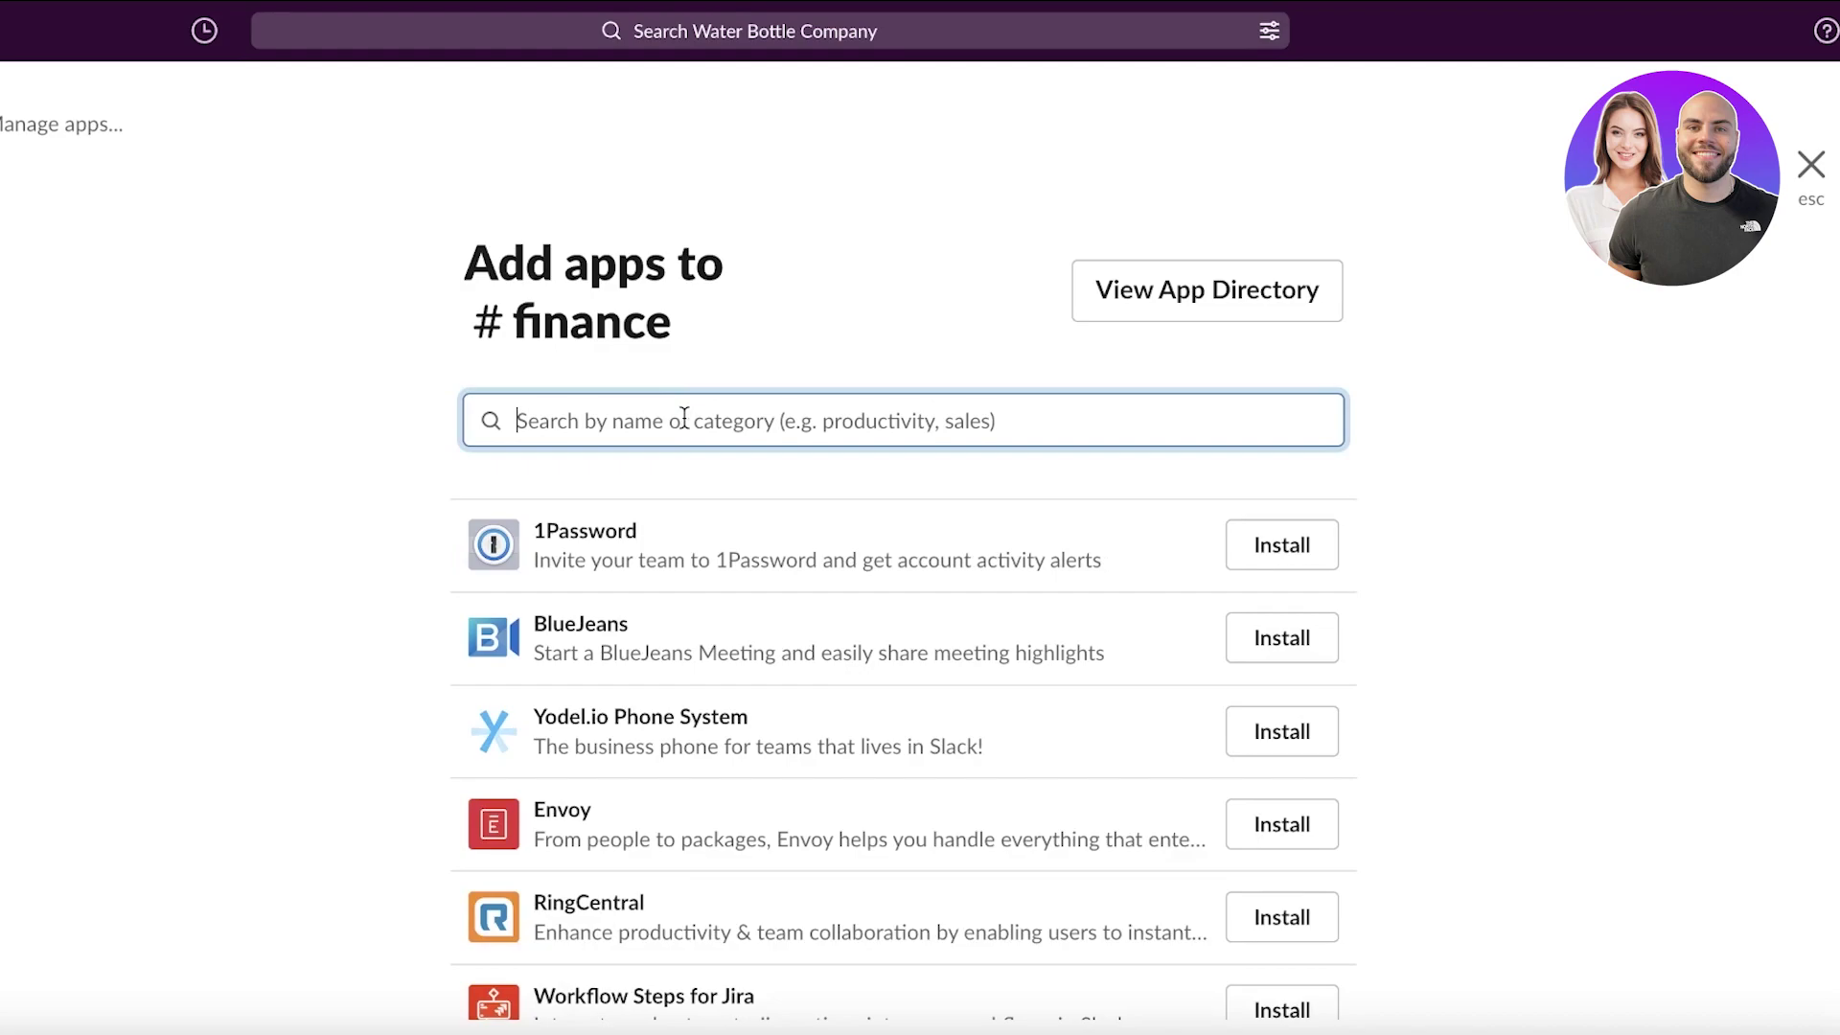
pyautogui.write('clickup')
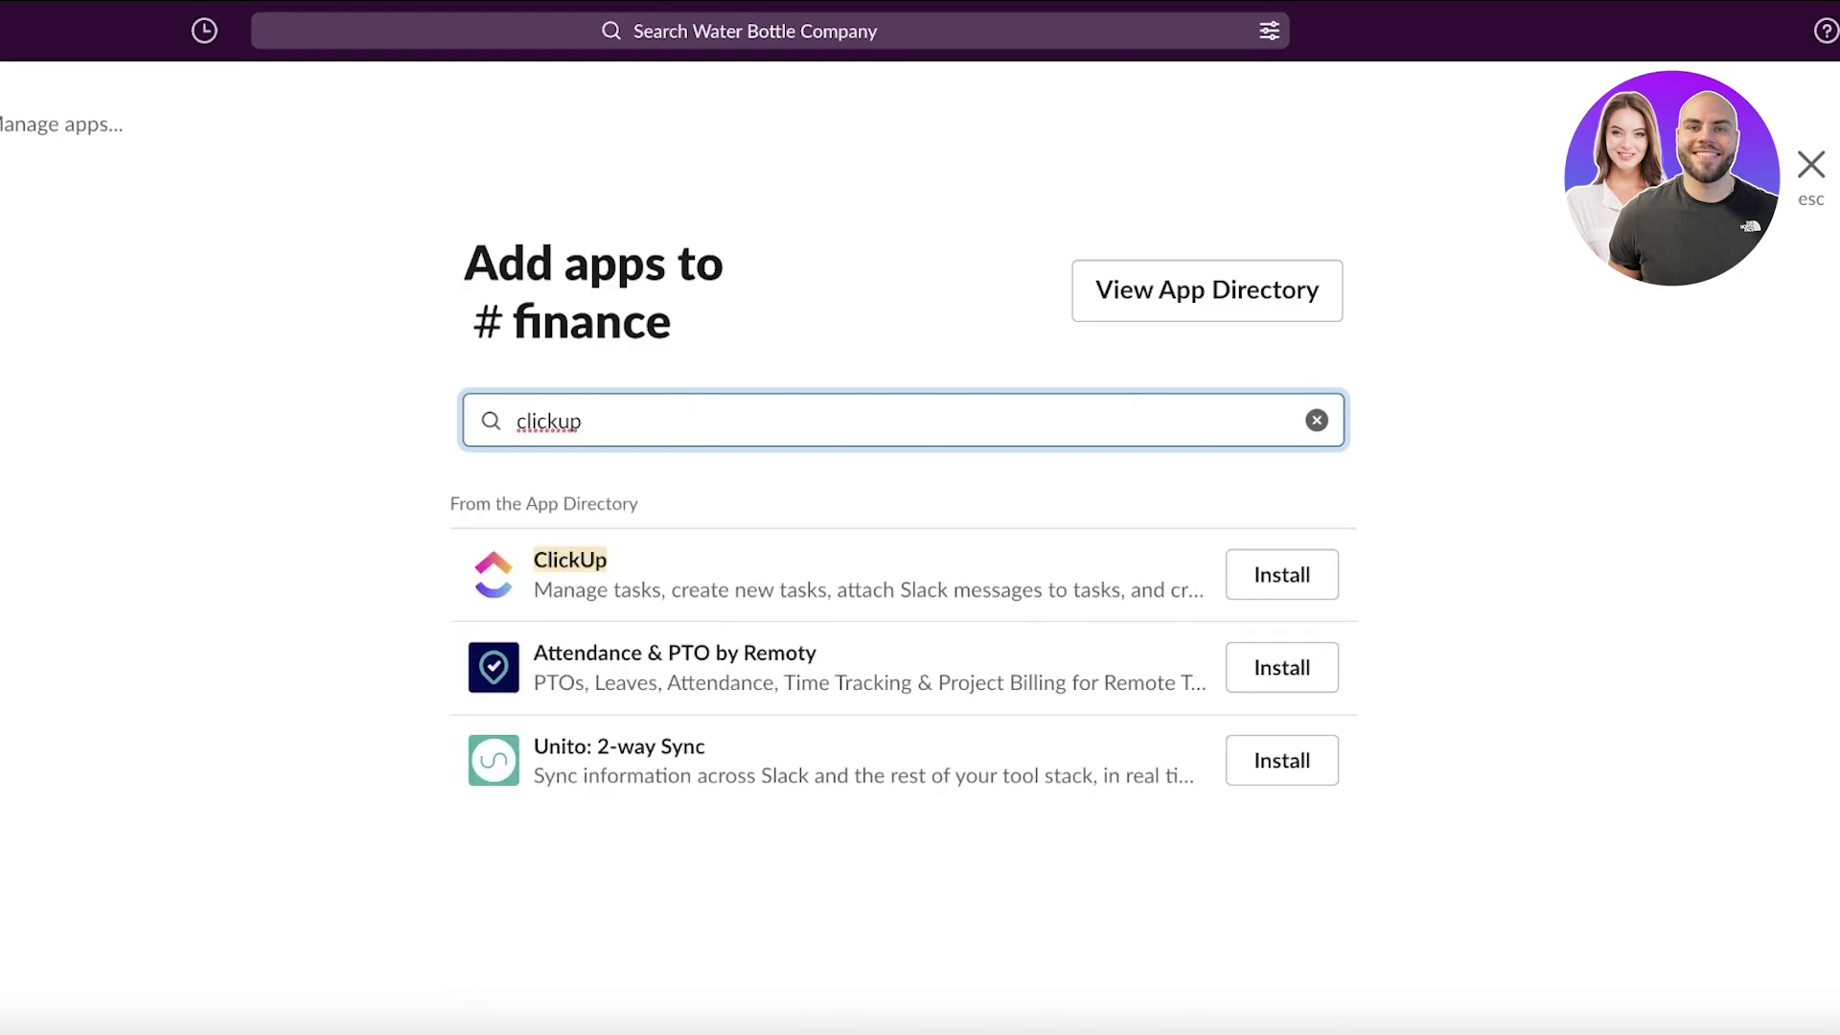
# - Close the app list and dismiss the #finance Add a bookmark menu
pyautogui.click(1827, 168)
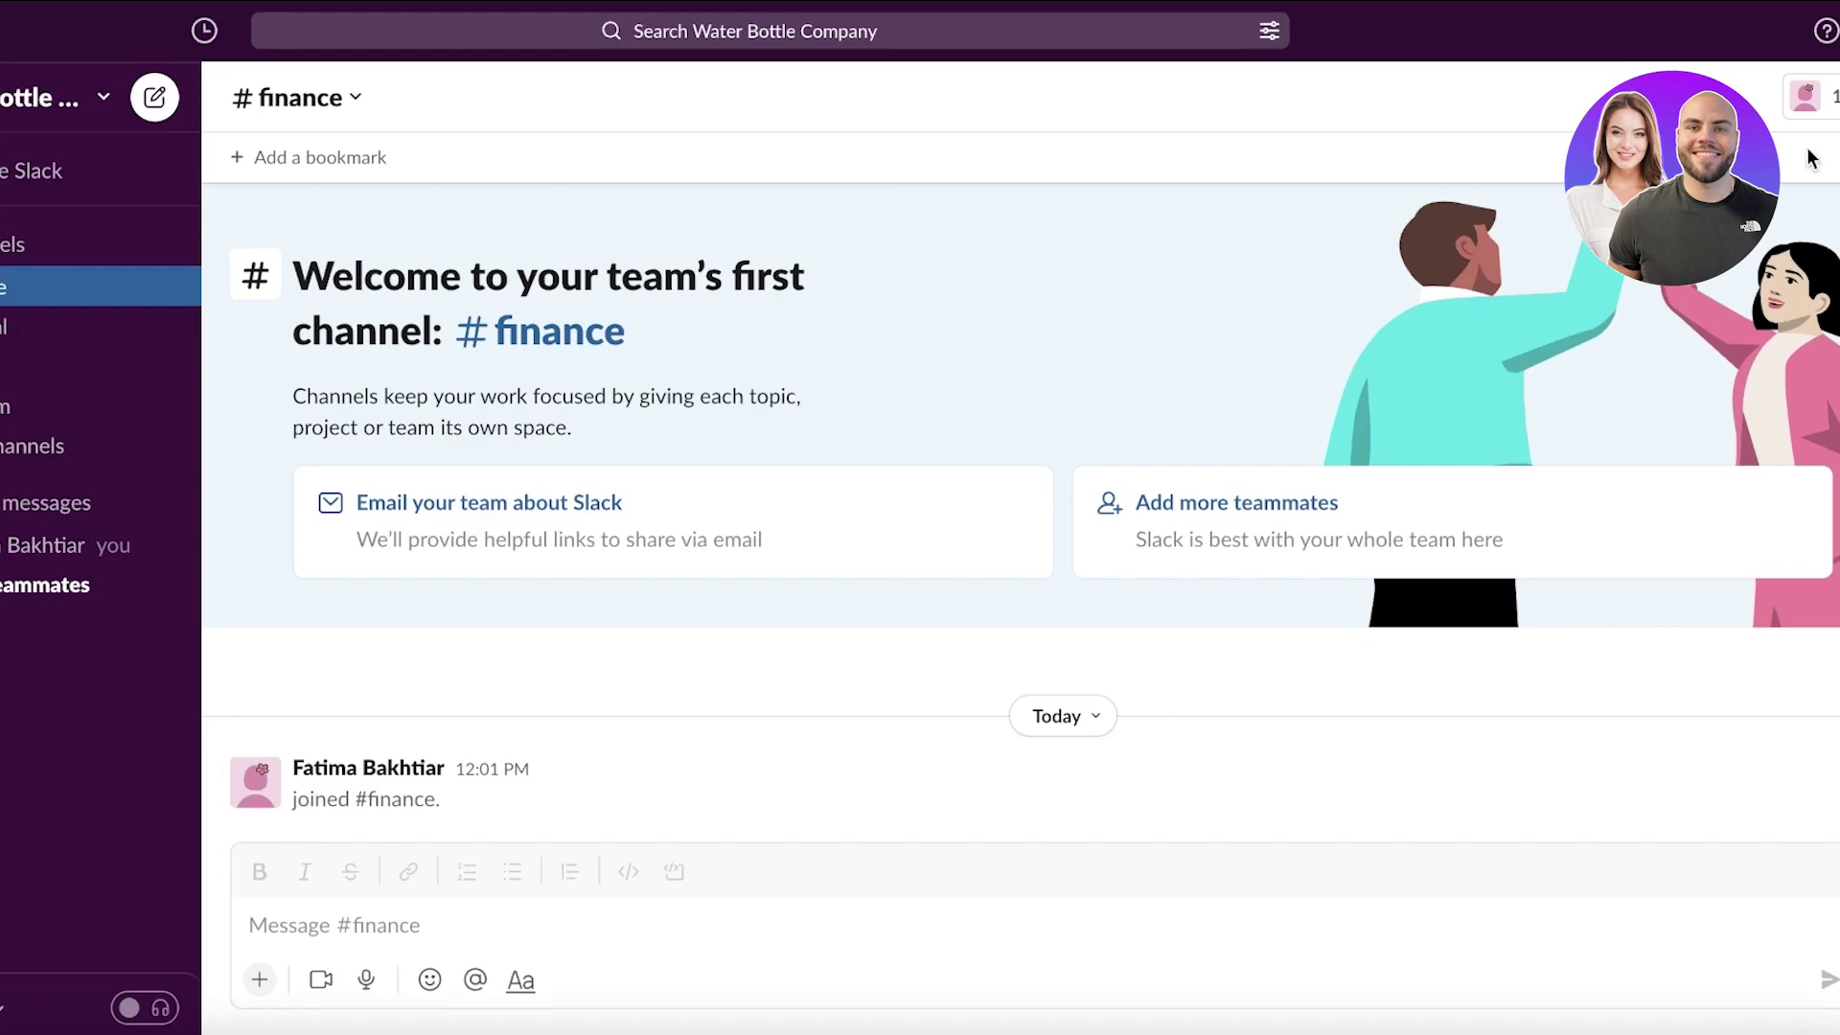
pyautogui.click(326, 155)
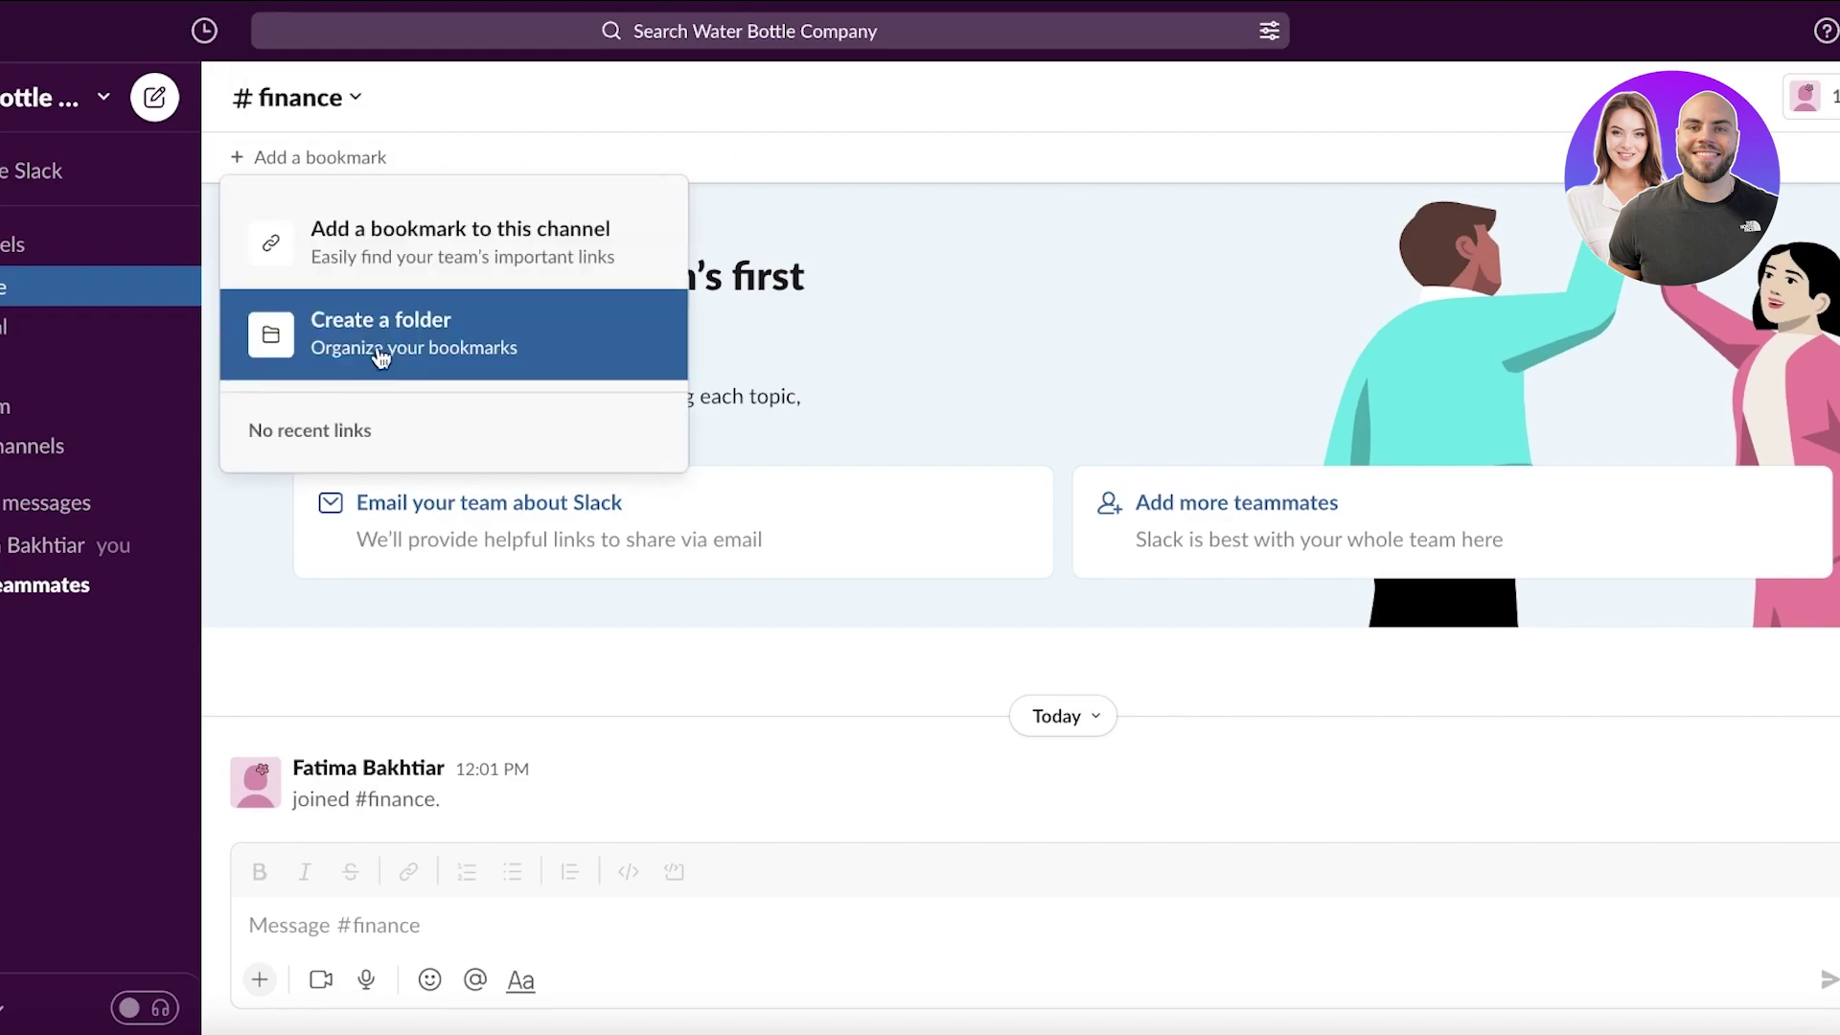
pyautogui.press('Escape')
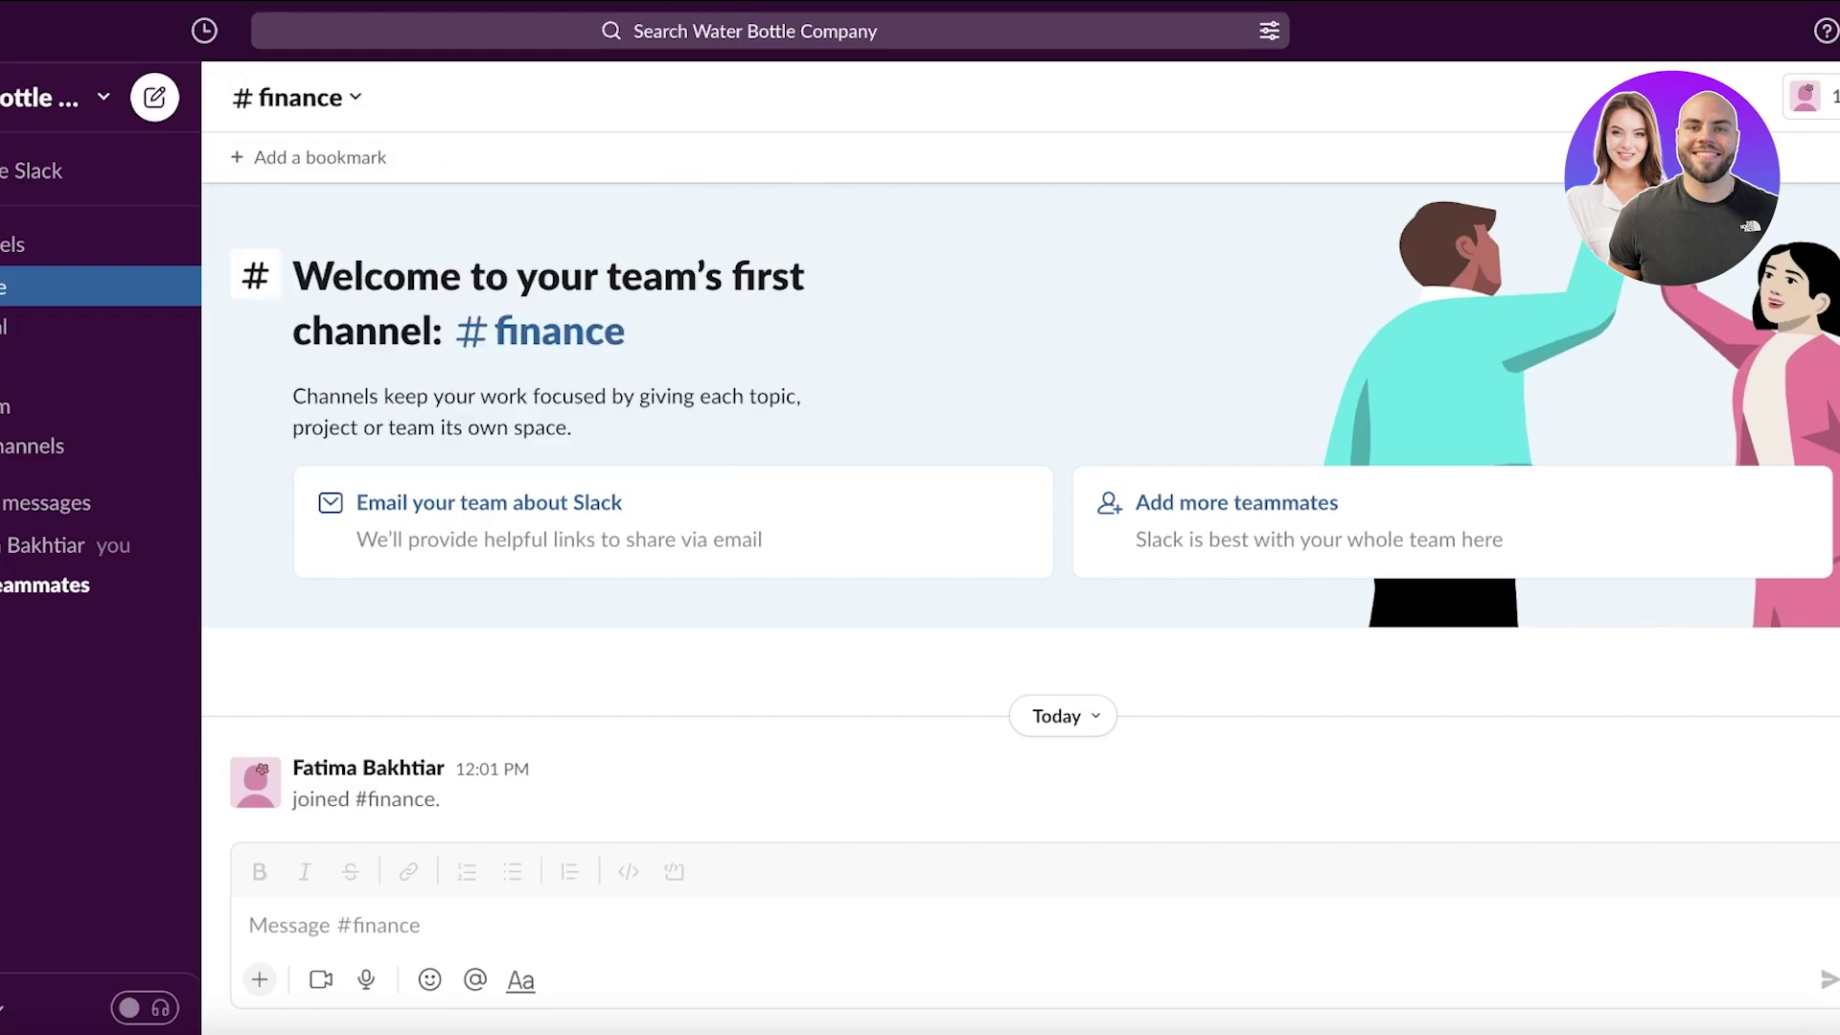
pyautogui.click(297, 97)
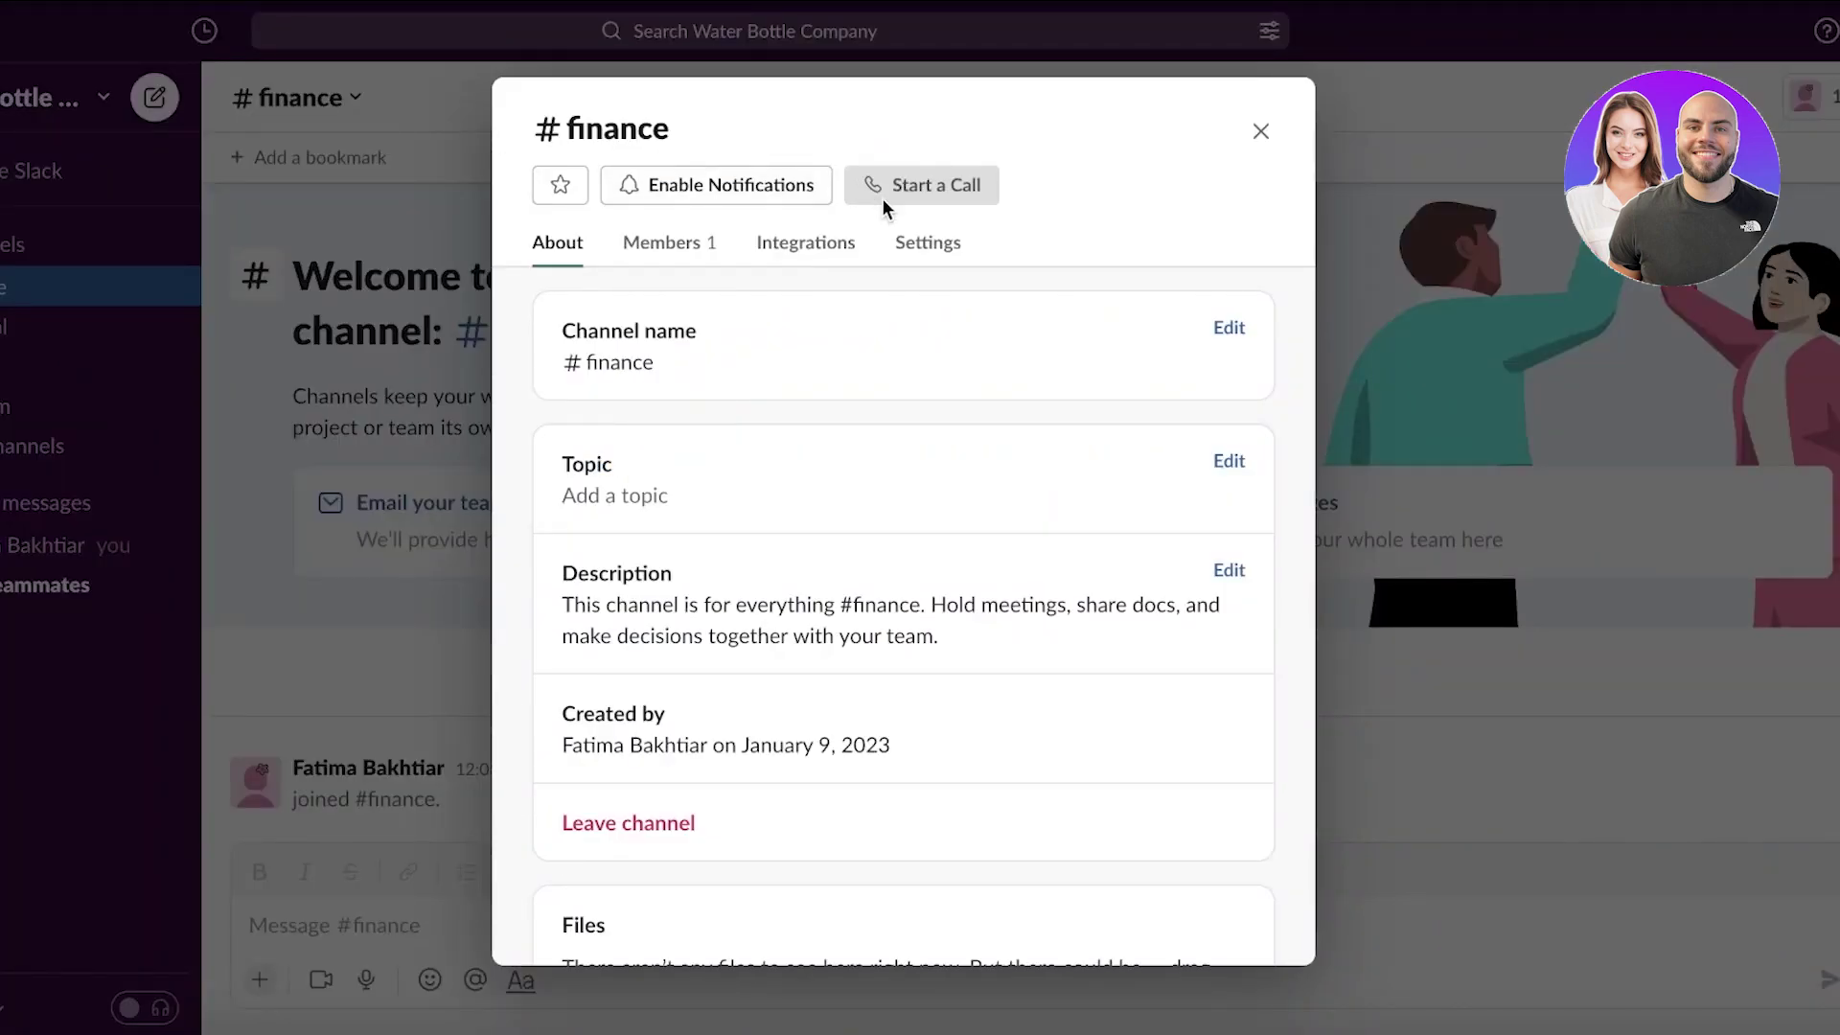
pyautogui.click(661, 244)
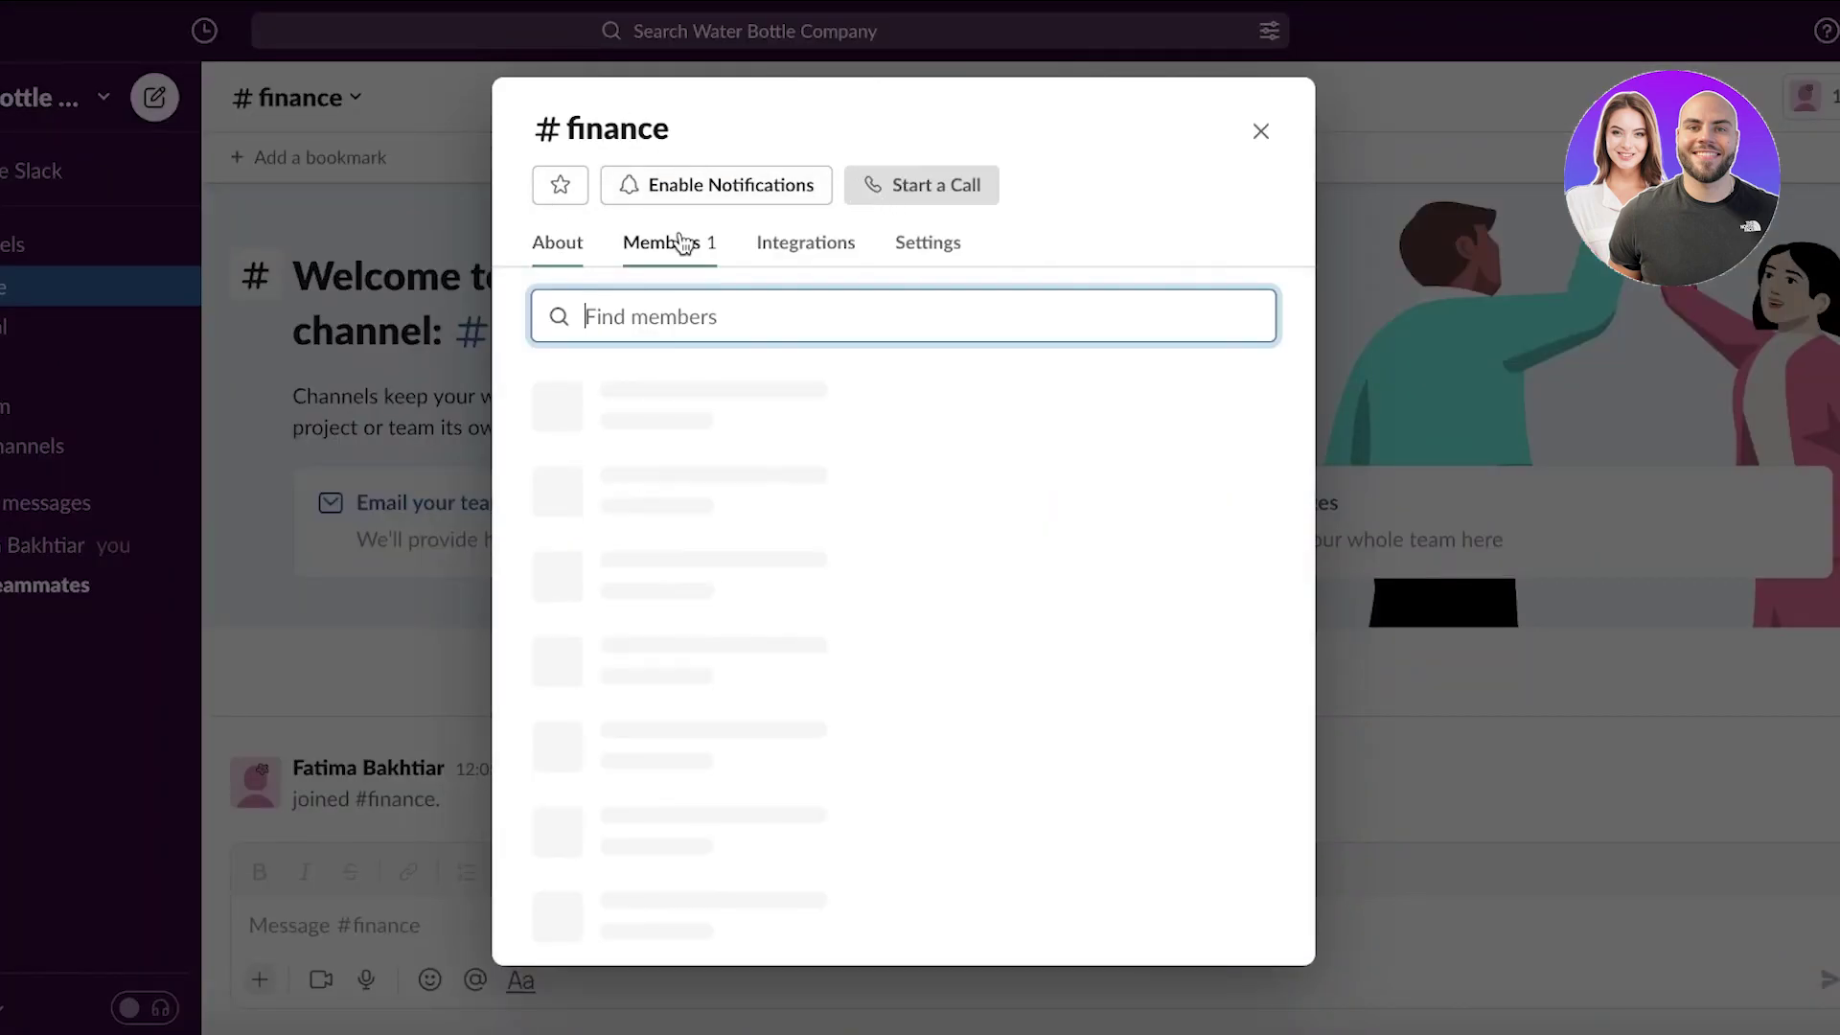
pyautogui.click(934, 245)
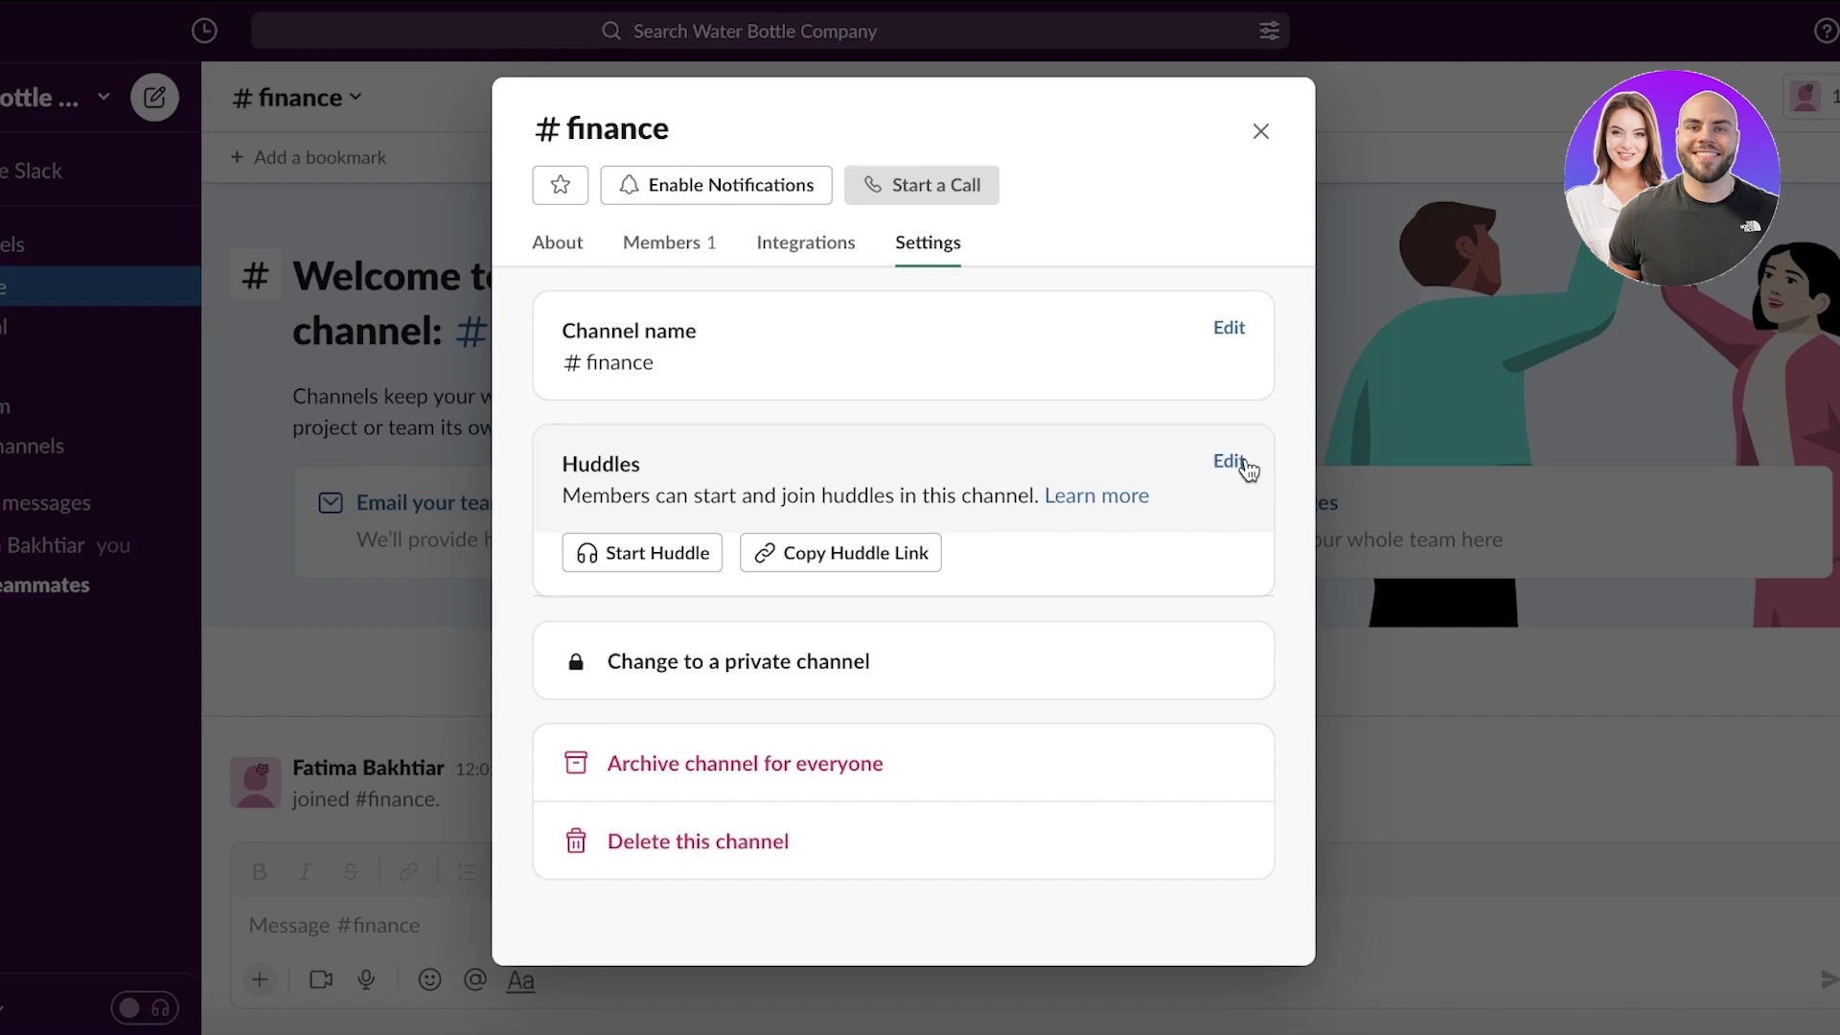
pyautogui.click(1240, 134)
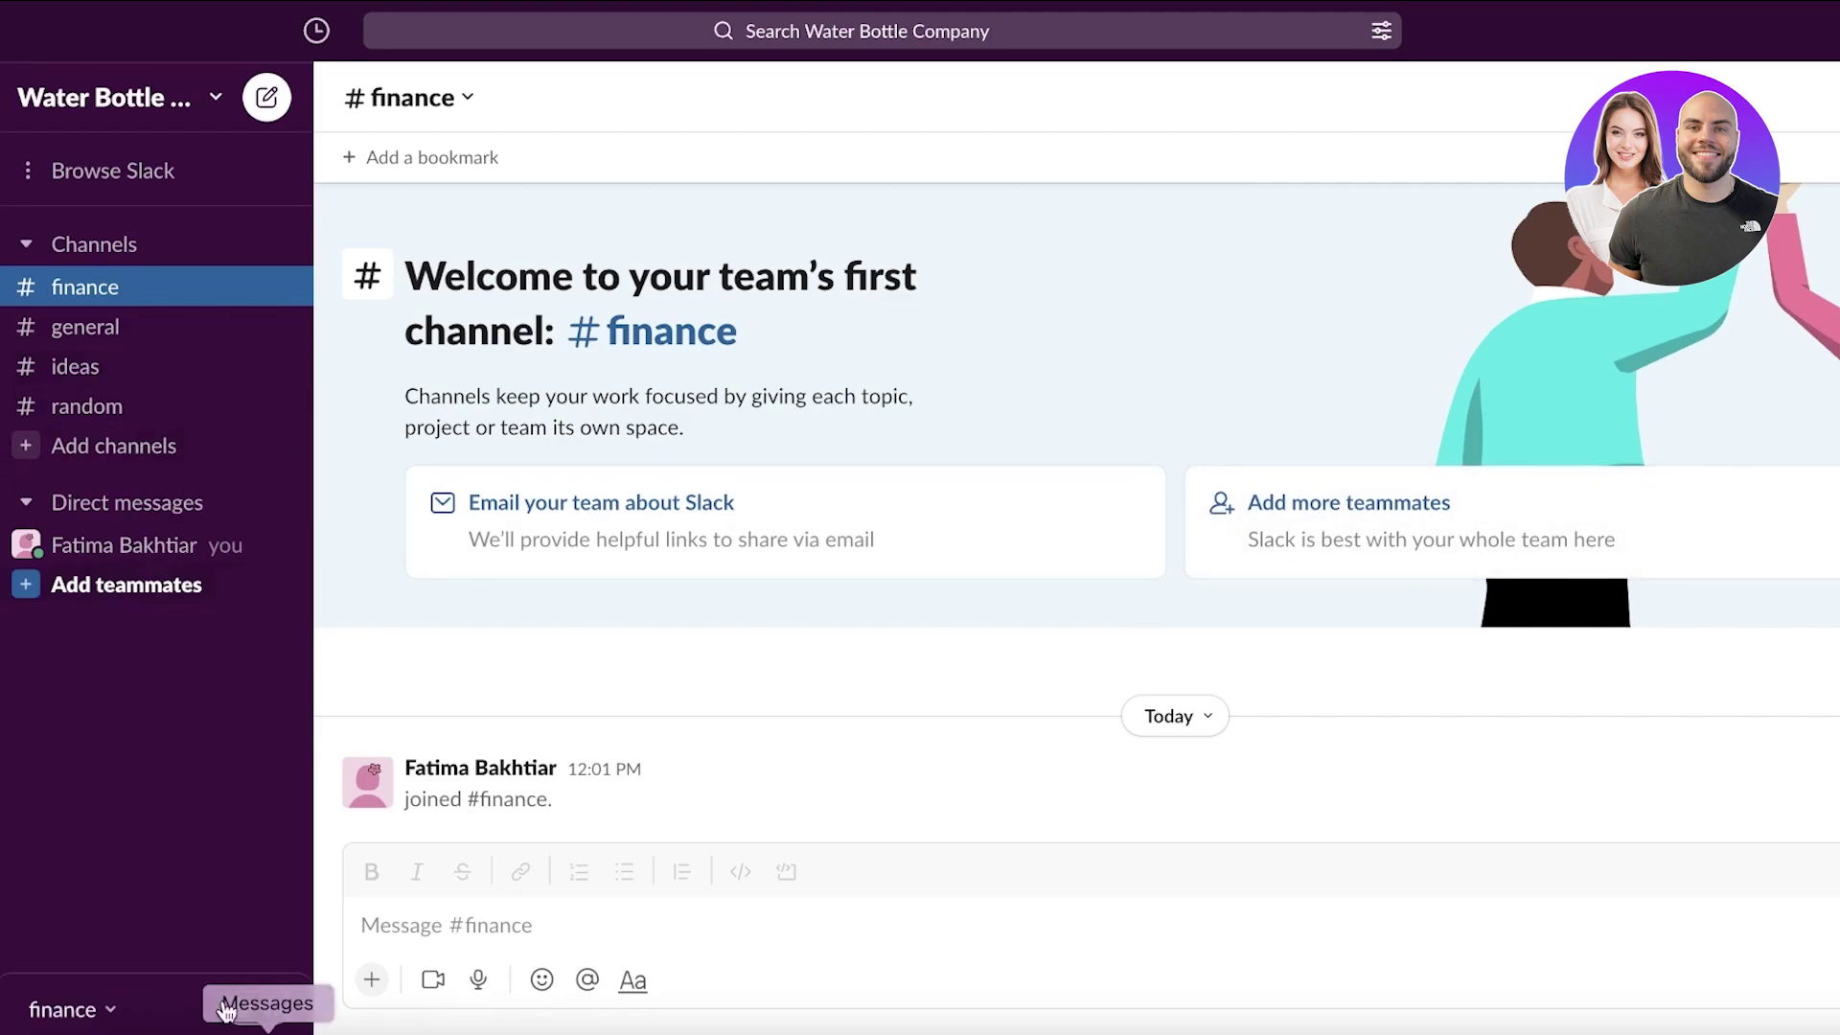
# - Launch Workflow Builder from the Water Bottle Company workspace menu's Tools submenu
pyautogui.click(76, 1006)
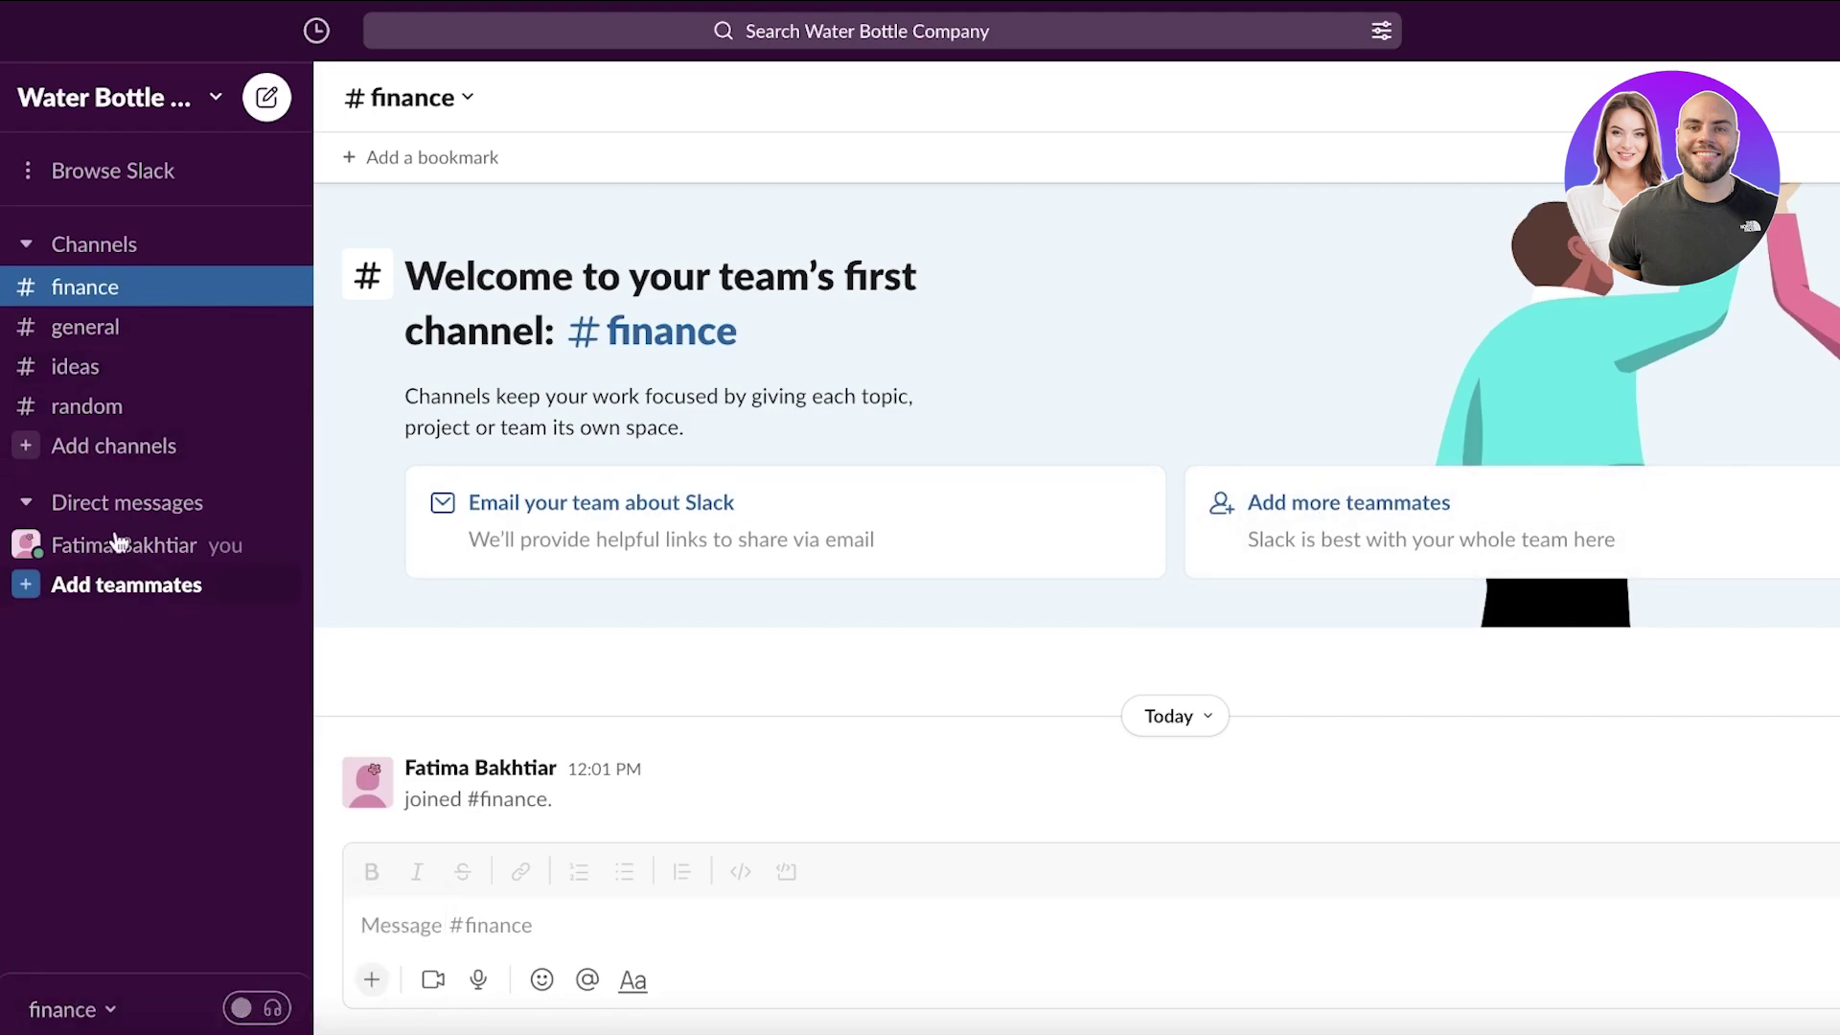
pyautogui.click(125, 102)
pyautogui.moveTo(165, 709)
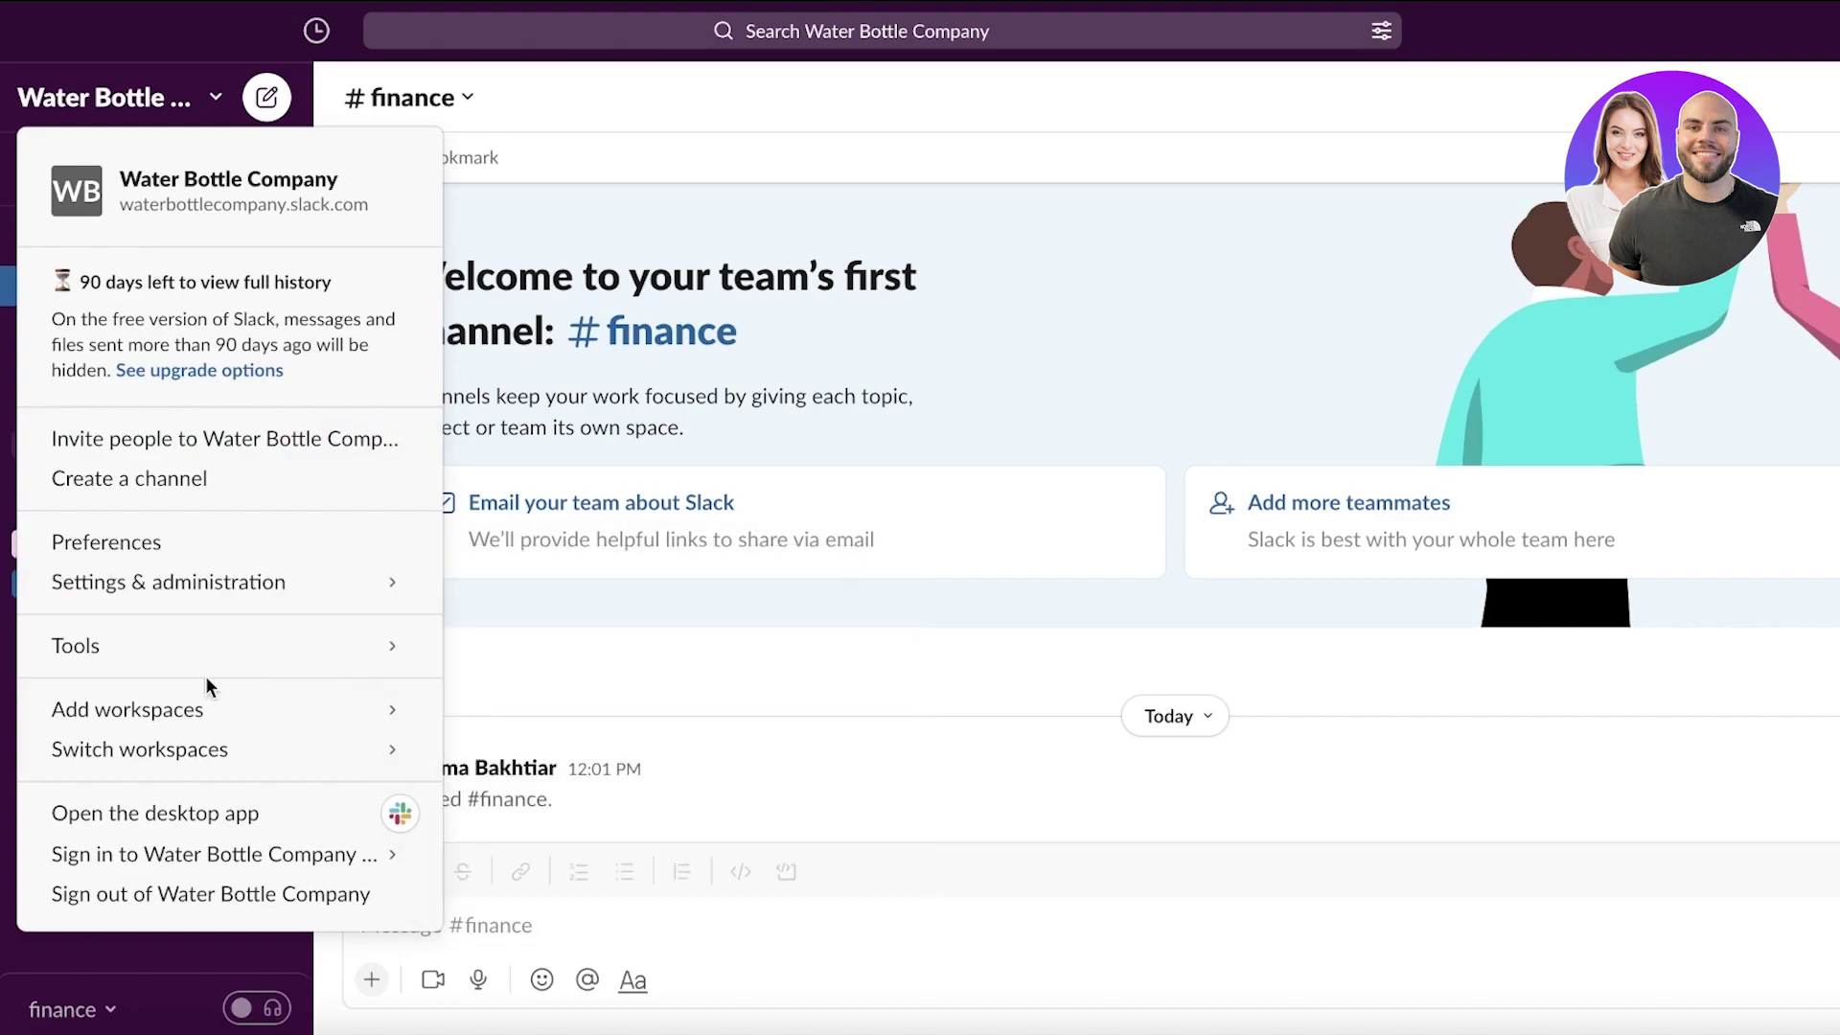
pyautogui.moveTo(209, 660)
pyautogui.click(517, 647)
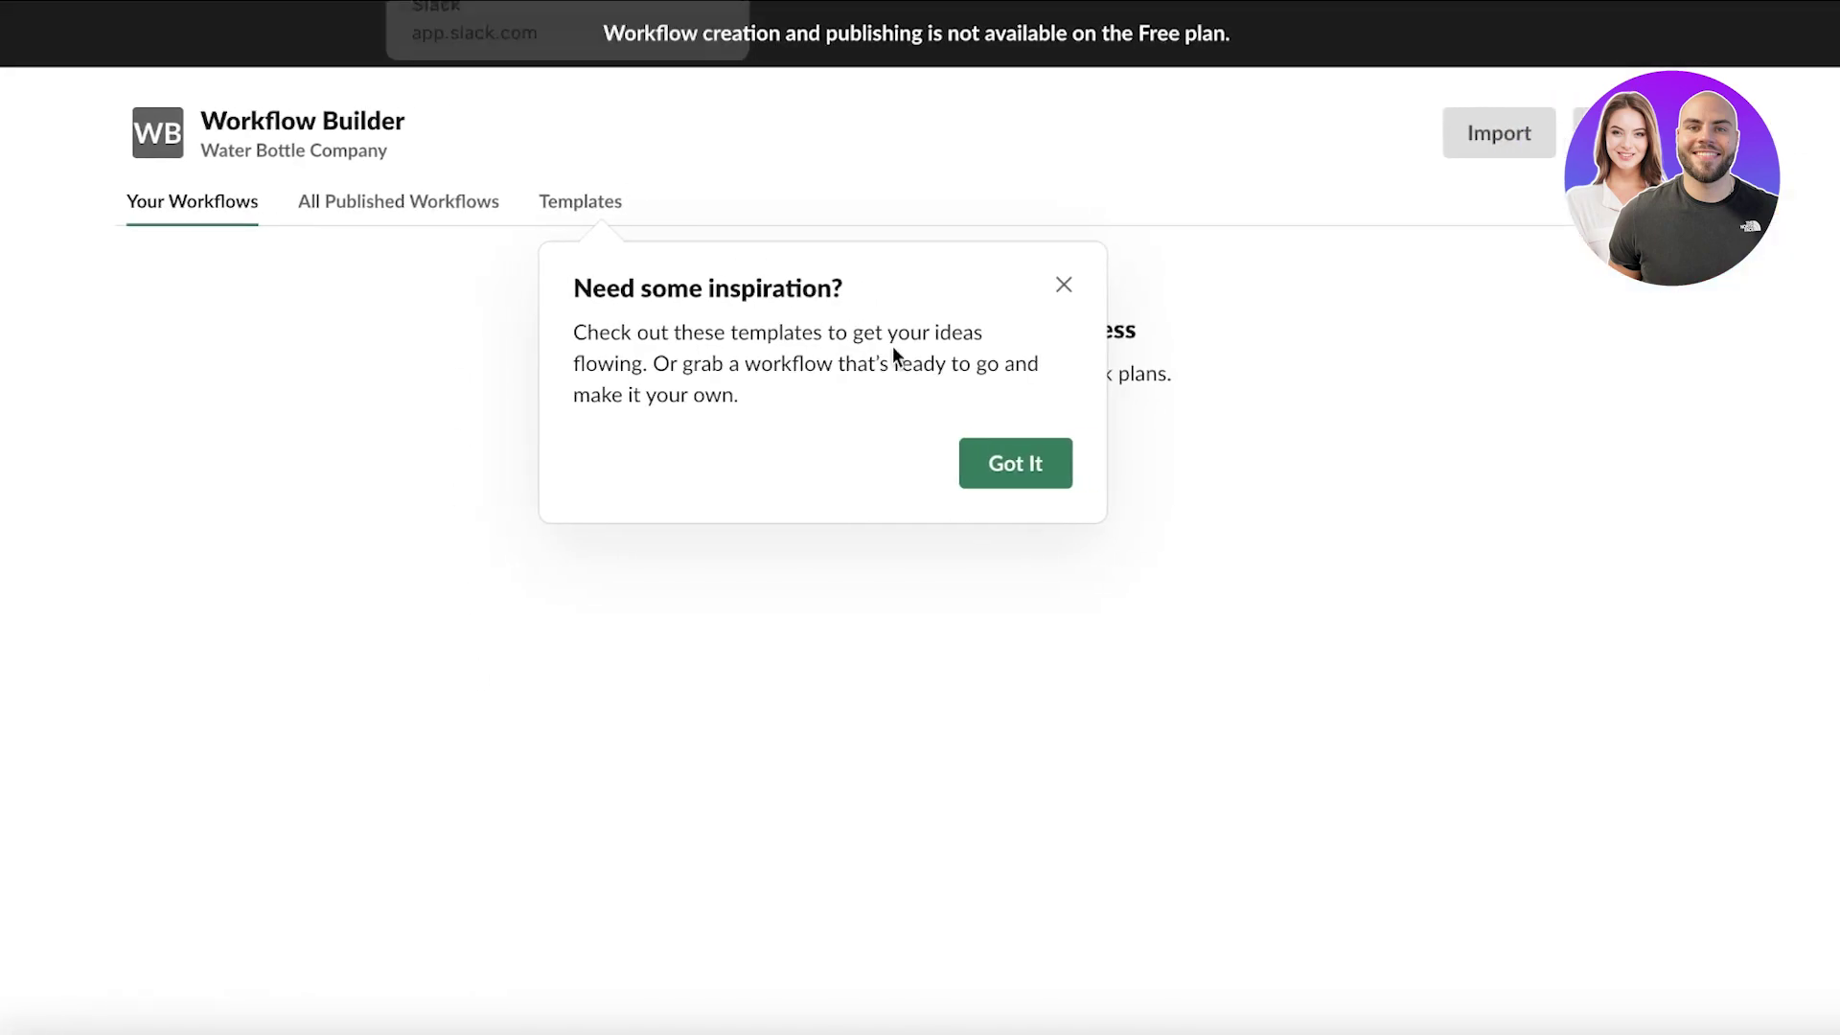
# - Dismiss the inspiration tip and view the Templates, All Published Workflows and Your Workflows tabs
pyautogui.click(992, 467)
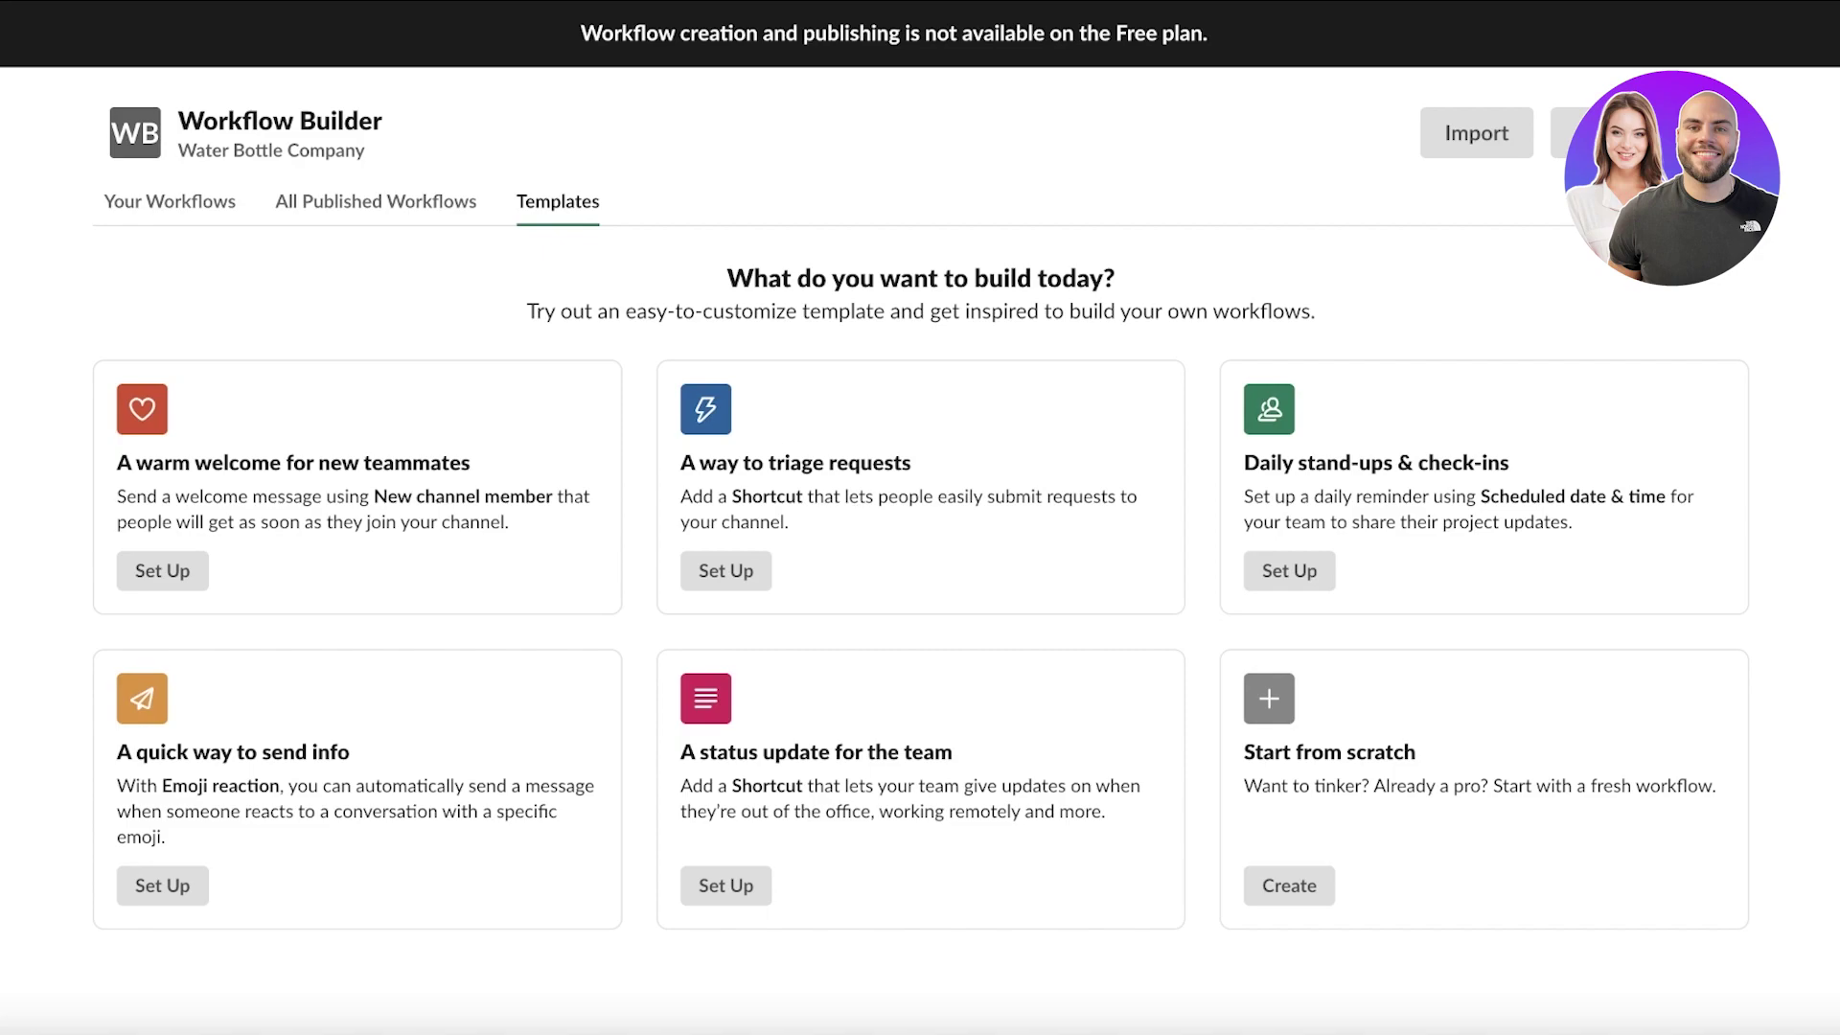
pyautogui.click(402, 201)
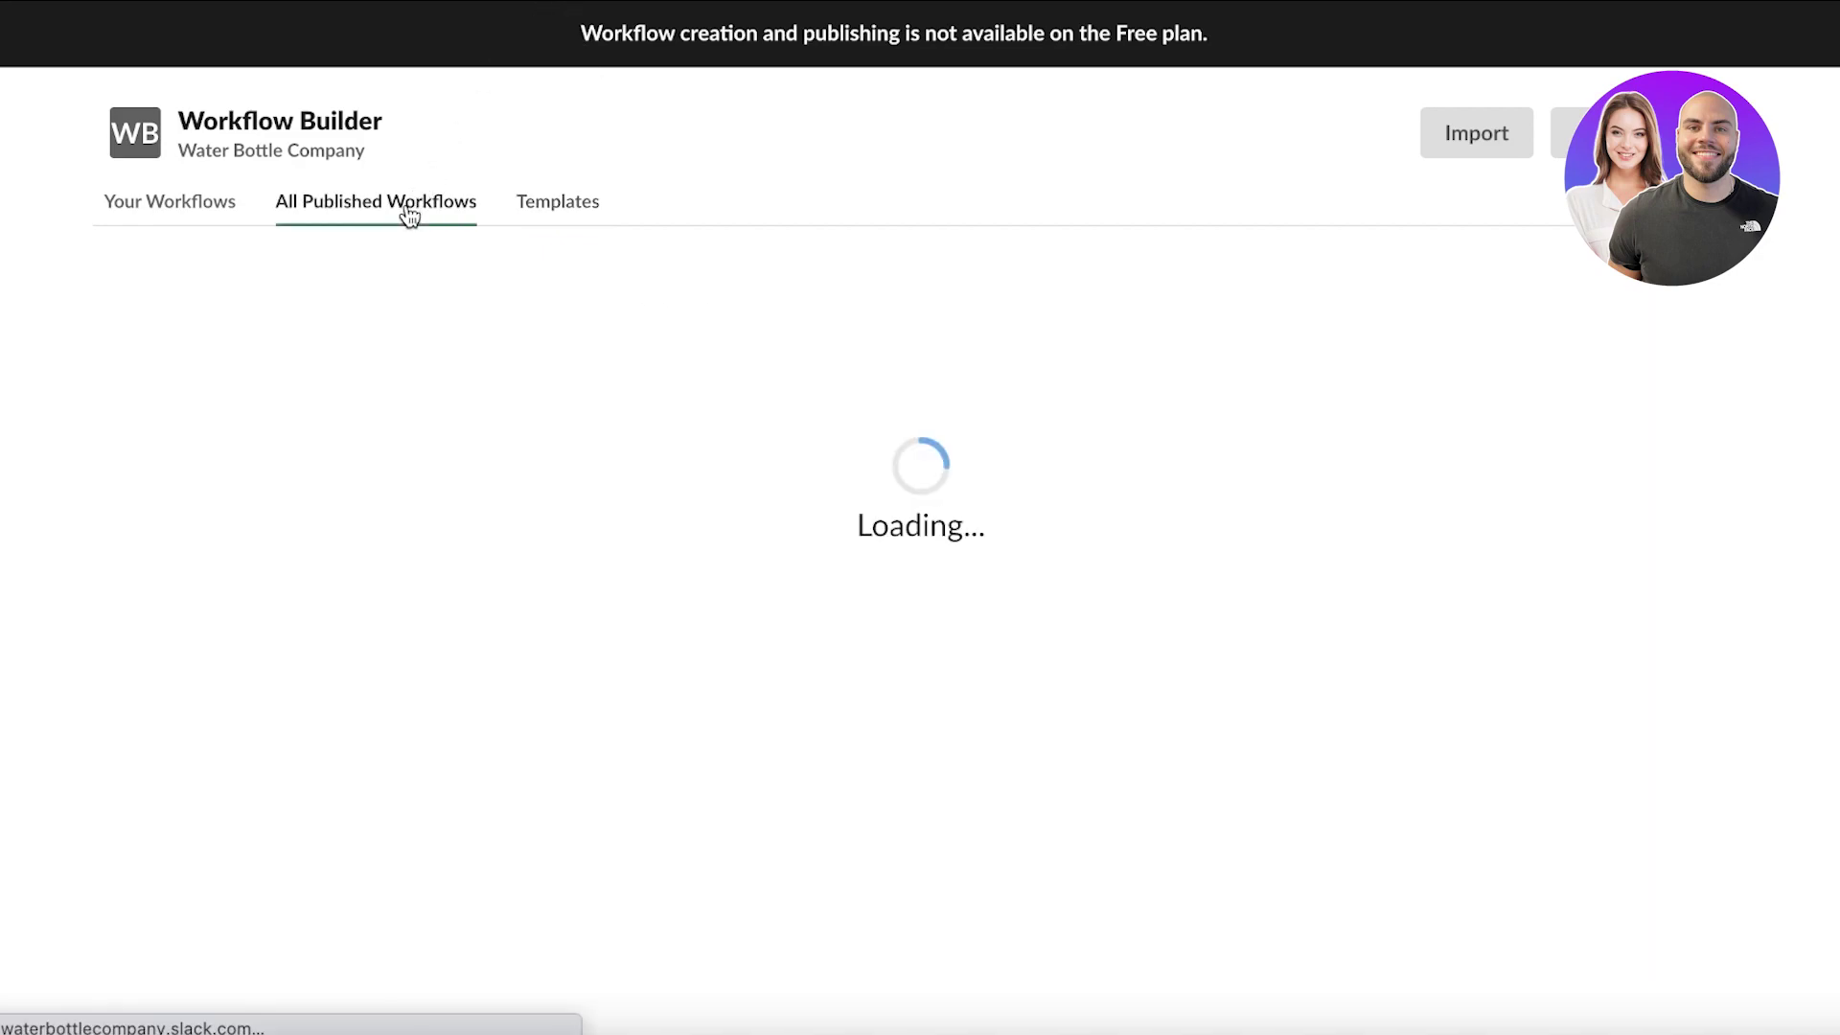
pyautogui.click(123, 205)
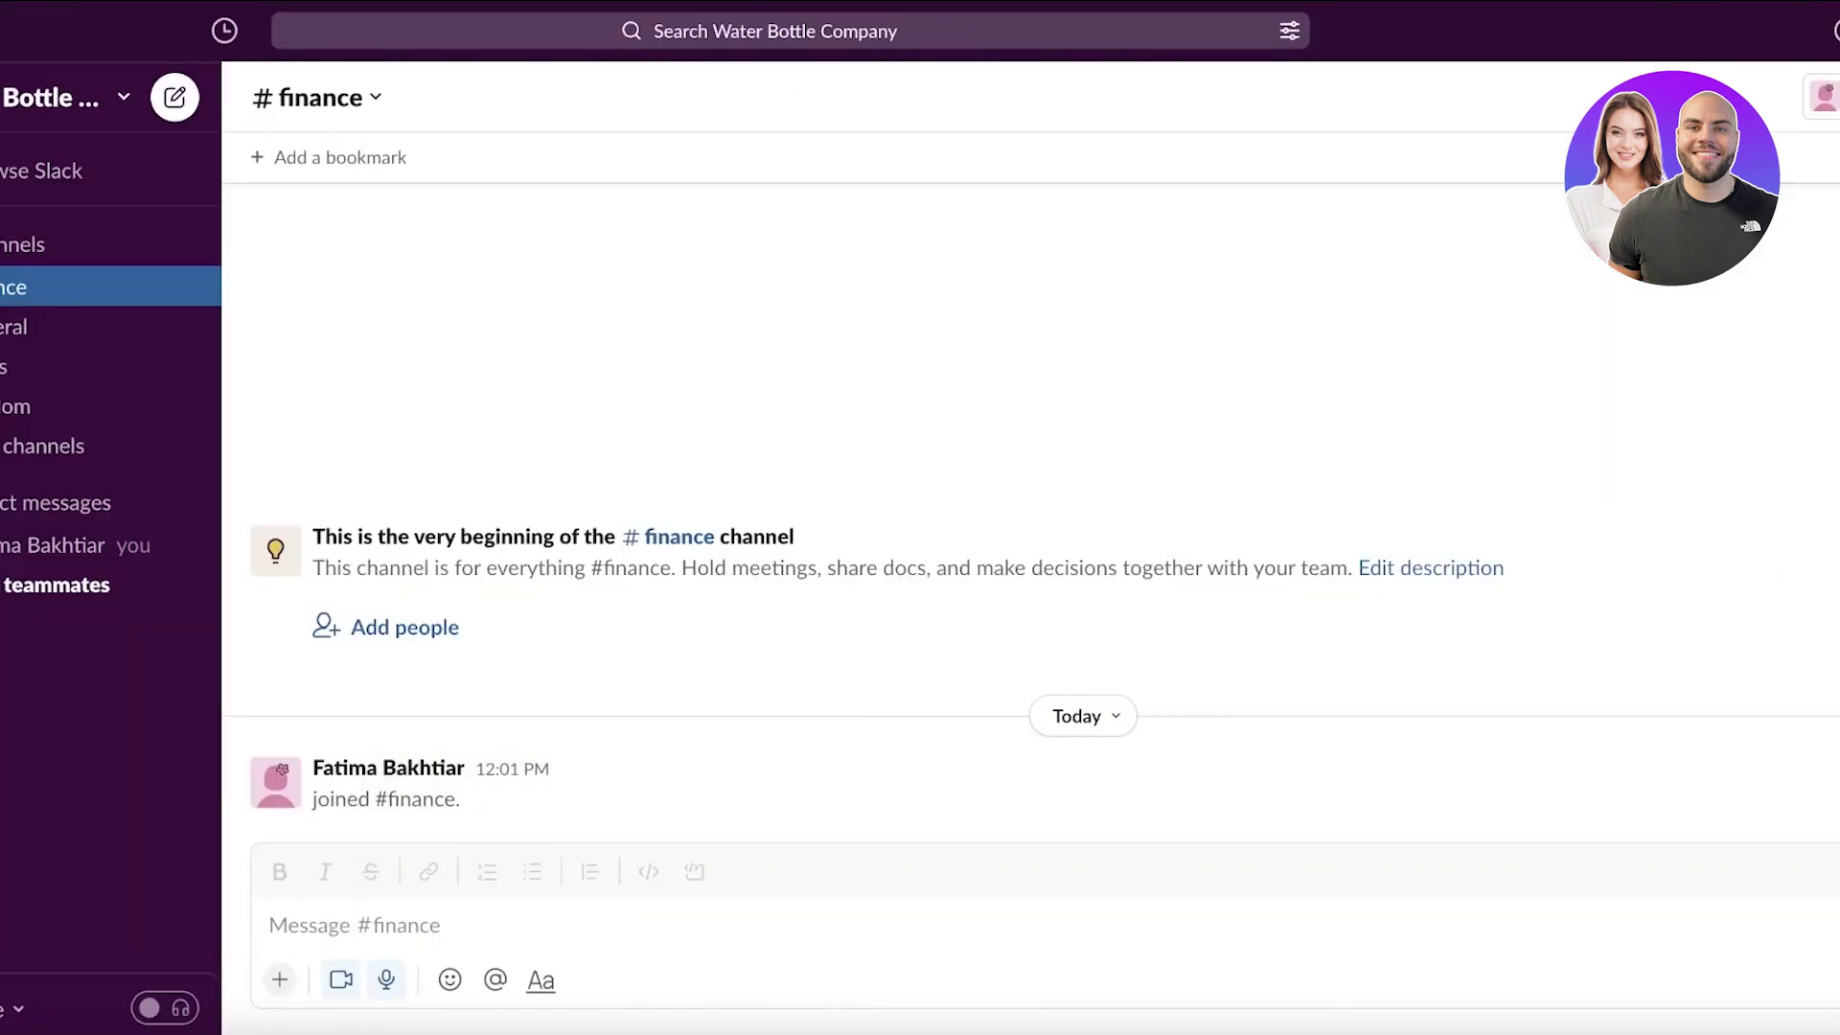
# - Bring up Search shortcuts from the + button in the #finance message composer
pyautogui.click(144, 89)
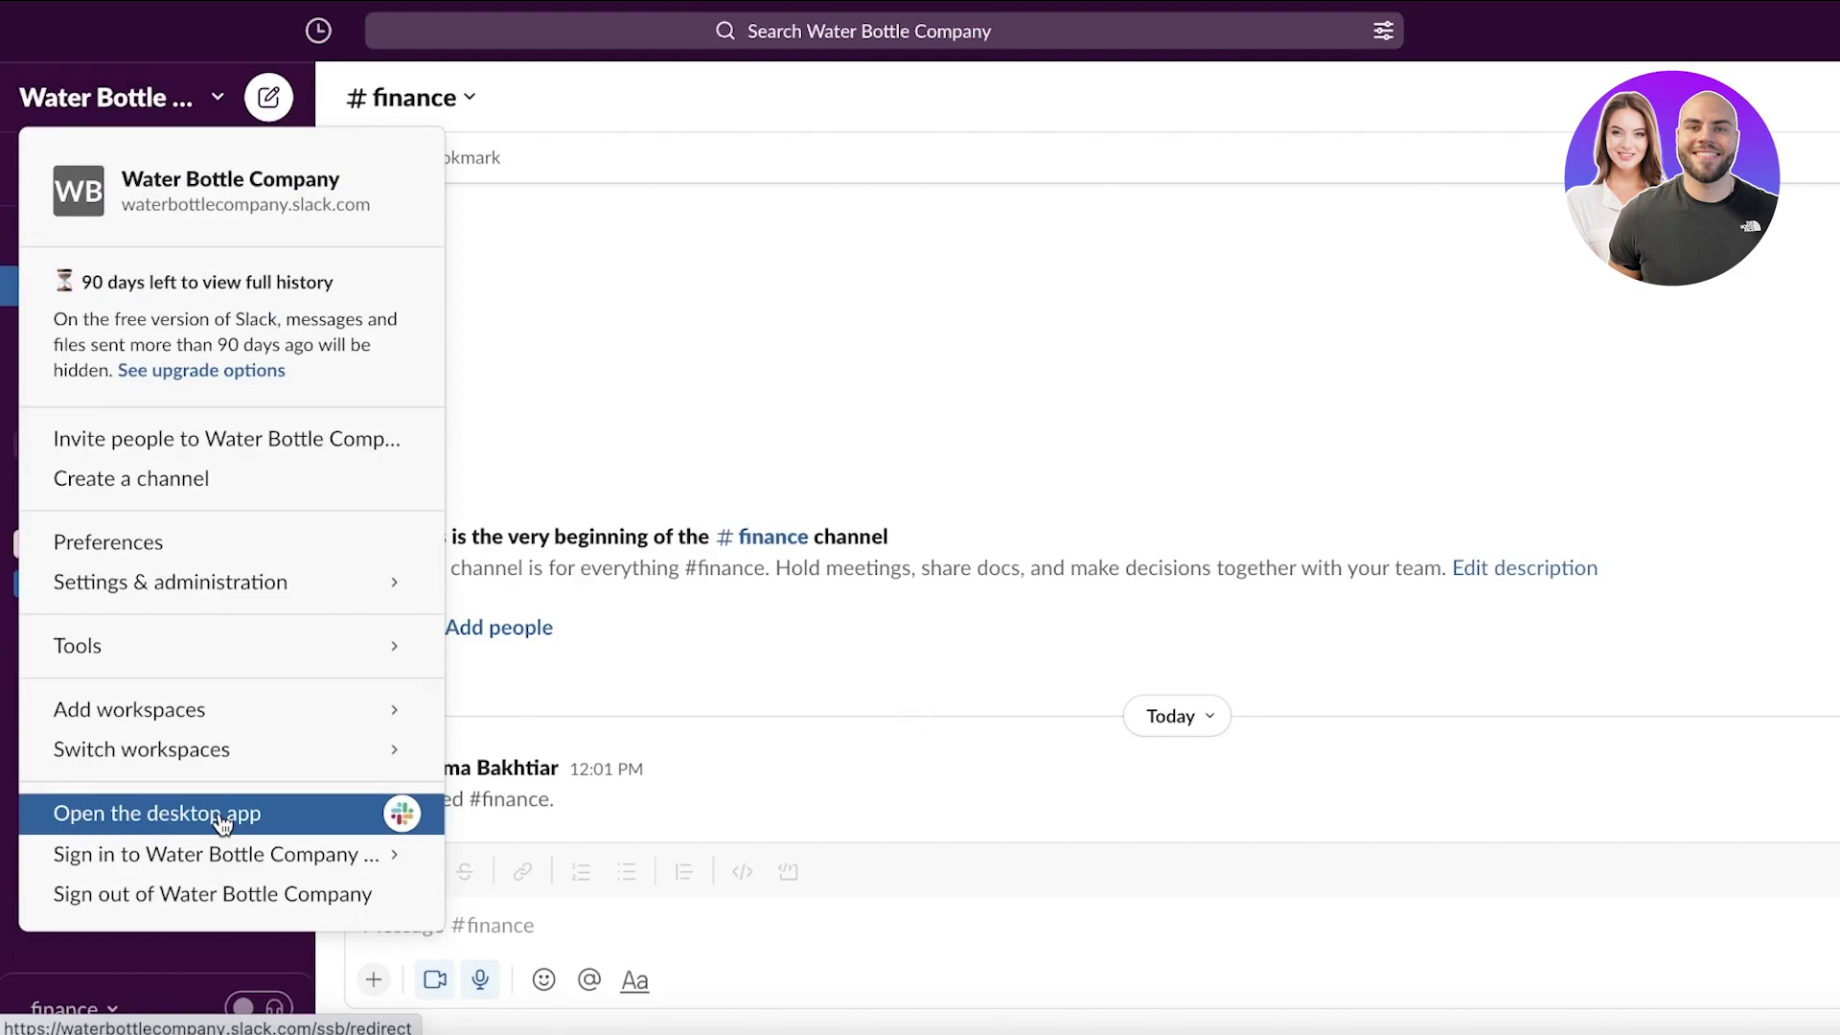
pyautogui.click(1012, 355)
pyautogui.click(511, 923)
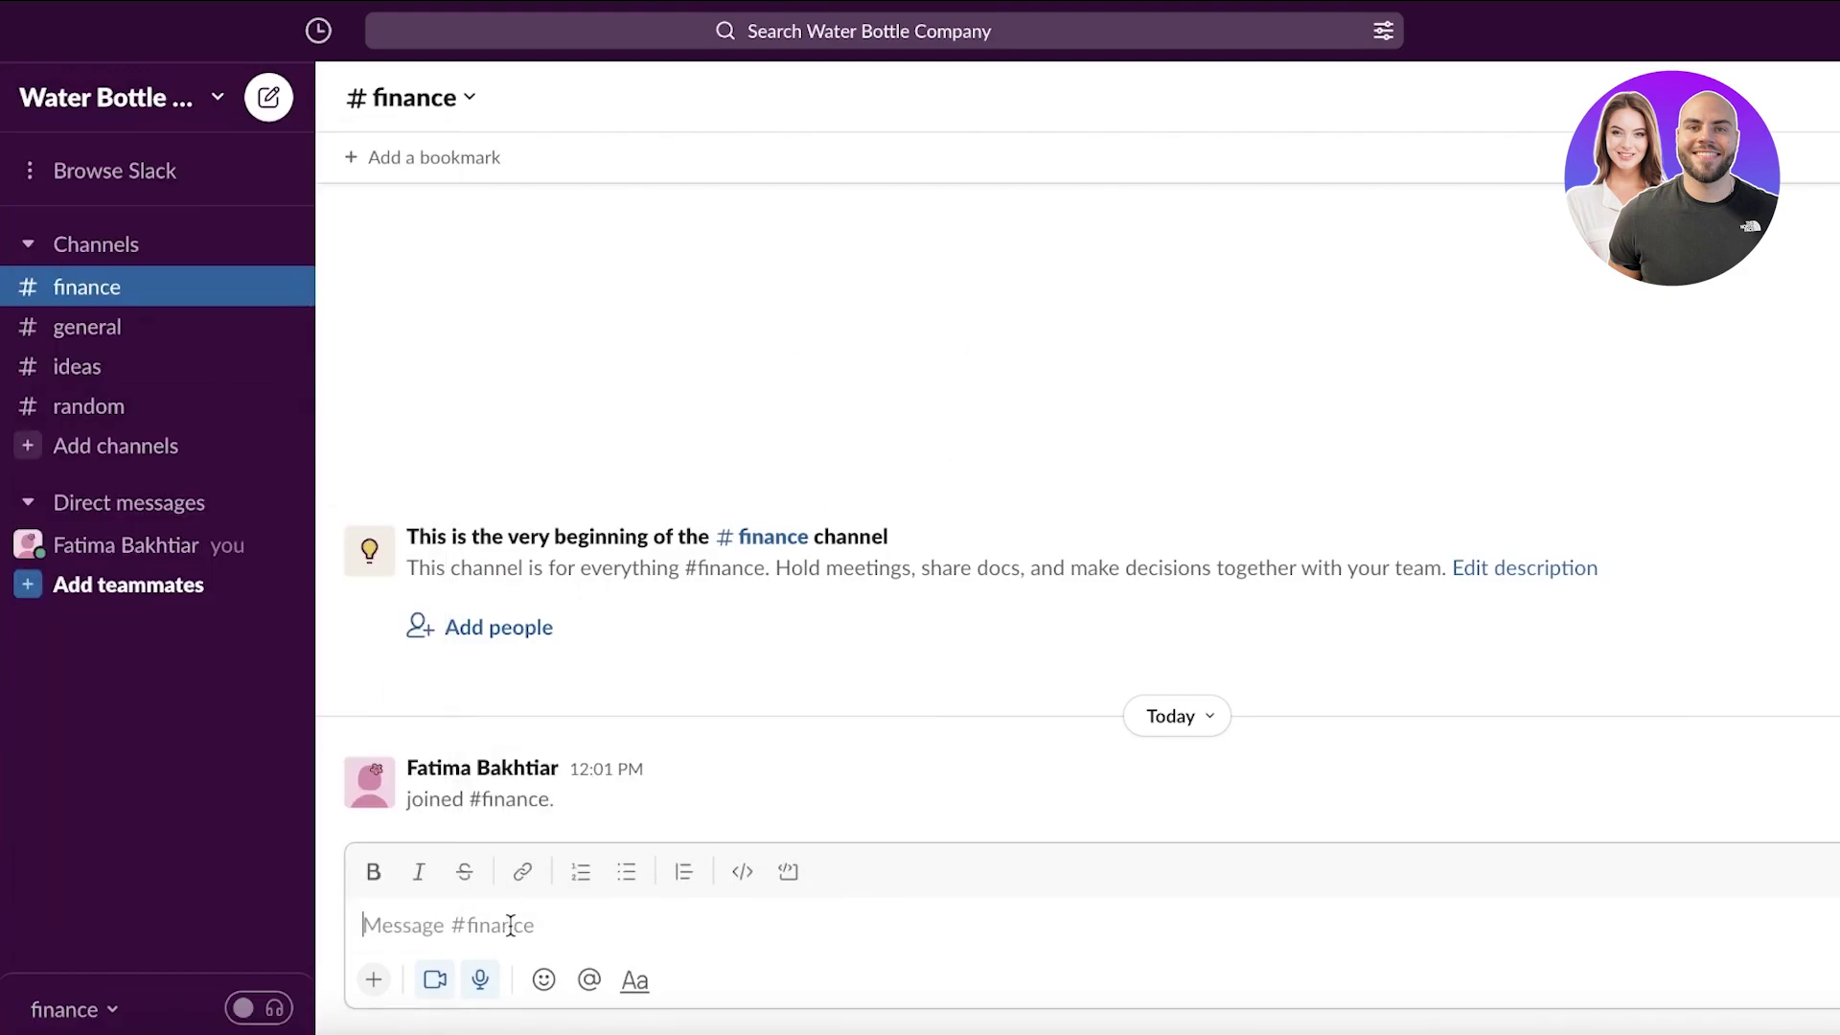
pyautogui.click(373, 979)
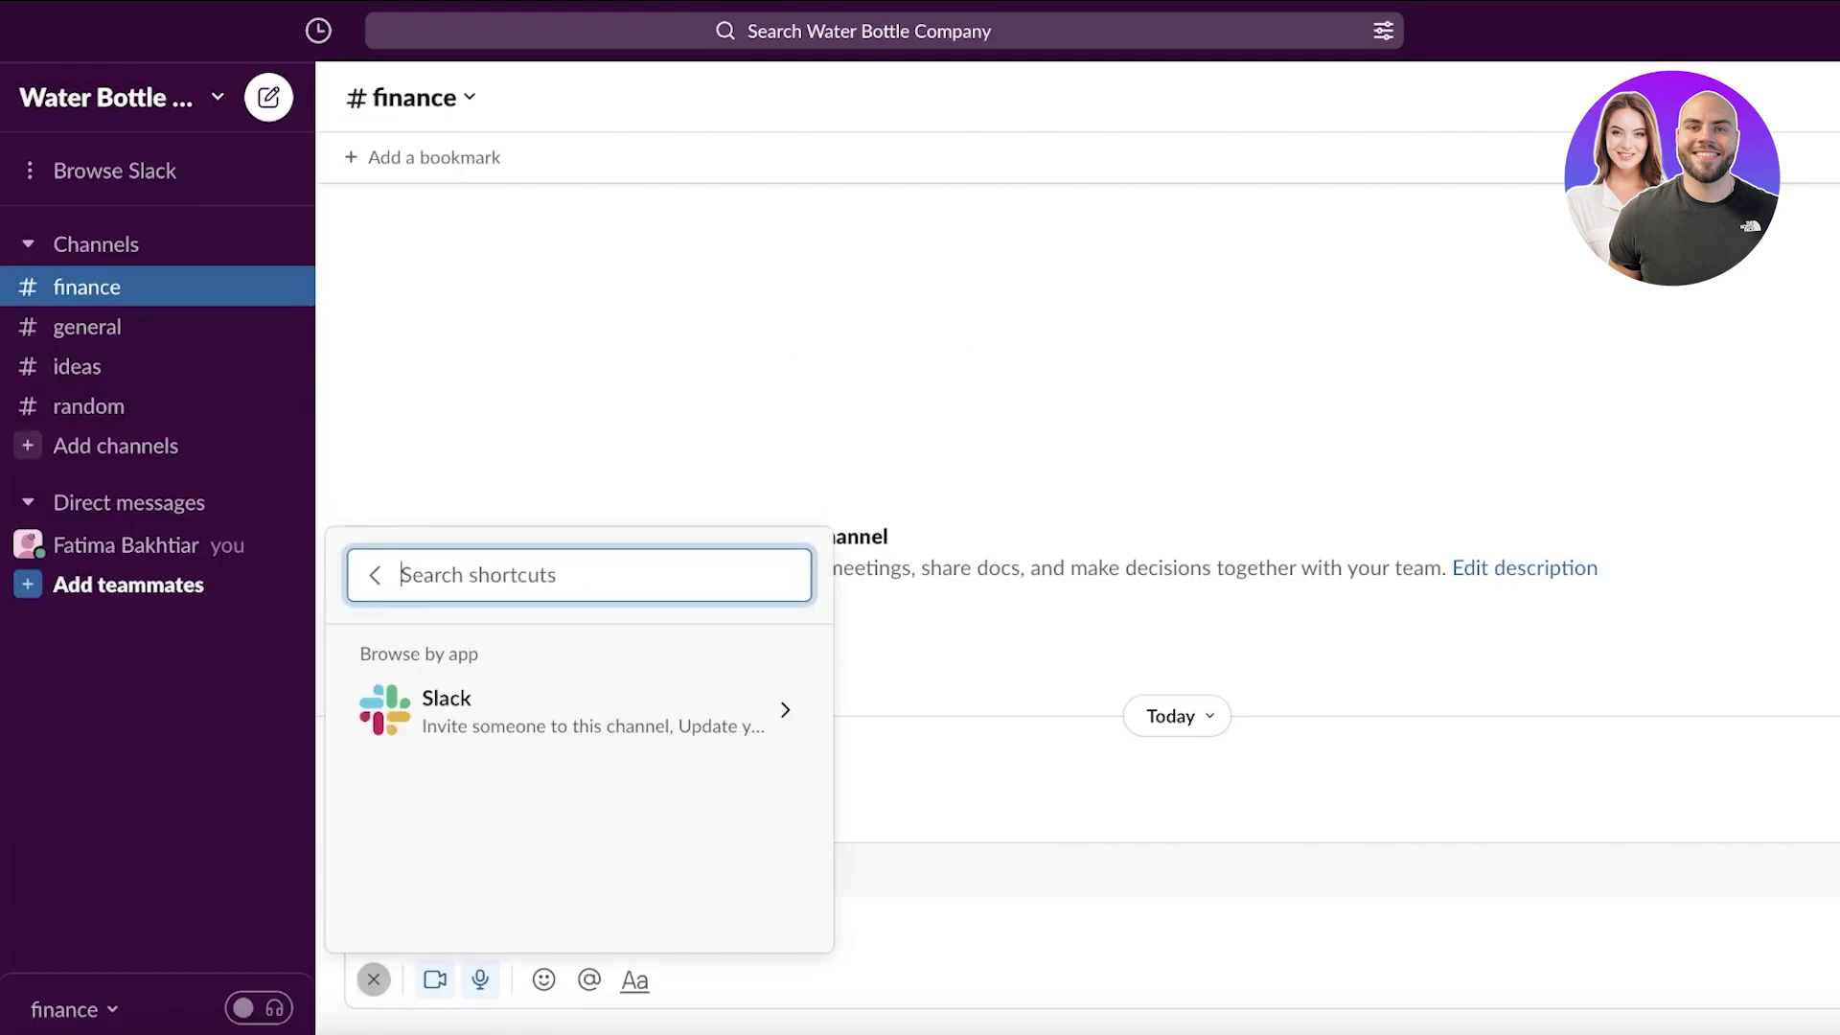
# - Scroll through Slack's own shortcuts and slash commands like /archive and /who, then close the list
pyautogui.click(788, 701)
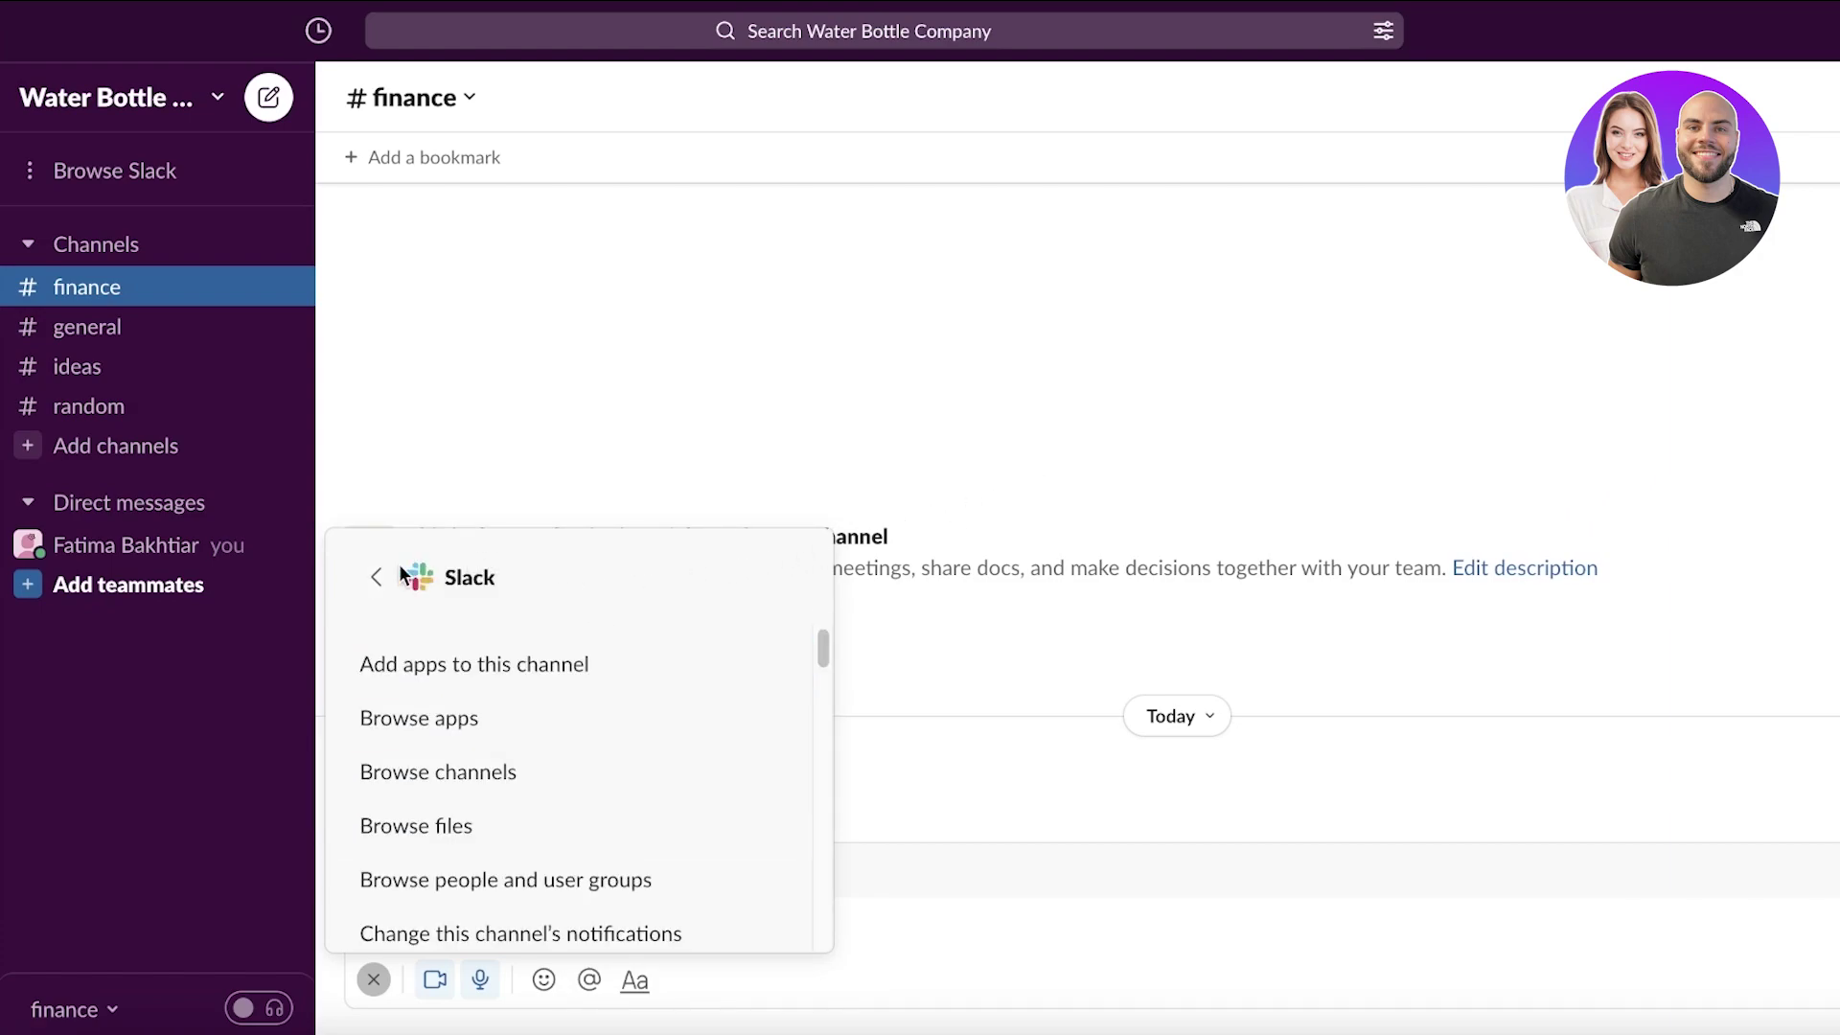
pyautogui.scroll(-5, 401, 642)
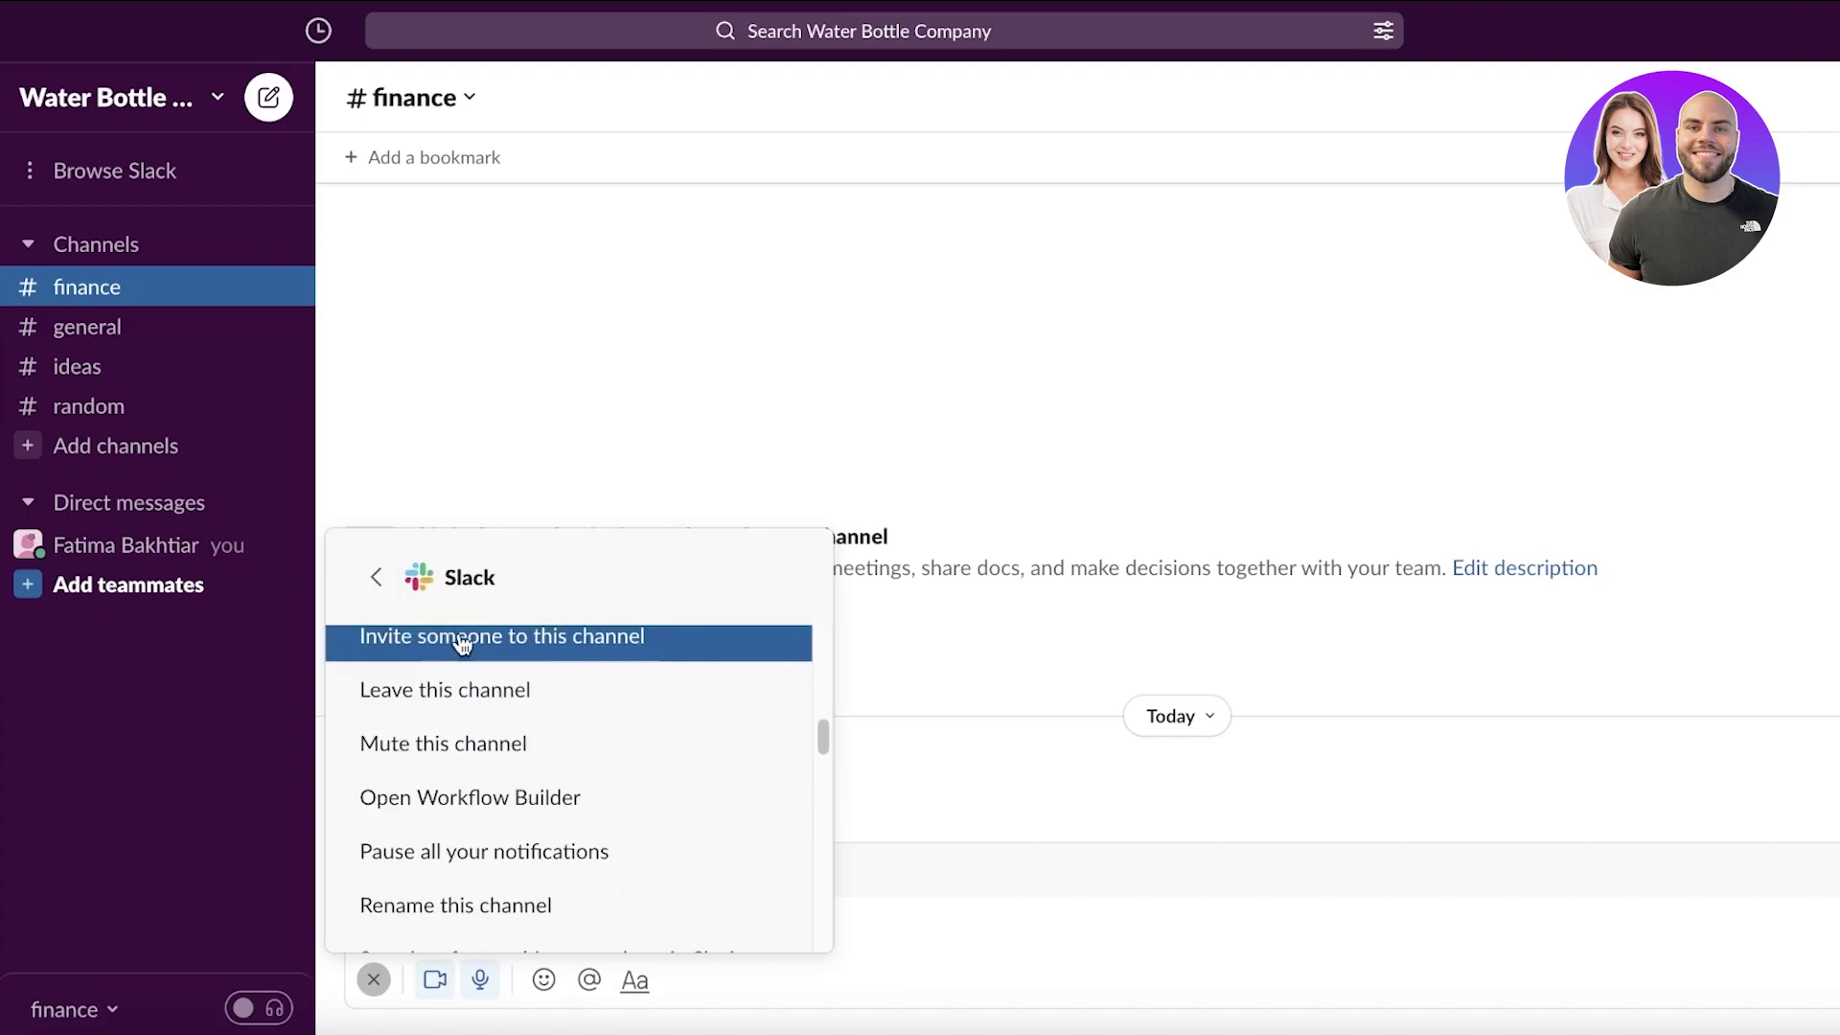
pyautogui.scroll(-10, 646, 842)
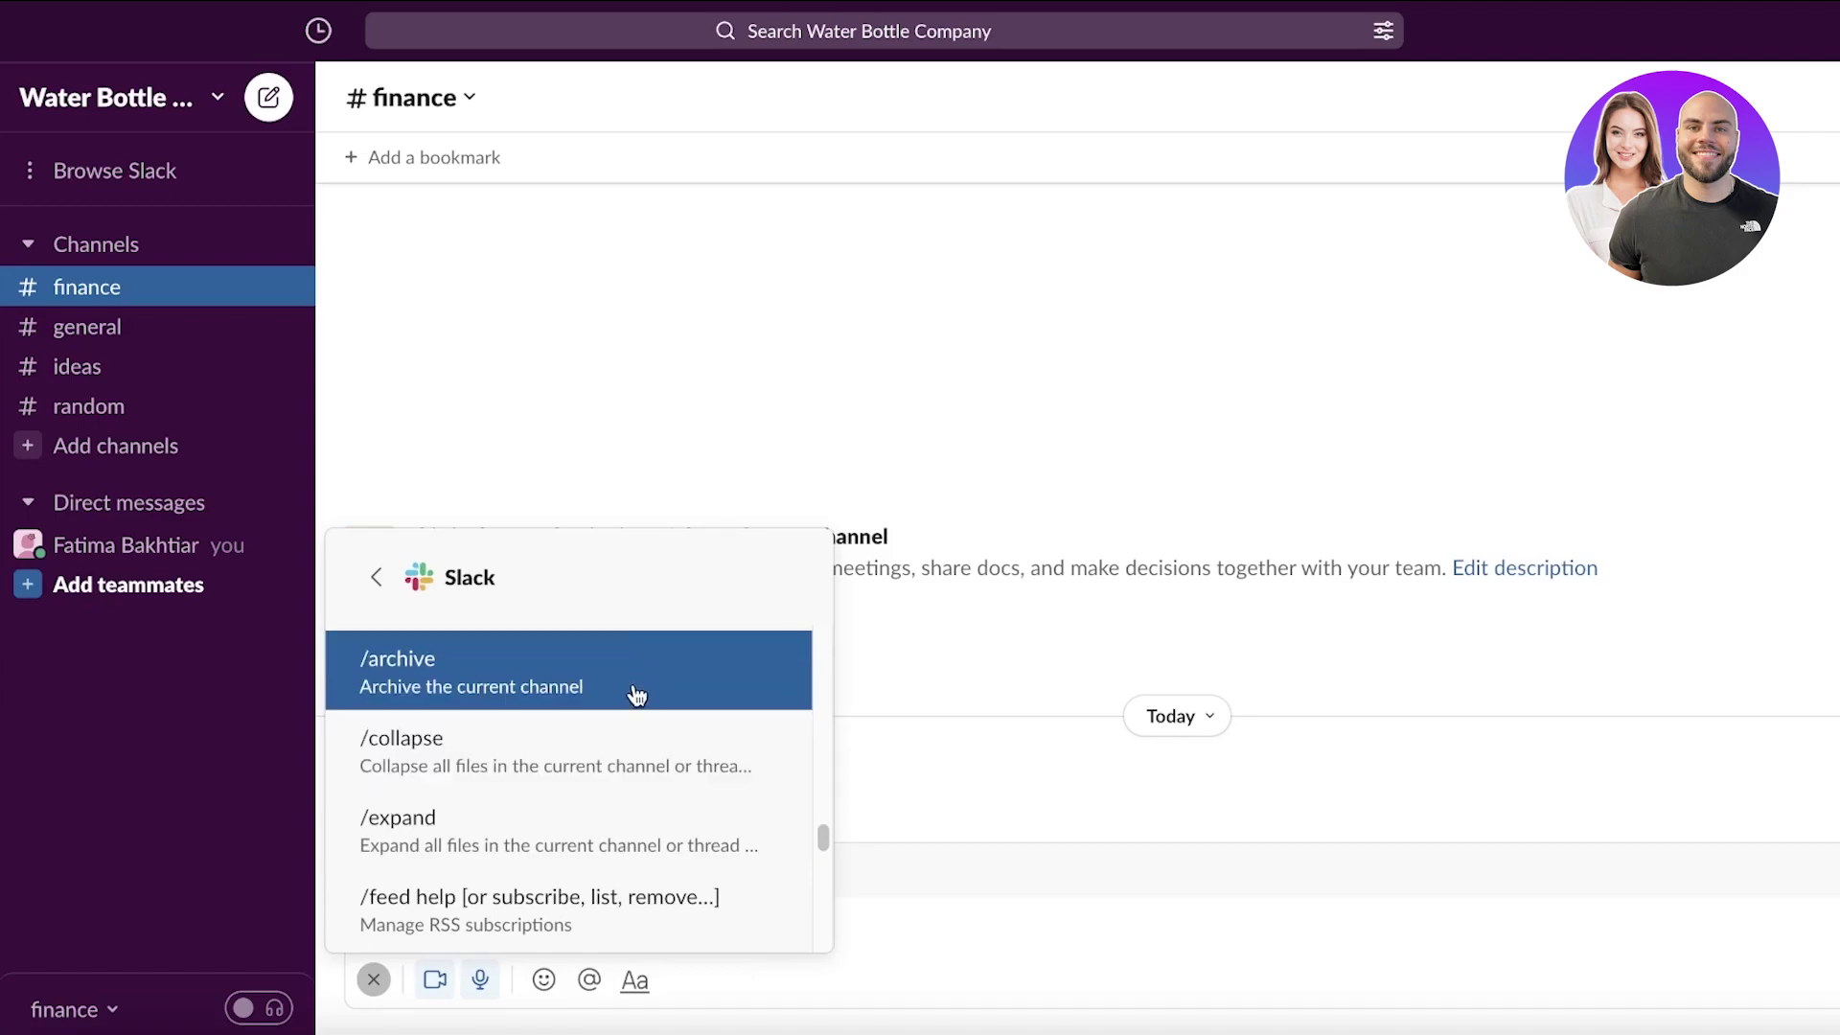
pyautogui.scroll(-1, 613, 805)
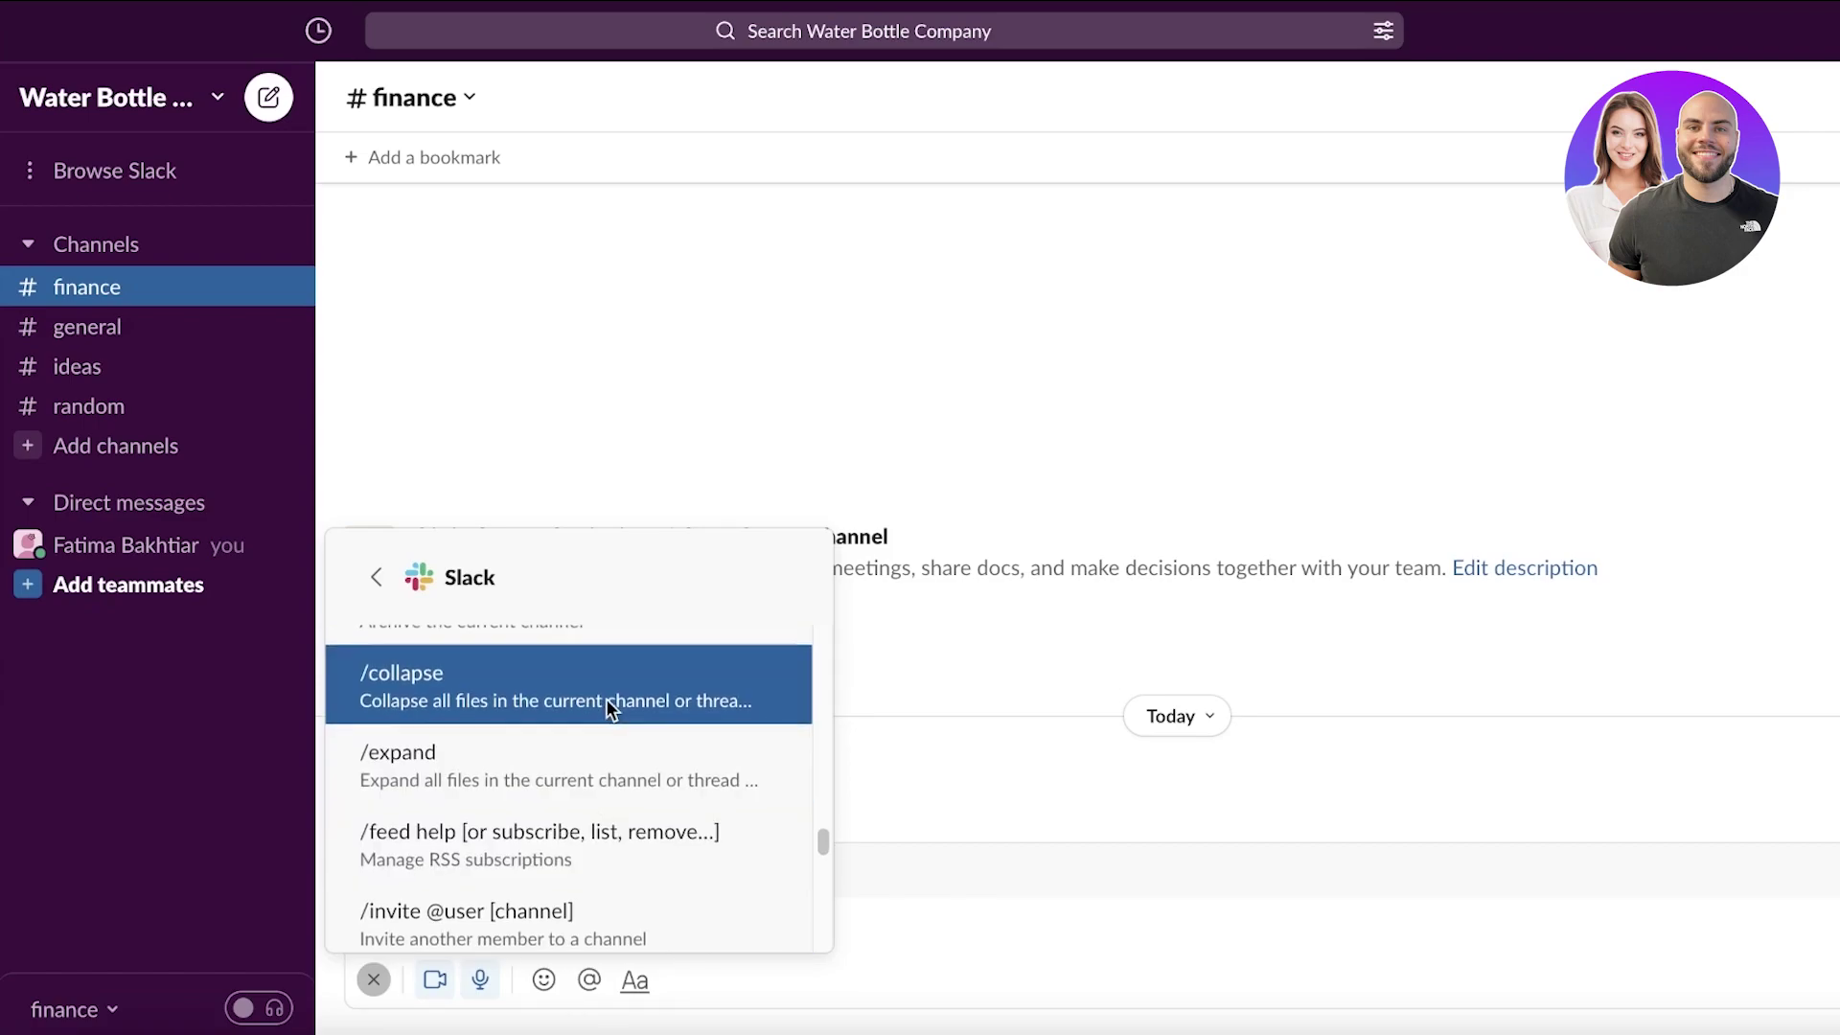
pyautogui.scroll(2, 582, 781)
pyautogui.scroll(2, 583, 778)
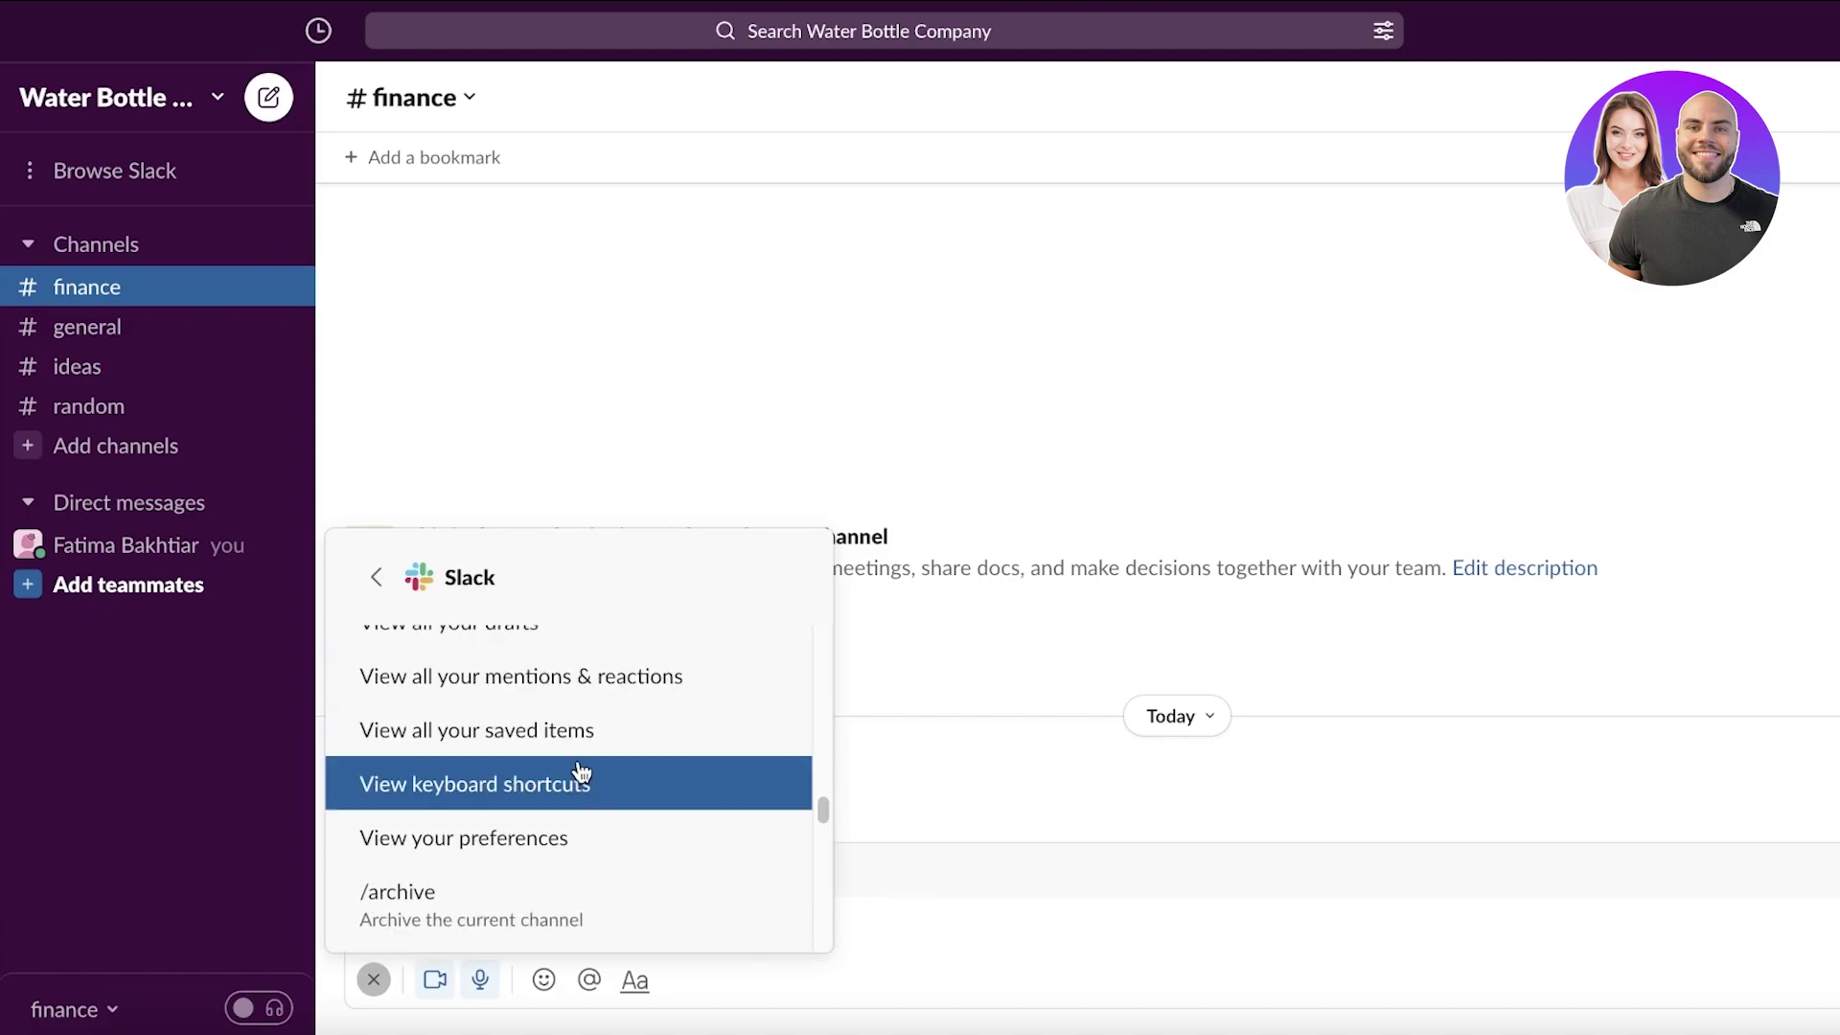
pyautogui.scroll(-4, 582, 769)
pyautogui.scroll(-5, 575, 786)
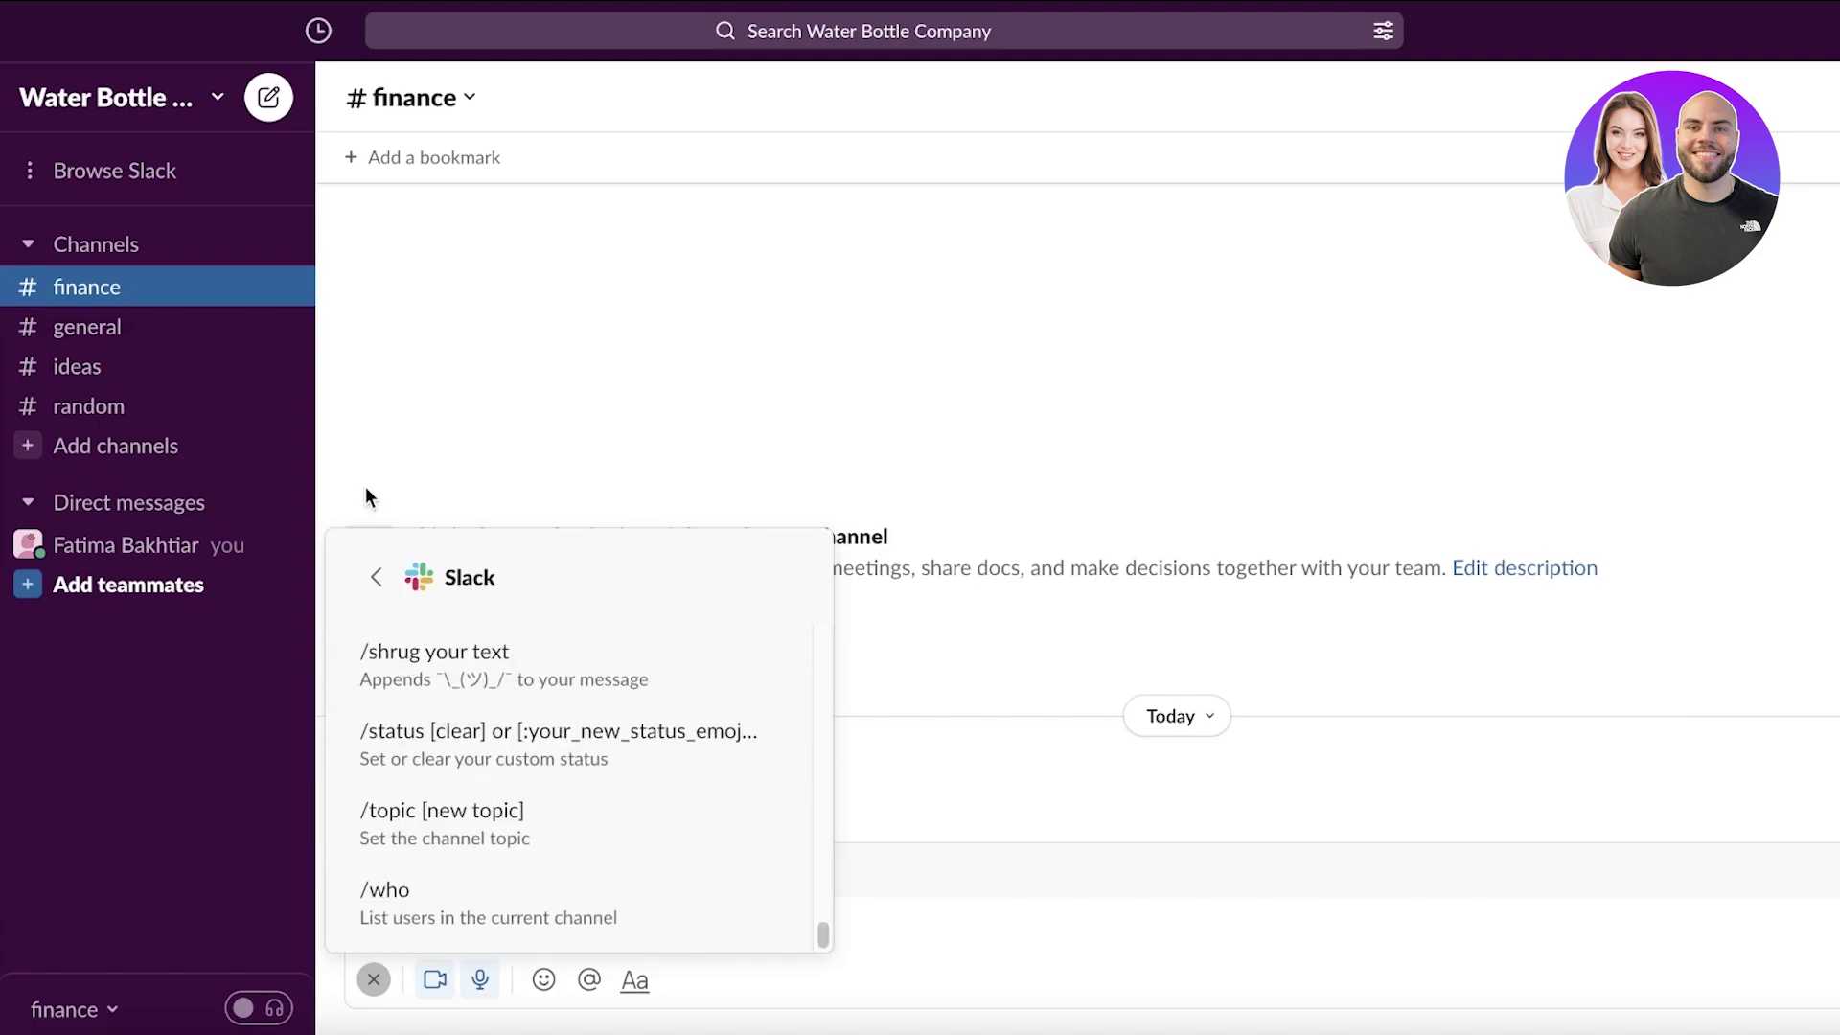
pyautogui.click(374, 576)
pyautogui.click(705, 444)
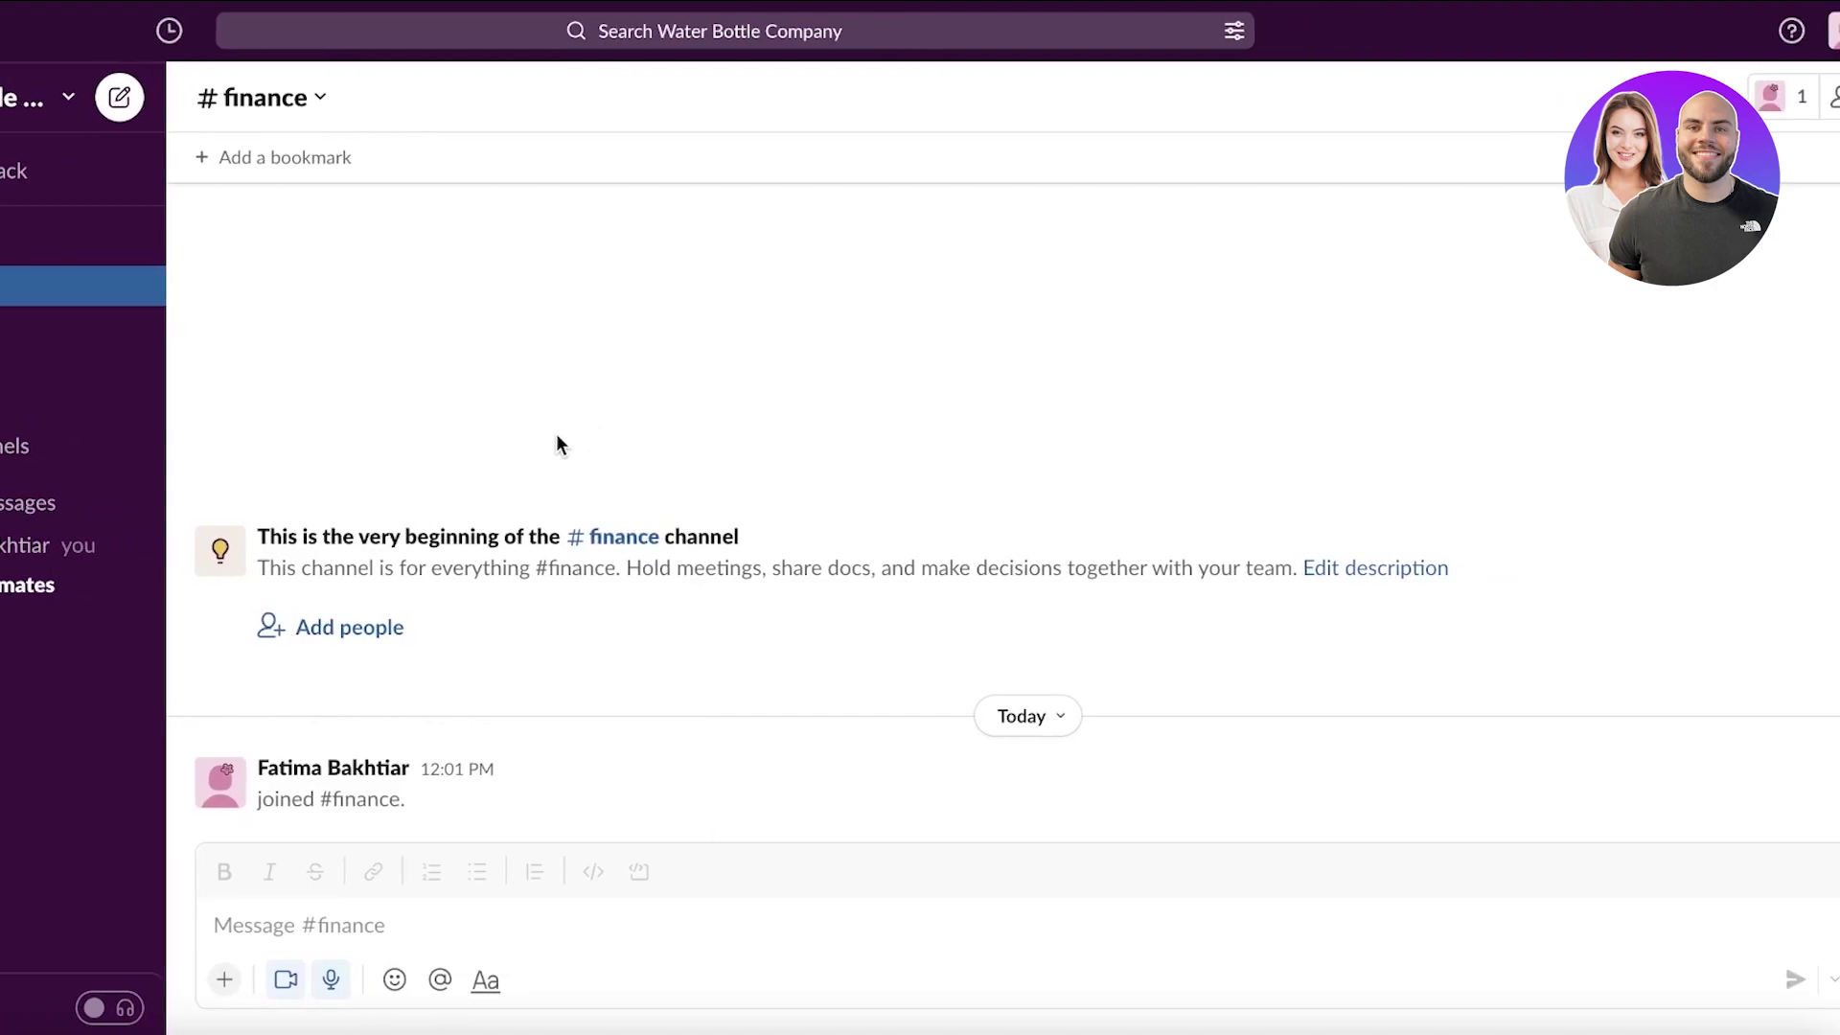
# - Invite the teammate's e-mail address to #finance and open the direct message with them
pyautogui.click(1808, 94)
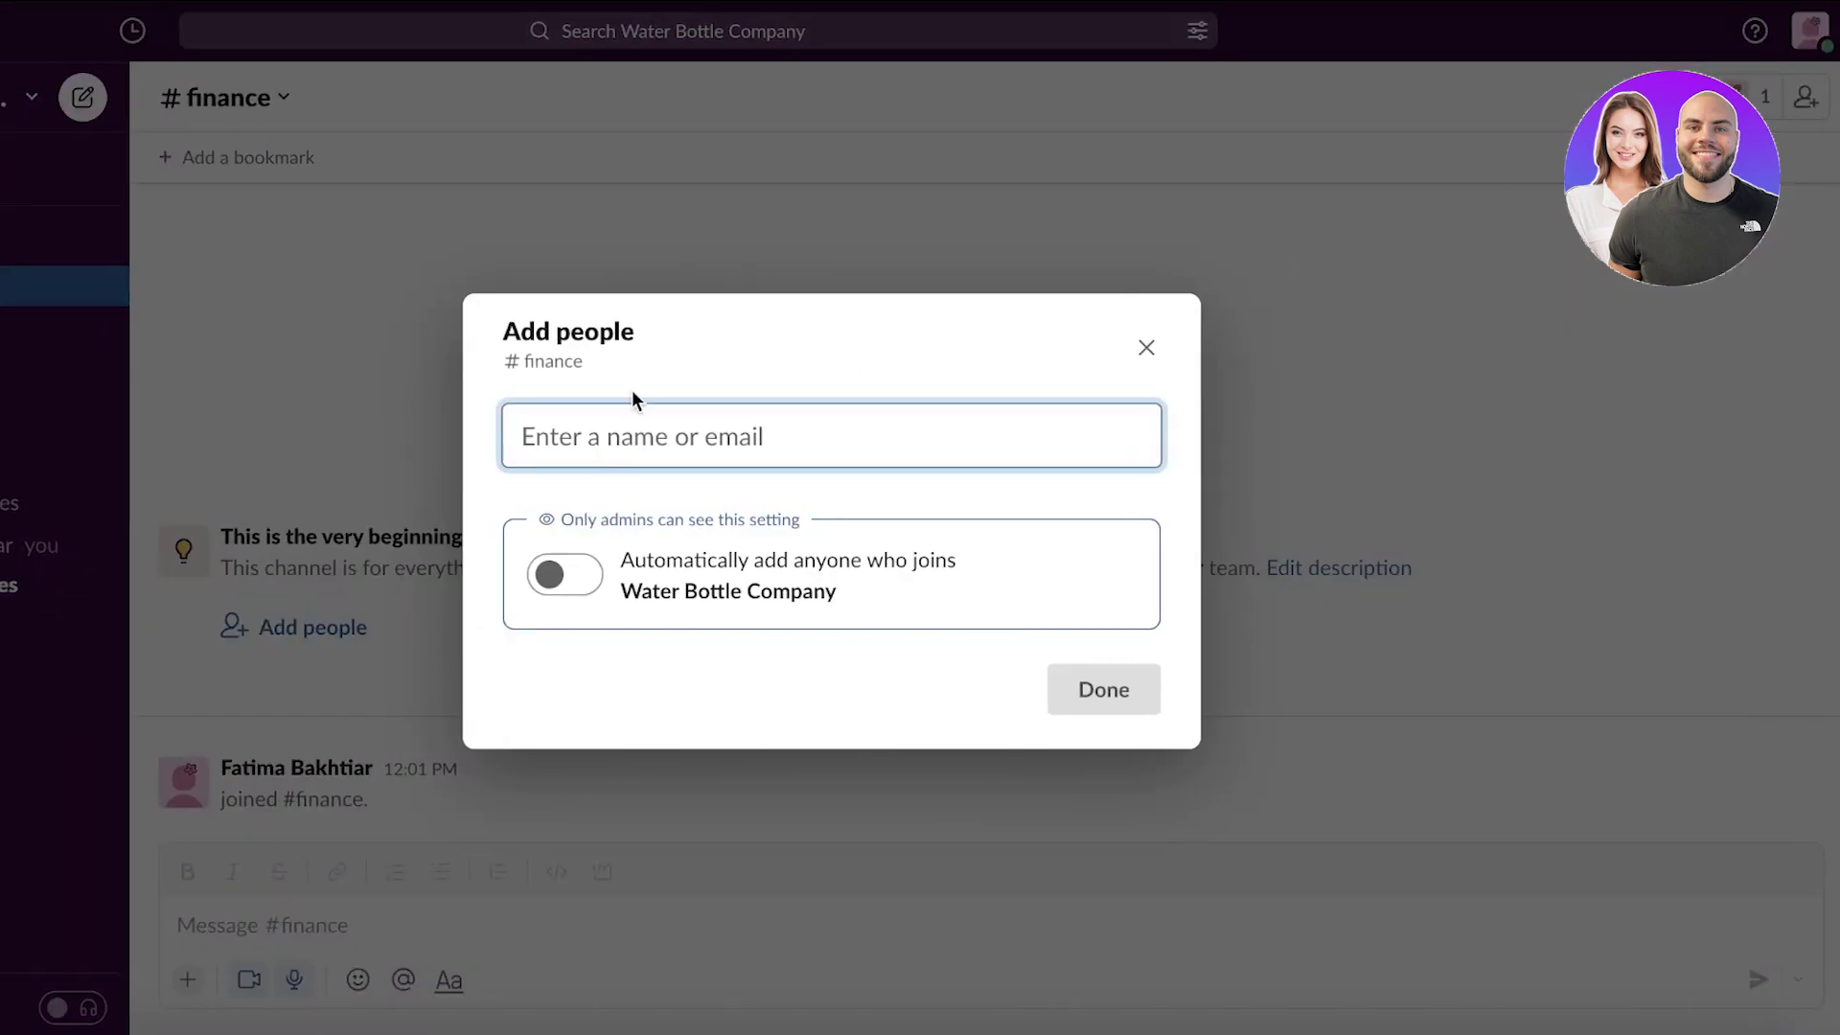
pyautogui.hotkey('ctrl', 'v')
pyautogui.click(828, 502)
pyautogui.click(1208, 690)
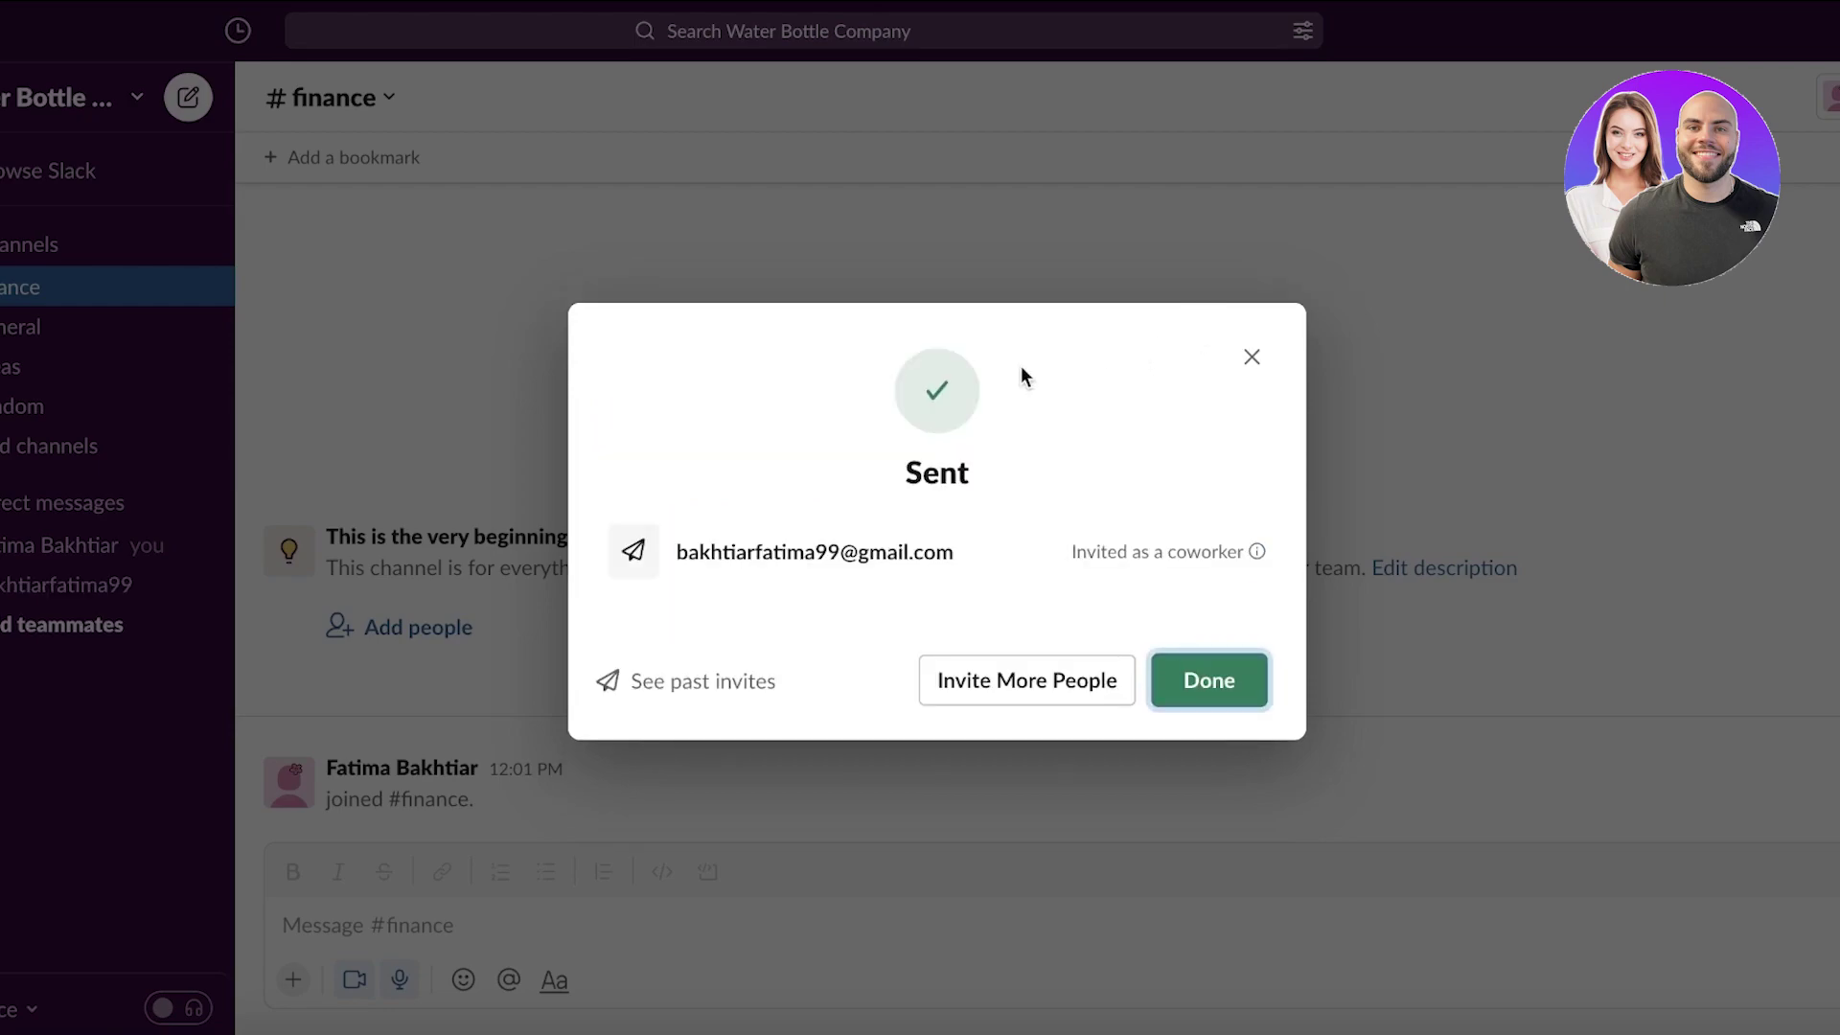
pyautogui.click(1251, 357)
pyautogui.click(143, 584)
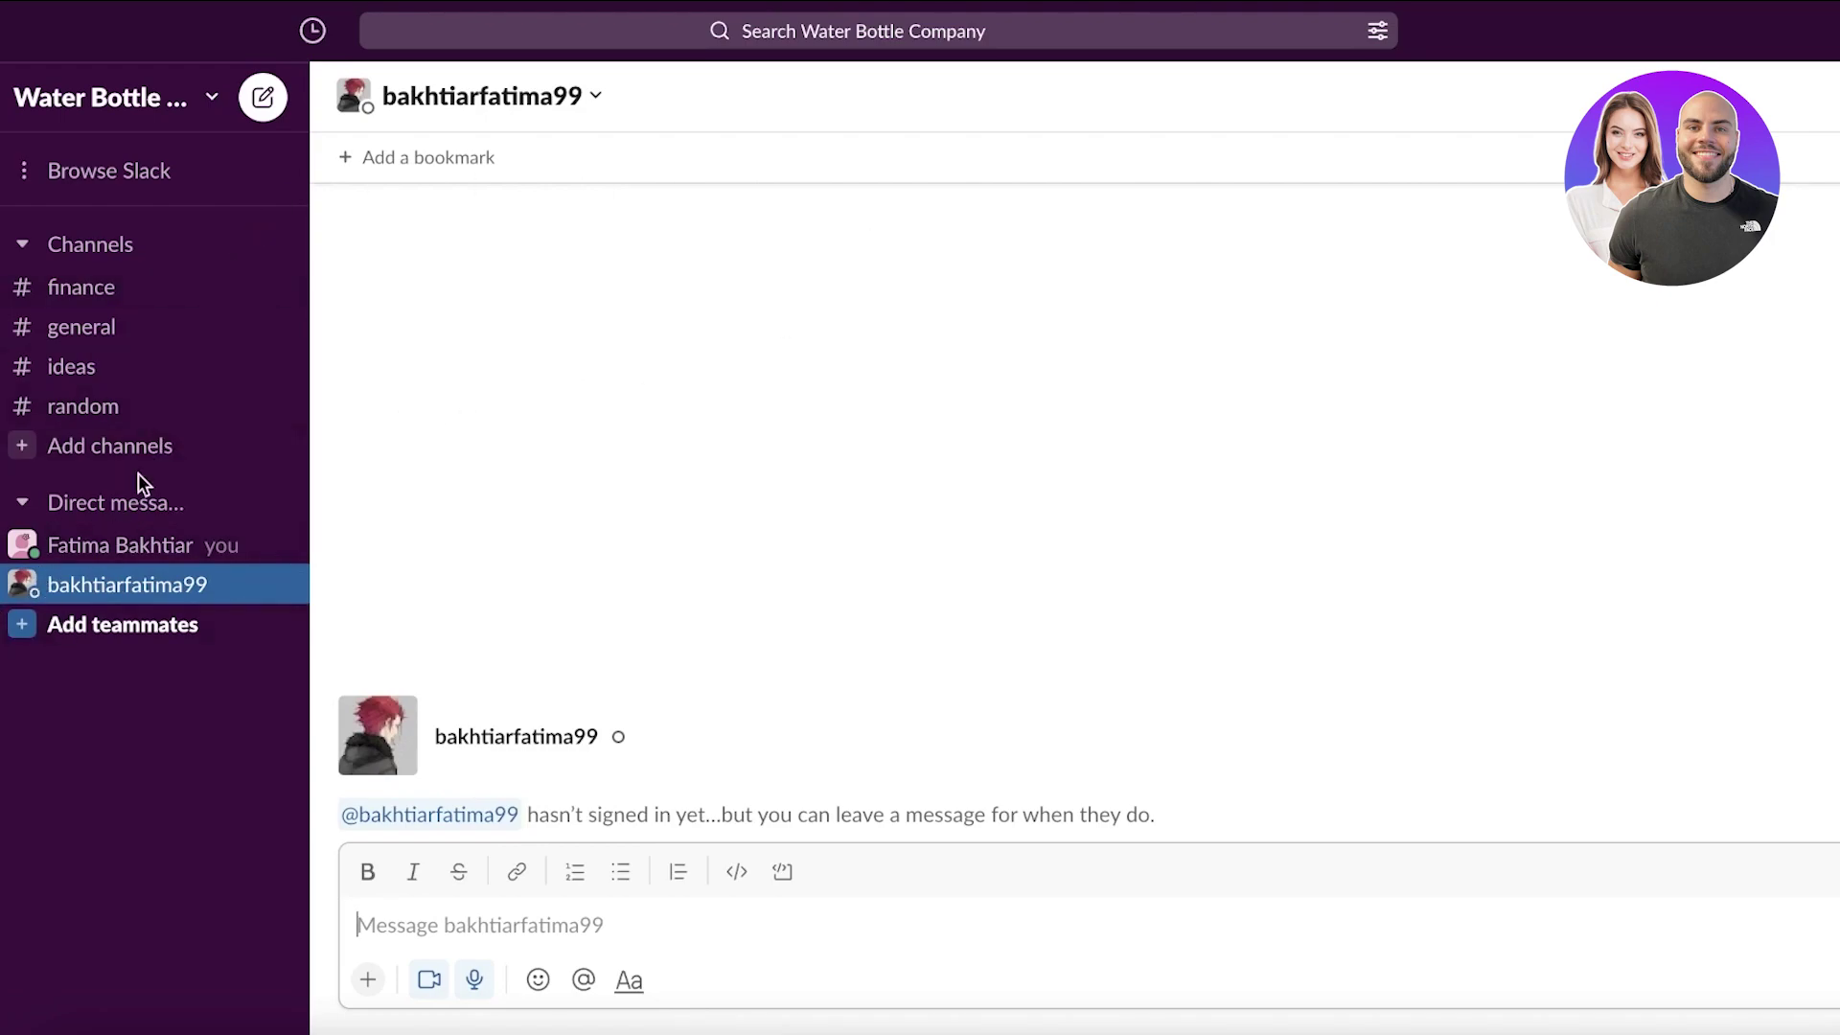
# - Check the add-channel options, then visit your own DM space and #general
pyautogui.click(129, 447)
pyautogui.click(606, 287)
pyautogui.click(117, 548)
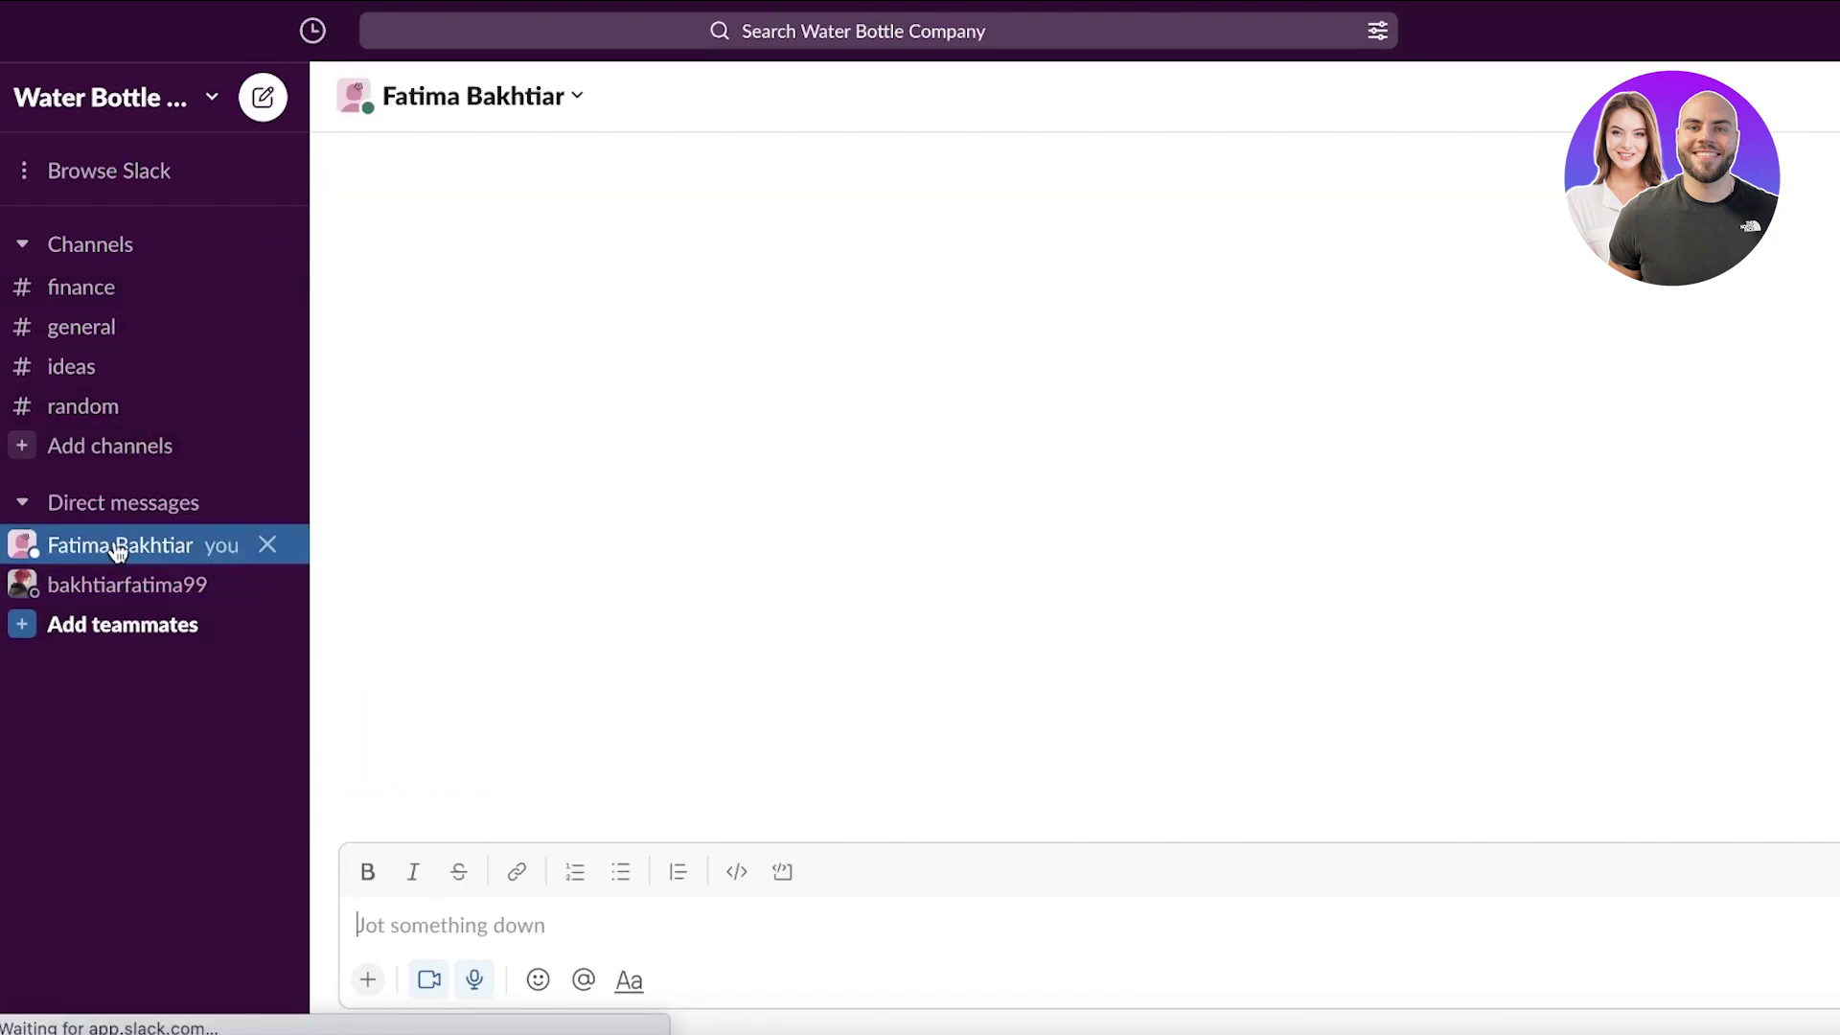
pyautogui.click(111, 320)
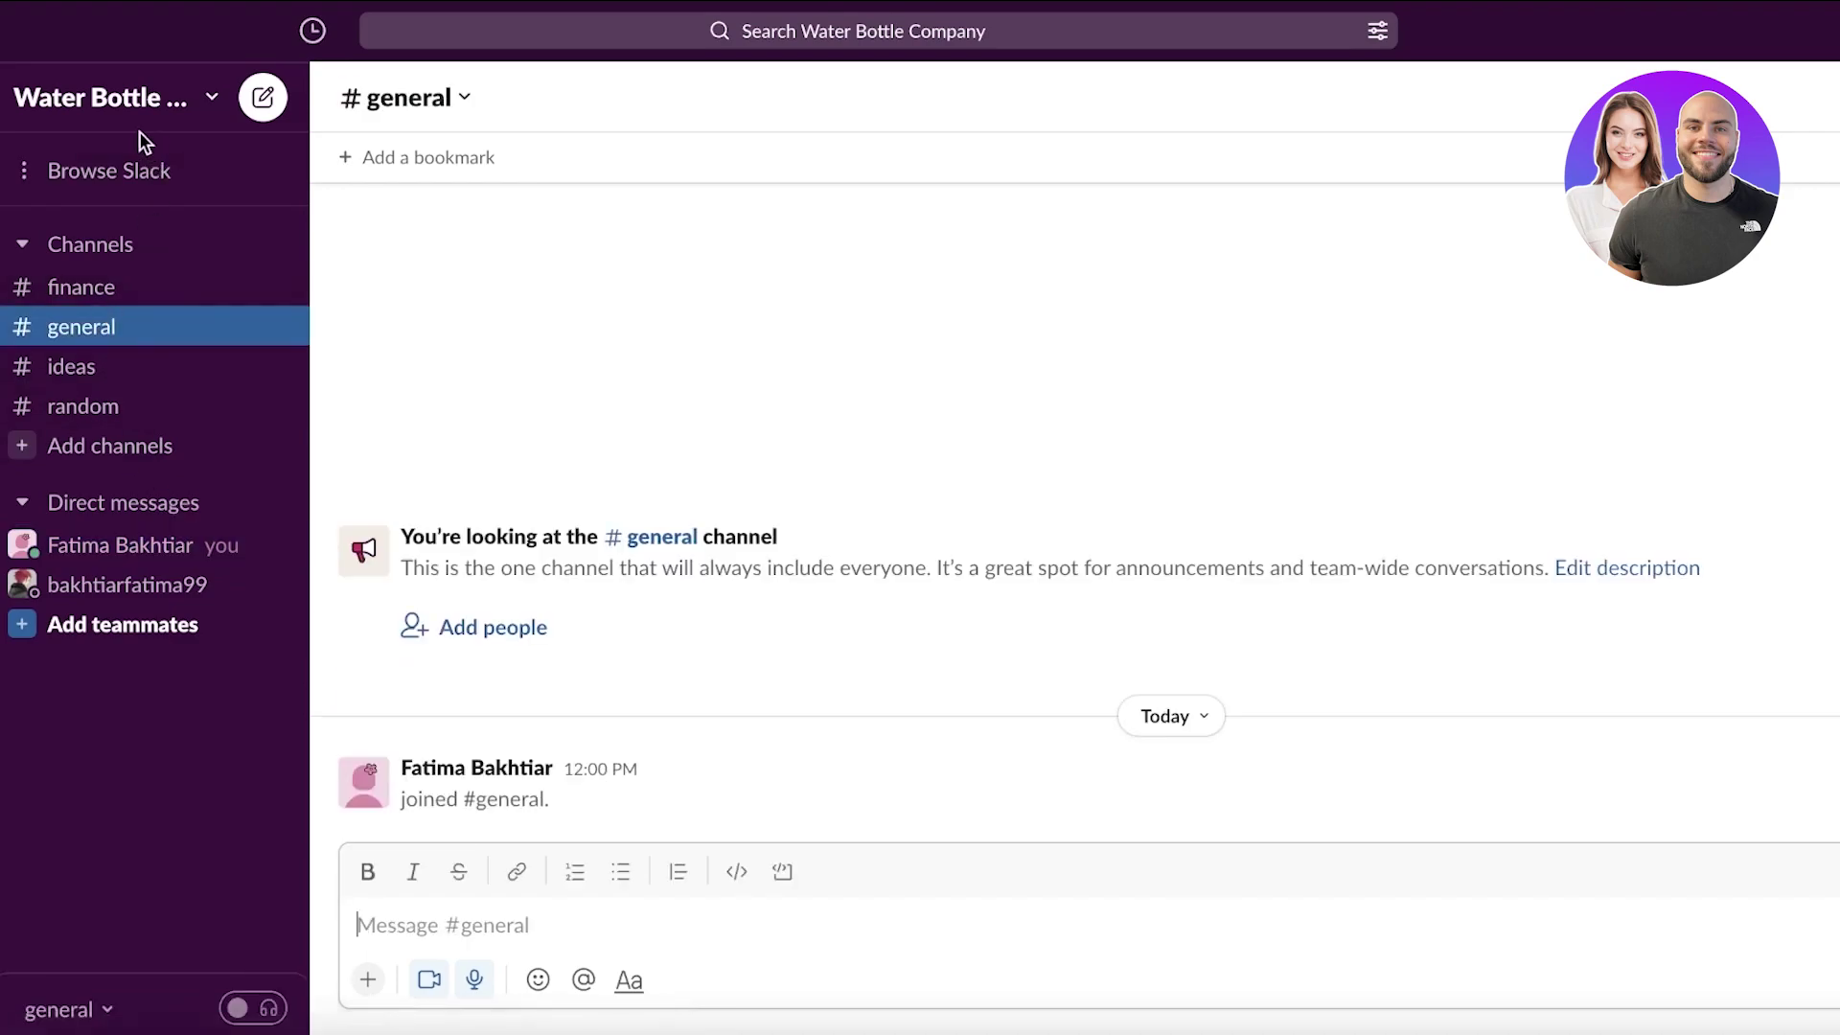
# - Browse the Slack views list, return to your notes space, and open the workspace menu
pyautogui.click(90, 170)
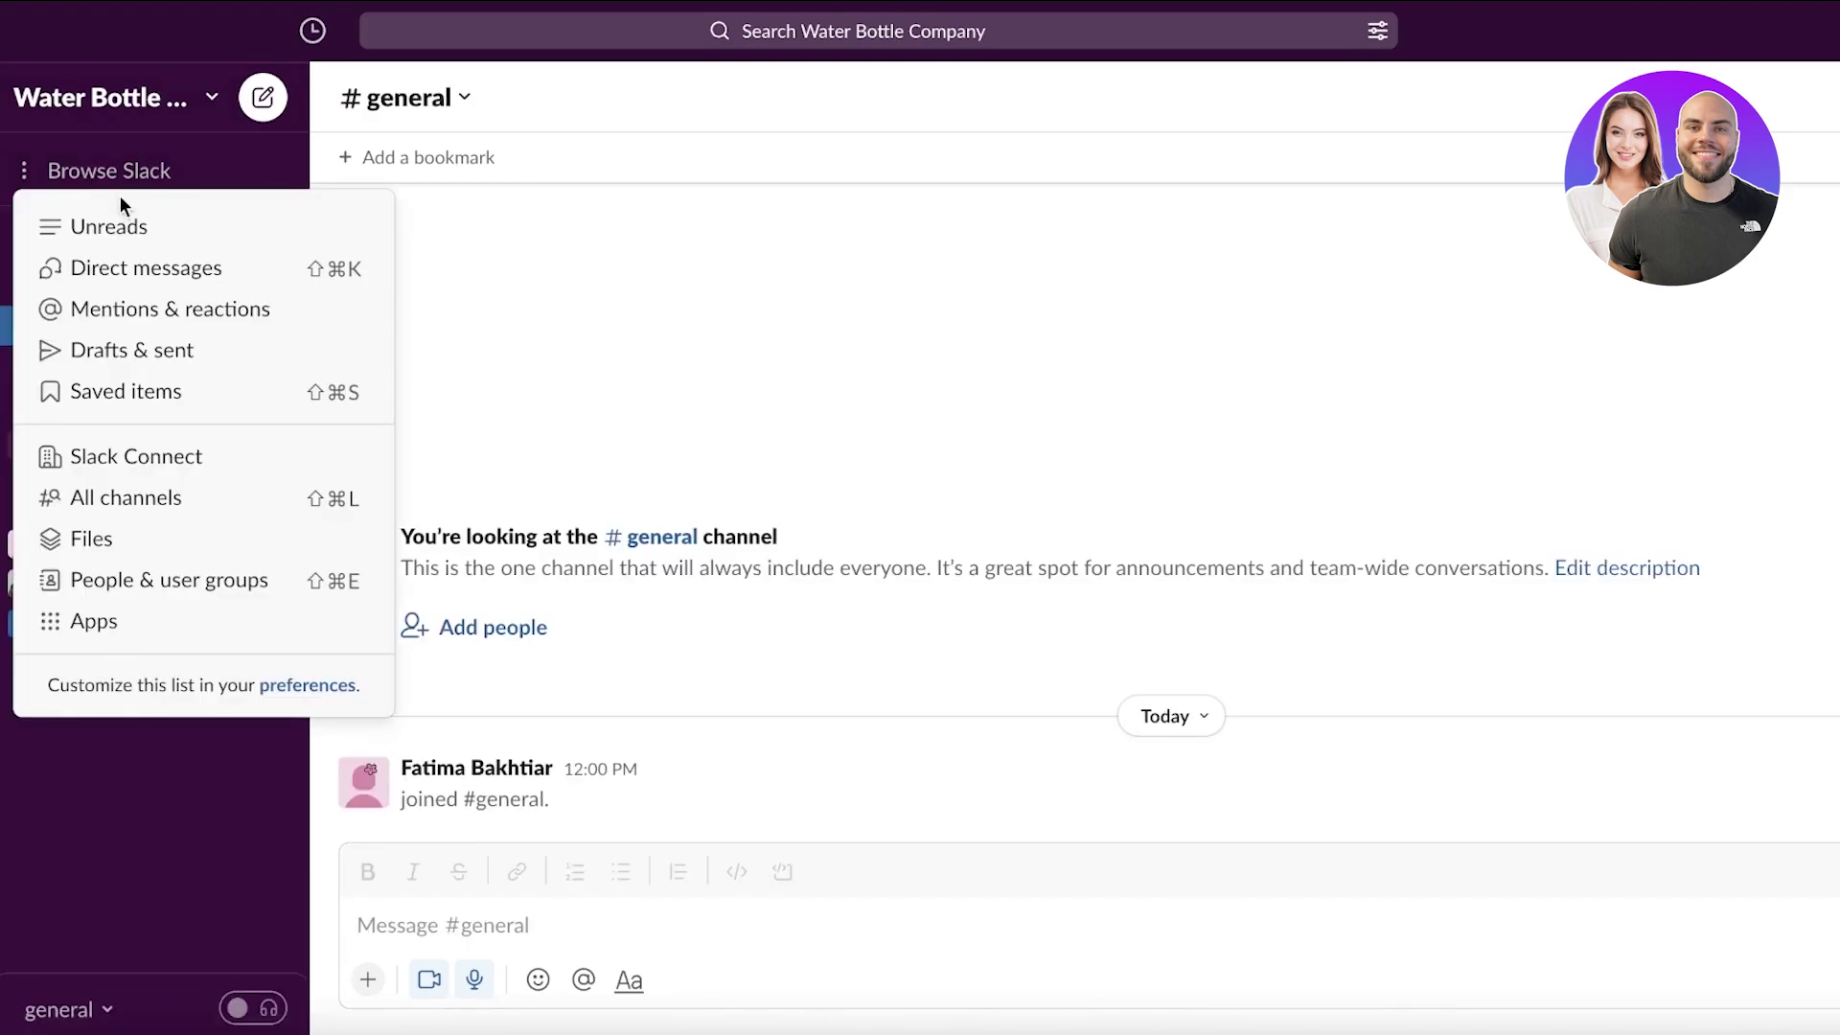
pyautogui.click(463, 265)
pyautogui.click(127, 544)
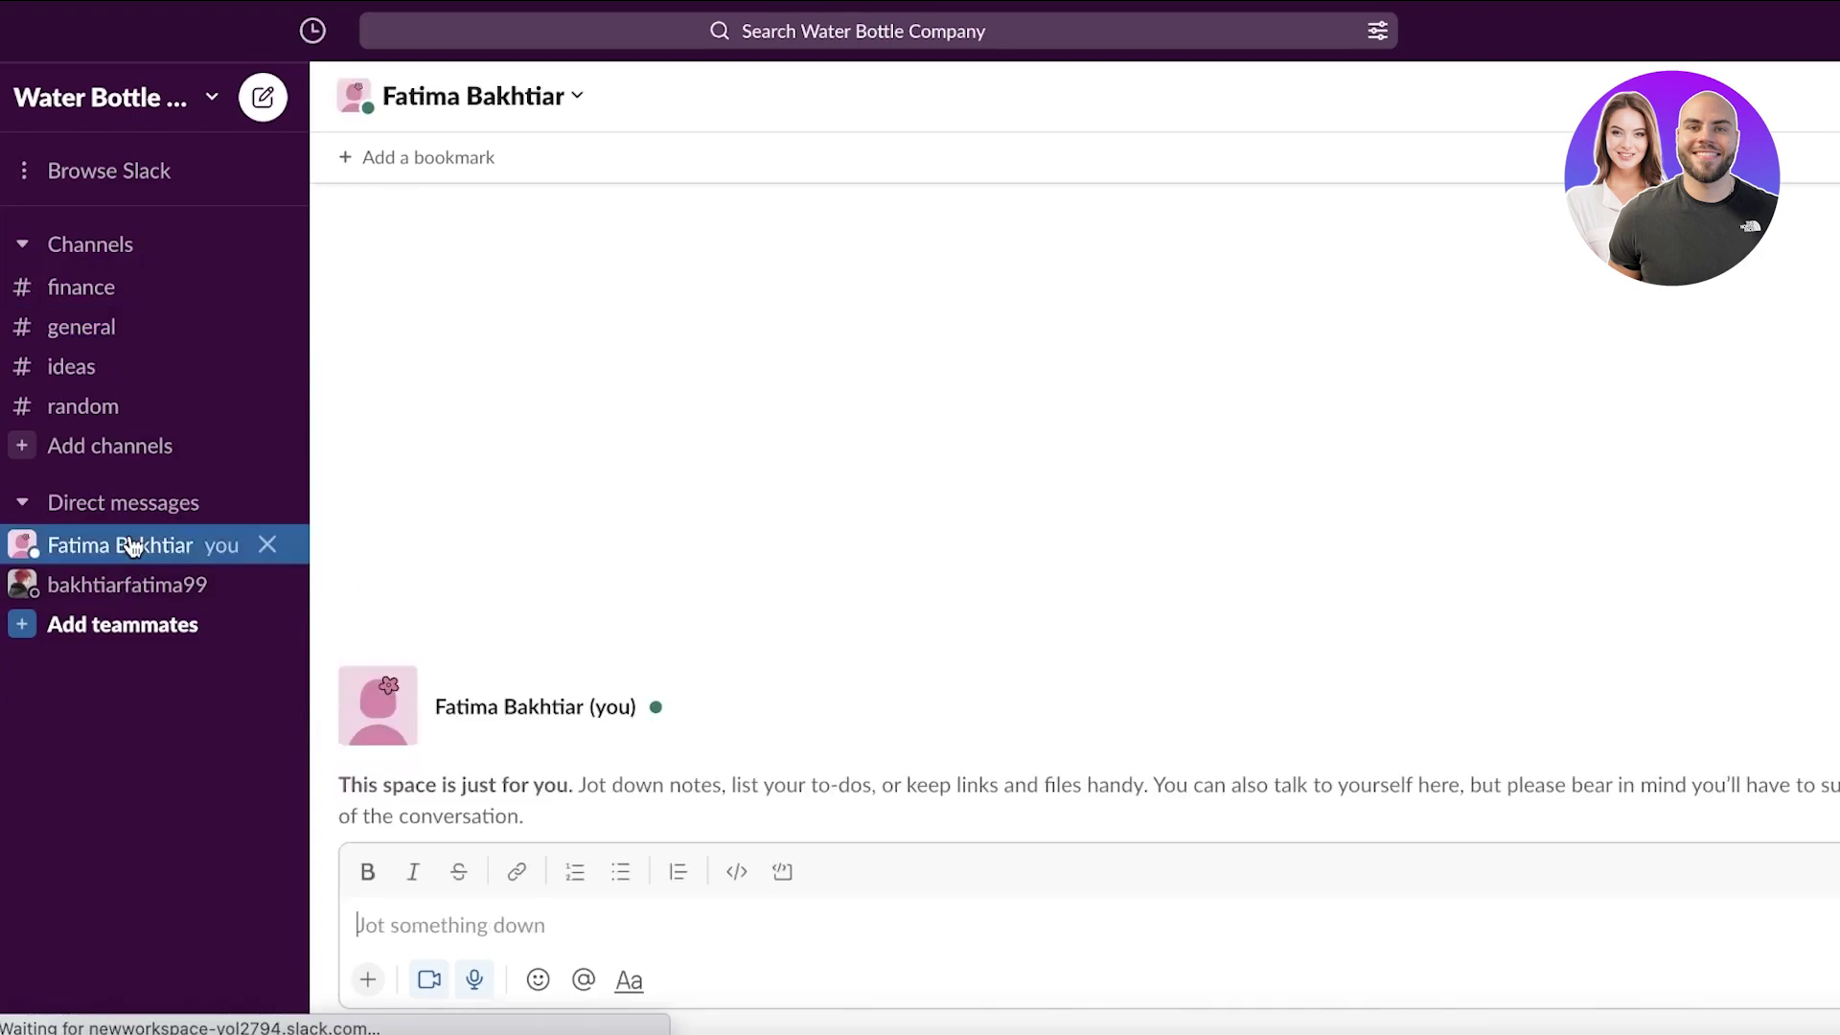
pyautogui.click(157, 173)
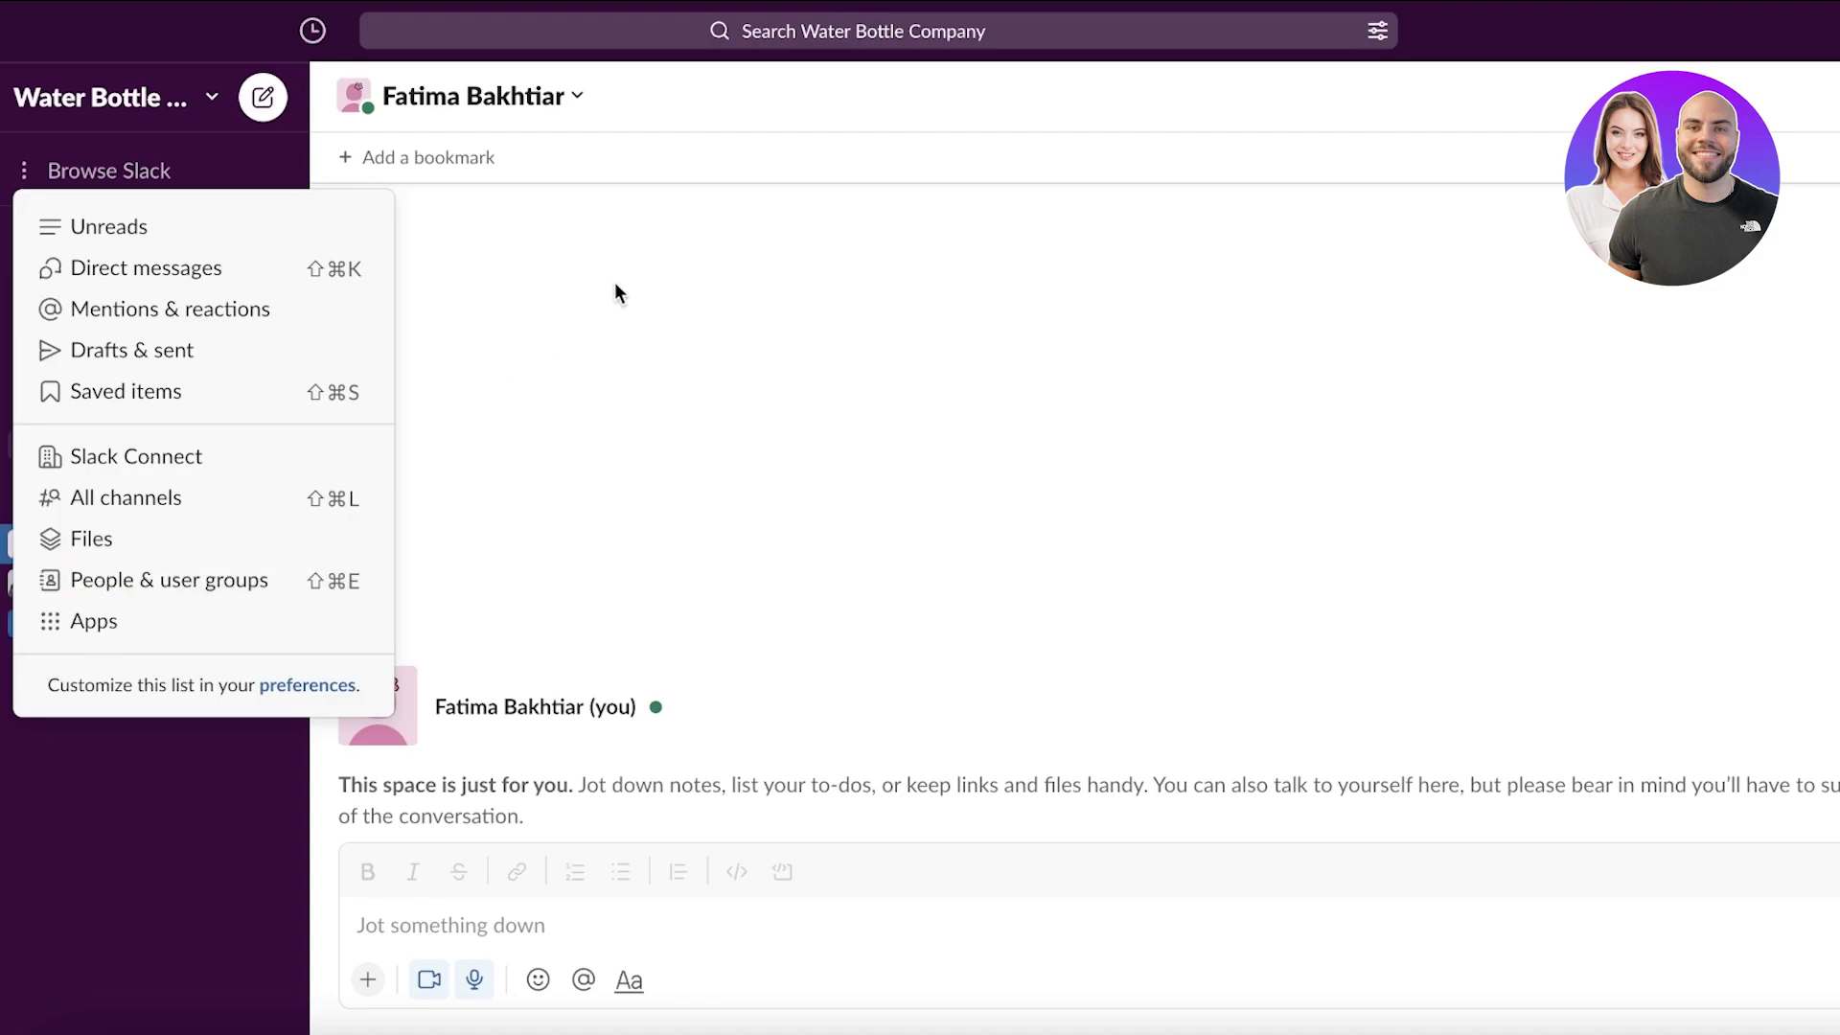
pyautogui.click(164, 178)
pyautogui.click(159, 80)
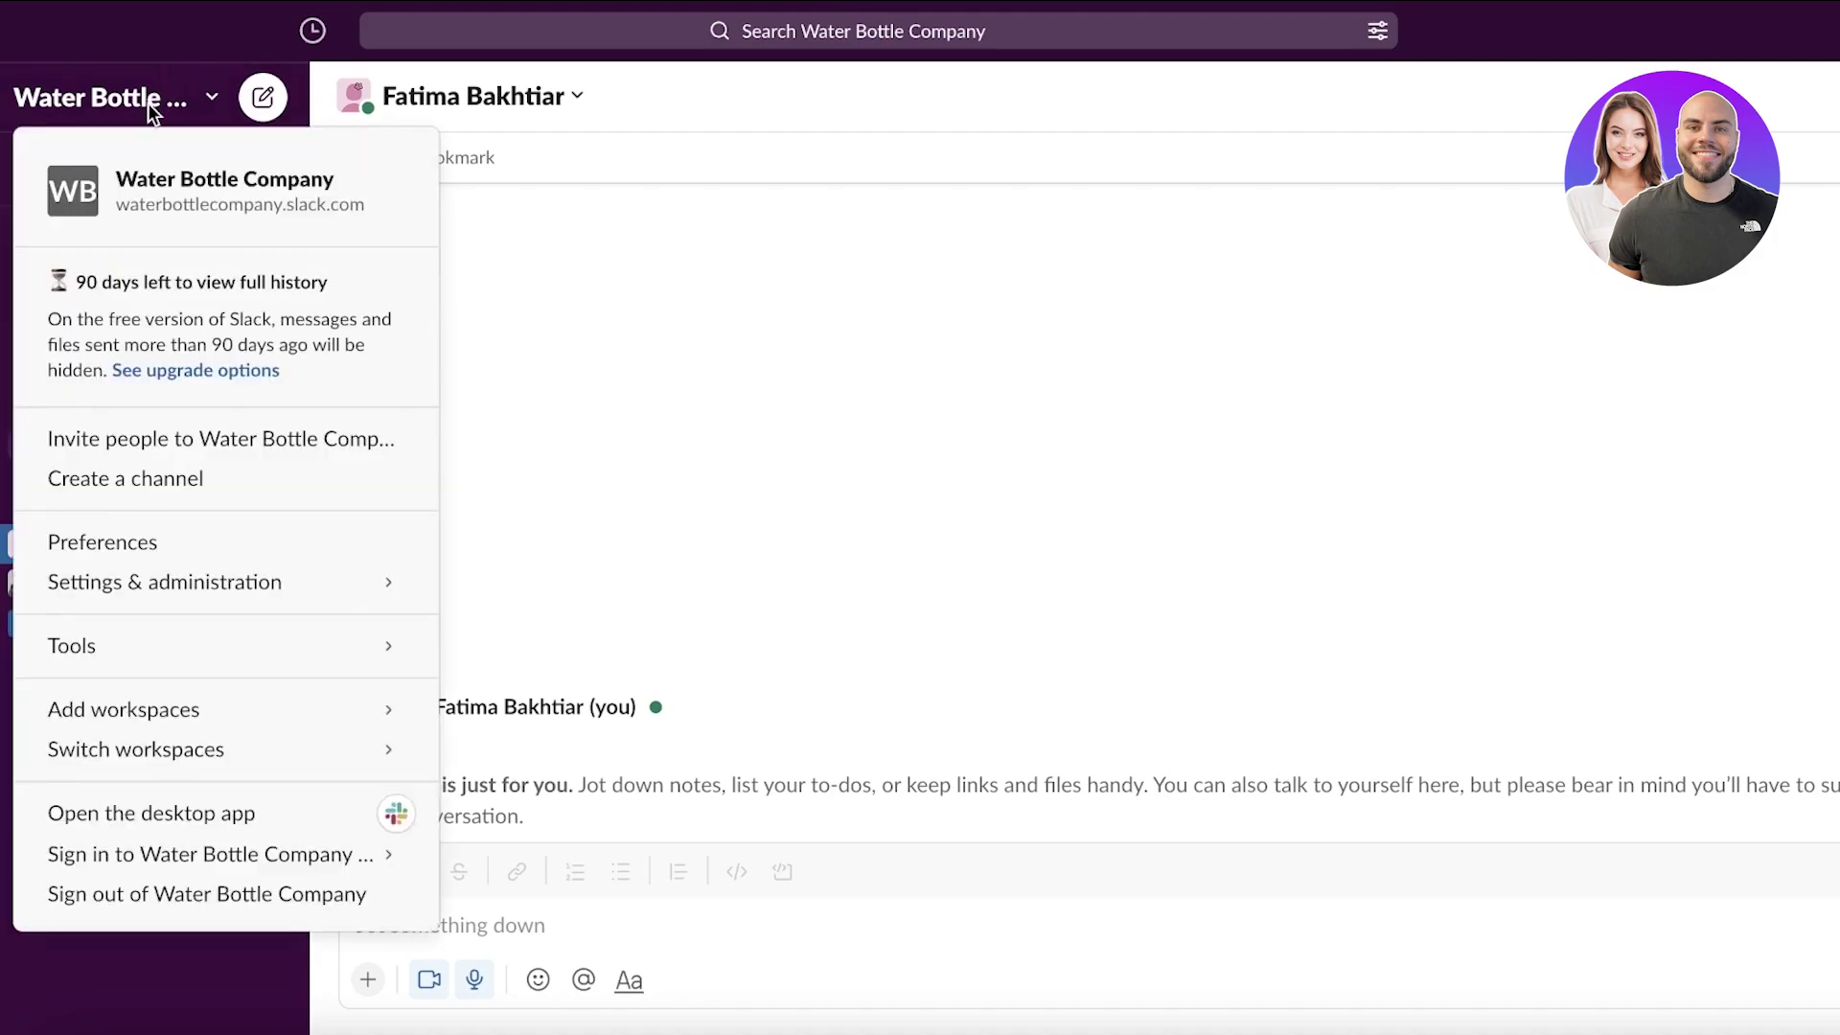
# - In Preferences' Themes section, try the Ochin theme, then switch back to Aubergine
pyautogui.click(109, 533)
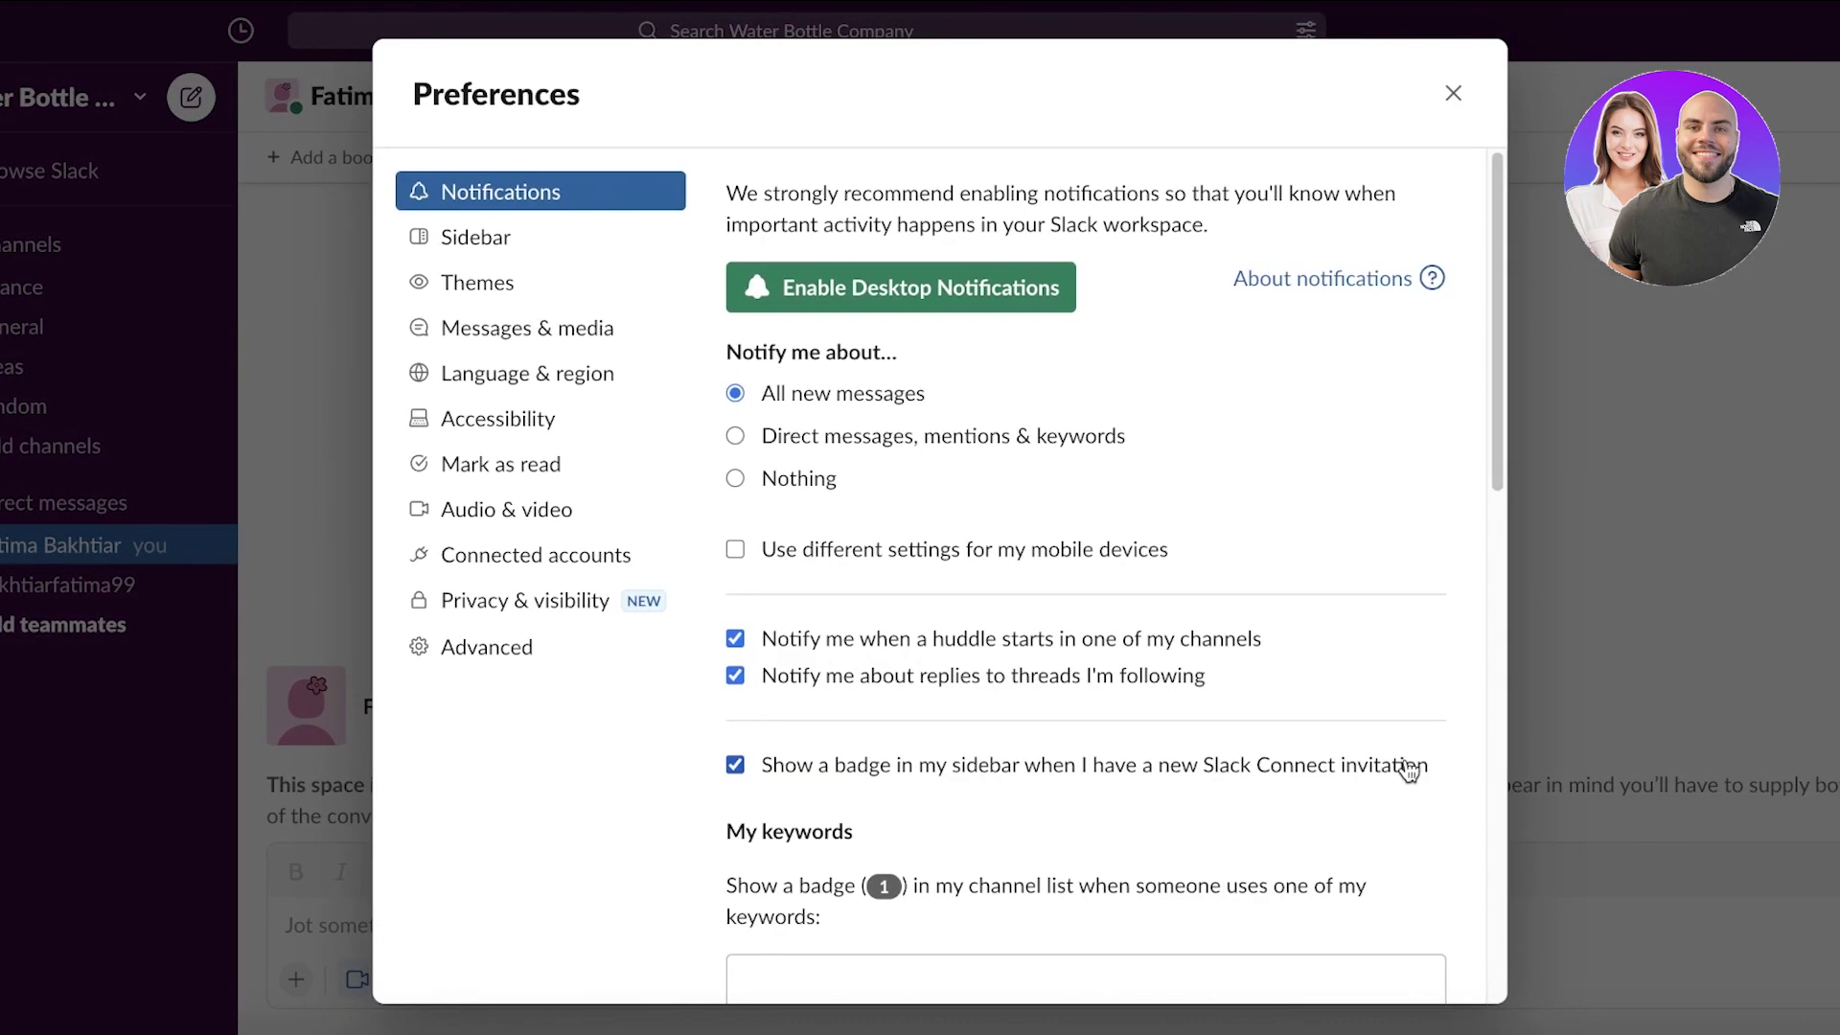
pyautogui.click(537, 253)
pyautogui.click(535, 278)
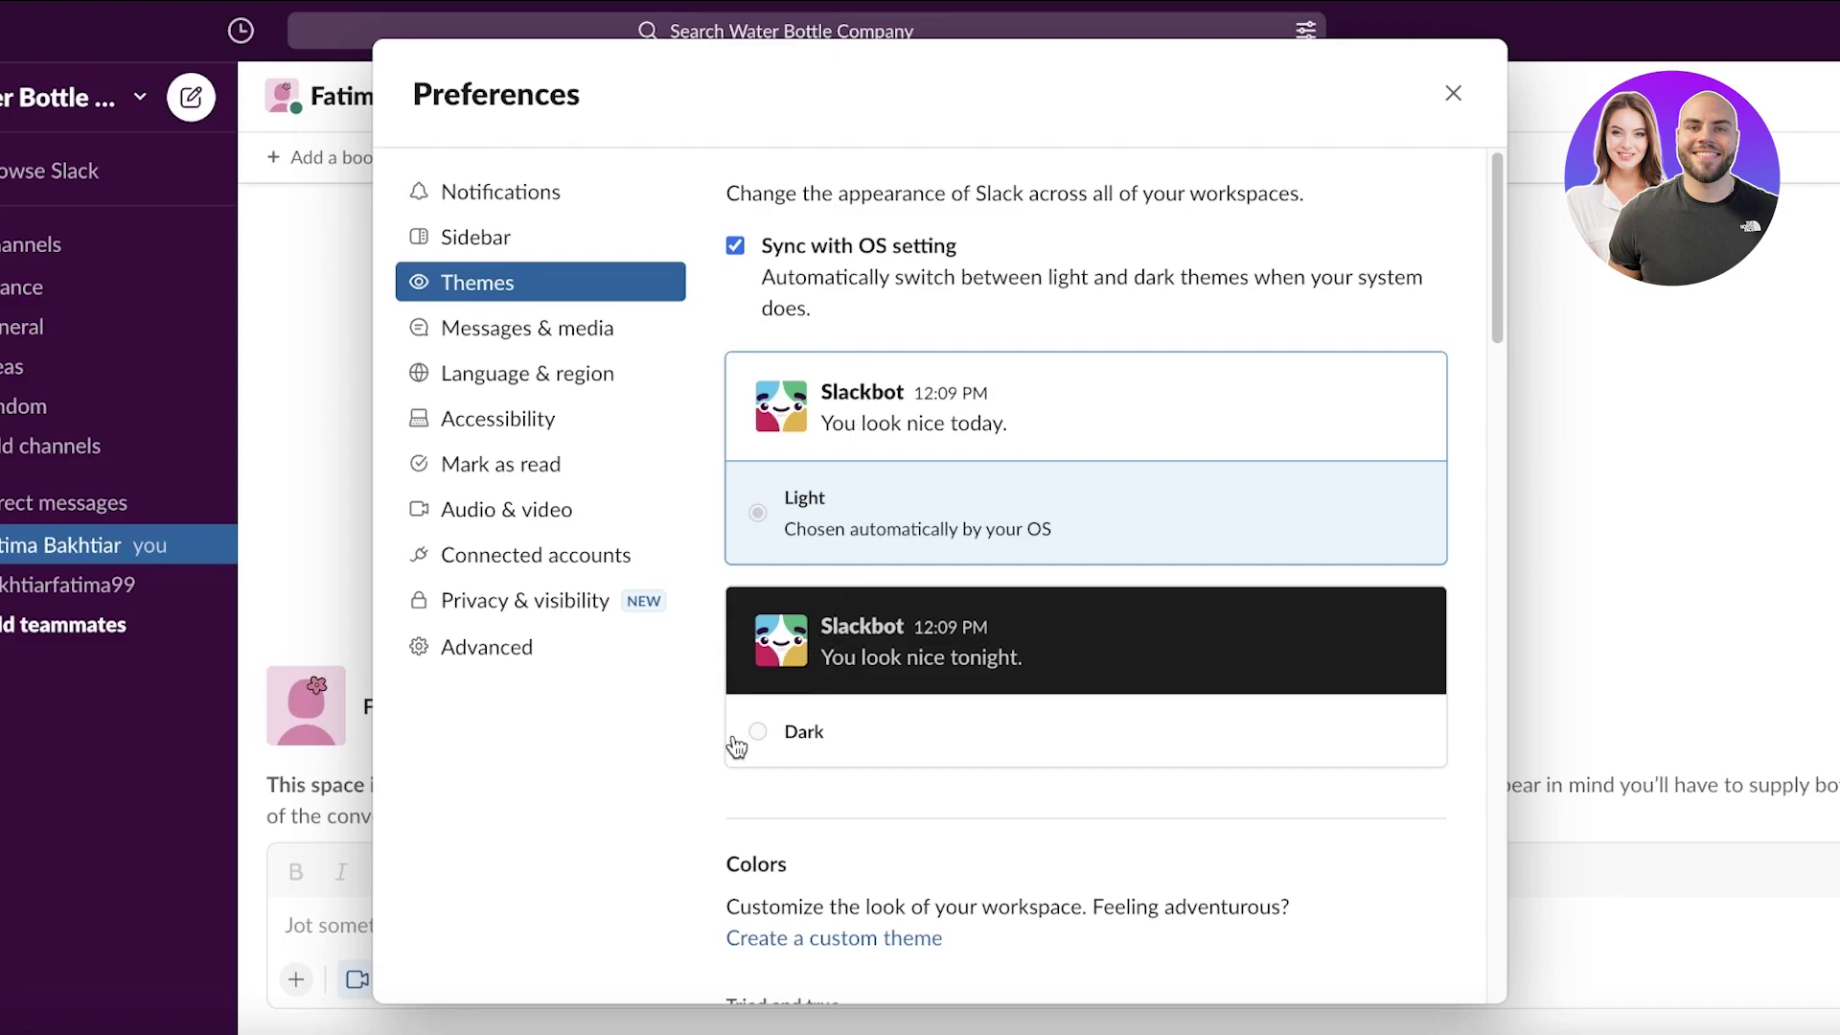
pyautogui.scroll(-8, 822, 575)
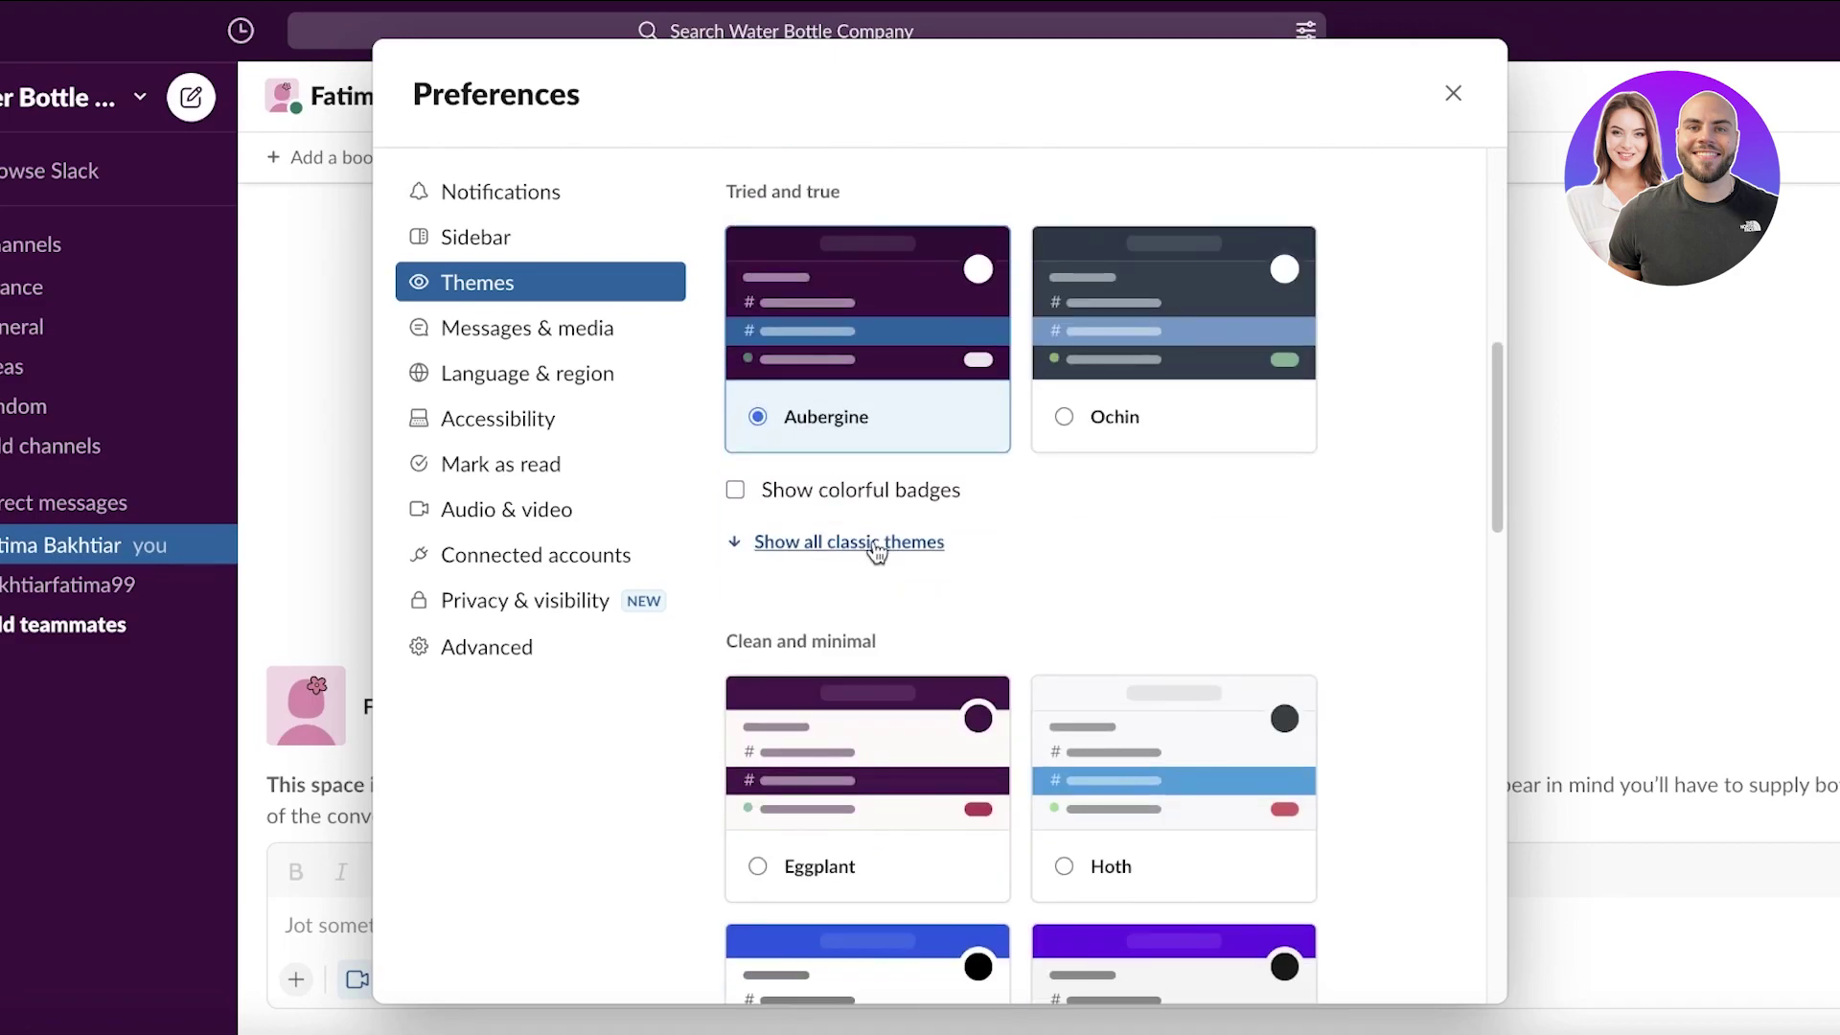
pyautogui.click(1105, 335)
pyautogui.click(822, 326)
# - Try the pink CMYK theme, then restore Aubergine
pyautogui.scroll(-3, 874, 547)
pyautogui.scroll(-8, 1048, 588)
pyautogui.scroll(8, 1158, 526)
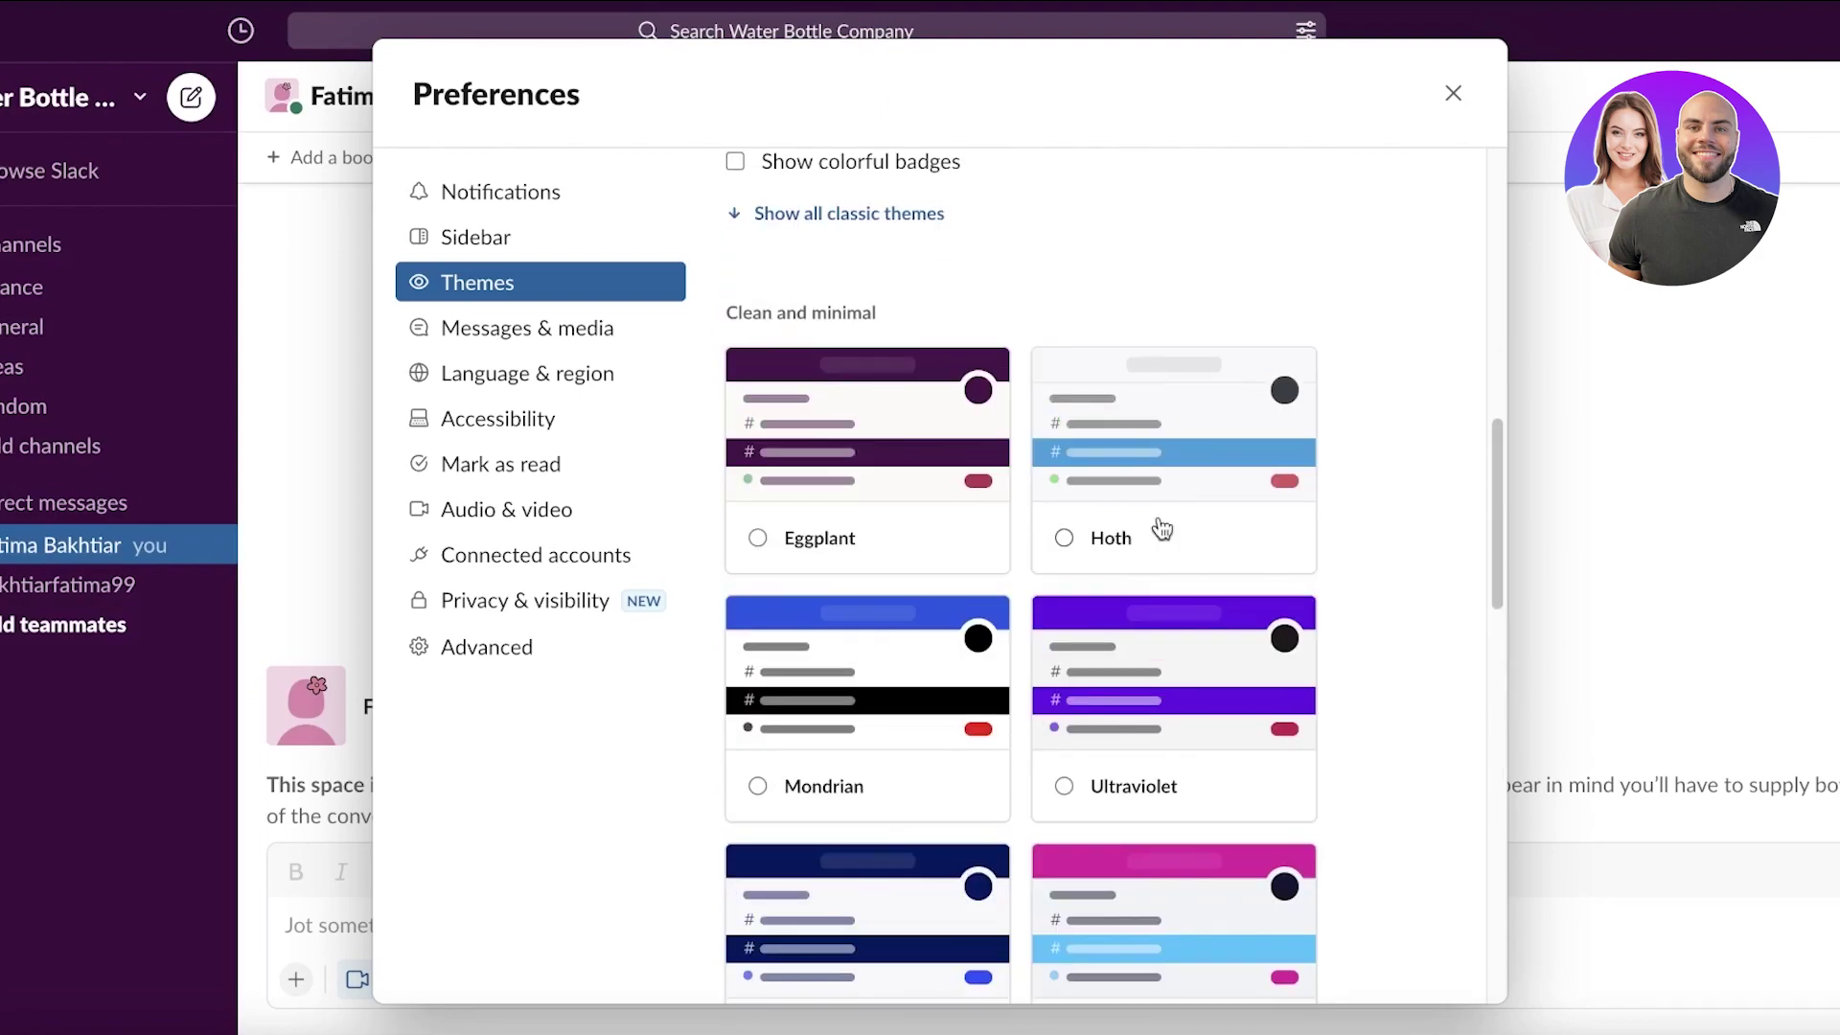
pyautogui.scroll(-1, 1100, 856)
pyautogui.scroll(-3, 1100, 855)
pyautogui.click(1138, 560)
pyautogui.scroll(10, 1030, 571)
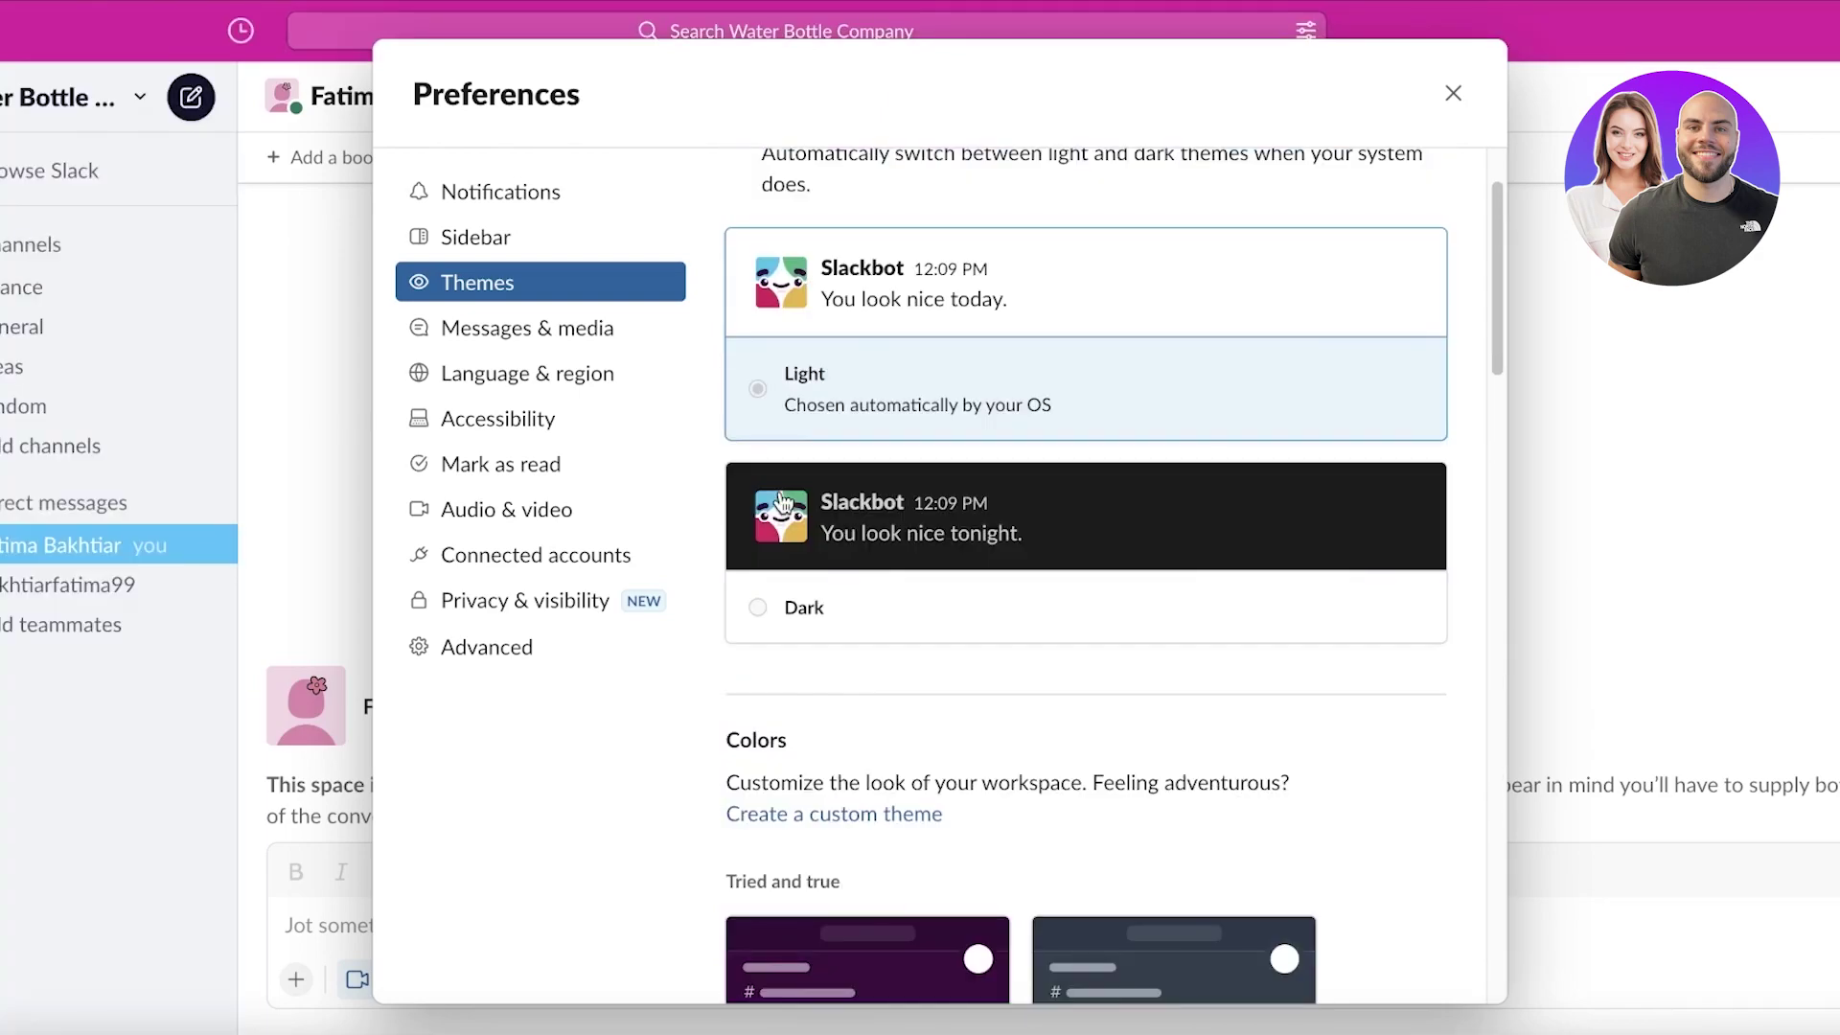
pyautogui.scroll(-3, 832, 623)
pyautogui.click(832, 623)
pyautogui.scroll(-4, 1083, 393)
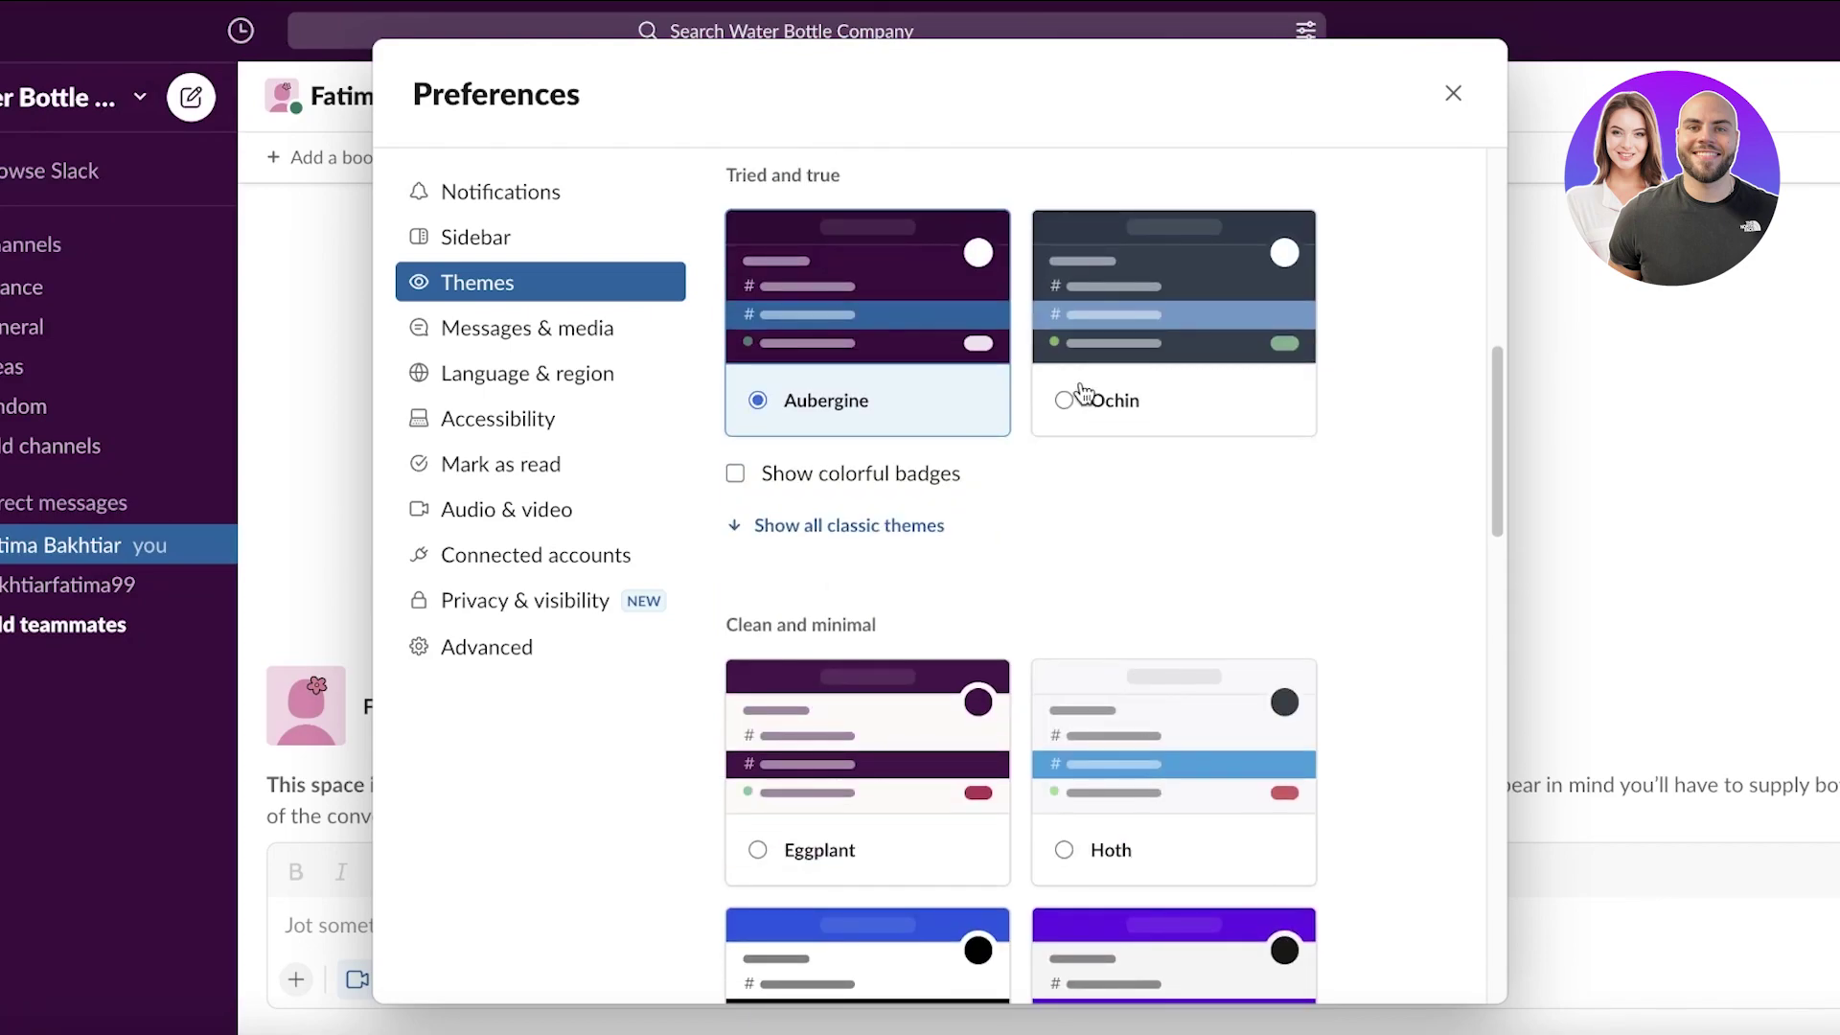
pyautogui.scroll(-1, 786, 499)
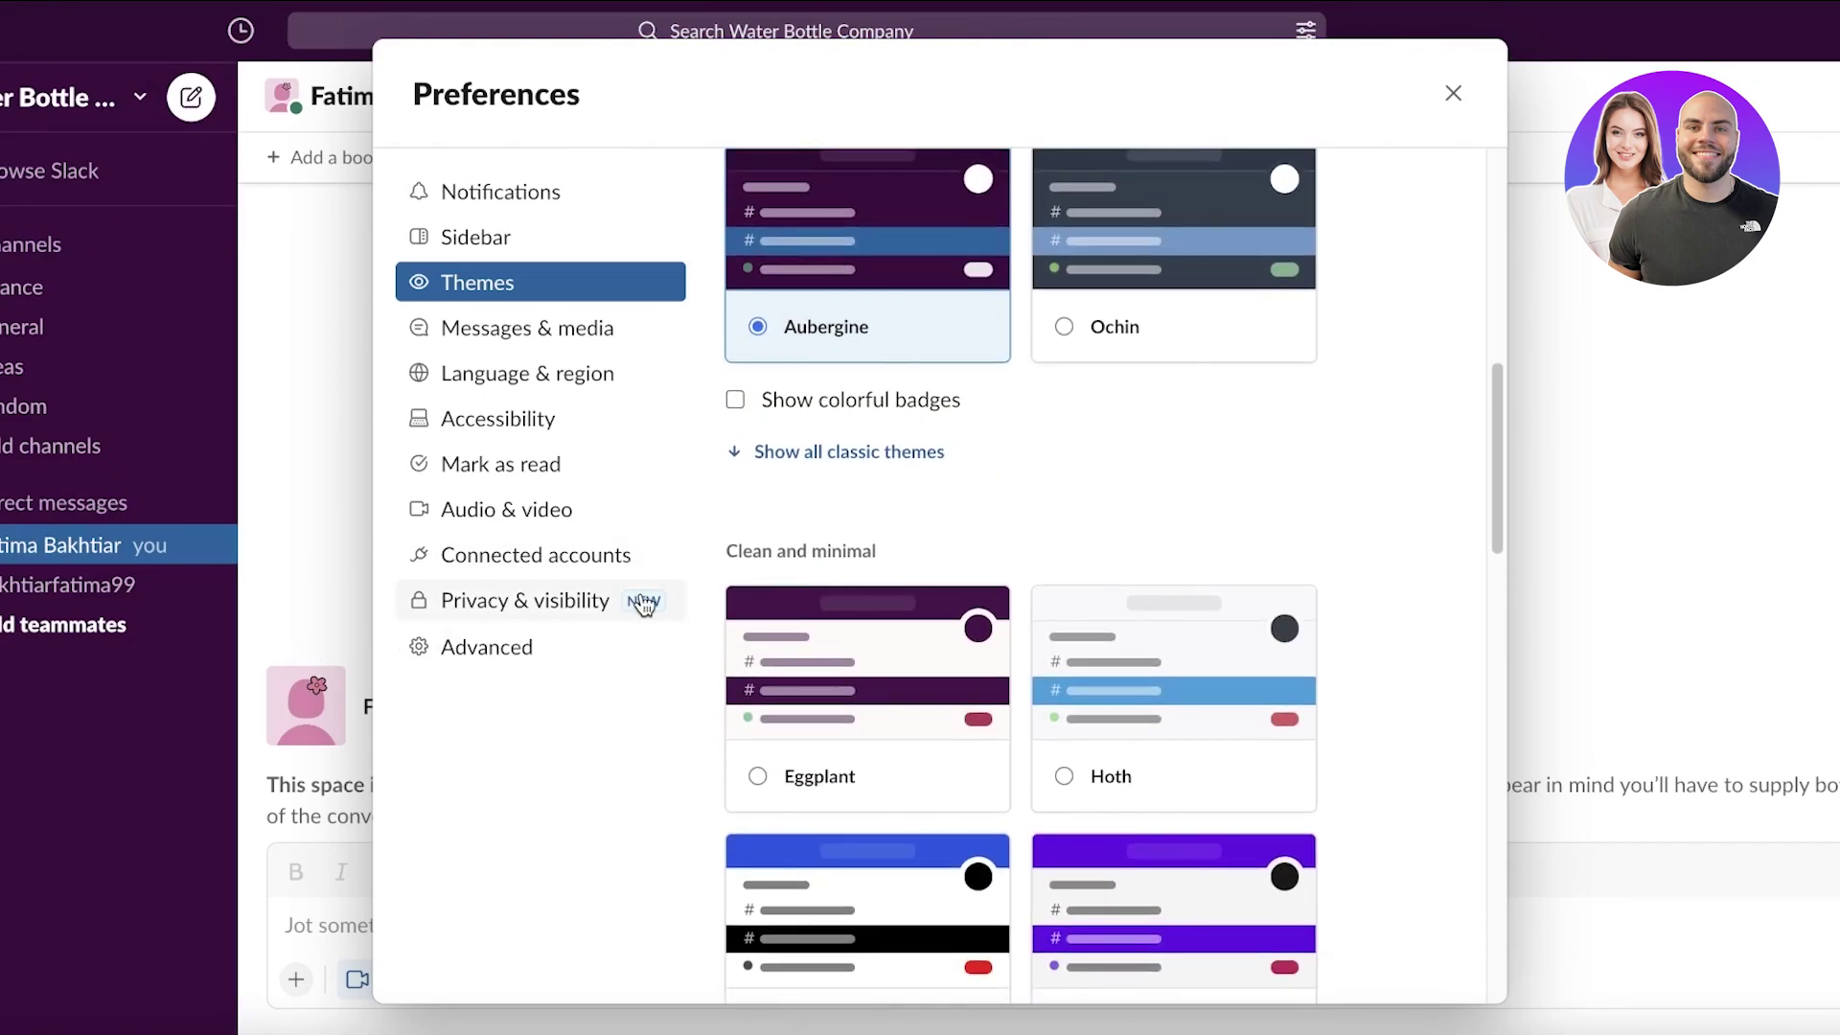
# - Review the Mark as read settings and set contact sharing under Privacy & visibility to No one
pyautogui.click(570, 469)
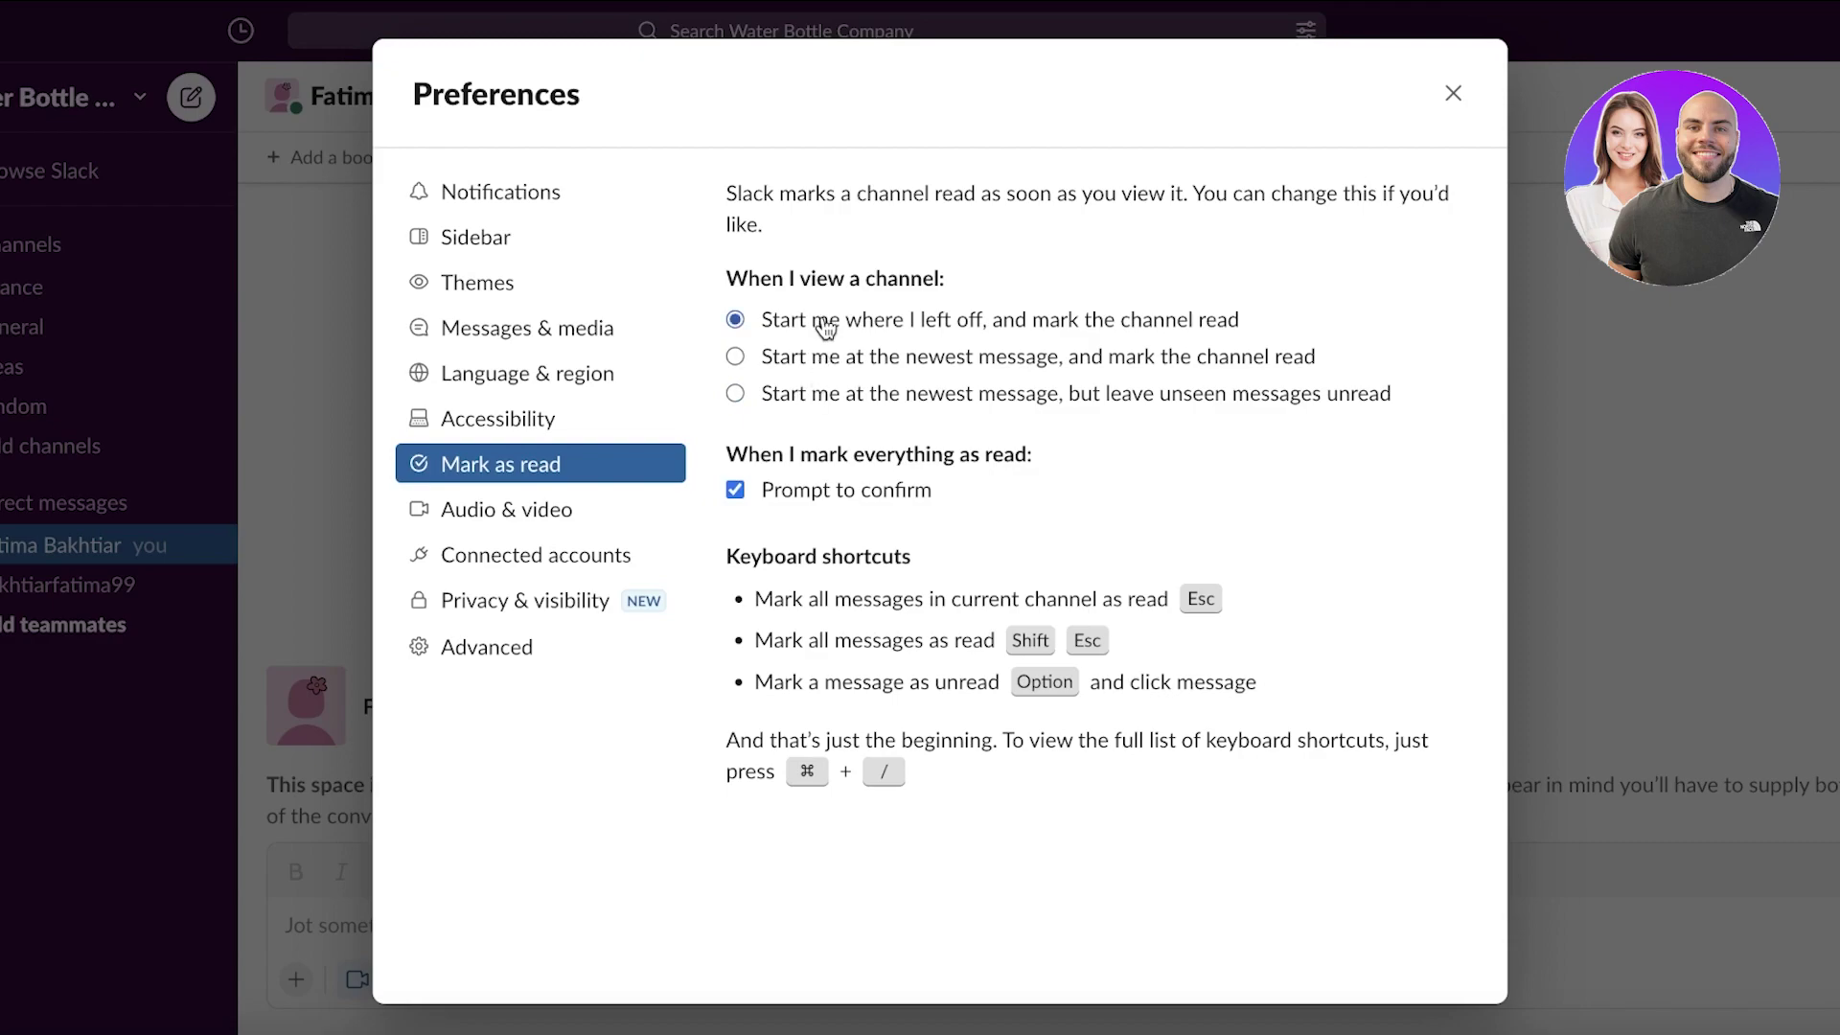
pyautogui.click(587, 599)
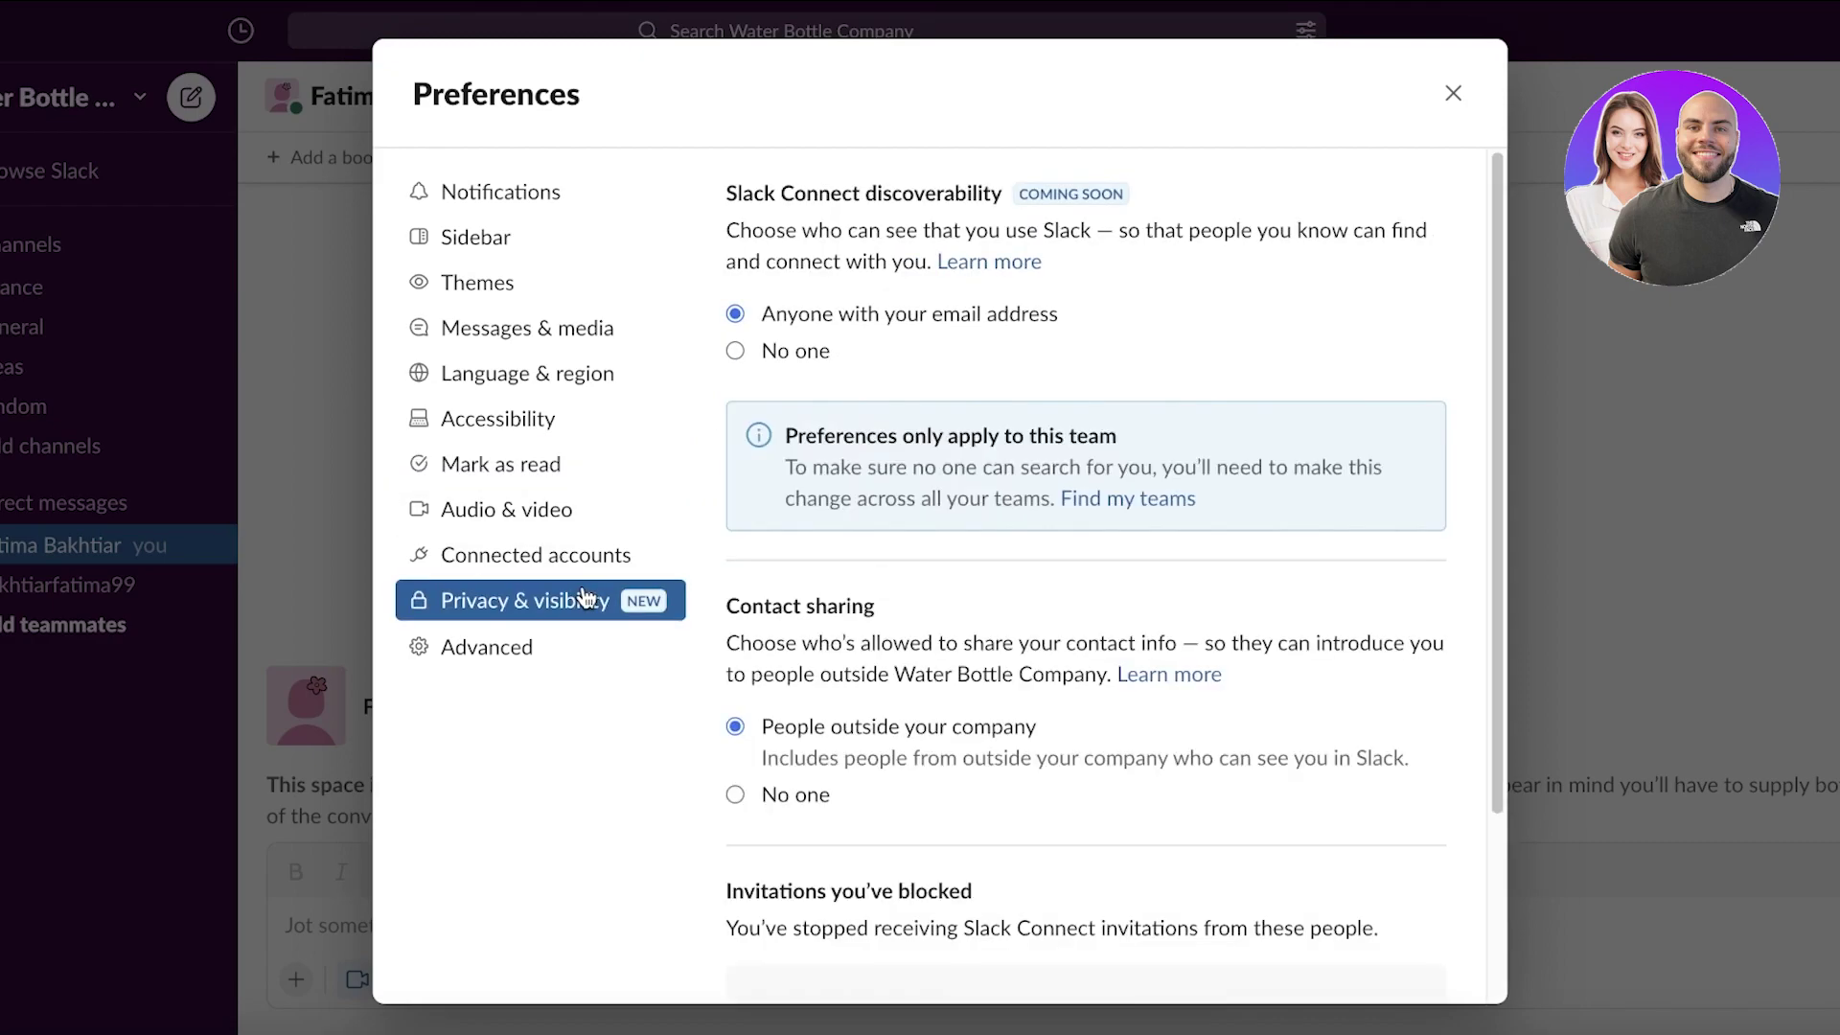
pyautogui.scroll(-3, 1013, 407)
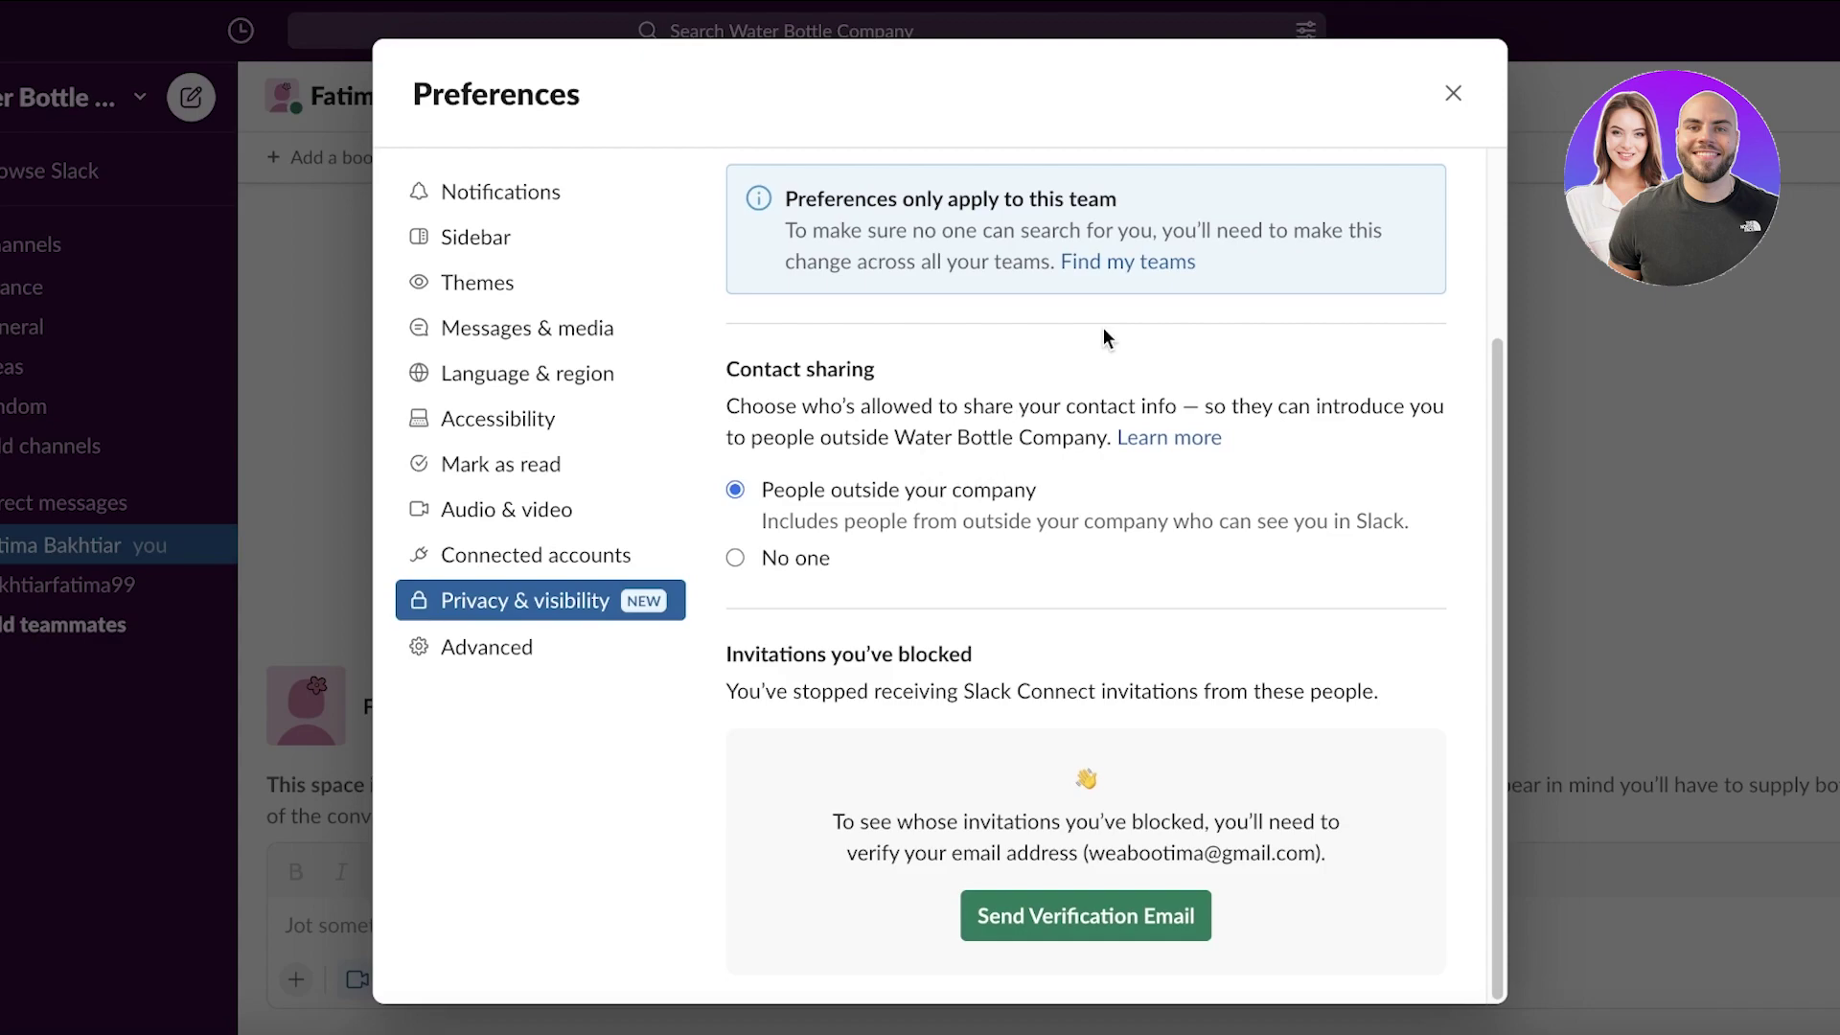
pyautogui.click(788, 558)
# - Look over the Advanced preferences and close the Preferences dialog
pyautogui.click(449, 652)
pyautogui.scroll(-5, 906, 285)
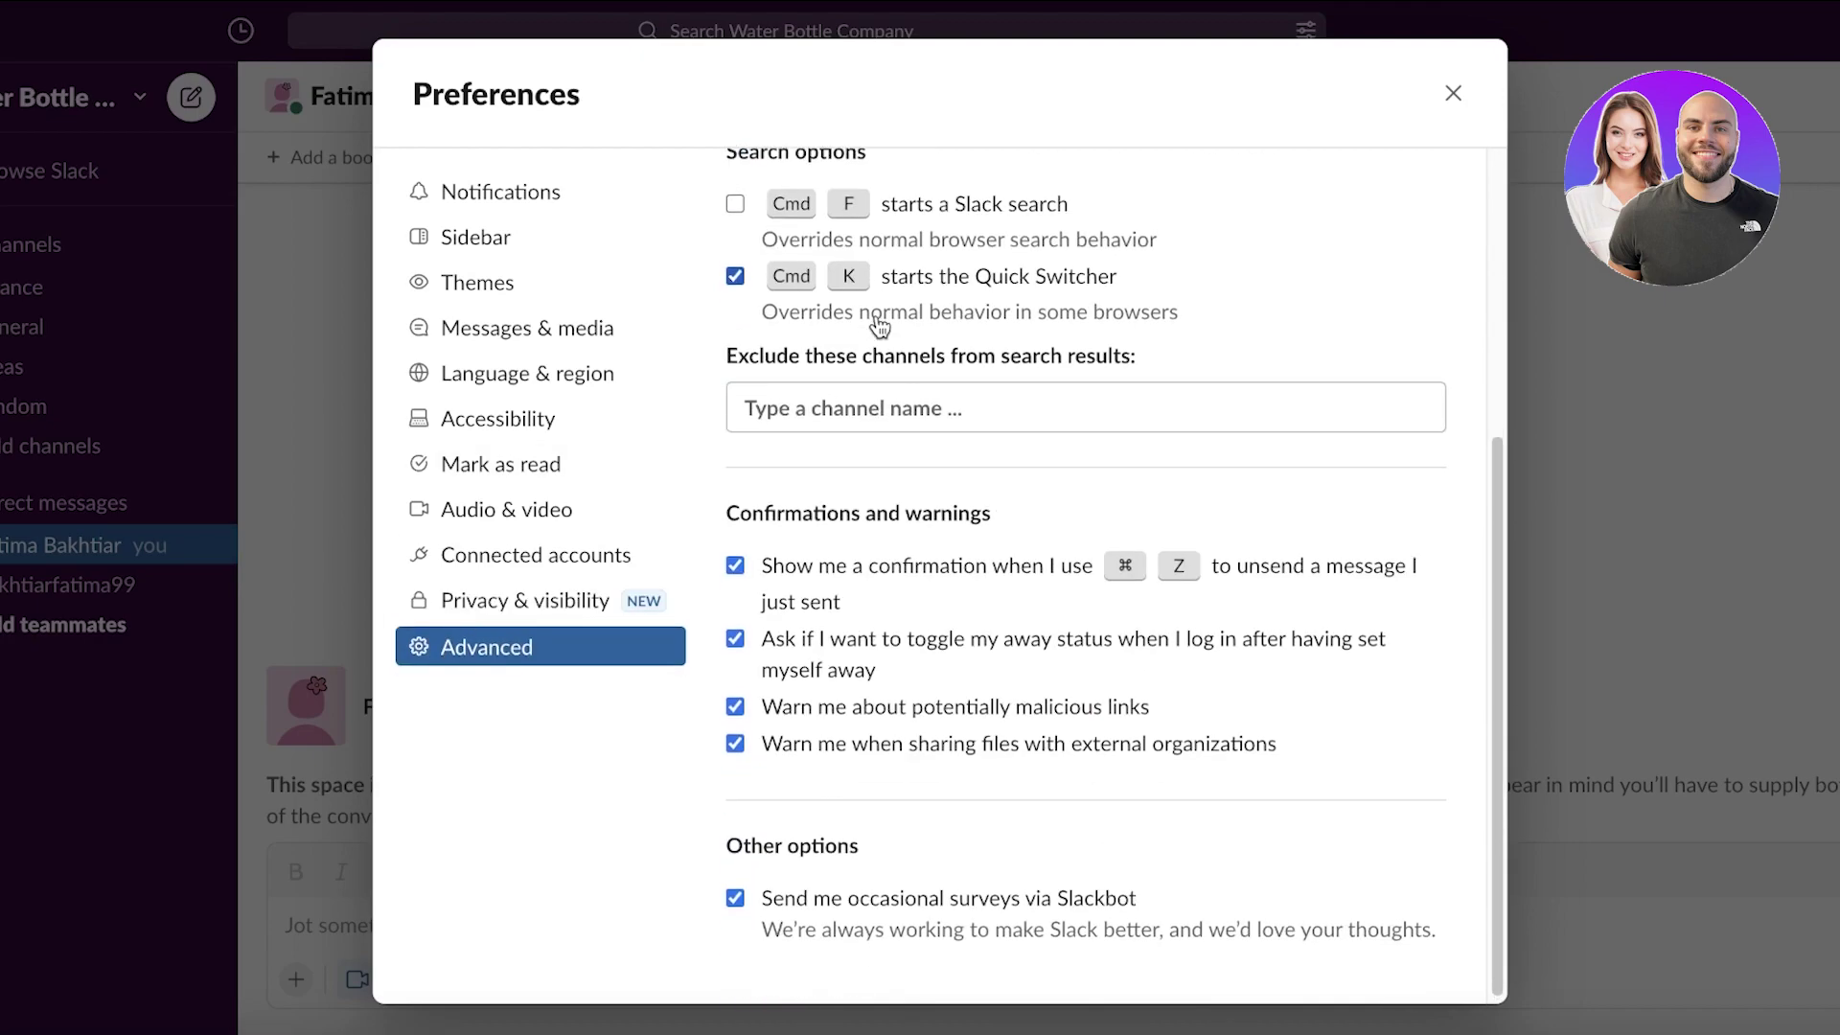
pyautogui.click(1459, 94)
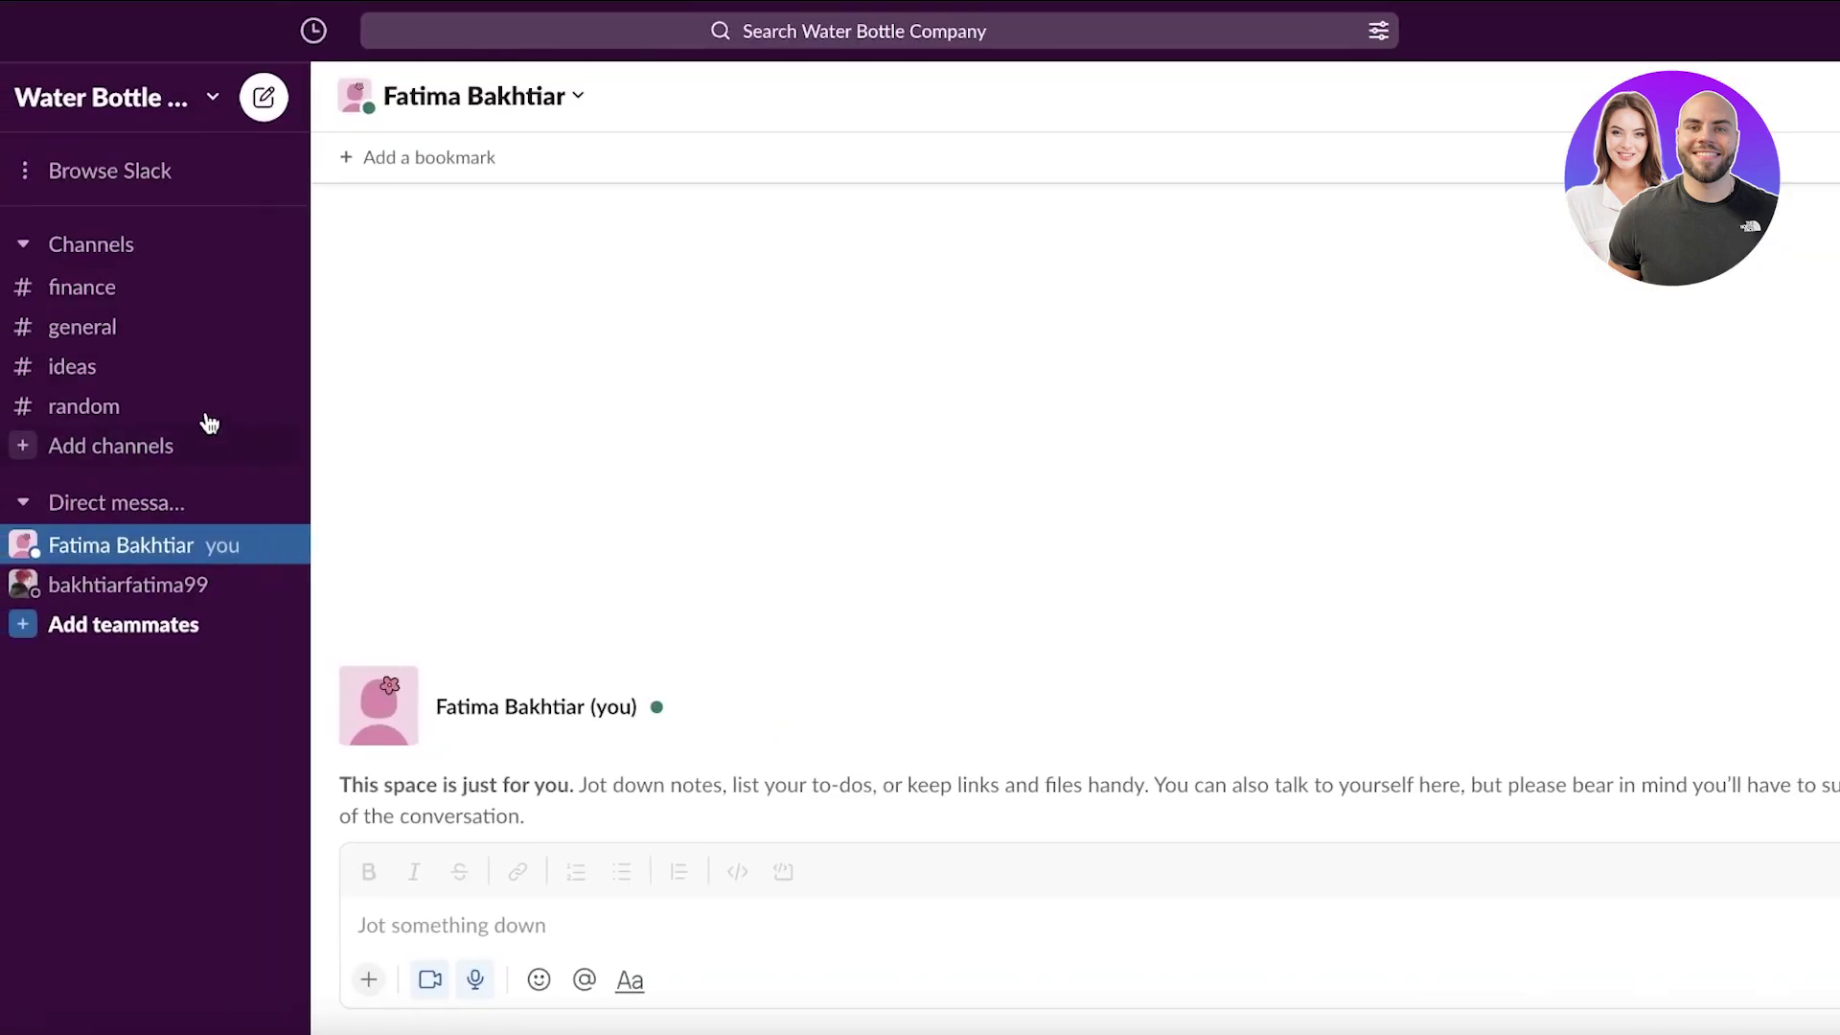